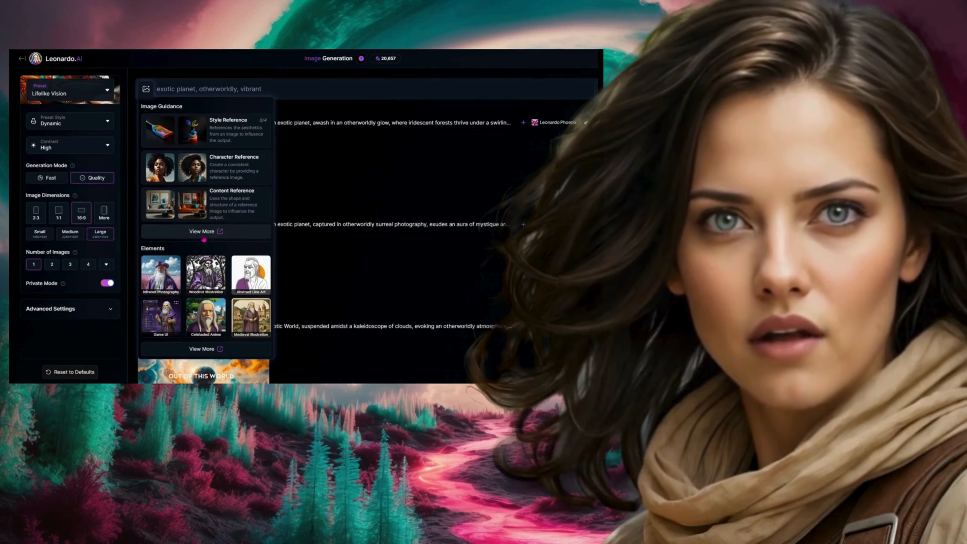
Show all image guidance options and choose Style Reference
{"action": "left_click", "coordinate": [202, 230]}
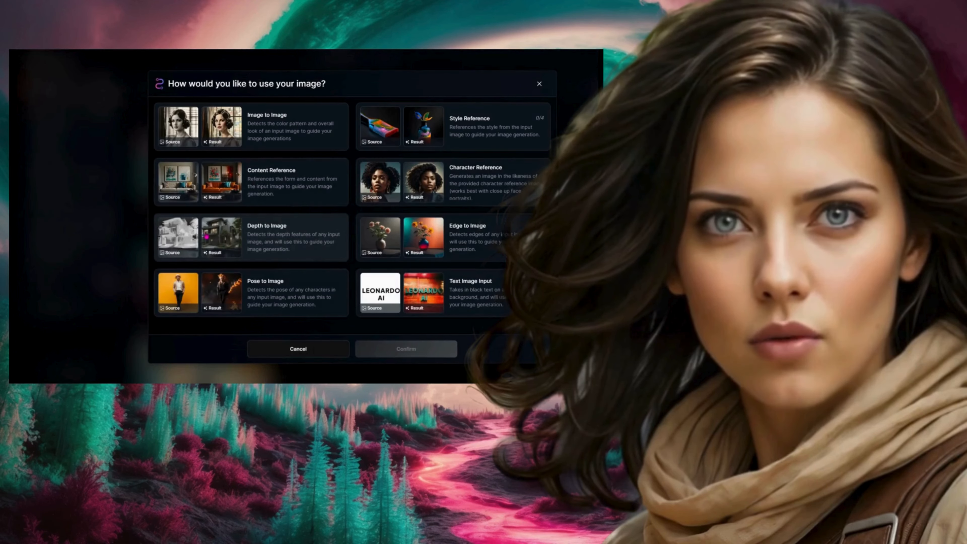
{"action": "left_click", "coordinate": [414, 133]}
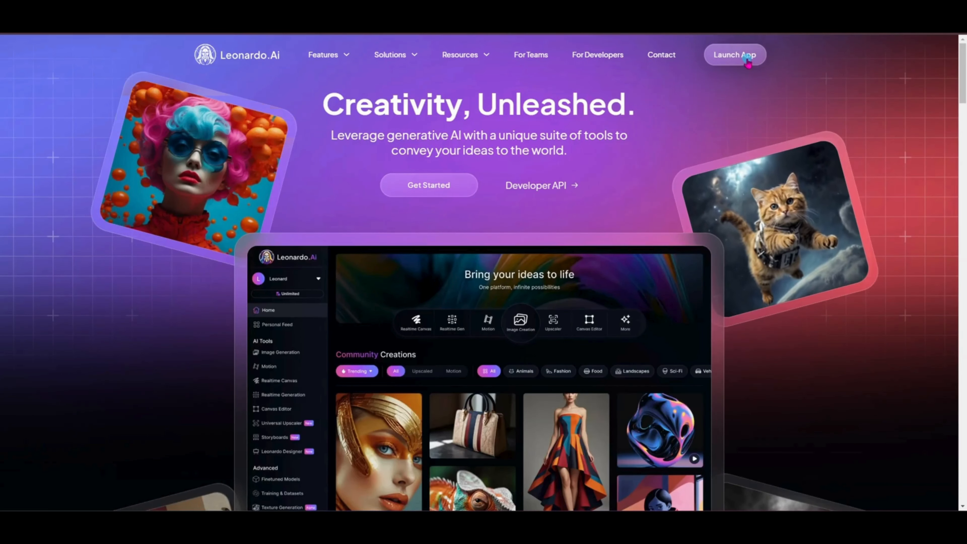
Launch the Leonardo.Ai app, check the token balance breakdown and read the Rollover Bank FAQ
{"action": "left_click", "coordinate": [745, 57]}
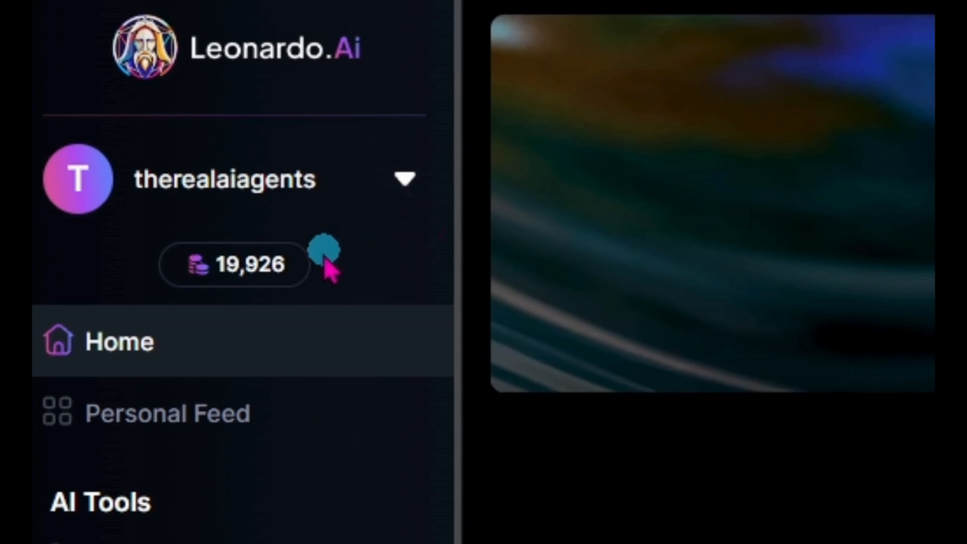
{"action": "mouse_move", "coordinate": [287, 277]}
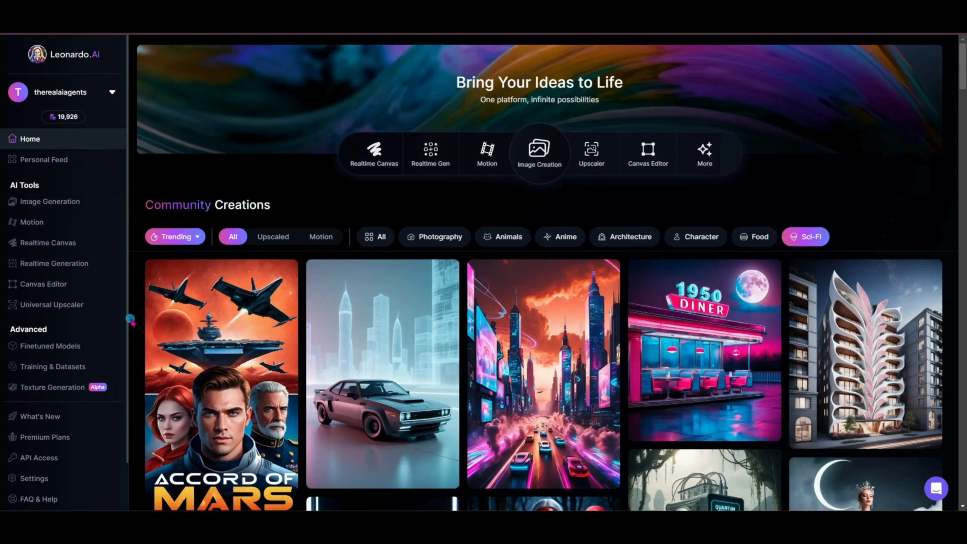
{"action": "mouse_move", "coordinate": [70, 122]}
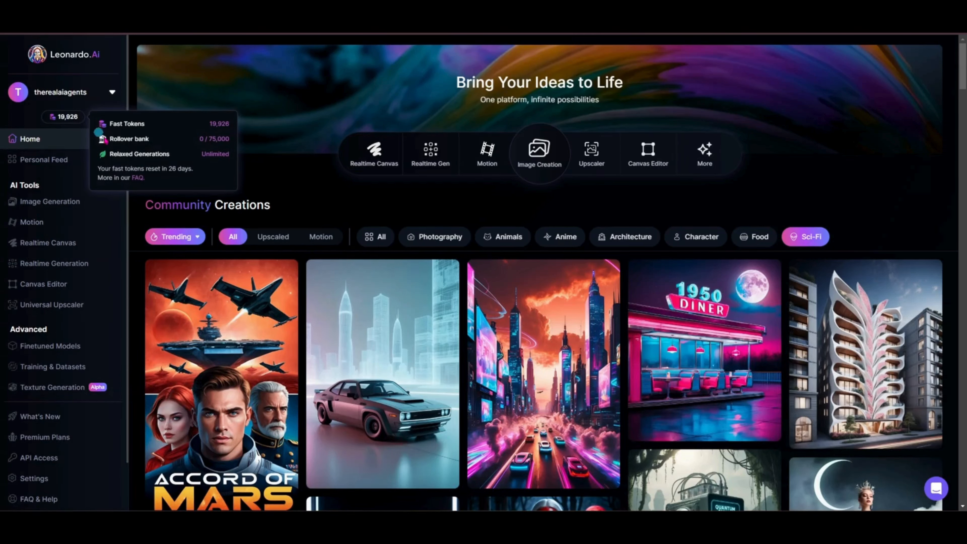
{"action": "left_click", "coordinate": [137, 182]}
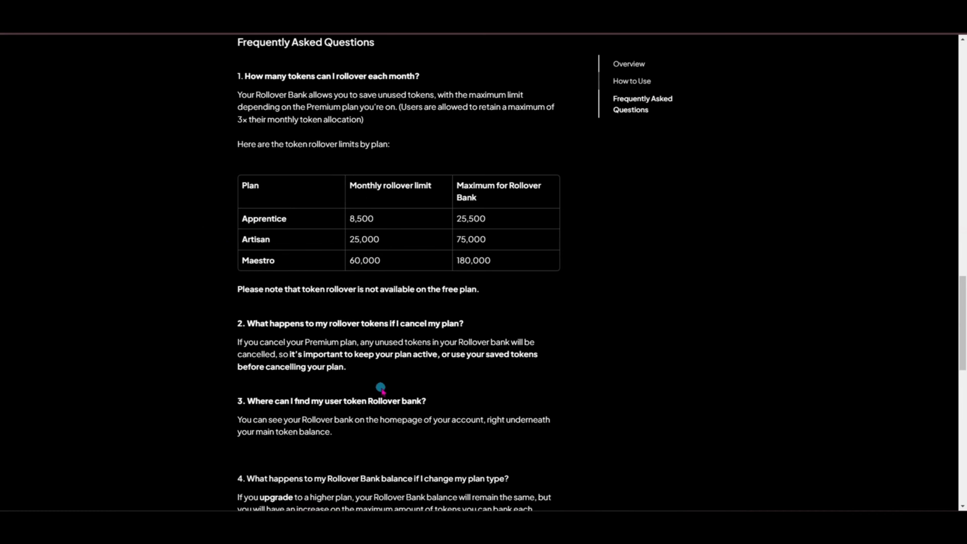
{"action": "scroll", "coordinate": [403, 398], "scroll_direction": "down", "scroll_amount": 10}
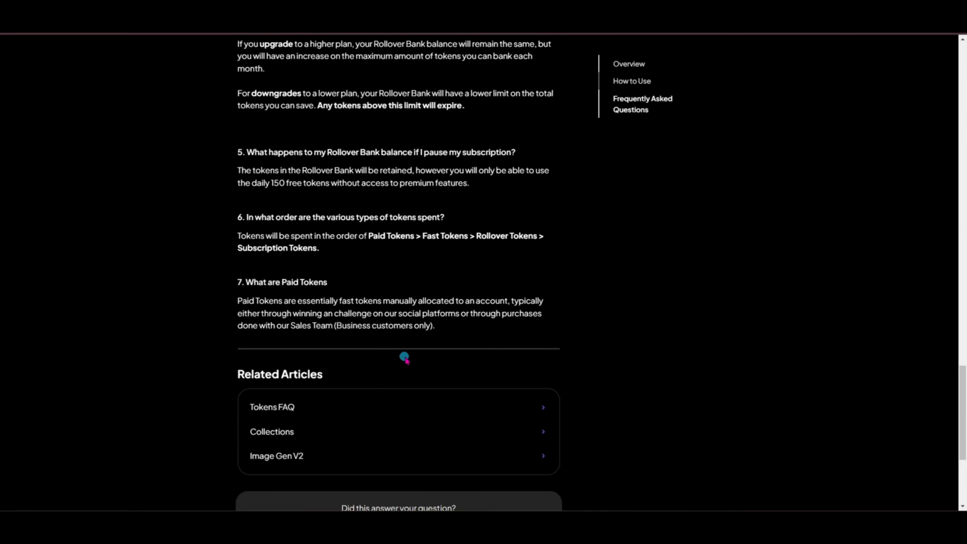
{"action": "scroll", "coordinate": [403, 356], "scroll_direction": "up", "scroll_amount": 15}
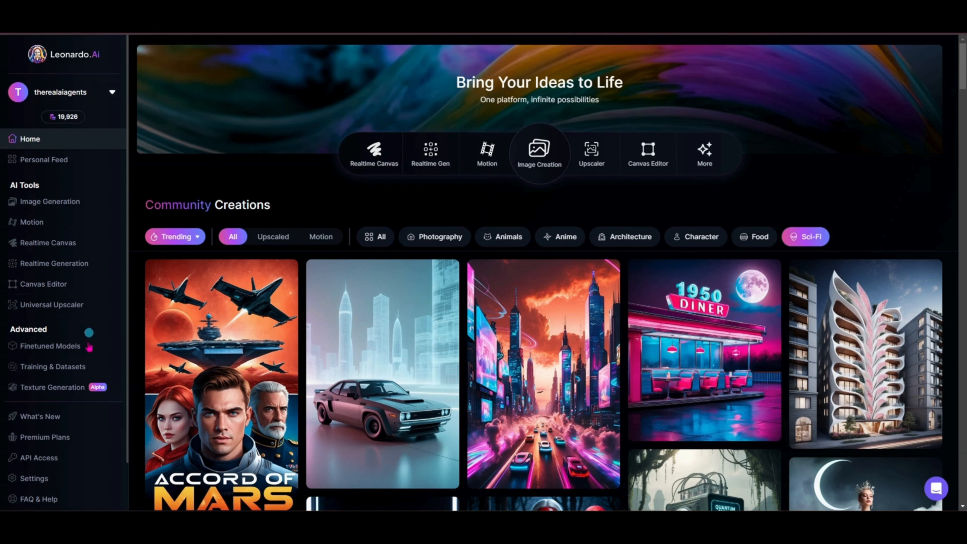
Open the What's New page and switch the release notes to version 2.1
{"action": "left_click", "coordinate": [48, 421]}
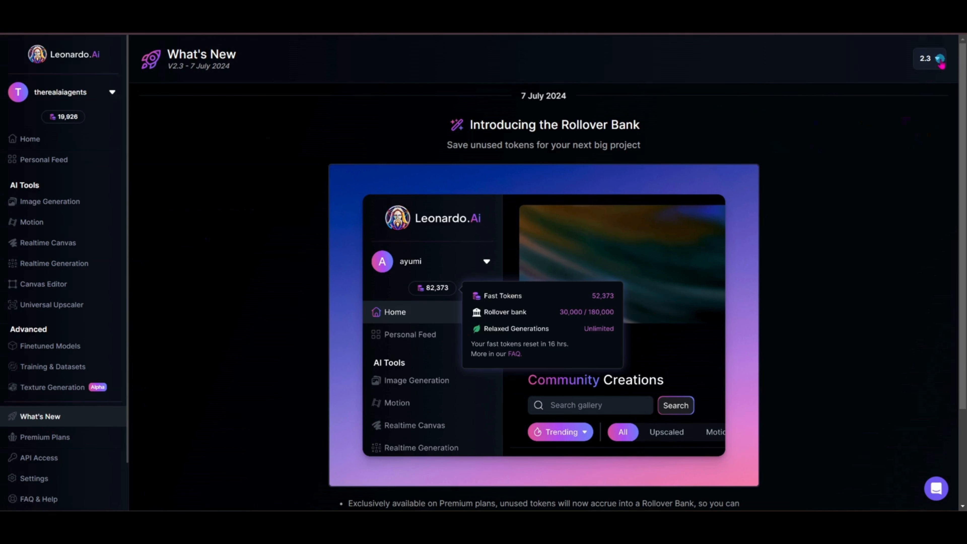
{"action": "left_click", "coordinate": [929, 58]}
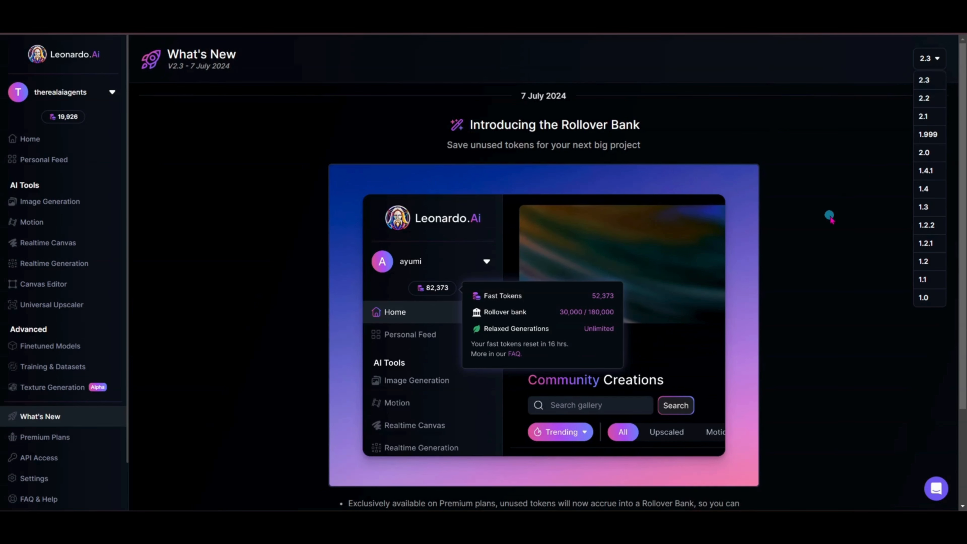
{"action": "scroll", "coordinate": [827, 216], "scroll_direction": "down", "scroll_amount": 2}
{"action": "scroll", "coordinate": [826, 216], "scroll_direction": "up", "scroll_amount": 2}
{"action": "left_click", "coordinate": [930, 120]}
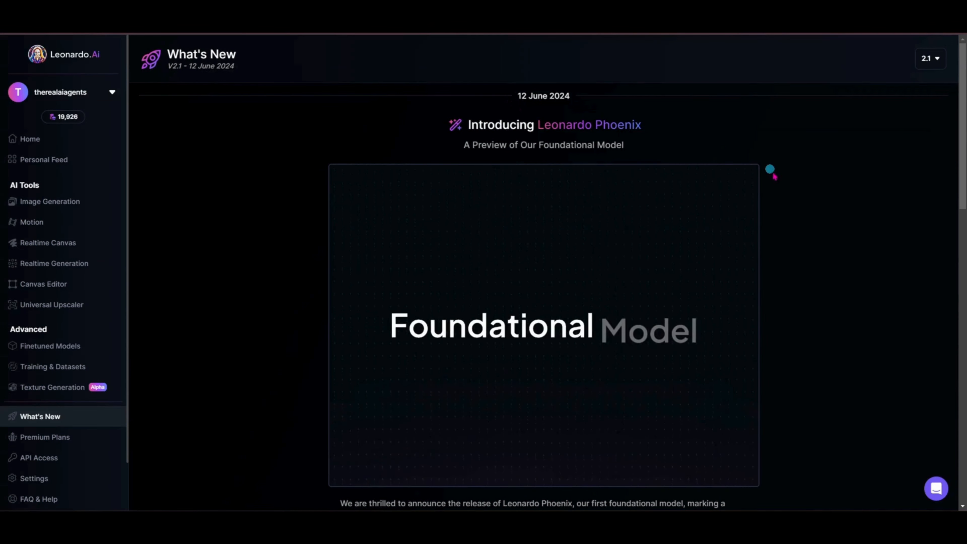
Read the Leonardo Phoenix release notes, covering the major features, sample images and minor features
{"action": "scroll", "coordinate": [803, 190], "scroll_direction": "down", "scroll_amount": 4}
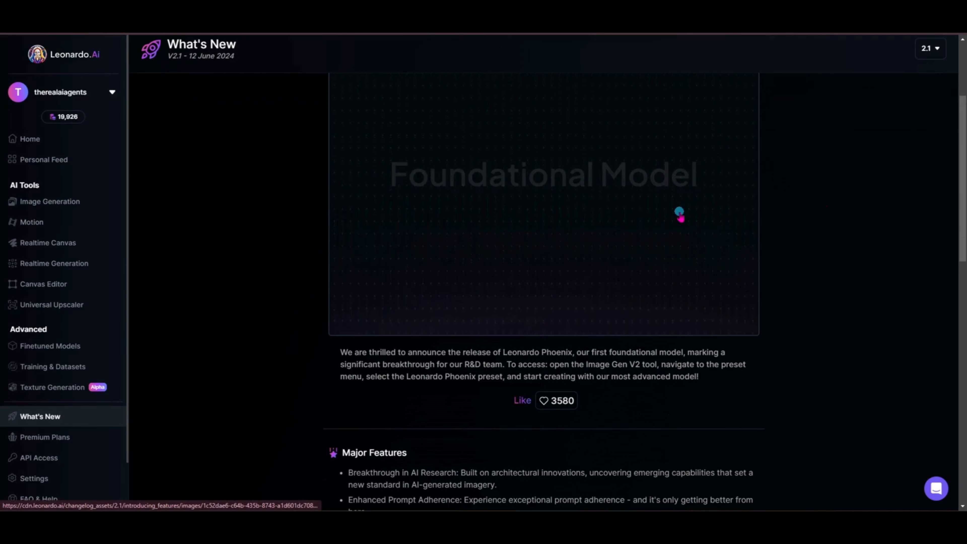
{"action": "scroll", "coordinate": [680, 214], "scroll_direction": "down", "scroll_amount": 7}
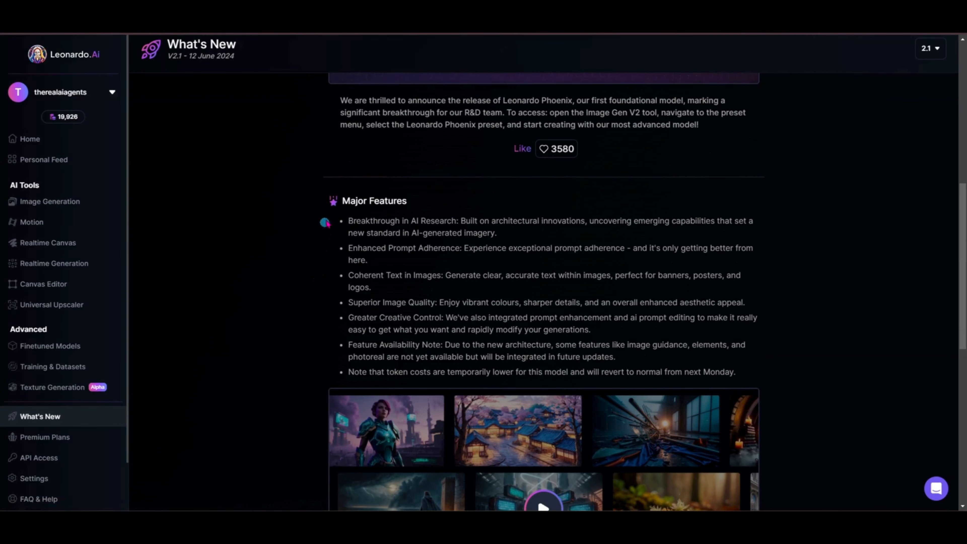
{"action": "scroll", "coordinate": [529, 248], "scroll_direction": "down", "scroll_amount": 4}
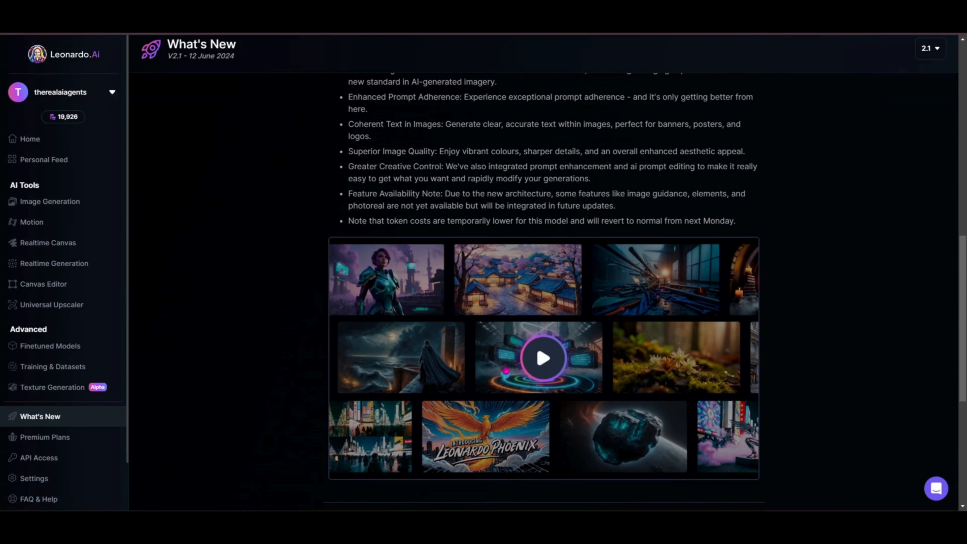
{"action": "scroll", "coordinate": [537, 354], "scroll_direction": "down", "scroll_amount": 3}
{"action": "scroll", "coordinate": [554, 332], "scroll_direction": "down", "scroll_amount": 1}
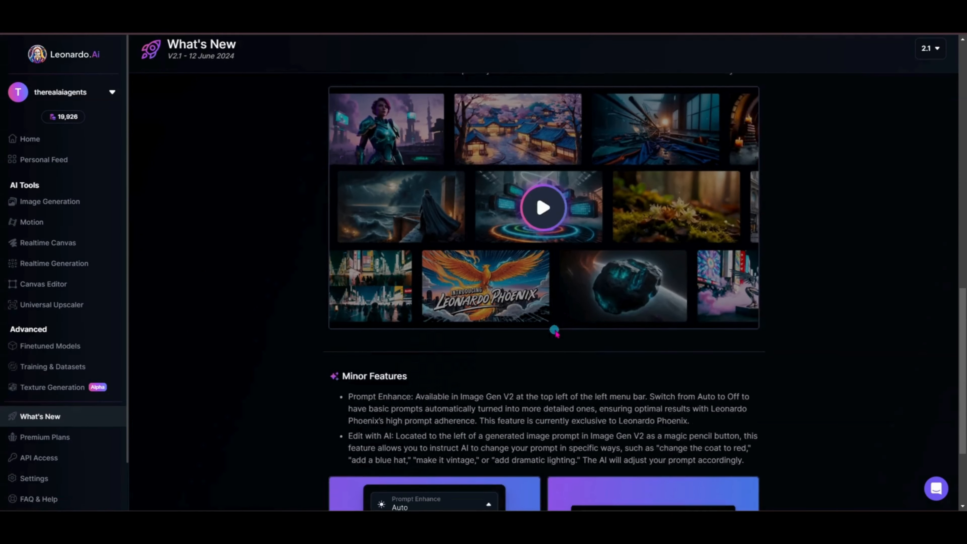
{"action": "scroll", "coordinate": [555, 332], "scroll_direction": "down", "scroll_amount": 4}
{"action": "scroll", "coordinate": [551, 323], "scroll_direction": "up", "scroll_amount": 18}
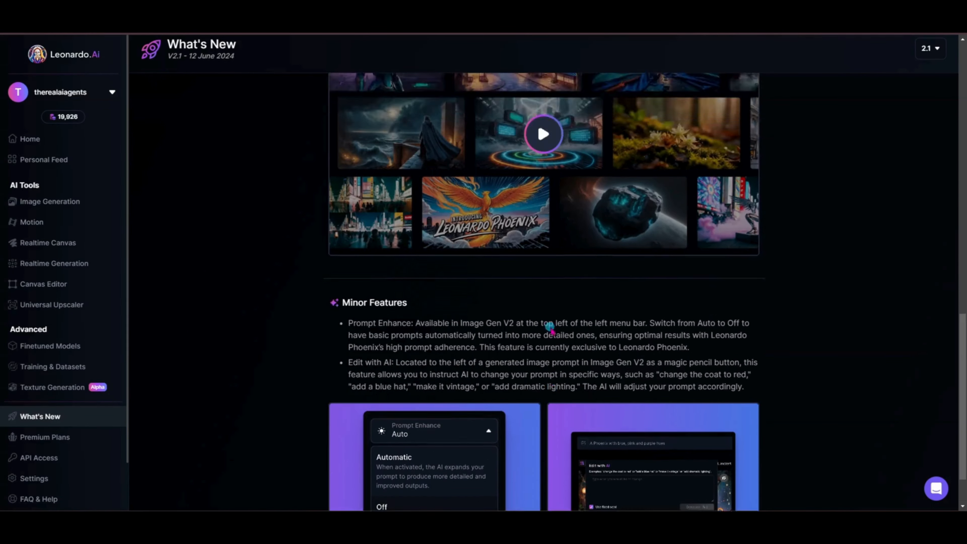
{"action": "scroll", "coordinate": [803, 232], "scroll_direction": "down", "scroll_amount": 11}
{"action": "scroll", "coordinate": [792, 243], "scroll_direction": "up", "scroll_amount": 3}
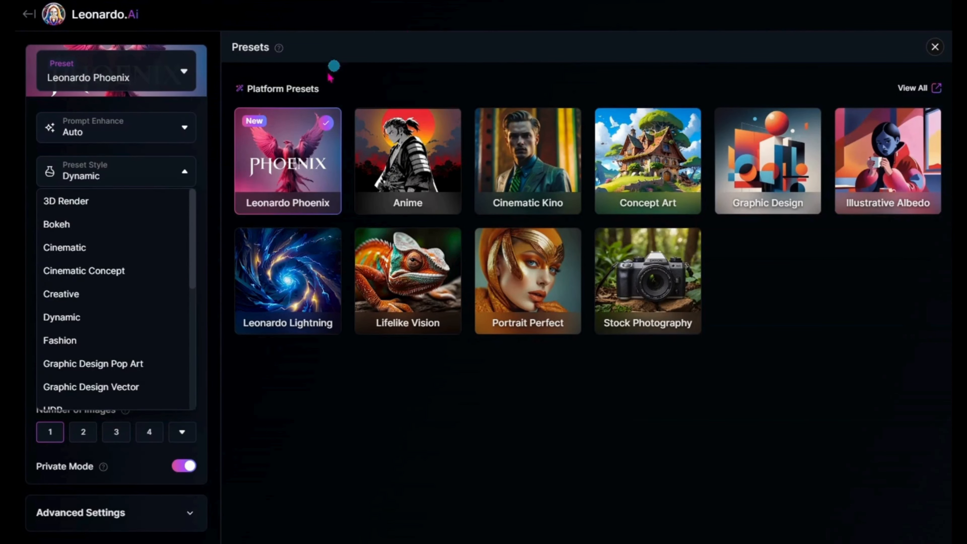
Browse the preset styles offered for the Leonardo Phoenix preset
{"action": "left_click", "coordinate": [175, 171]}
{"action": "left_click", "coordinate": [175, 171]}
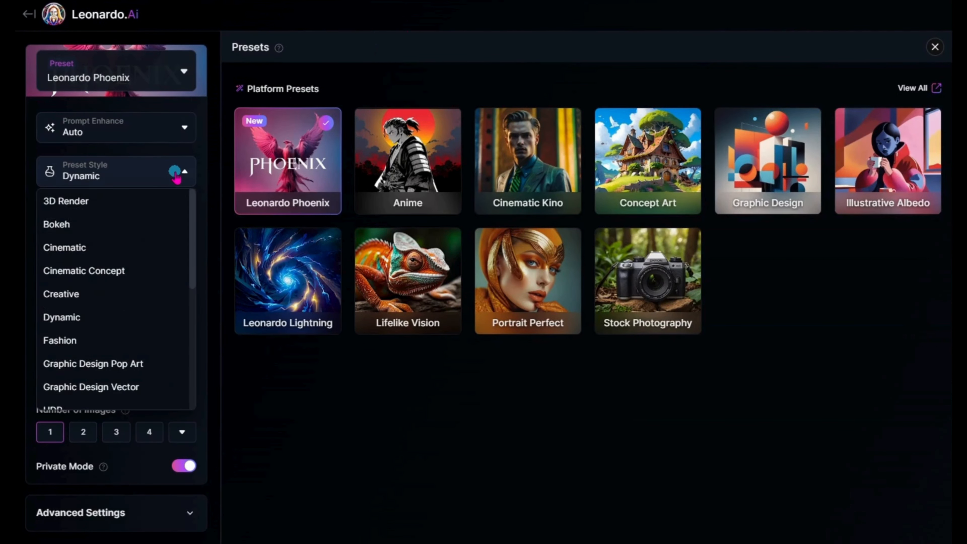
{"action": "scroll", "coordinate": [160, 233], "scroll_direction": "down", "scroll_amount": 2}
{"action": "scroll", "coordinate": [160, 232], "scroll_direction": "down", "scroll_amount": 1}
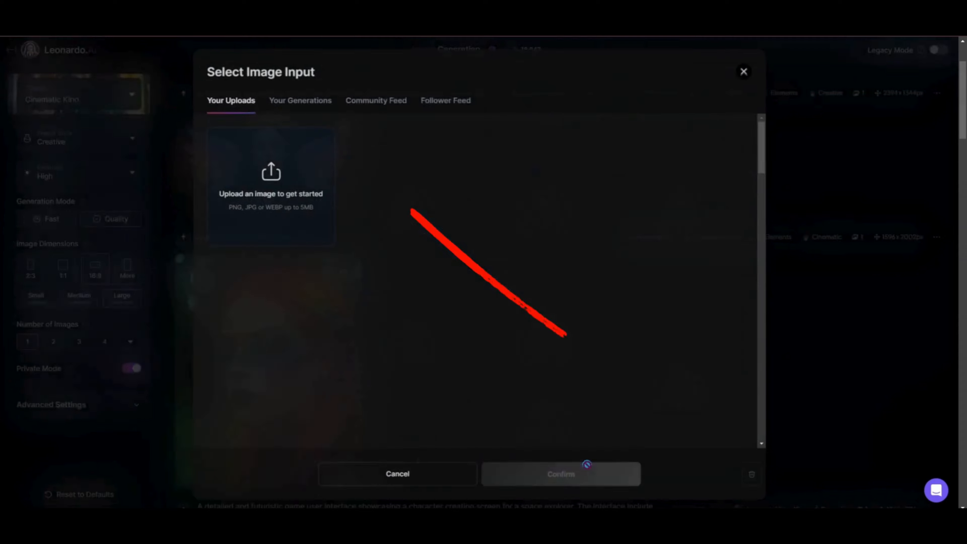
Close the image input selection and open the full Elements library to view the styles compatible with Cinematic Kino
{"action": "left_click", "coordinate": [747, 70]}
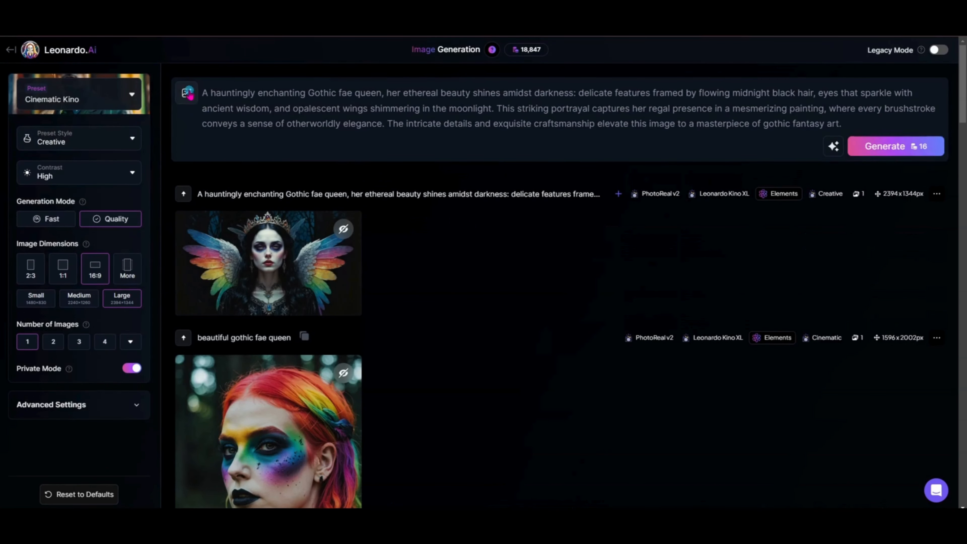
{"action": "left_click", "coordinate": [187, 93]}
{"action": "left_click", "coordinate": [282, 461]}
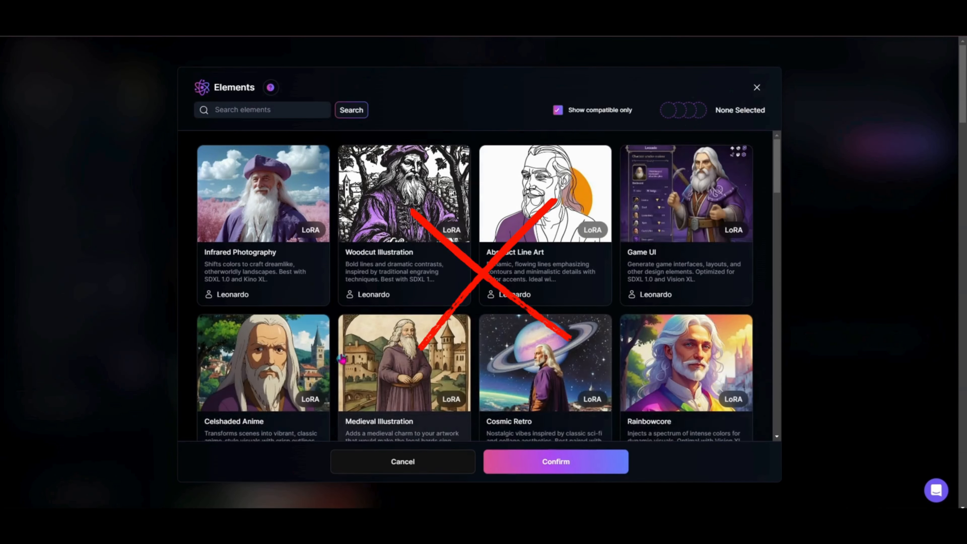
{"action": "left_click", "coordinate": [284, 282]}
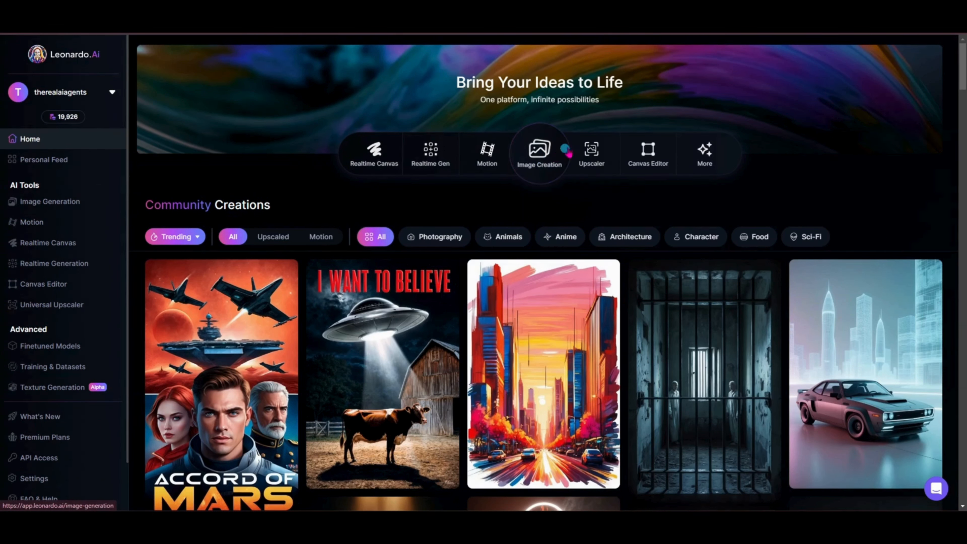
Open the Image Creation tool from the home page and display the platform presets
{"action": "left_click", "coordinate": [541, 158]}
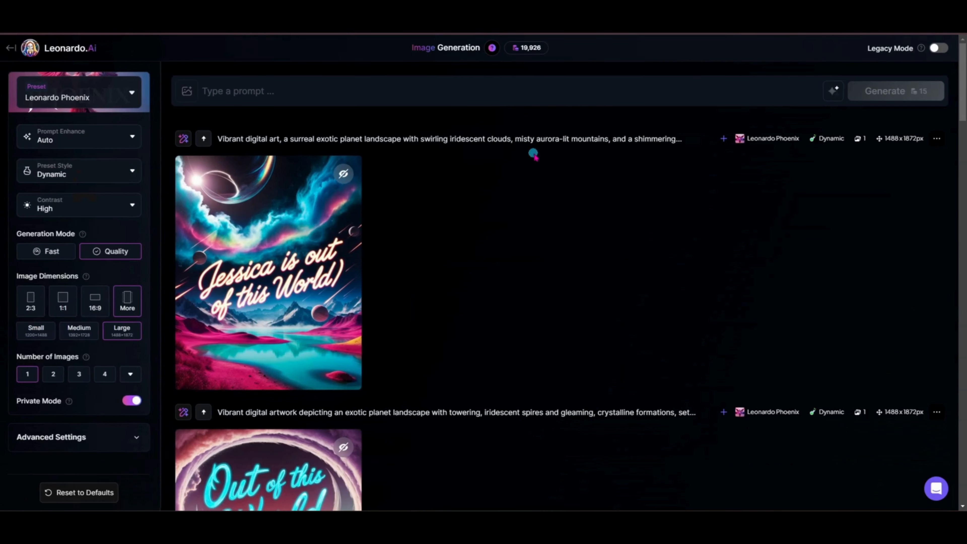
{"action": "left_click", "coordinate": [97, 94]}
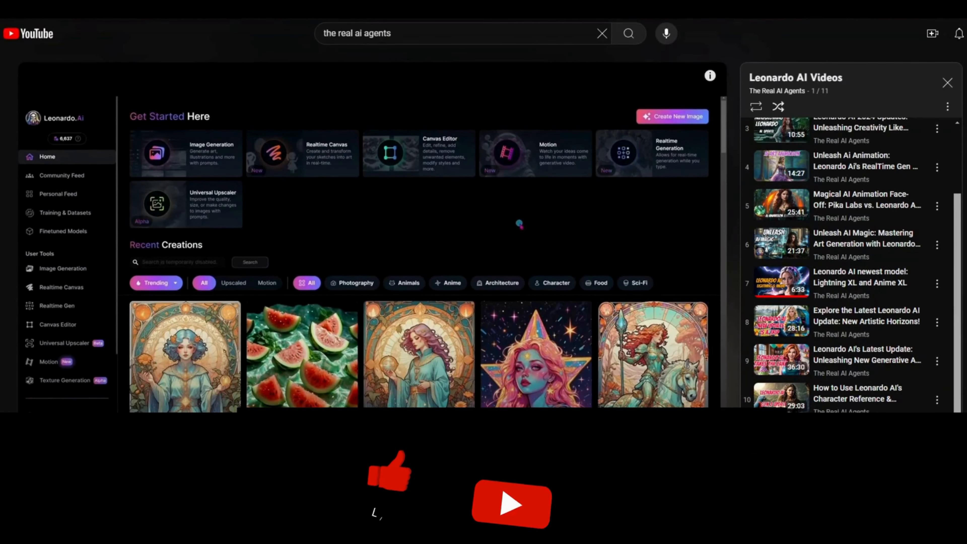
Switch to YouTube and look through the Leonardo AI Videos playlist
{"action": "scroll", "coordinate": [835, 179], "scroll_direction": "down", "scroll_amount": 1}
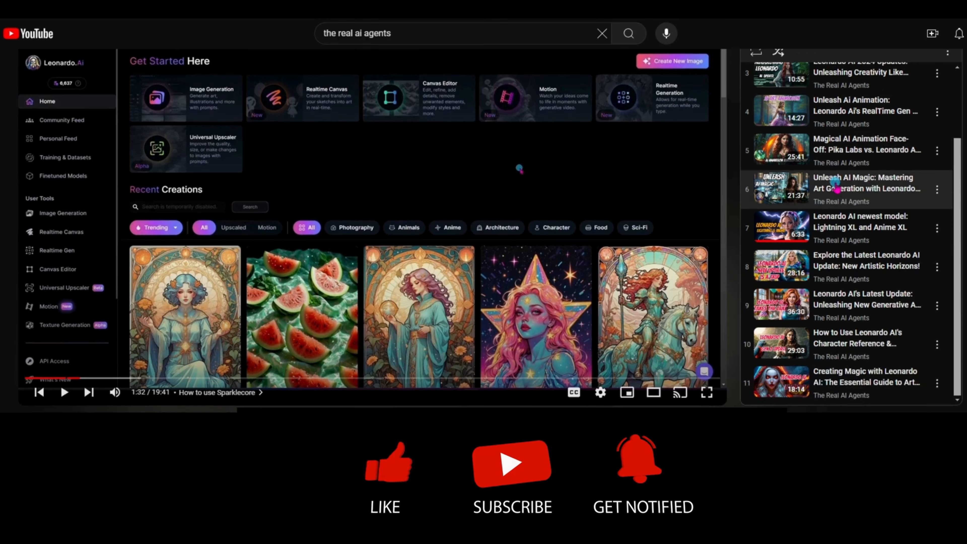
{"action": "scroll", "coordinate": [855, 185], "scroll_direction": "up", "scroll_amount": 2}
{"action": "scroll", "coordinate": [849, 186], "scroll_direction": "up", "scroll_amount": 1}
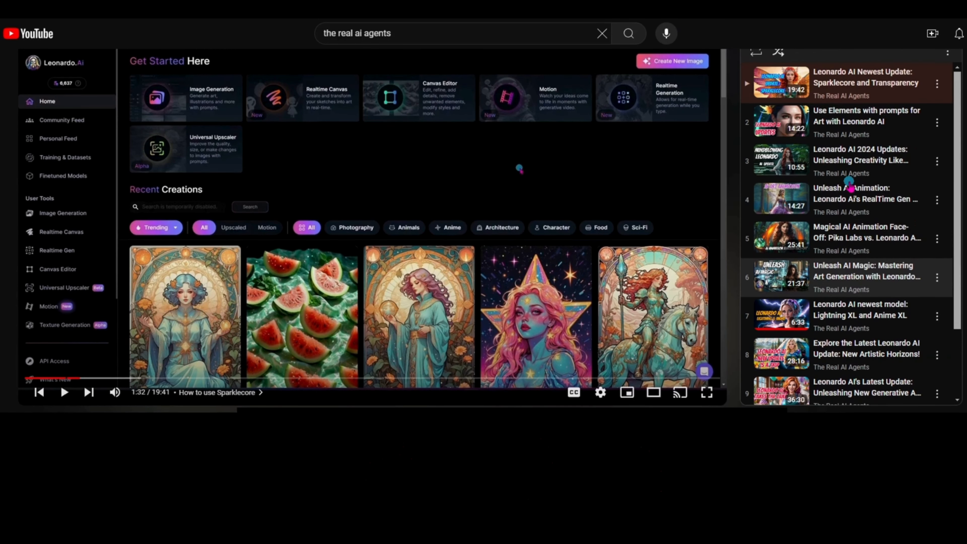
{"action": "scroll", "coordinate": [13, 160], "scroll_direction": "up", "scroll_amount": 1}
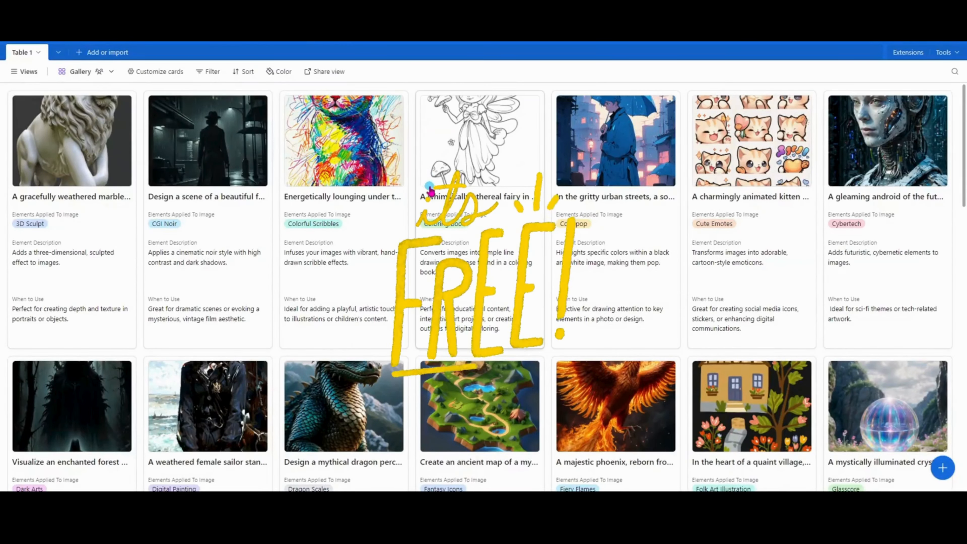
Switch to the Airtable gallery of element prompts, browse the cards and view the Toon & Anime record's details
{"action": "scroll", "coordinate": [486, 287], "scroll_direction": "down", "scroll_amount": 6}
{"action": "scroll", "coordinate": [429, 197], "scroll_direction": "down", "scroll_amount": 7}
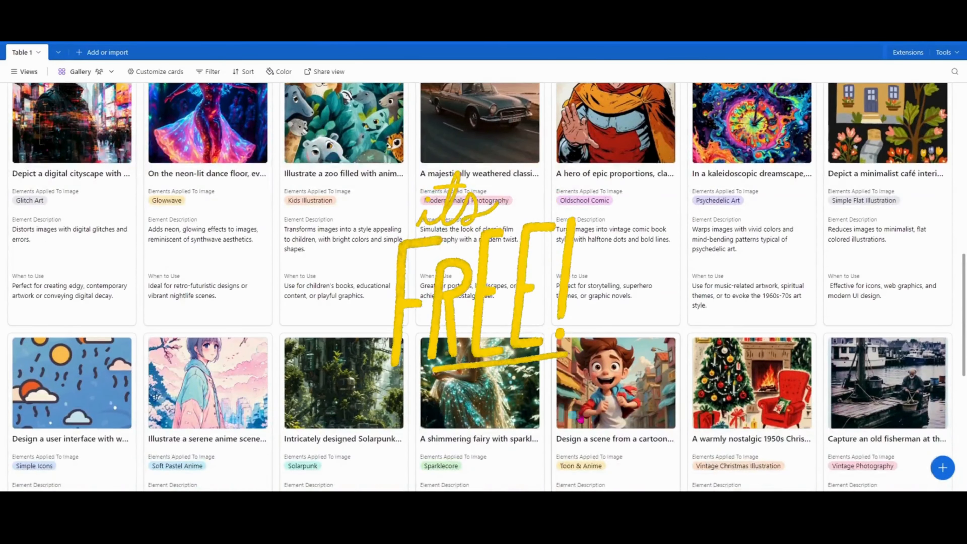
{"action": "left_click", "coordinate": [580, 419]}
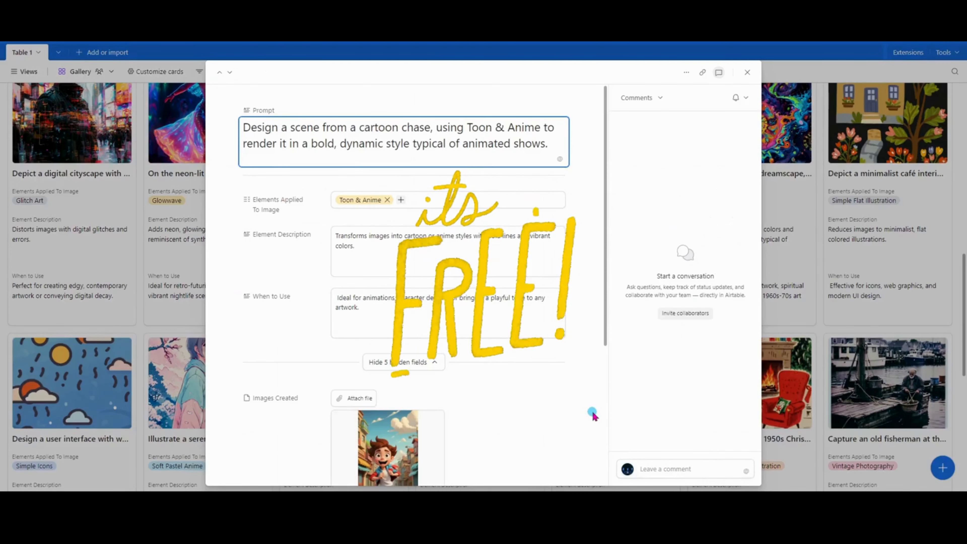
{"action": "scroll", "coordinate": [542, 398], "scroll_direction": "down", "scroll_amount": 5}
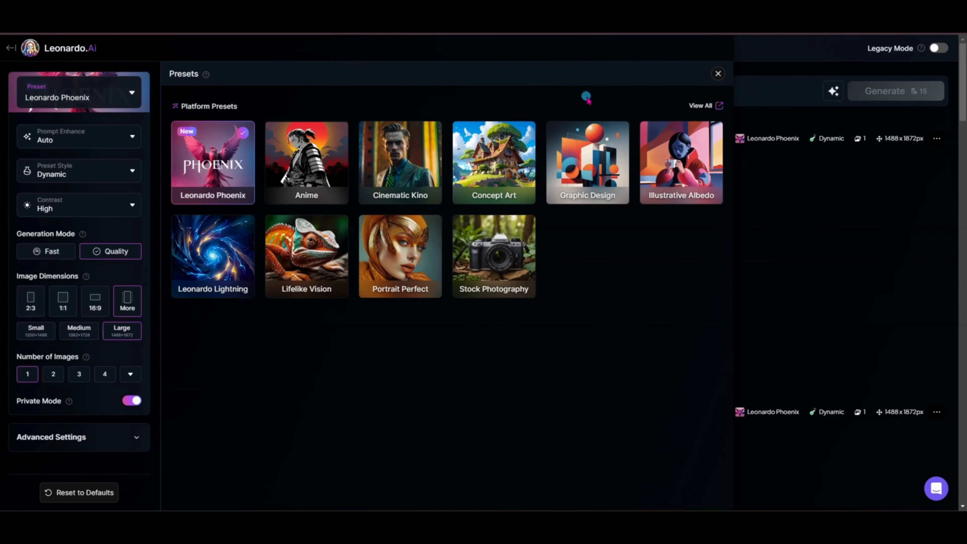
Return to Leonardo.Ai, close the presets overview, and review the Prompt Enhance and Preset Style options for Leonardo Phoenix
{"action": "left_click", "coordinate": [717, 72]}
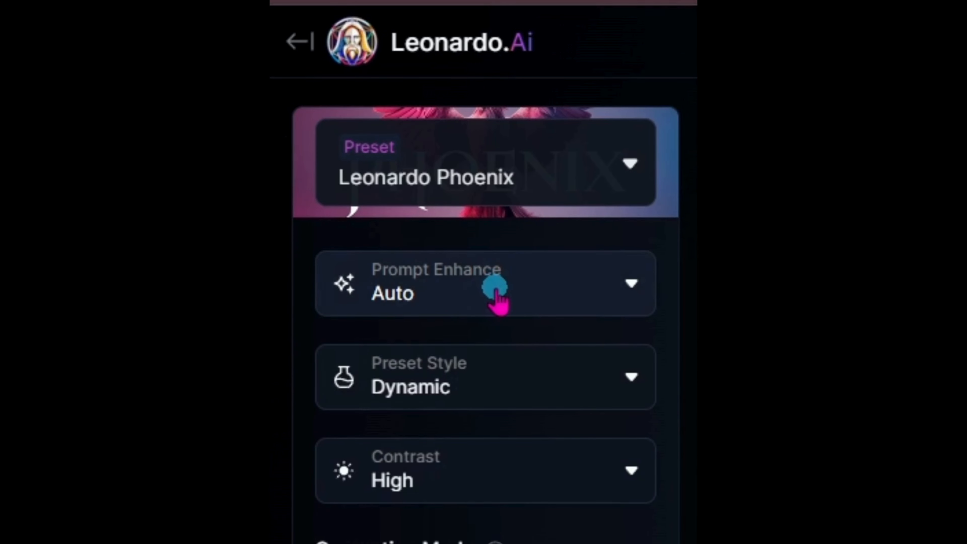
{"action": "left_click", "coordinate": [496, 289]}
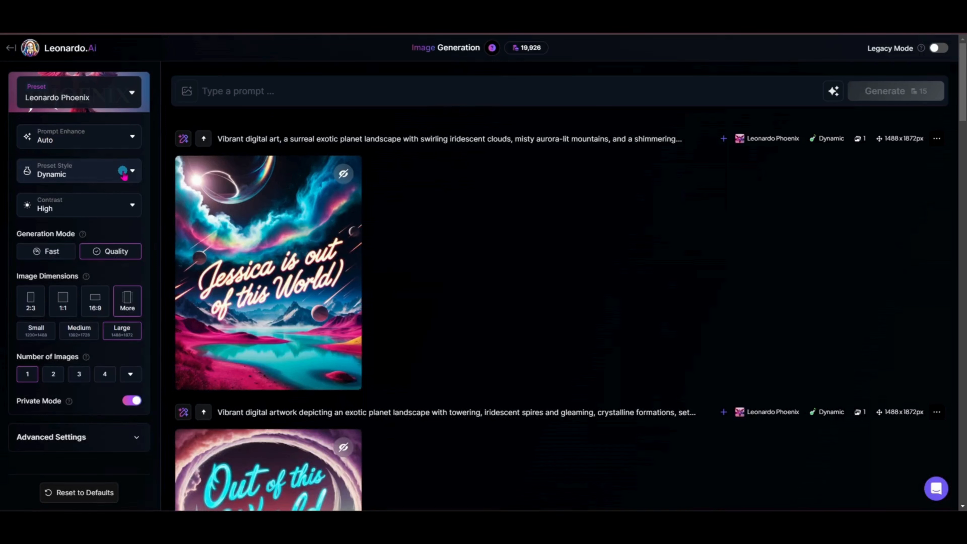
{"action": "left_click", "coordinate": [124, 172]}
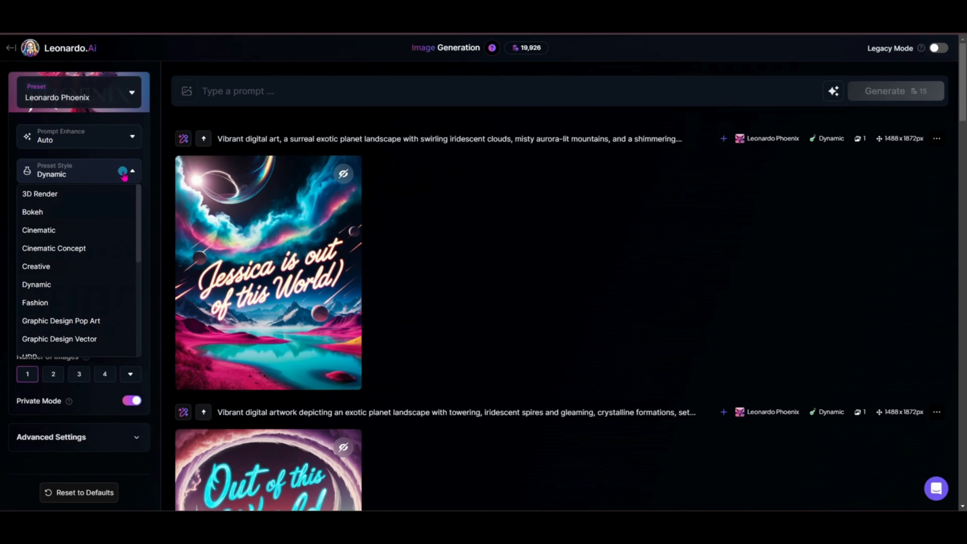
{"action": "scroll", "coordinate": [113, 252], "scroll_direction": "down", "scroll_amount": 5}
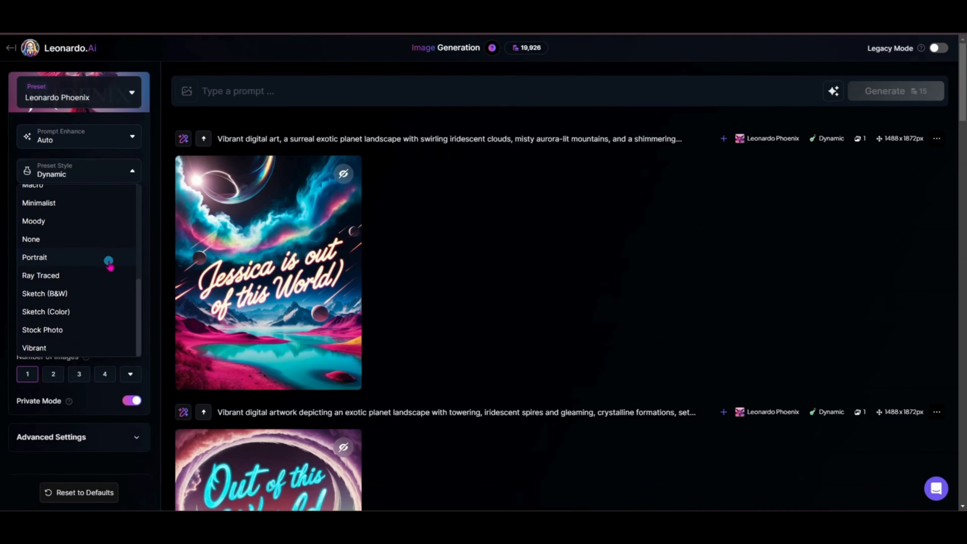
{"action": "scroll", "coordinate": [93, 340], "scroll_direction": "up", "scroll_amount": 5}
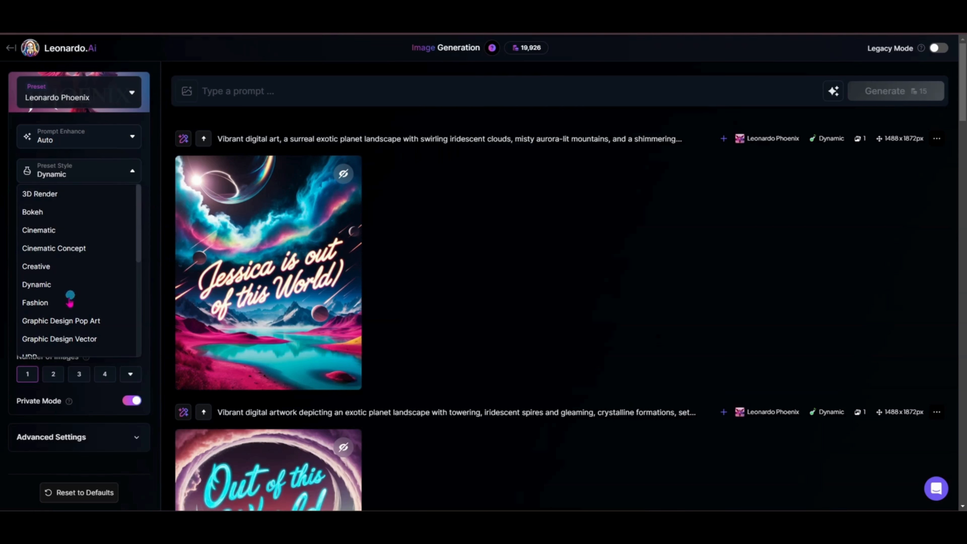
Keep Dynamic as the preset style and High as the contrast level
{"action": "left_click", "coordinate": [52, 290]}
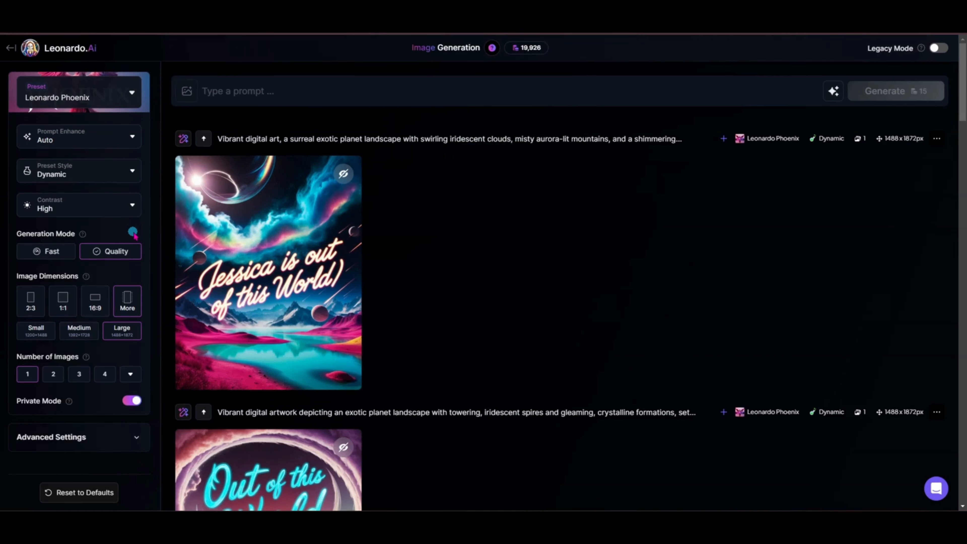
{"action": "left_click", "coordinate": [124, 213]}
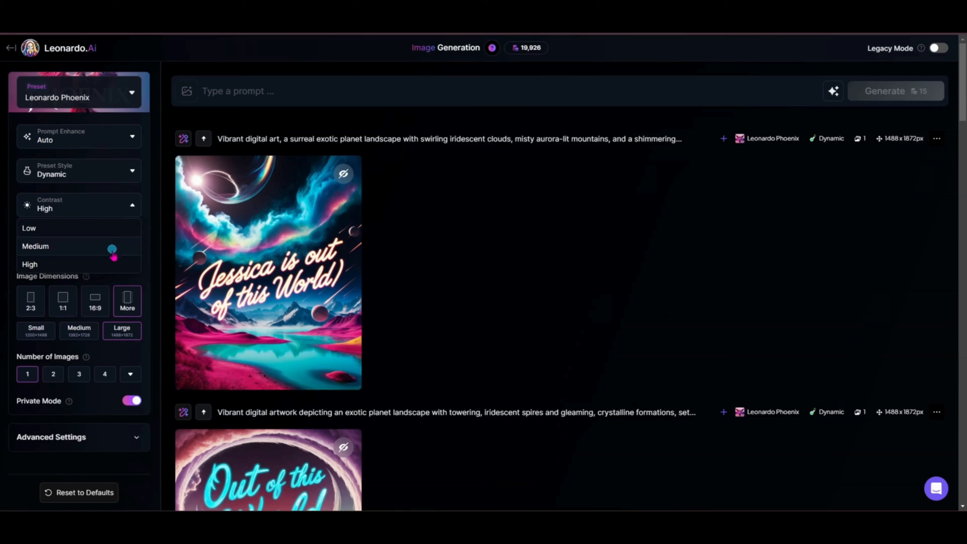
{"action": "left_click", "coordinate": [110, 265]}
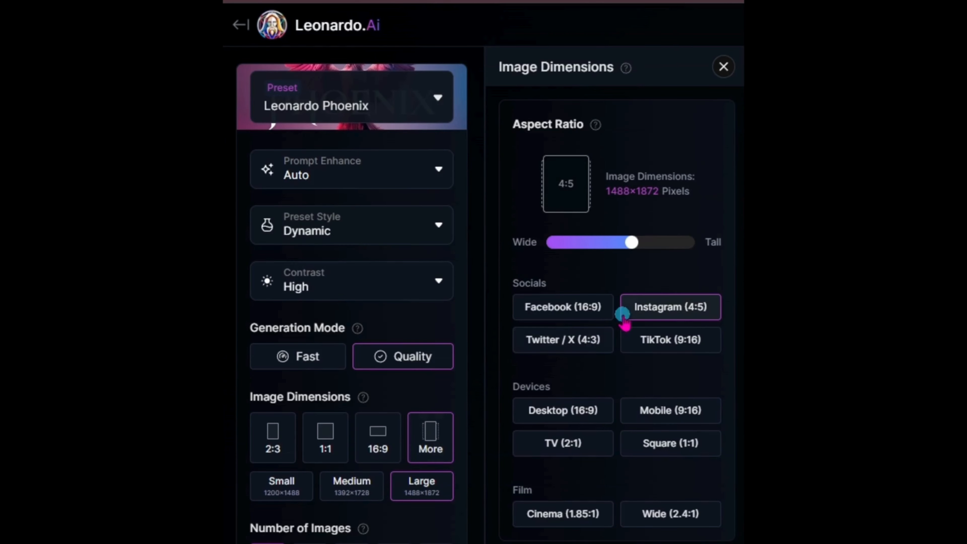
Choose the Instagram (4:5) aspect ratio and close the Image Dimensions settings
{"action": "left_click", "coordinate": [641, 309]}
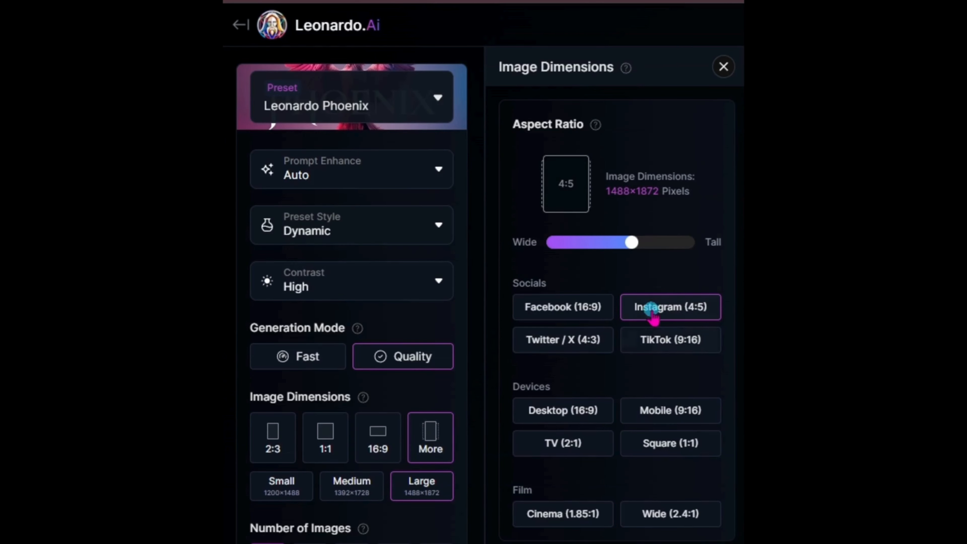
{"action": "left_click", "coordinate": [592, 316]}
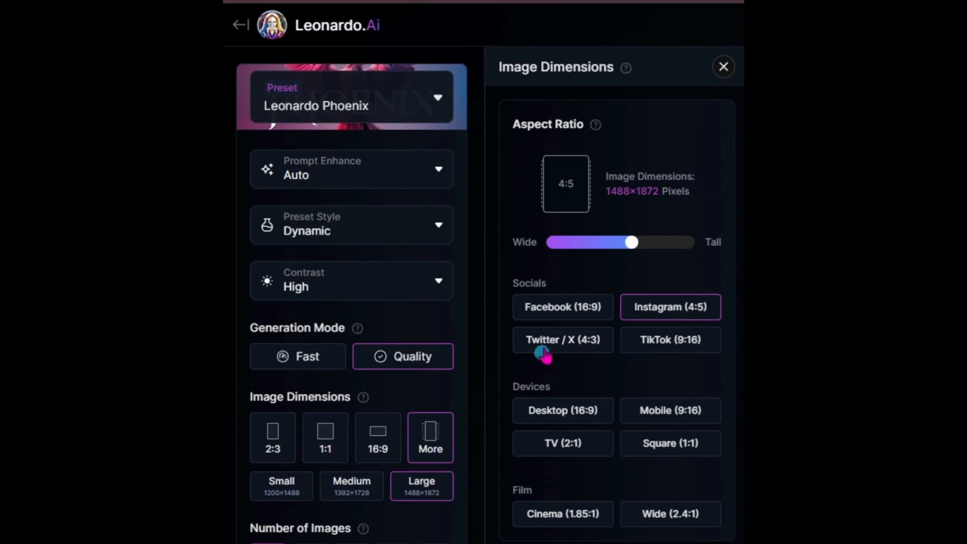
{"action": "left_click", "coordinate": [723, 66]}
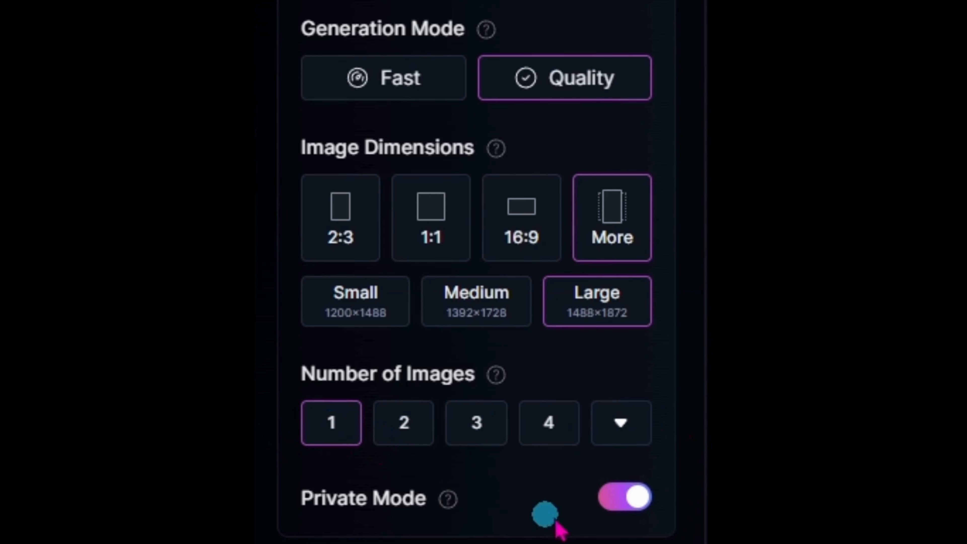
Expand Advanced Settings and examine the model, Negative Prompt, Tiling and Use Fixed Seed options
{"action": "left_click", "coordinate": [620, 497]}
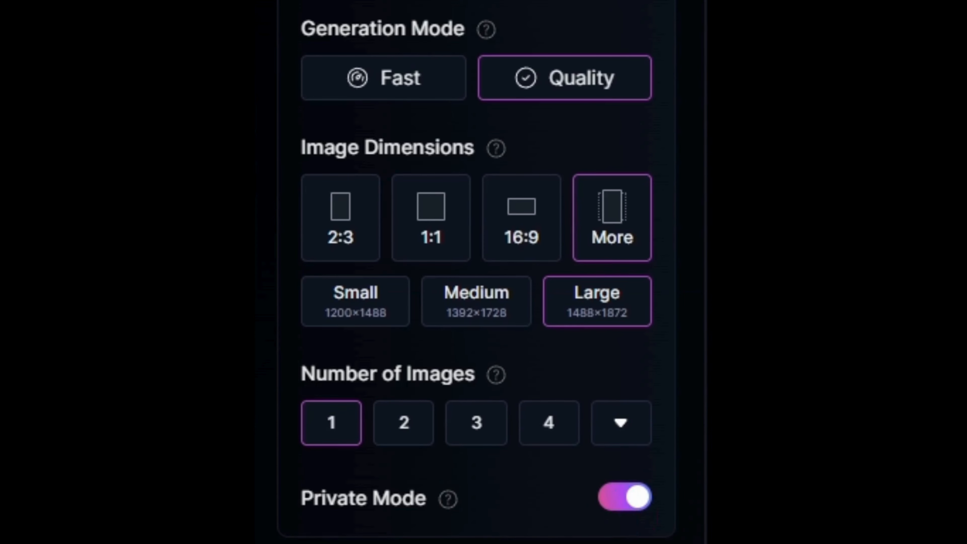
{"action": "left_click", "coordinate": [648, 367]}
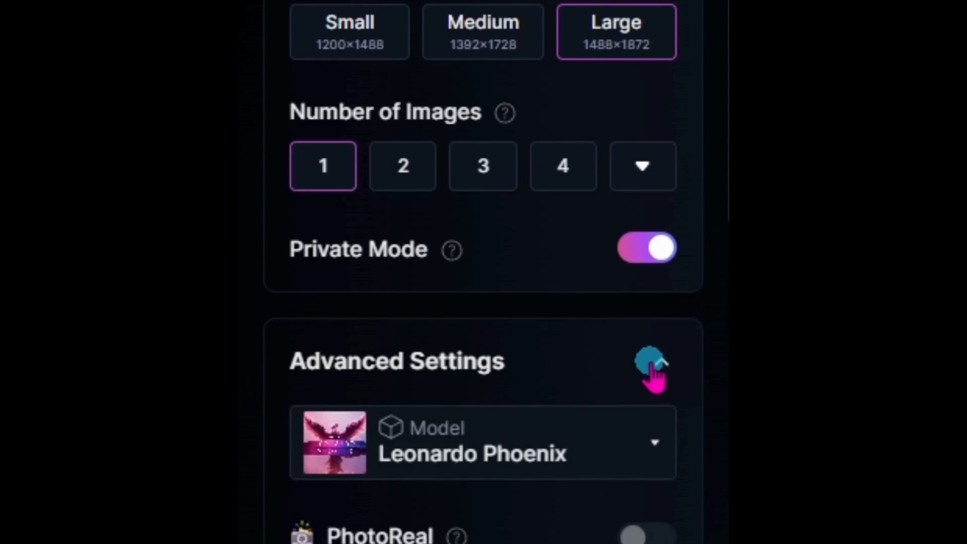
{"action": "scroll", "coordinate": [639, 367], "scroll_direction": "down", "scroll_amount": 5}
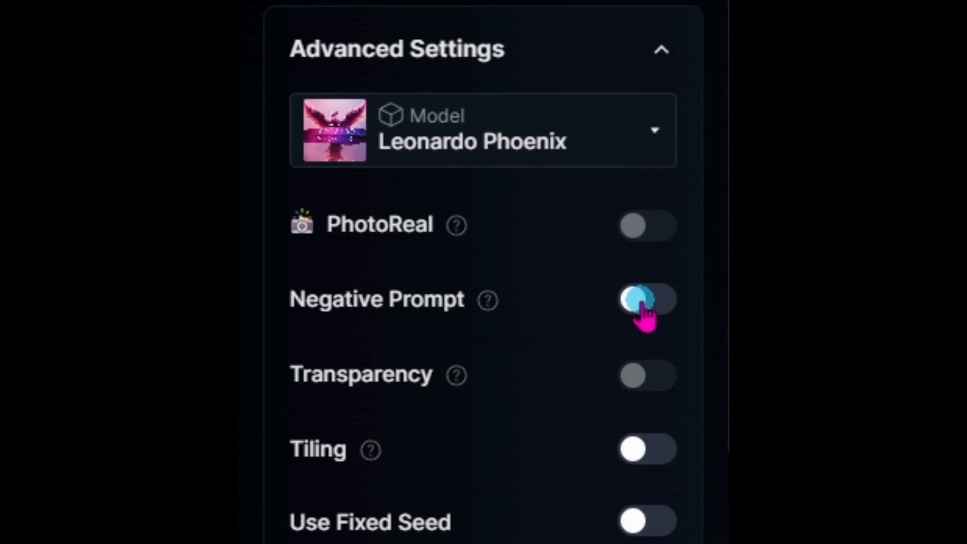
{"action": "left_click", "coordinate": [643, 453]}
{"action": "left_click", "coordinate": [632, 521]}
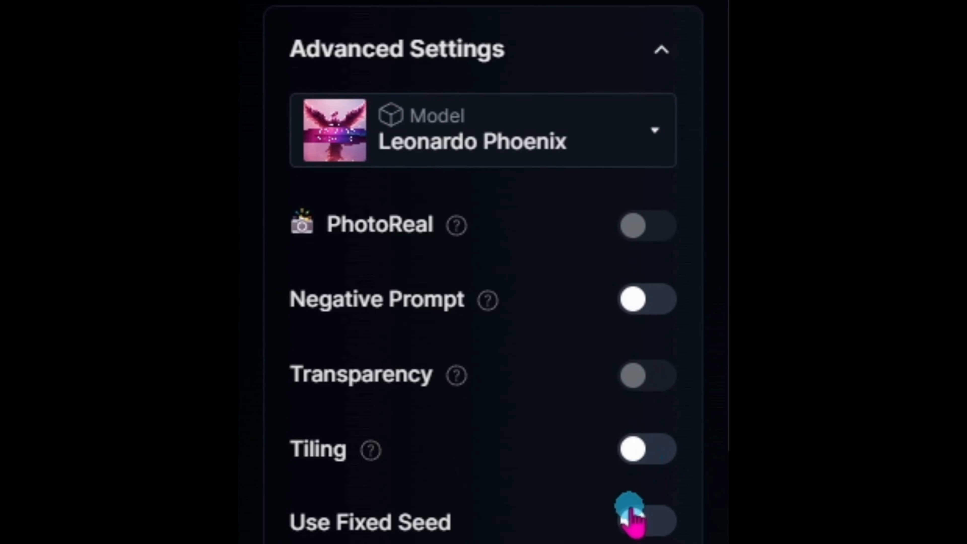
{"action": "scroll", "coordinate": [626, 504], "scroll_direction": "down", "scroll_amount": 4}
{"action": "left_click", "coordinate": [635, 367]}
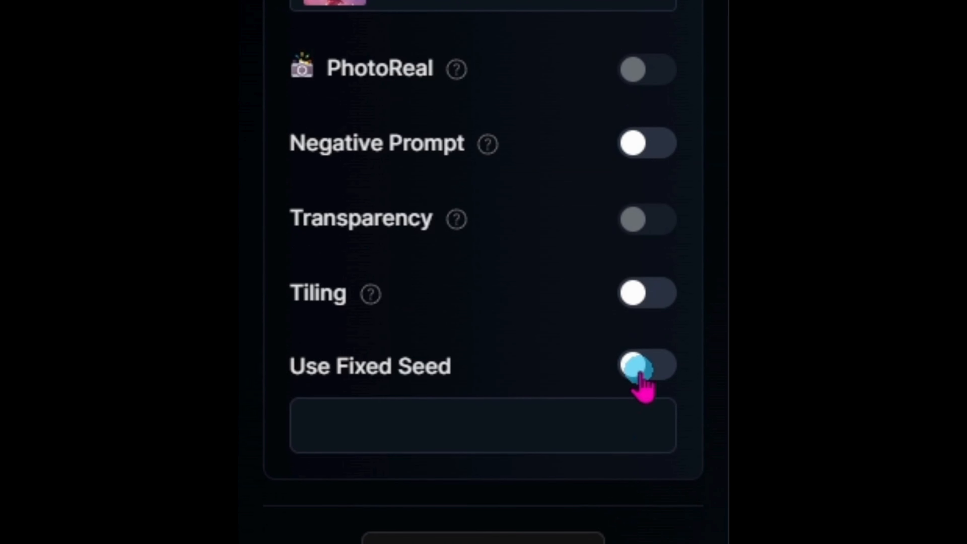
Turn on Negative Prompt to show its prompt field, and switch it off again
{"action": "scroll", "coordinate": [640, 373], "scroll_direction": "up", "scroll_amount": 2}
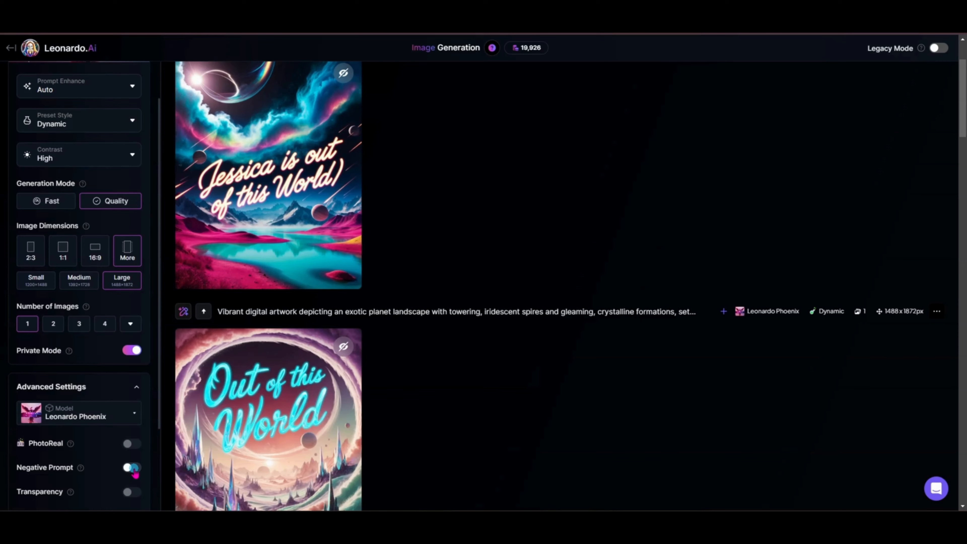
{"action": "left_click", "coordinate": [131, 467]}
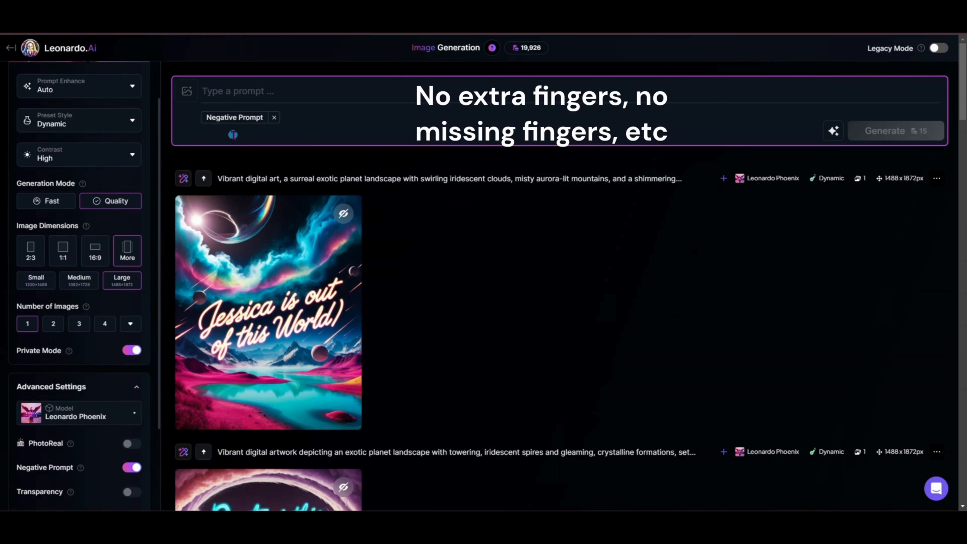
{"action": "left_click", "coordinate": [131, 468]}
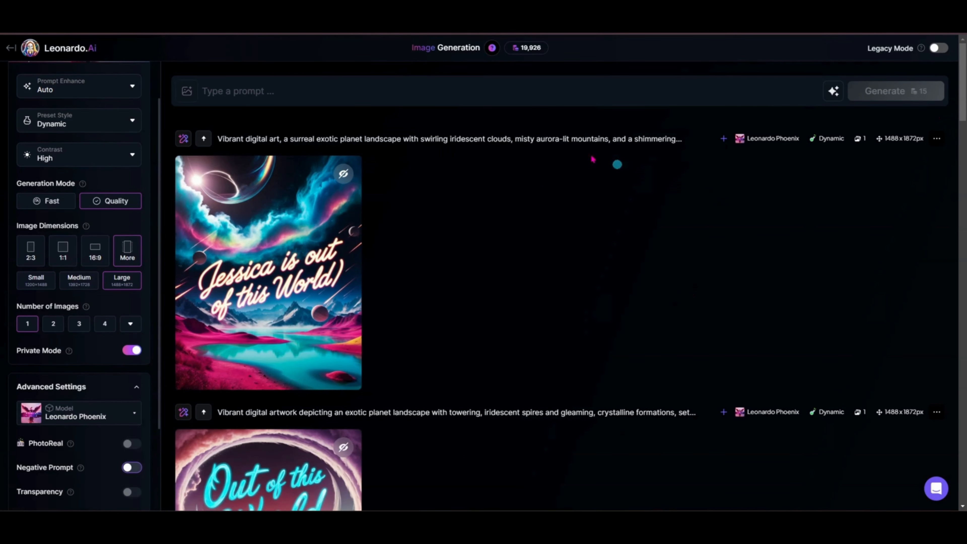
Generate an image from the prompt "exotic planet" and view the result enlarged
{"action": "scroll", "coordinate": [70, 167], "scroll_direction": "up", "scroll_amount": 2}
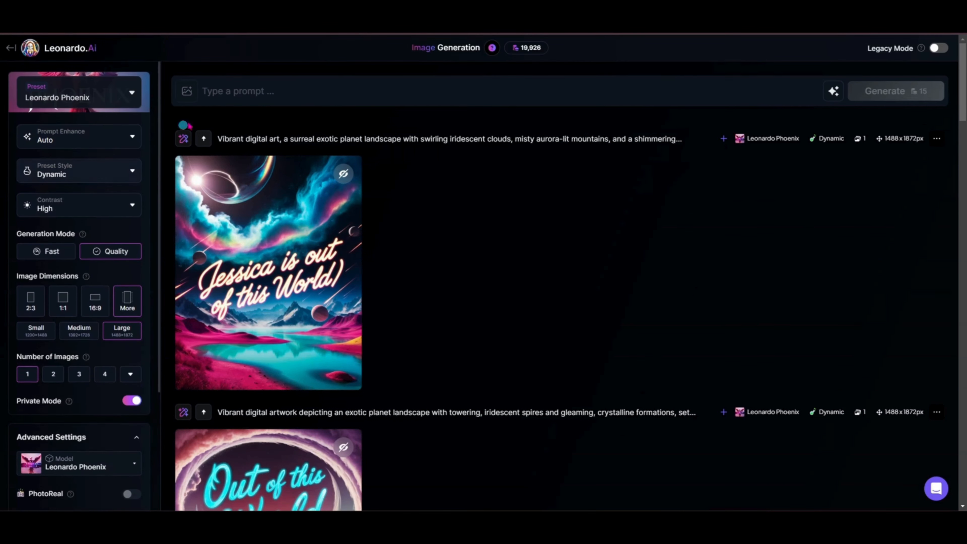
{"action": "left_click", "coordinate": [222, 93]}
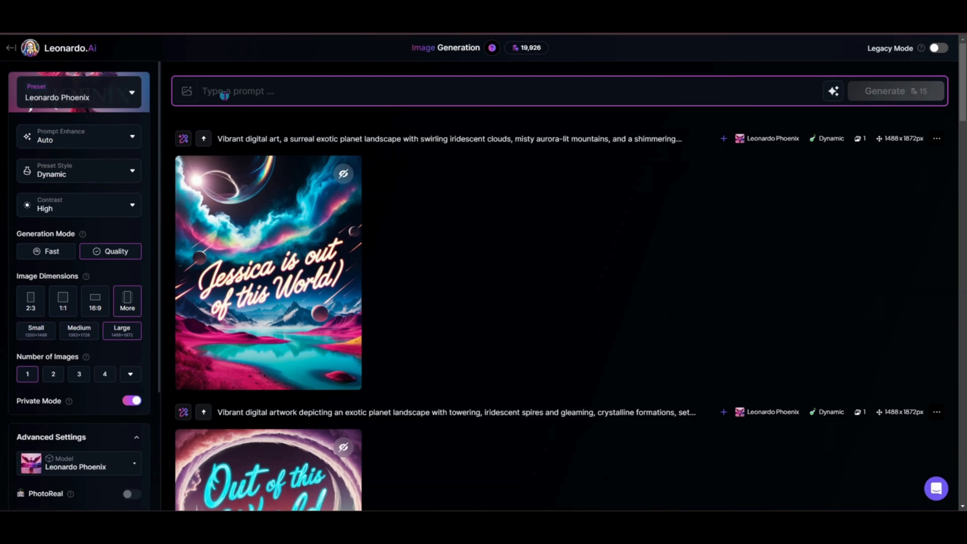
{"action": "type", "text": "exotic planet"}
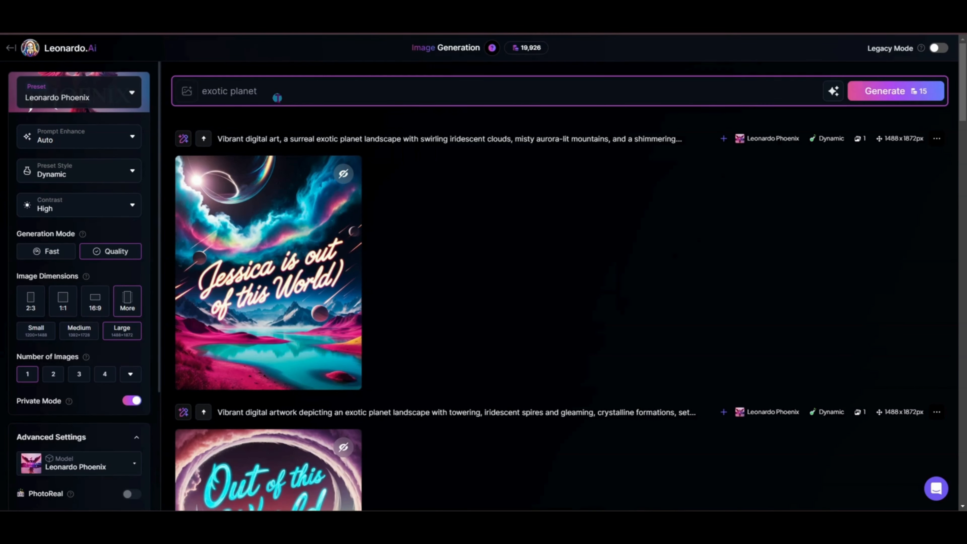
{"action": "left_click", "coordinate": [901, 100]}
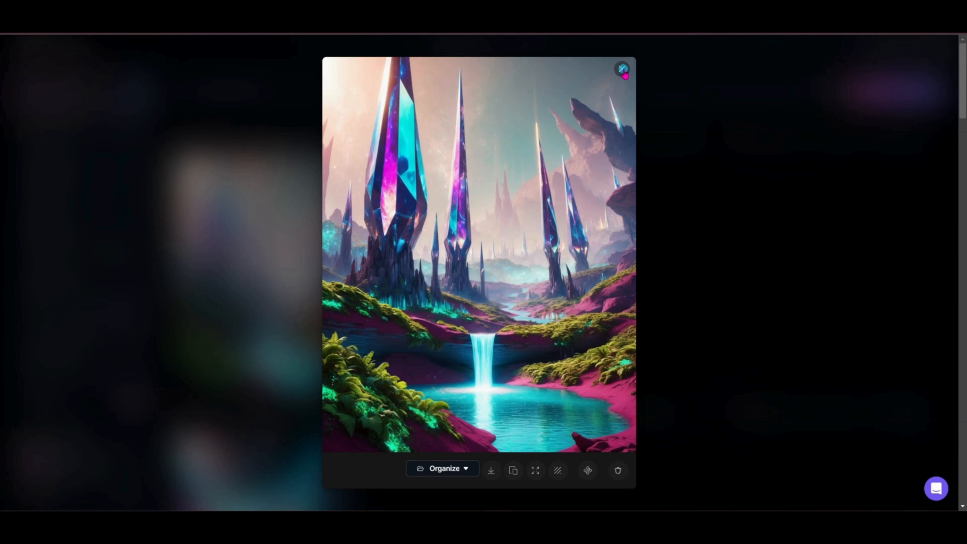
{"action": "left_click", "coordinate": [623, 69]}
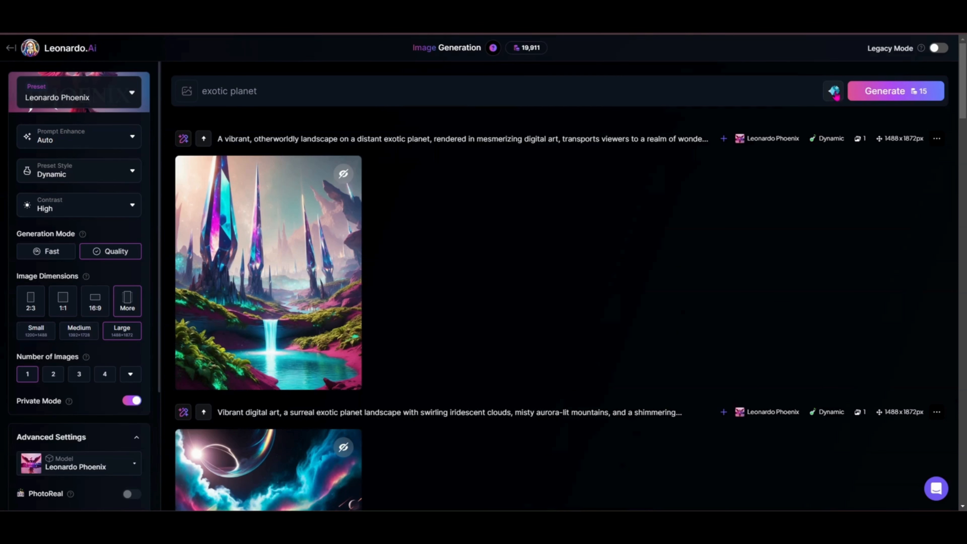
Improve the "exotic planet" prompt with AI, and generate and view an image from the improved prompt
{"action": "left_click", "coordinate": [834, 98]}
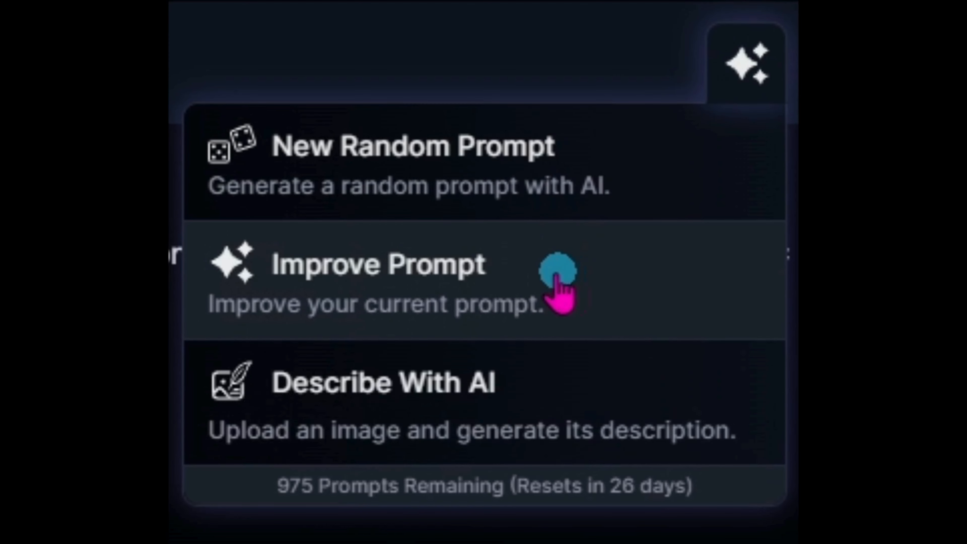
{"action": "left_click", "coordinate": [451, 282]}
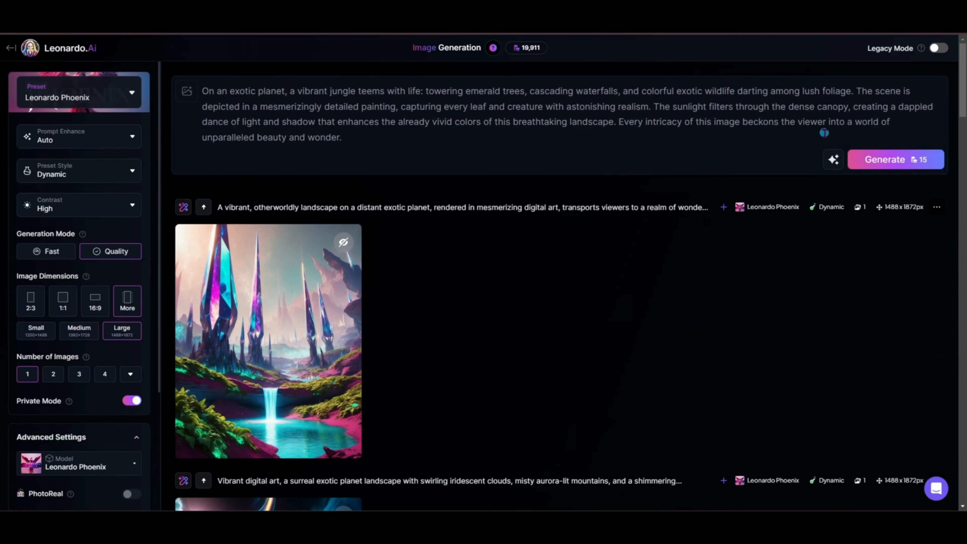
{"action": "left_click", "coordinate": [874, 163]}
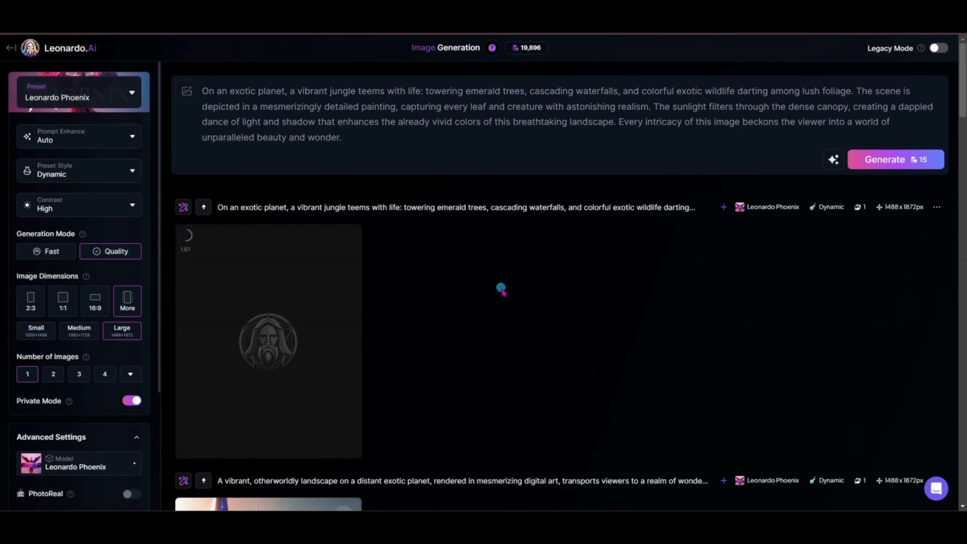
{"action": "scroll", "coordinate": [506, 299], "scroll_direction": "down", "scroll_amount": 2}
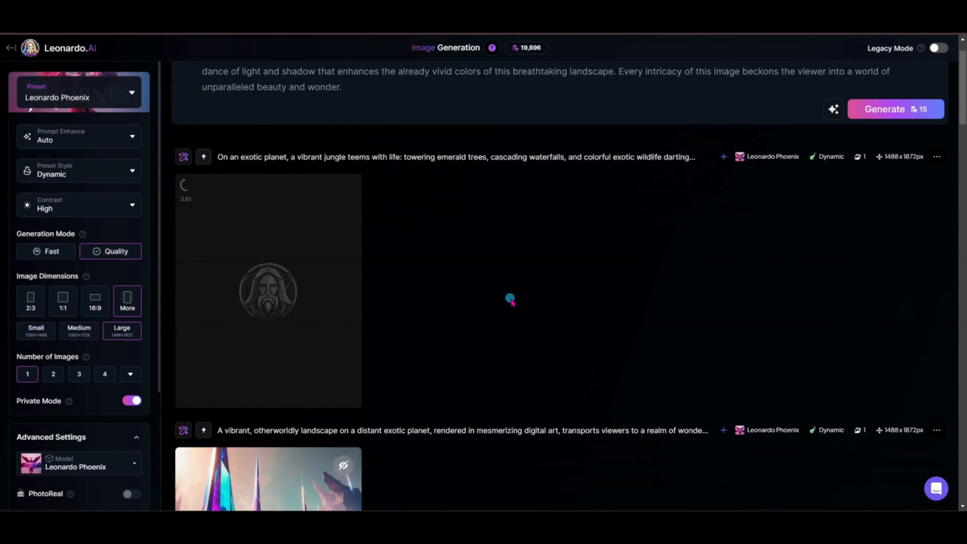
{"action": "scroll", "coordinate": [510, 299], "scroll_direction": "up", "scroll_amount": 2}
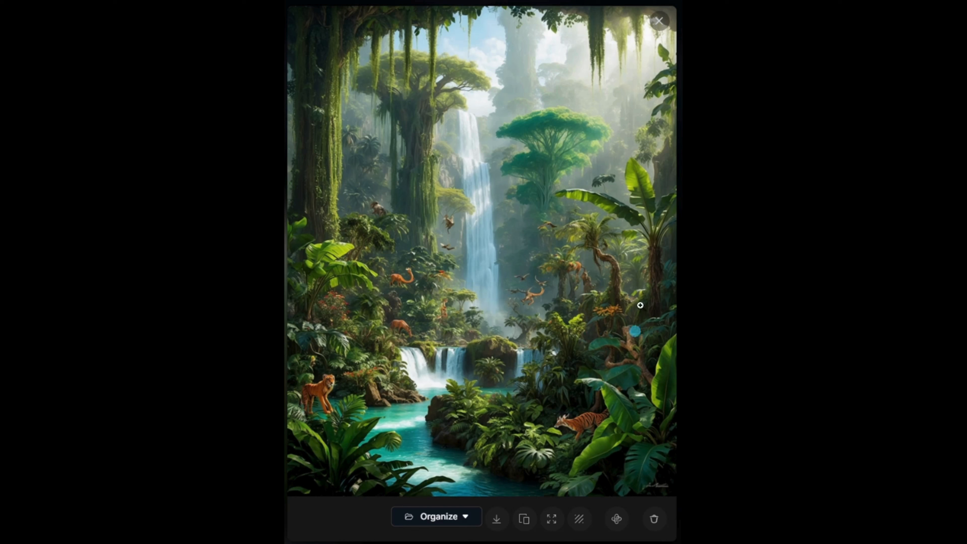
{"action": "left_click", "coordinate": [658, 21]}
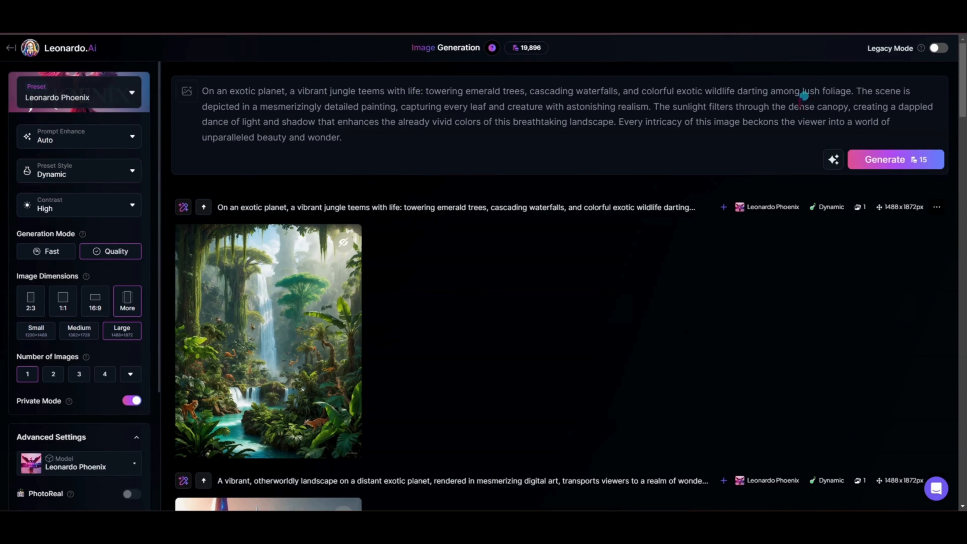
Reset the prompt to "exotic planet" and improve it with AI again
{"action": "left_click", "coordinate": [714, 210]}
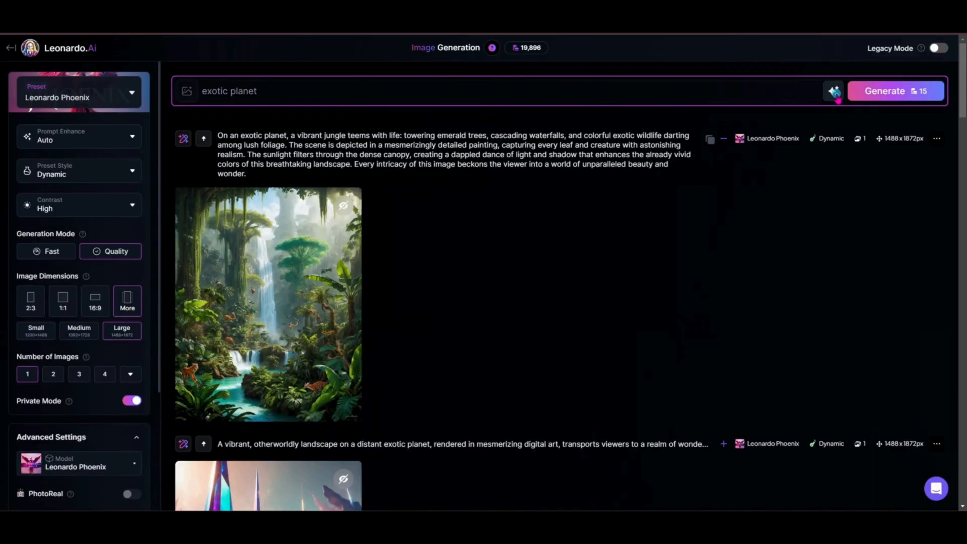
{"action": "left_click", "coordinate": [832, 91]}
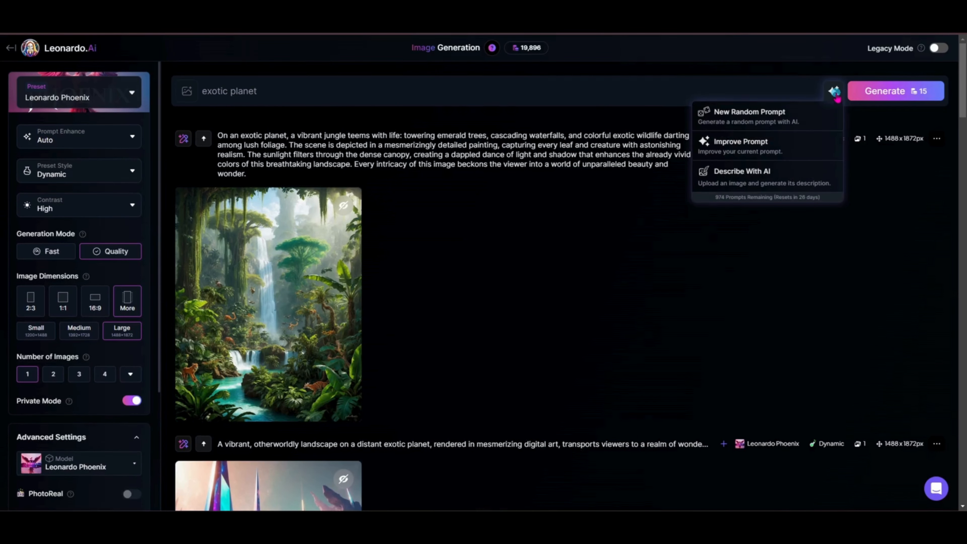
{"action": "left_click", "coordinate": [788, 150]}
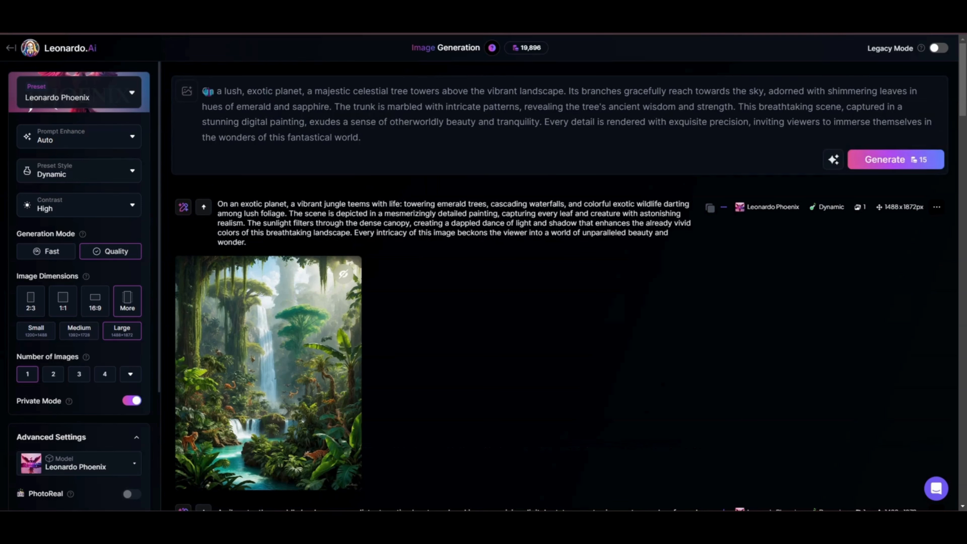
{"action": "left_click_drag", "start_coordinate": [203, 90], "coordinate": [567, 92]}
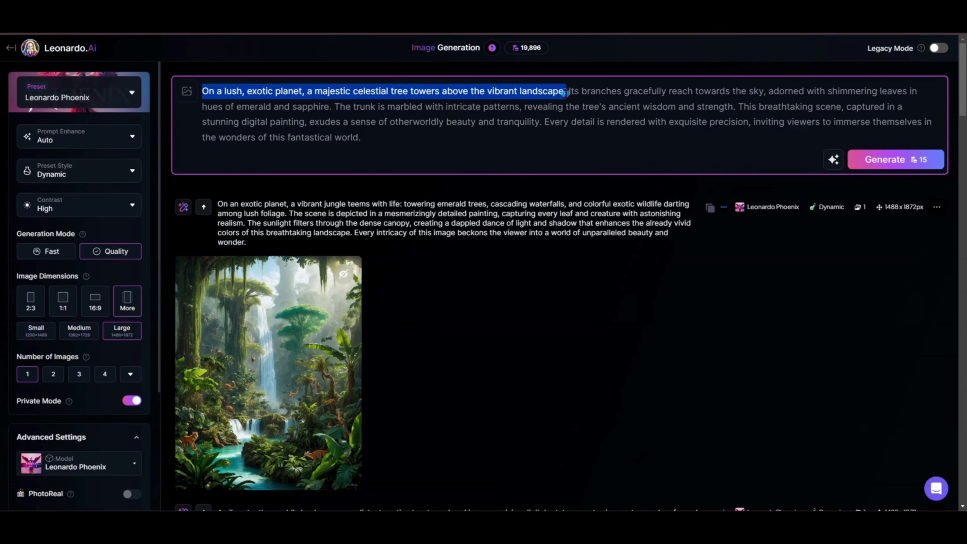
{"action": "left_click", "coordinate": [503, 141]}
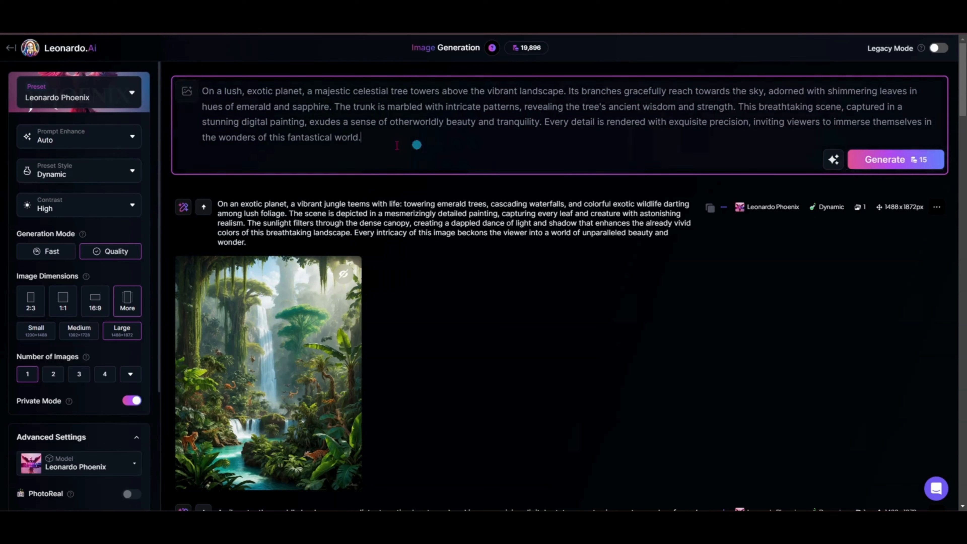
Generate an image from the celestial tree prompt and view the result enlarged
{"action": "left_click", "coordinate": [914, 159]}
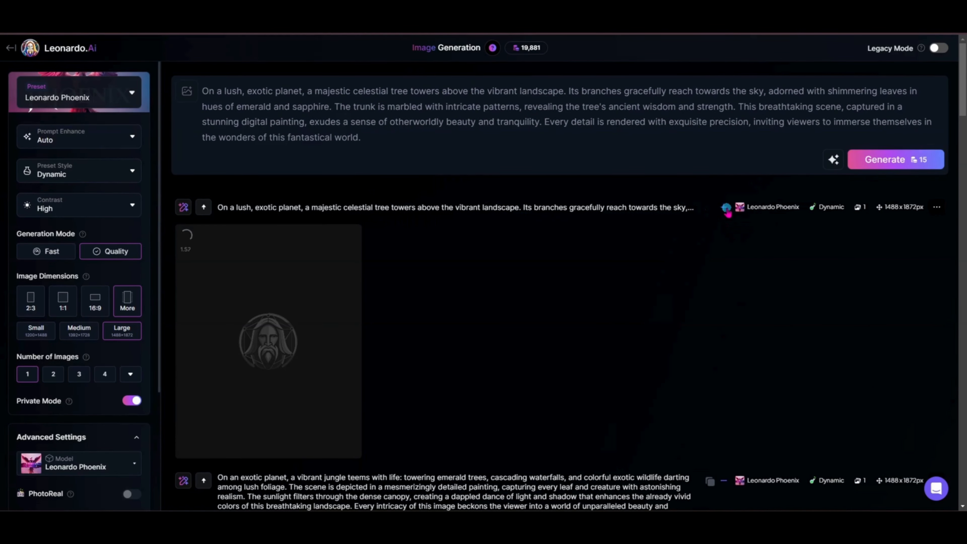
{"action": "left_click", "coordinate": [313, 310]}
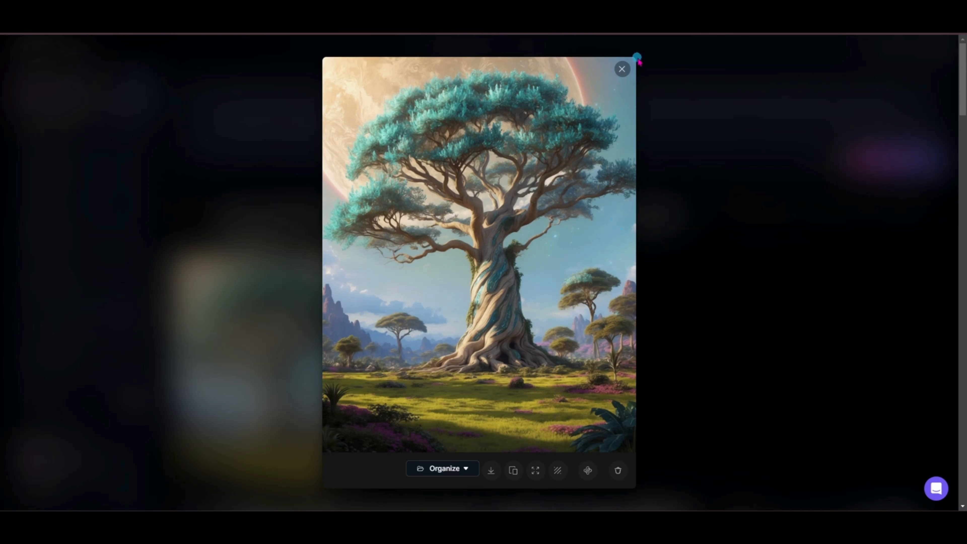
{"action": "left_click", "coordinate": [621, 70]}
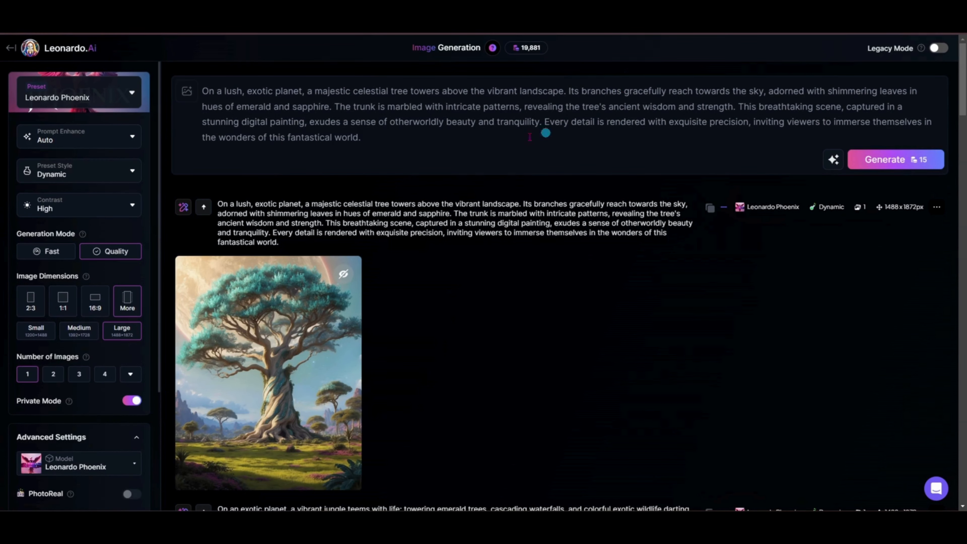
Set Prompt Enhance to Off for Leonardo Phoenix
{"action": "left_click", "coordinate": [118, 133]}
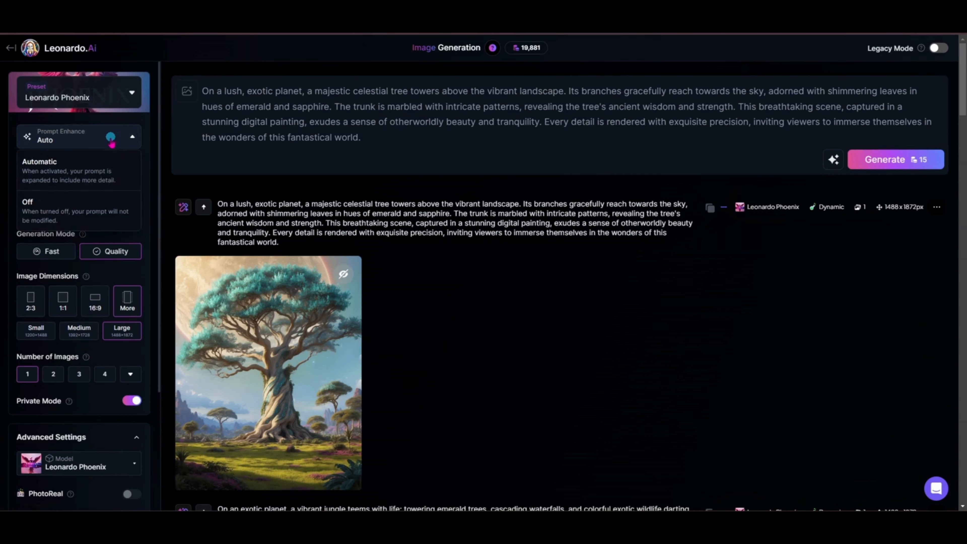
{"action": "left_click", "coordinate": [96, 209]}
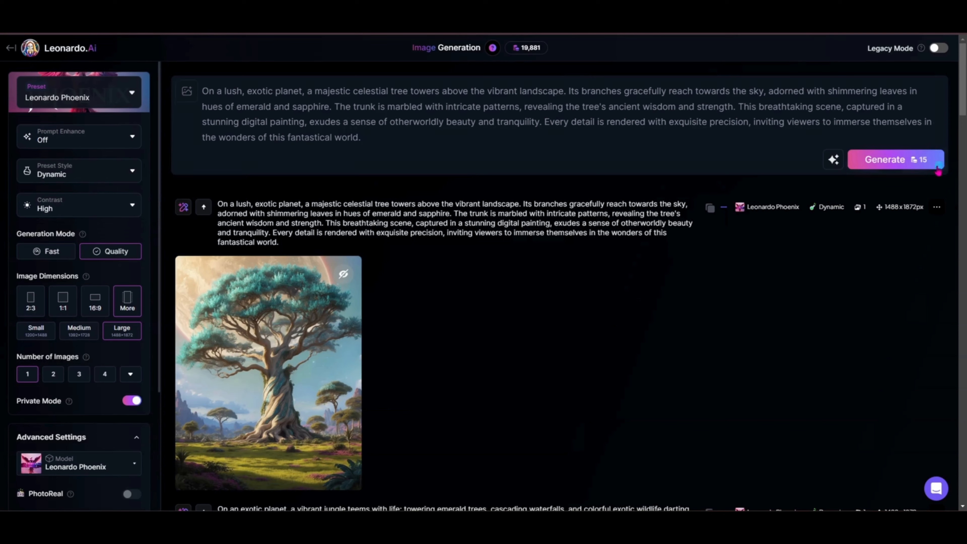
Generate another image from the celestial tree prompt with Prompt Enhance off and compare it with the earlier tree image
{"action": "left_click", "coordinate": [919, 162]}
{"action": "scroll", "coordinate": [486, 356], "scroll_direction": "down", "scroll_amount": 5}
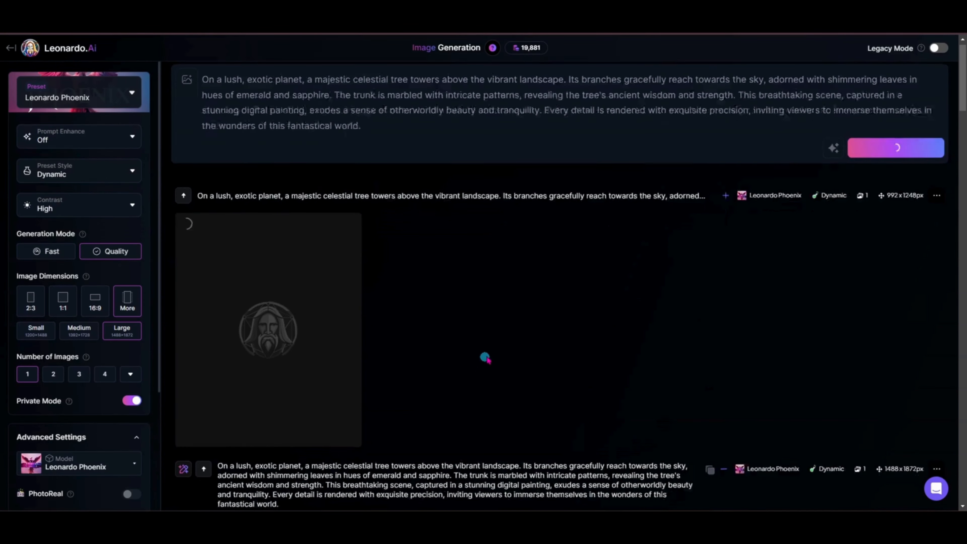
{"action": "scroll", "coordinate": [488, 335], "scroll_direction": "down", "scroll_amount": 2}
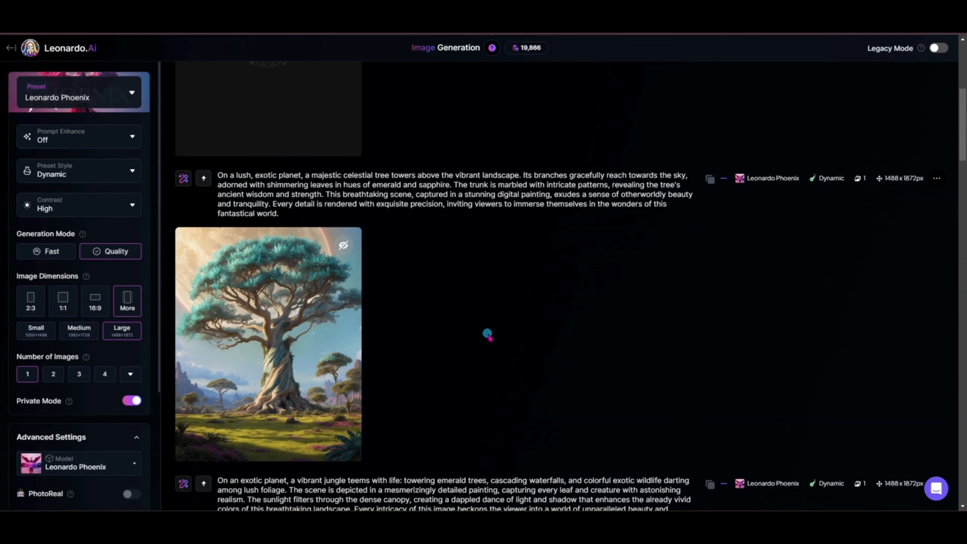
{"action": "scroll", "coordinate": [488, 334], "scroll_direction": "up", "scroll_amount": 3}
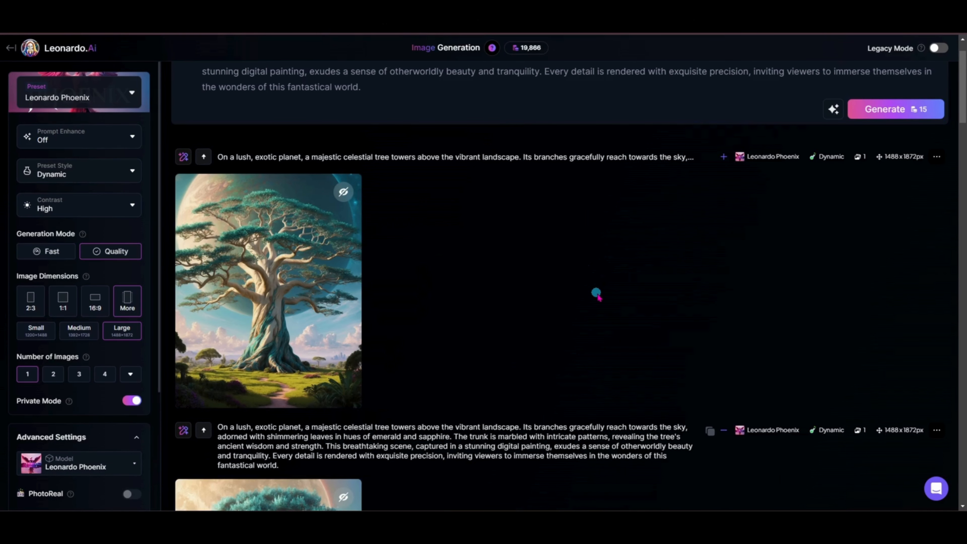
{"action": "scroll", "coordinate": [595, 289], "scroll_direction": "up", "scroll_amount": 2}
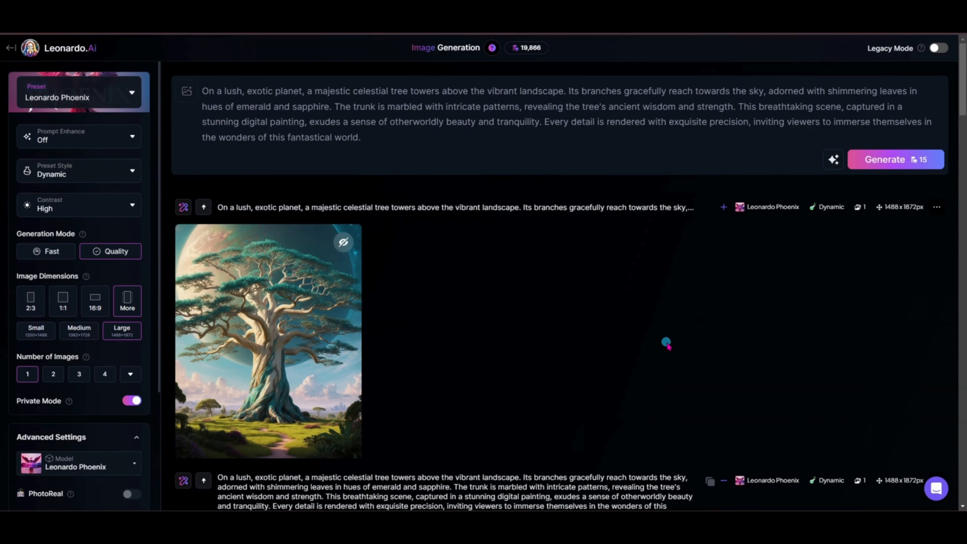
{"action": "mouse_move", "coordinate": [257, 275]}
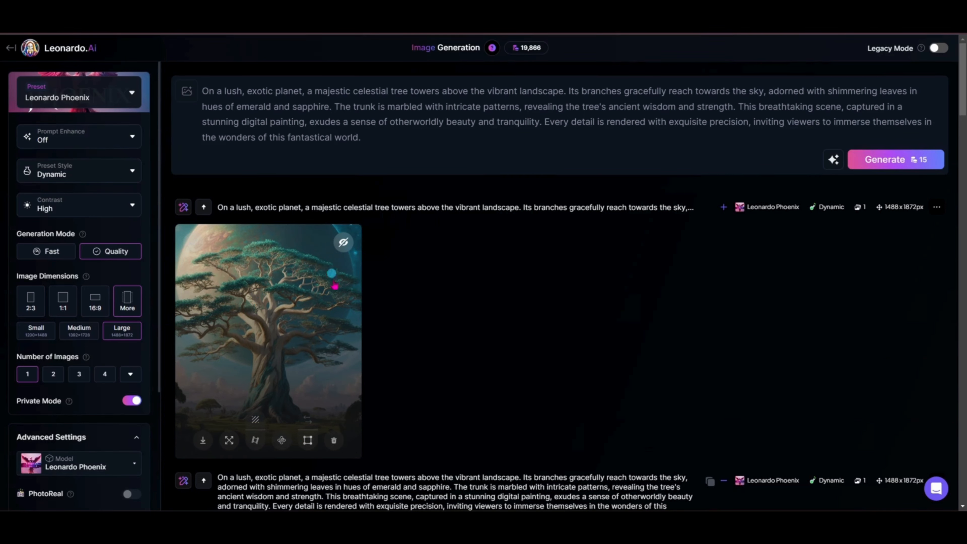
{"action": "left_click", "coordinate": [237, 240]}
{"action": "left_click", "coordinate": [239, 387]}
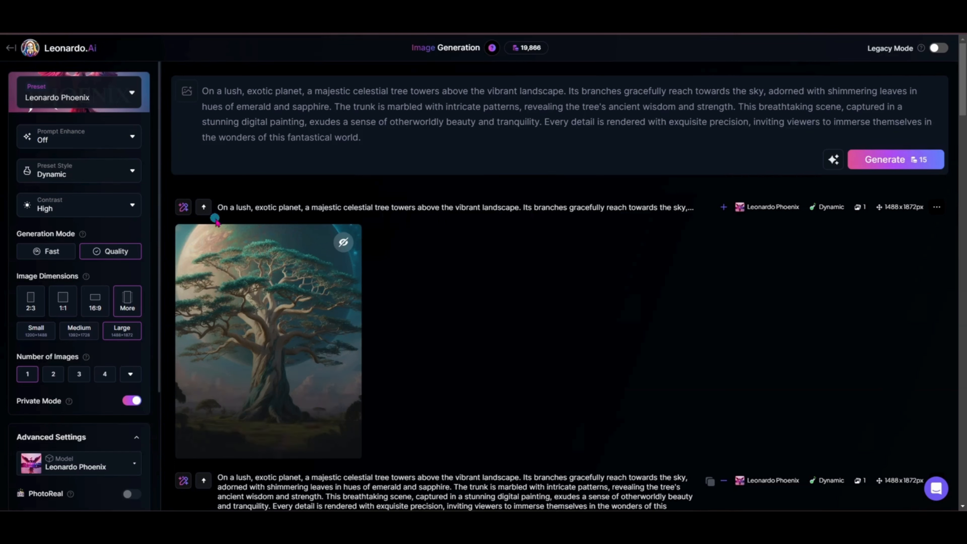
Edit the newest tree image with AI using "make the tree purple" and a fixed seed, and view the result enlarged
{"action": "left_click", "coordinate": [185, 207]}
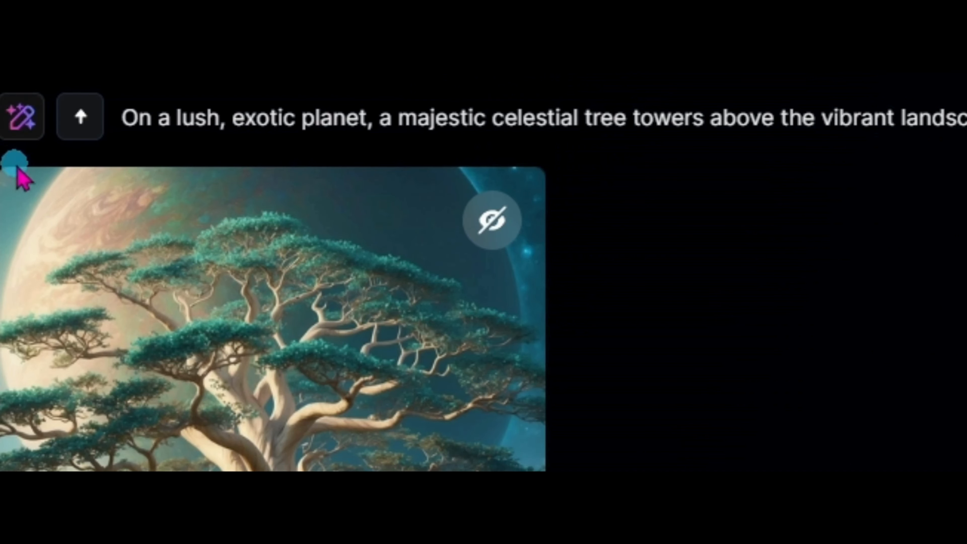
{"action": "left_click", "coordinate": [25, 138]}
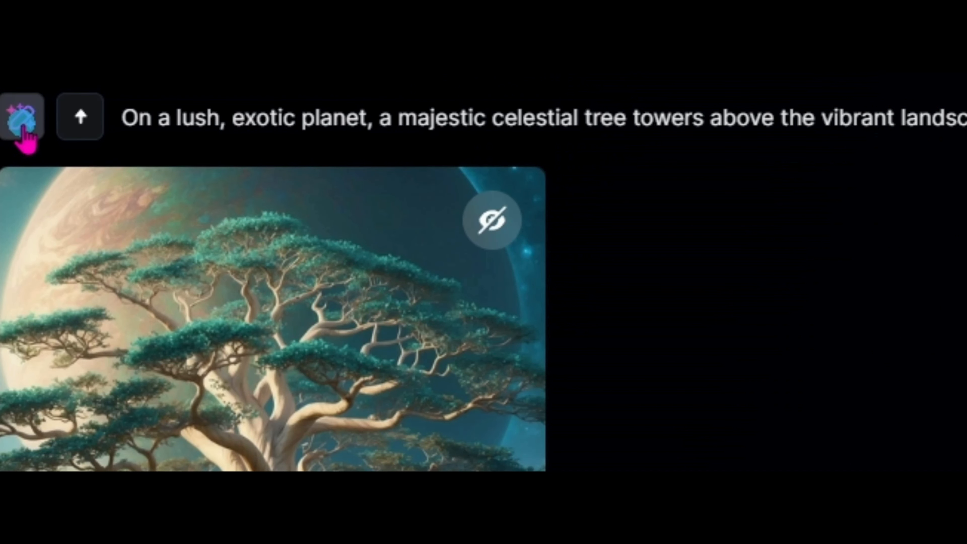
{"action": "left_click", "coordinate": [23, 132]}
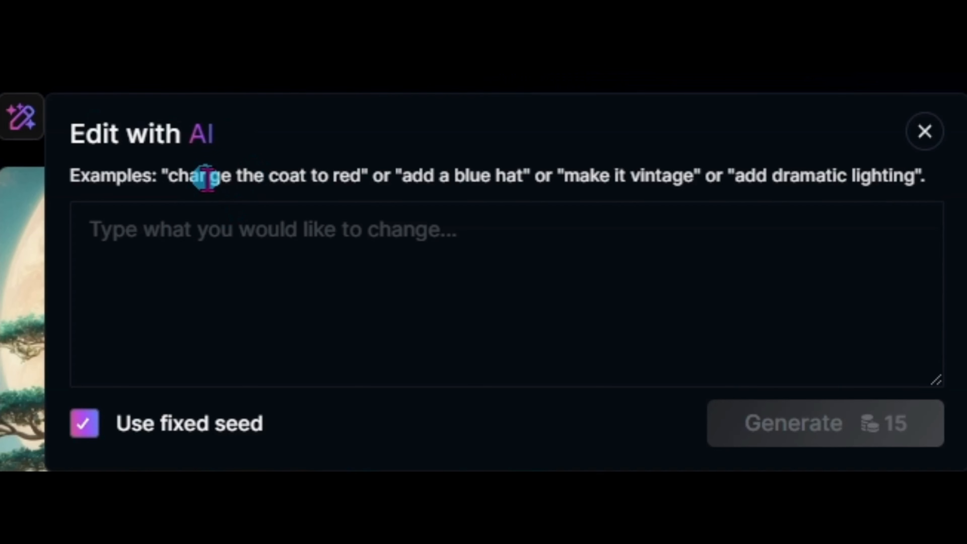
{"action": "left_click", "coordinate": [295, 230]}
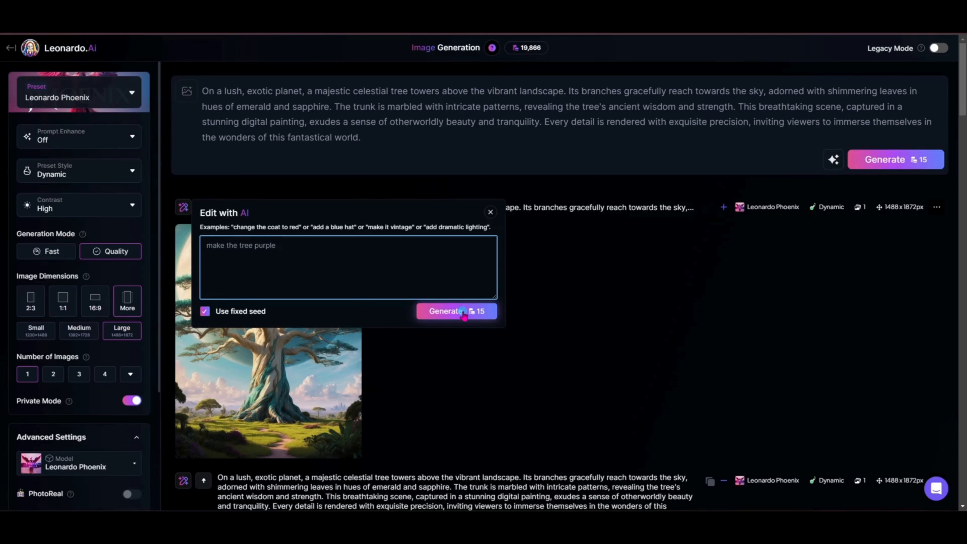
{"action": "left_click", "coordinate": [461, 311]}
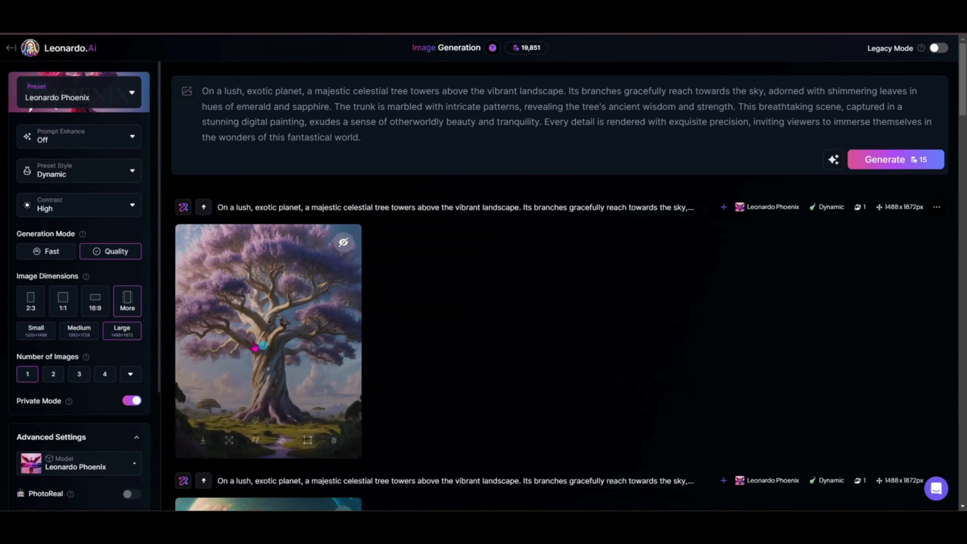
{"action": "left_click", "coordinate": [291, 325]}
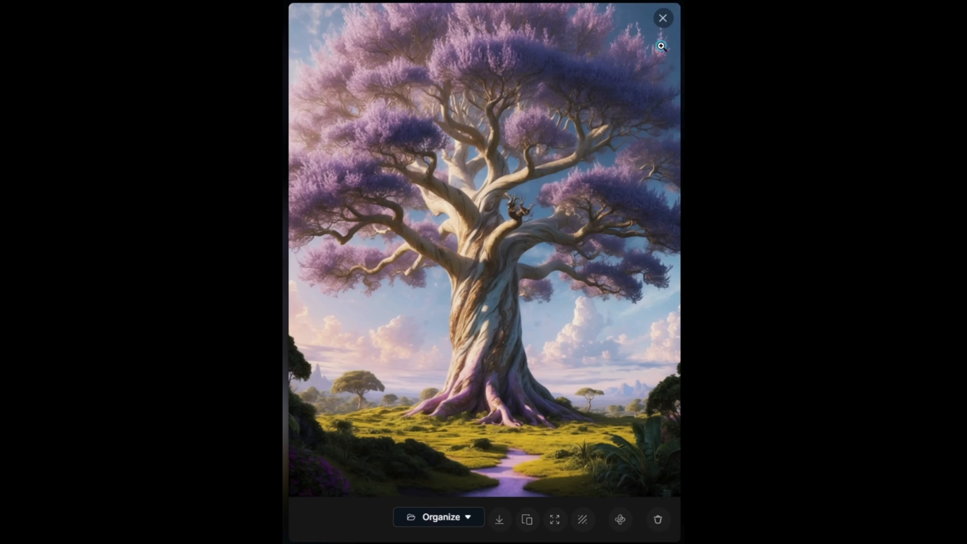
{"action": "left_click", "coordinate": [664, 21]}
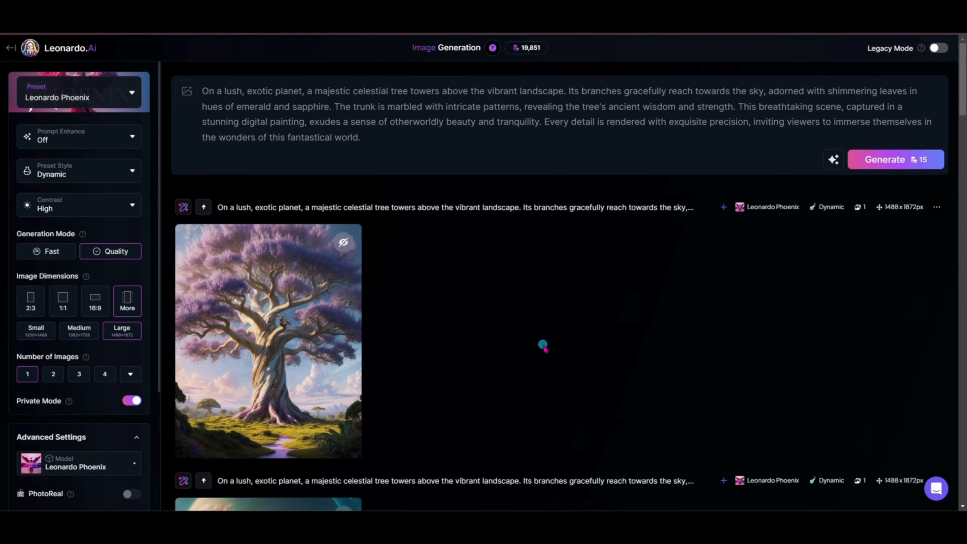
Generate the psychedelic exotic planet landscape prompt with Prompt Enhance on Auto, and generate it again with Prompt Enhance set to Off
{"action": "mouse_move", "coordinate": [187, 91]}
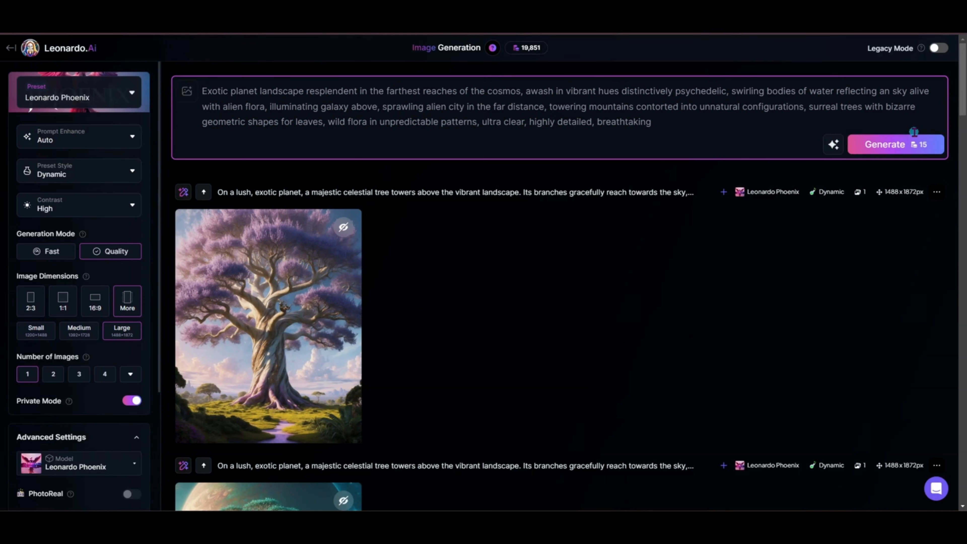
{"action": "left_click", "coordinate": [914, 151]}
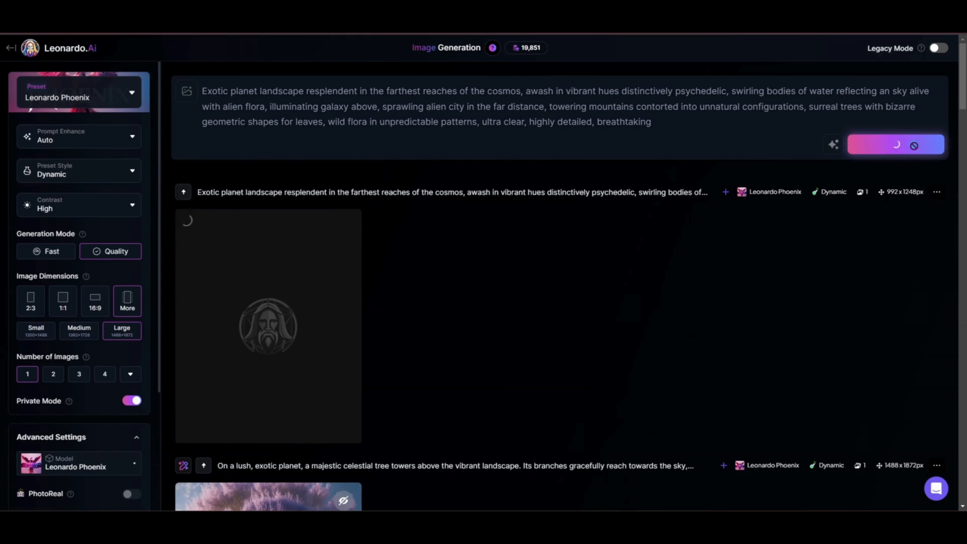
{"action": "left_click", "coordinate": [83, 139]}
{"action": "left_click", "coordinate": [91, 215]}
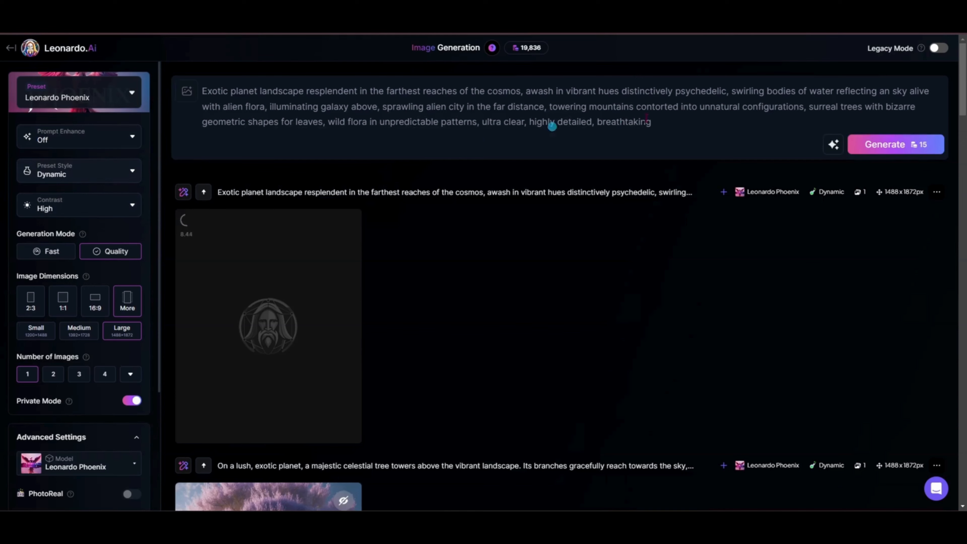
{"action": "left_click", "coordinate": [921, 144]}
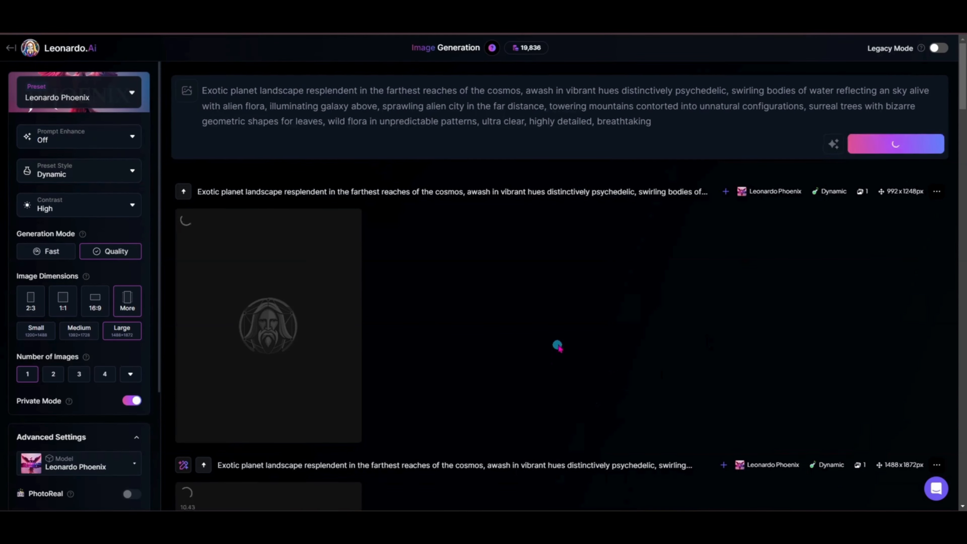
{"action": "scroll", "coordinate": [557, 341], "scroll_direction": "down", "scroll_amount": 3}
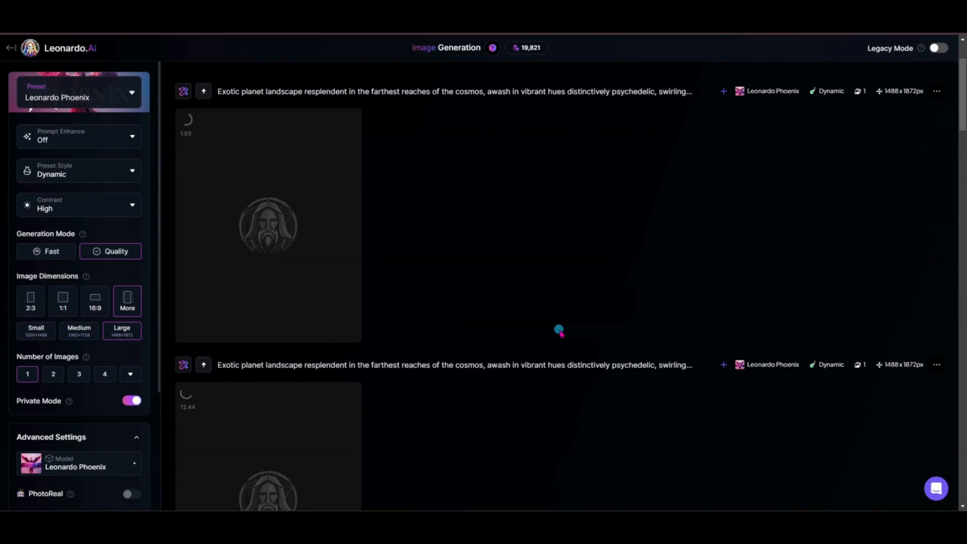
{"action": "scroll", "coordinate": [558, 330], "scroll_direction": "up", "scroll_amount": 3}
{"action": "scroll", "coordinate": [559, 330], "scroll_direction": "down", "scroll_amount": 3}
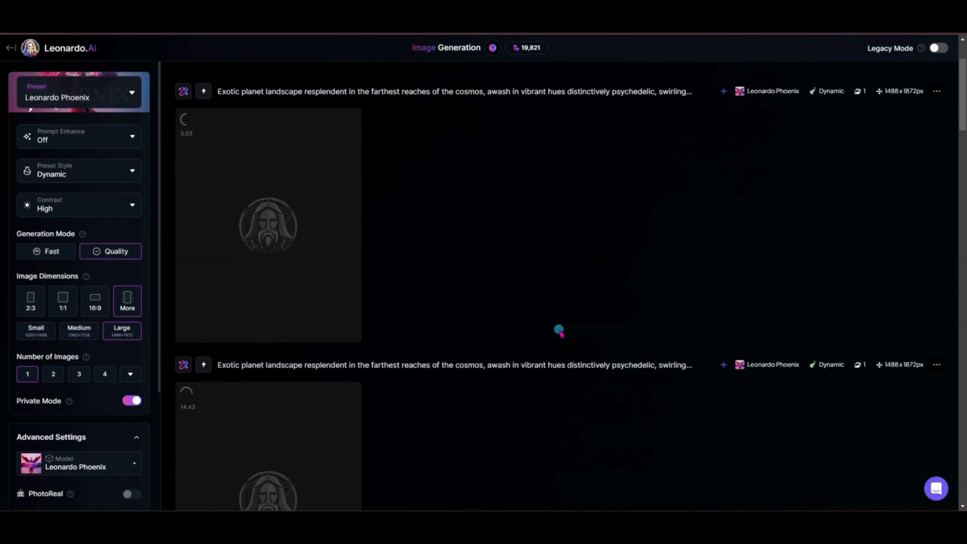
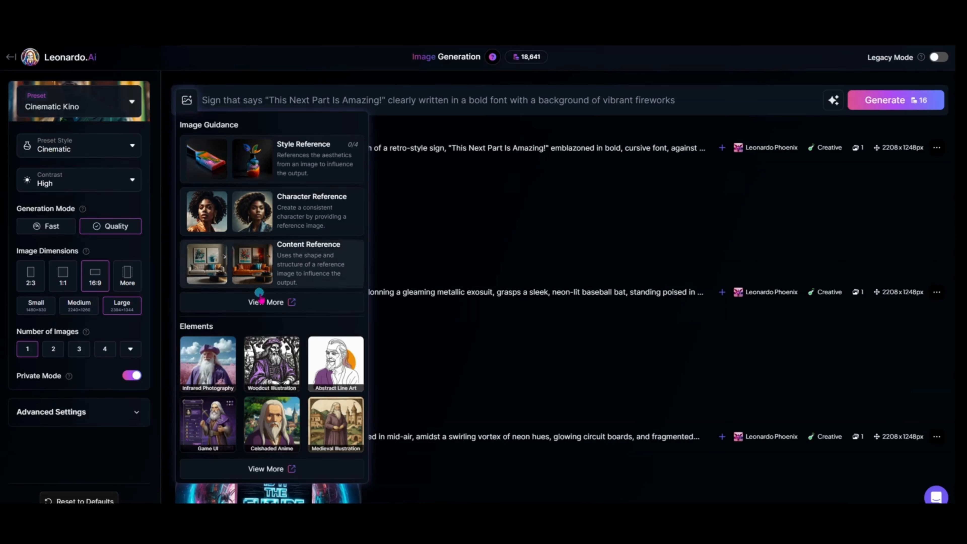
Choose Text Image Input from the full list of image guidance types
{"action": "left_click", "coordinate": [260, 300]}
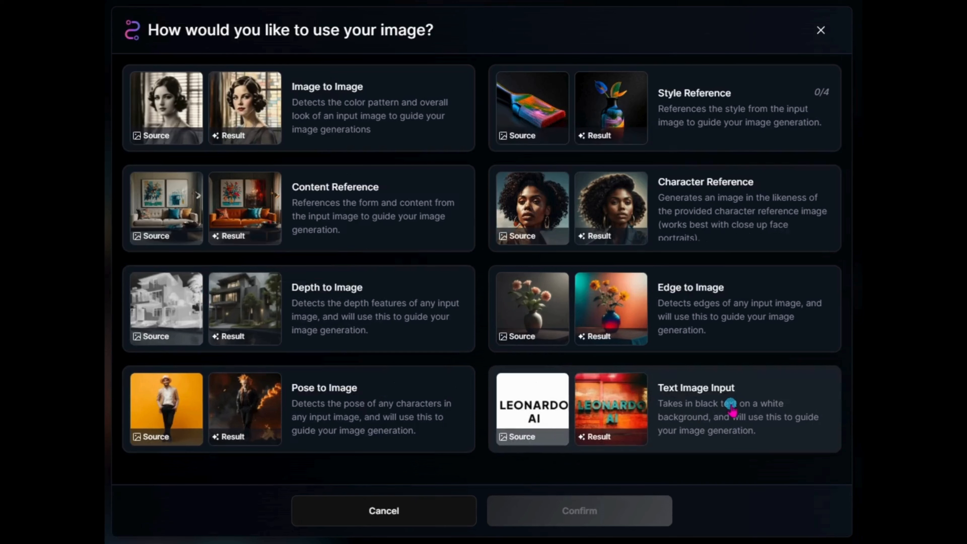
{"action": "left_click", "coordinate": [673, 389]}
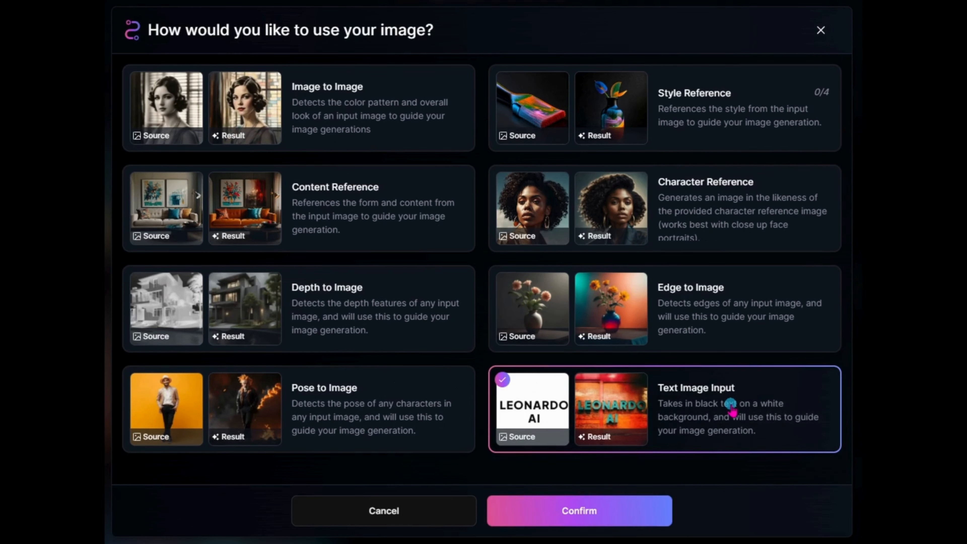
{"action": "left_click", "coordinate": [648, 524]}
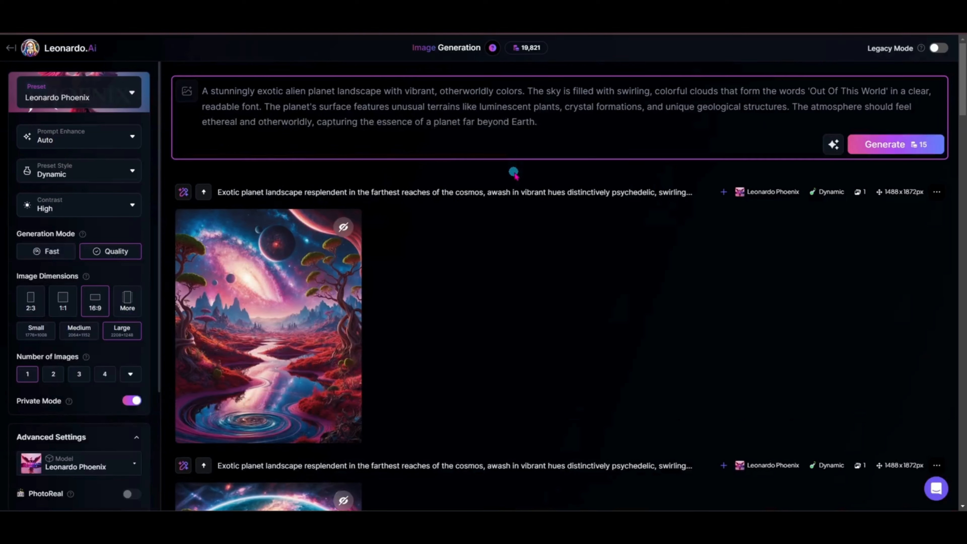
Generate an image from the alien planet prompt with the words 'Out Of This World' in the clouds and view it enlarged
{"action": "left_click", "coordinate": [492, 144]}
{"action": "left_click", "coordinate": [863, 145]}
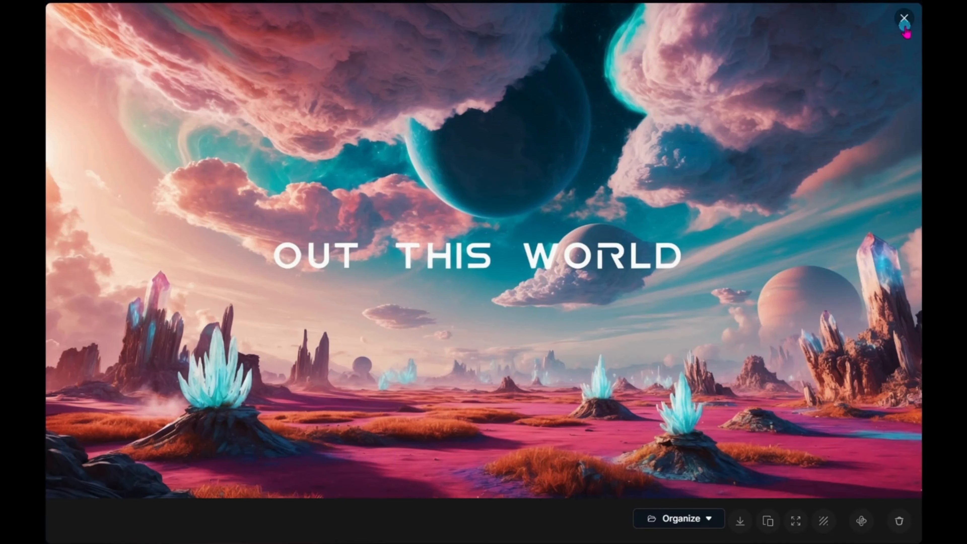
{"action": "left_click", "coordinate": [904, 18]}
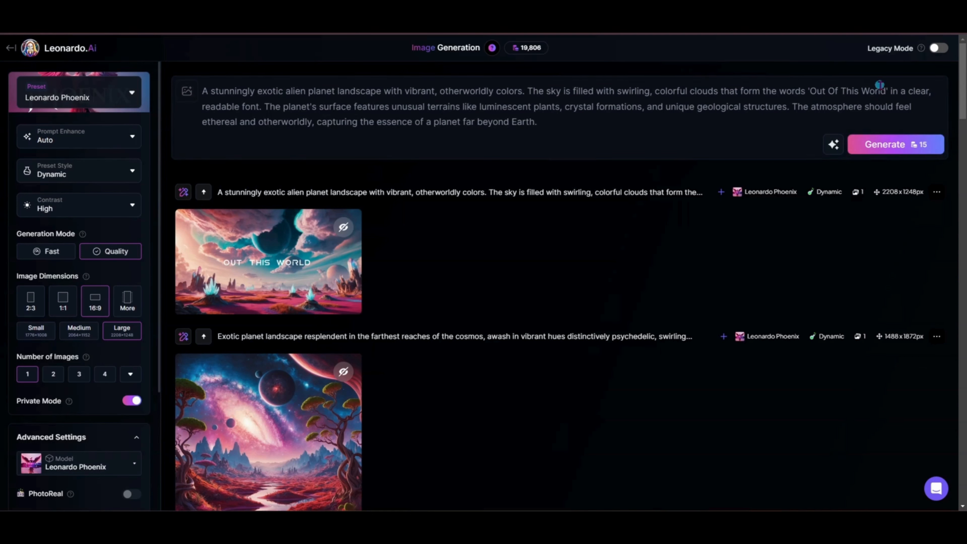
Replace 'Out Of This World' in the prompt with 'Planet X', generate the image and view it enlarged
{"action": "left_click_drag", "start_coordinate": [885, 91], "coordinate": [811, 91]}
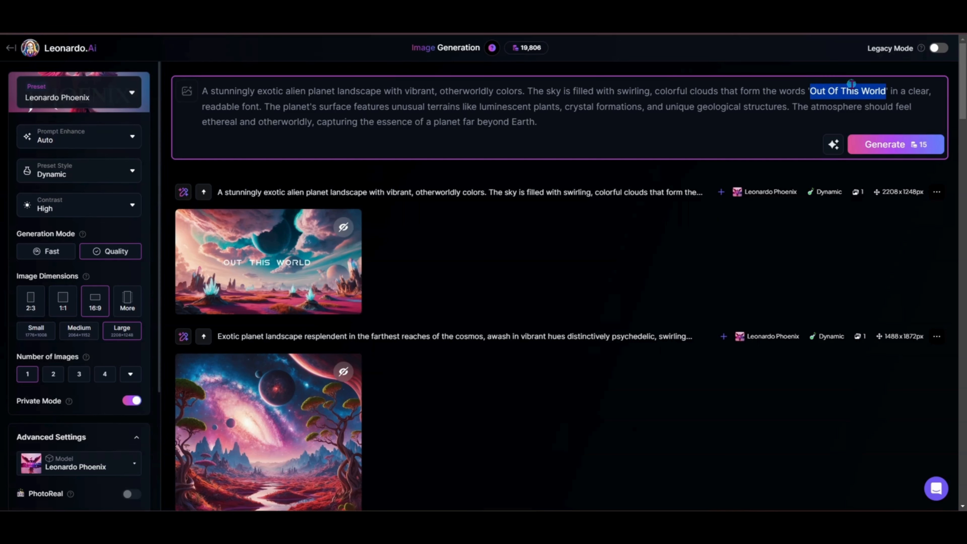
{"action": "type", "text": "Planet X"}
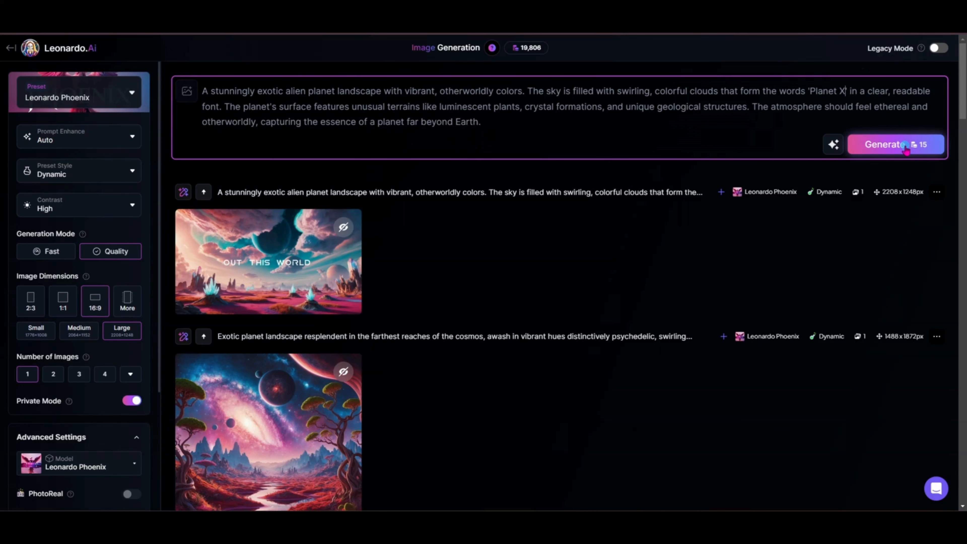
{"action": "left_click", "coordinate": [905, 149]}
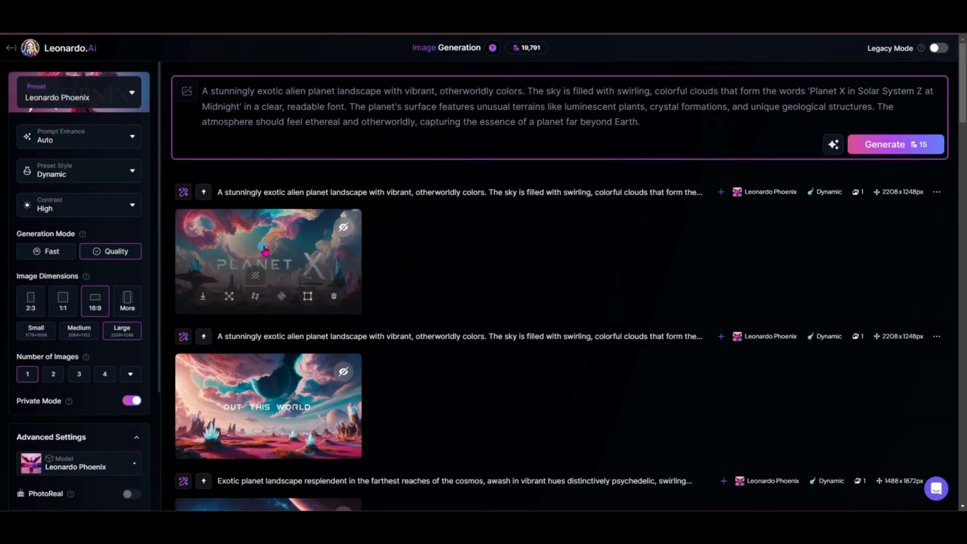
{"action": "left_click", "coordinate": [264, 251]}
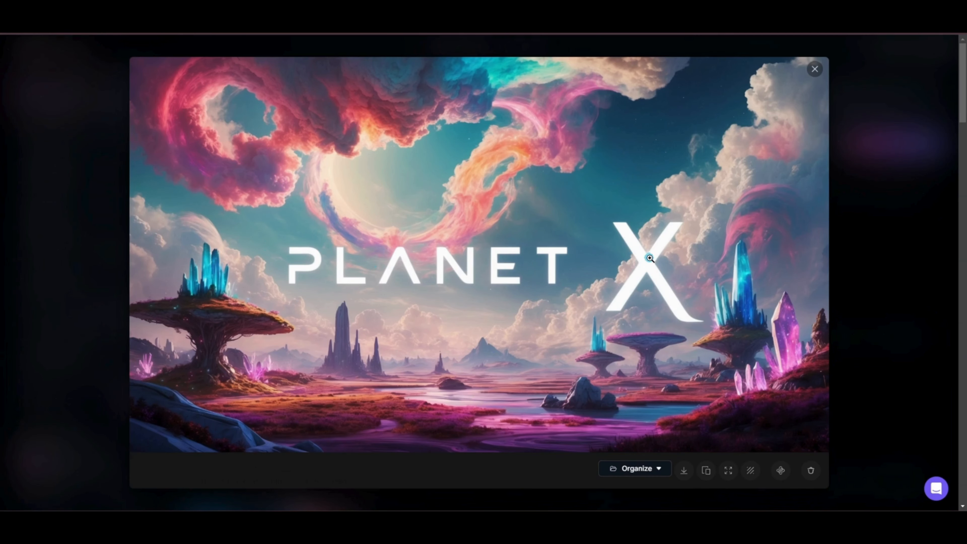
{"action": "left_click", "coordinate": [815, 70]}
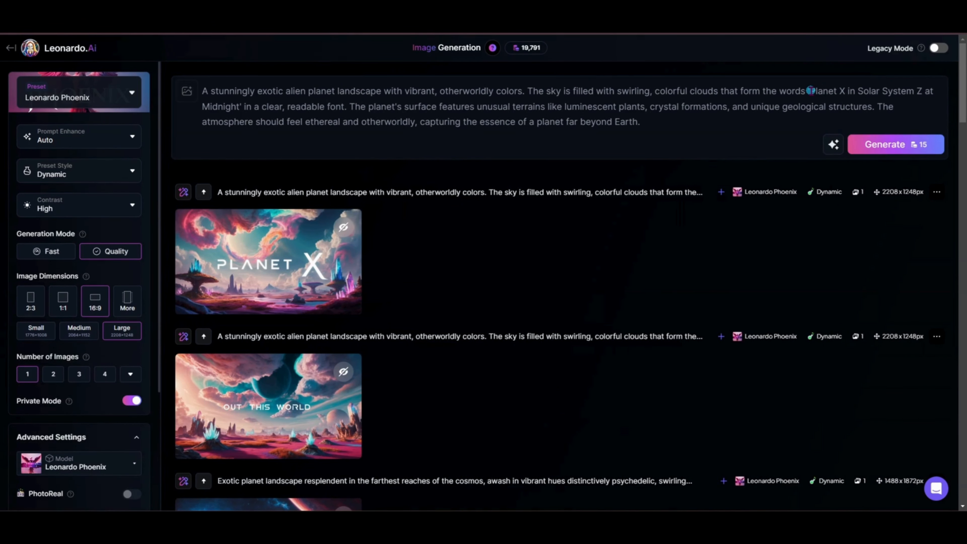
Generate an image from the alien planet prompt with the longer wording 'Planet X in Solar System Z at Midnight'
{"action": "left_click_drag", "start_coordinate": [810, 90], "coordinate": [241, 109]}
{"action": "left_click", "coordinate": [455, 151]}
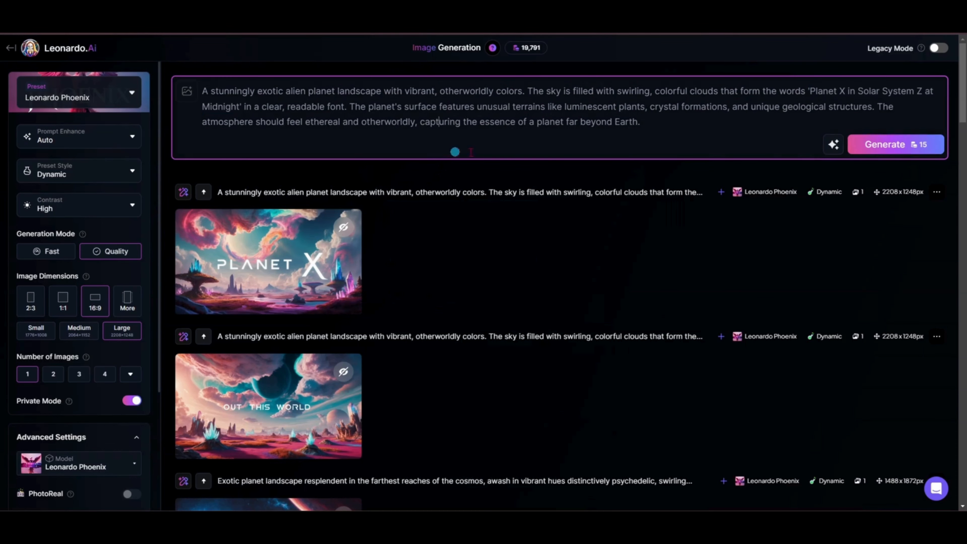
{"action": "left_click", "coordinate": [905, 146]}
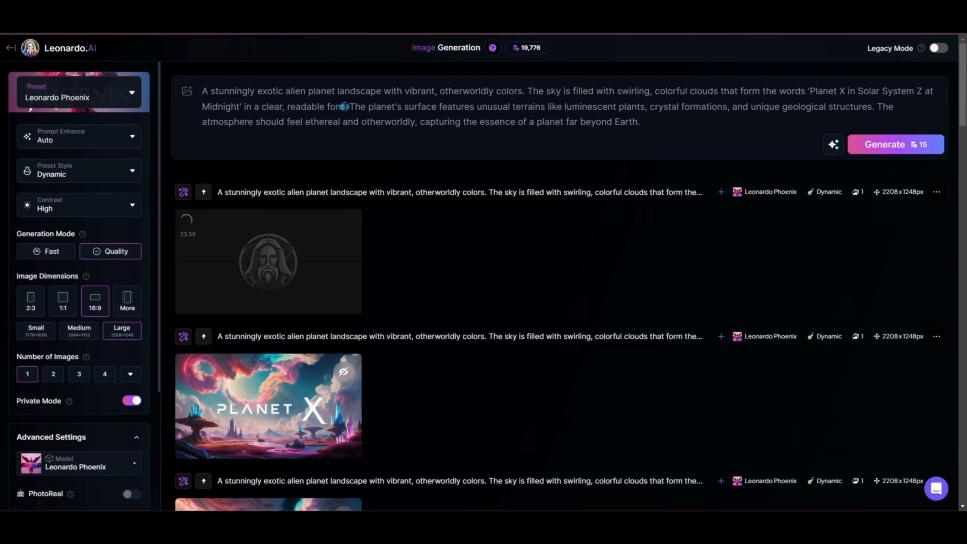
Change the prompt's font description to "neon sign style font" and view the generated 'Planet X in Solar System Z at Midnight' image enlarged
{"action": "left_click_drag", "start_coordinate": [324, 106], "coordinate": [261, 103]}
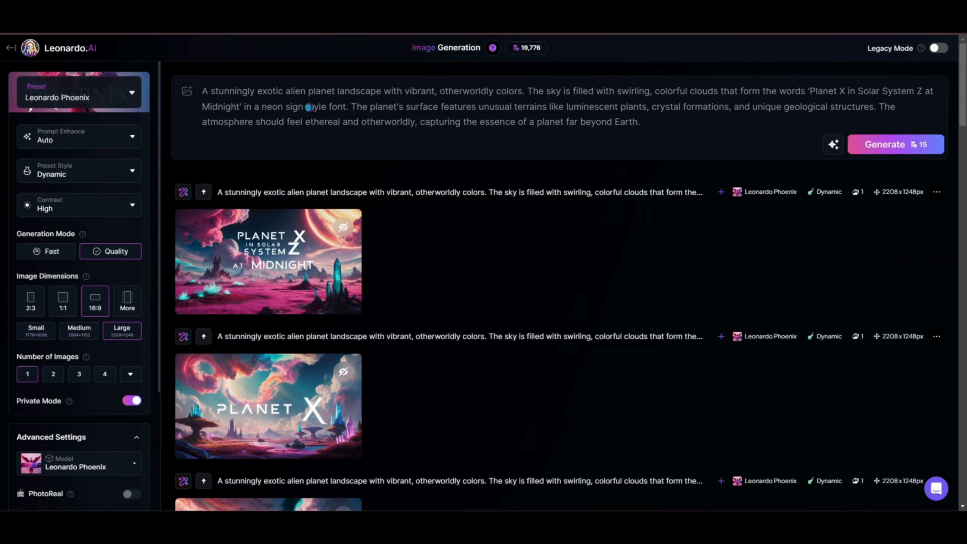
{"action": "left_click", "coordinate": [278, 246]}
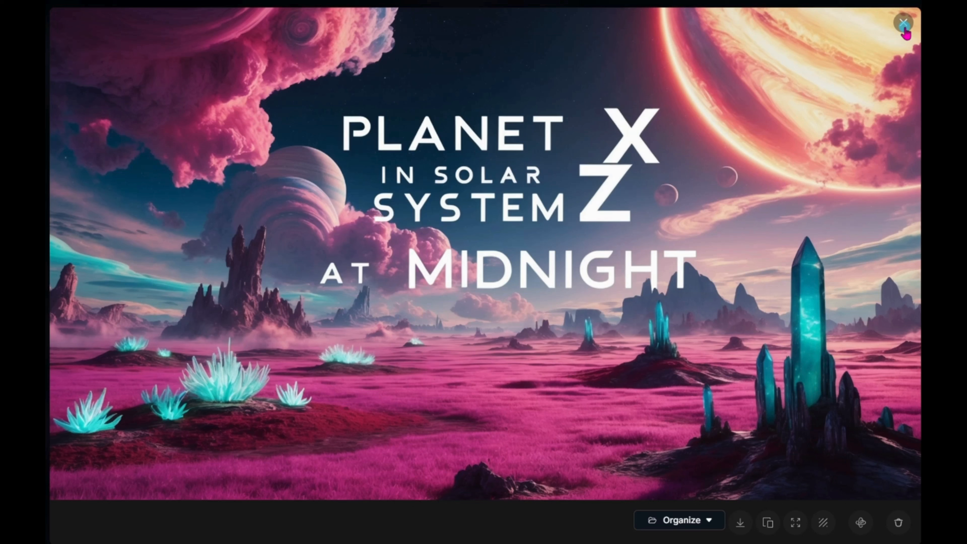
{"action": "left_click", "coordinate": [904, 23]}
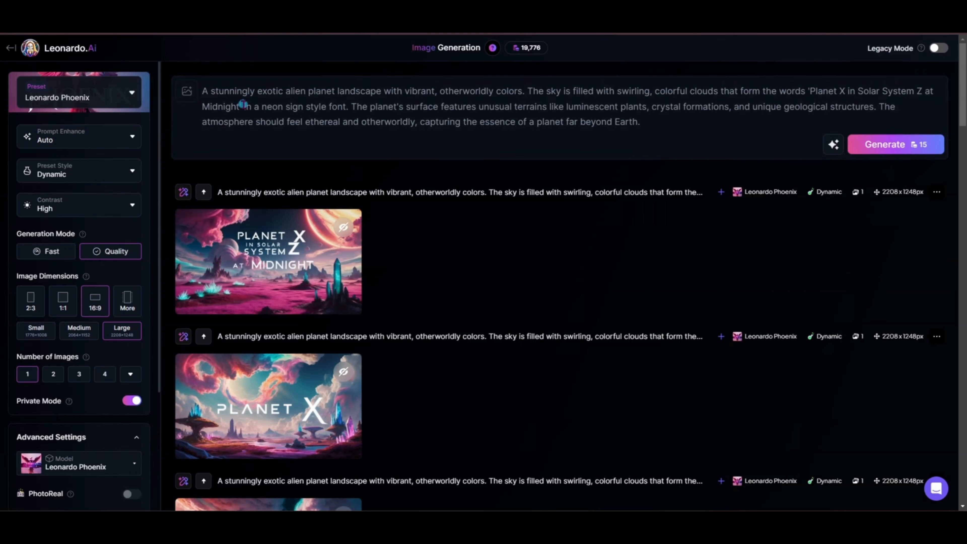
Replace the quoted wording in the prompt with 'Off World Rentals Available: NO VACANCY' and generate the image
{"action": "left_click_drag", "start_coordinate": [810, 91], "coordinate": [240, 109]}
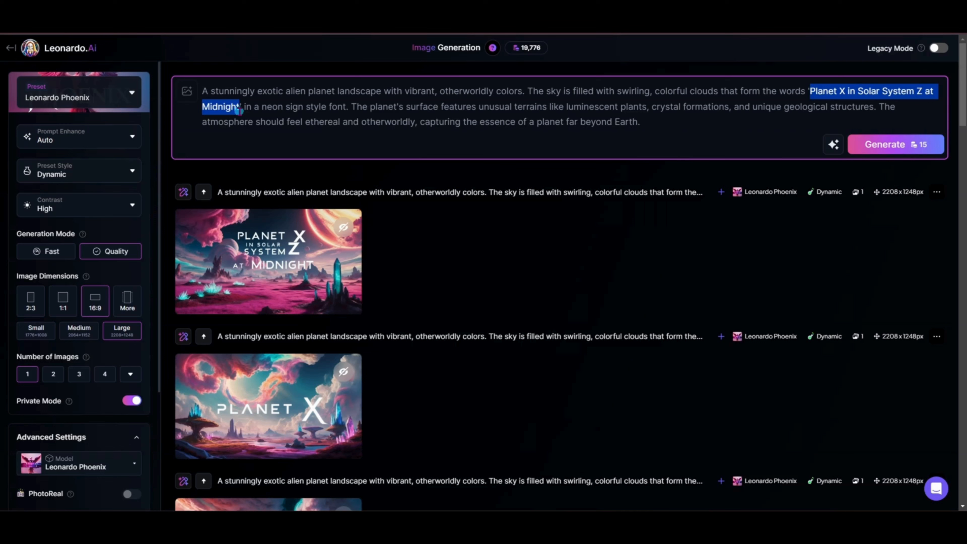
{"action": "type", "text": "Off World Rentals Available: NO VACANCY"}
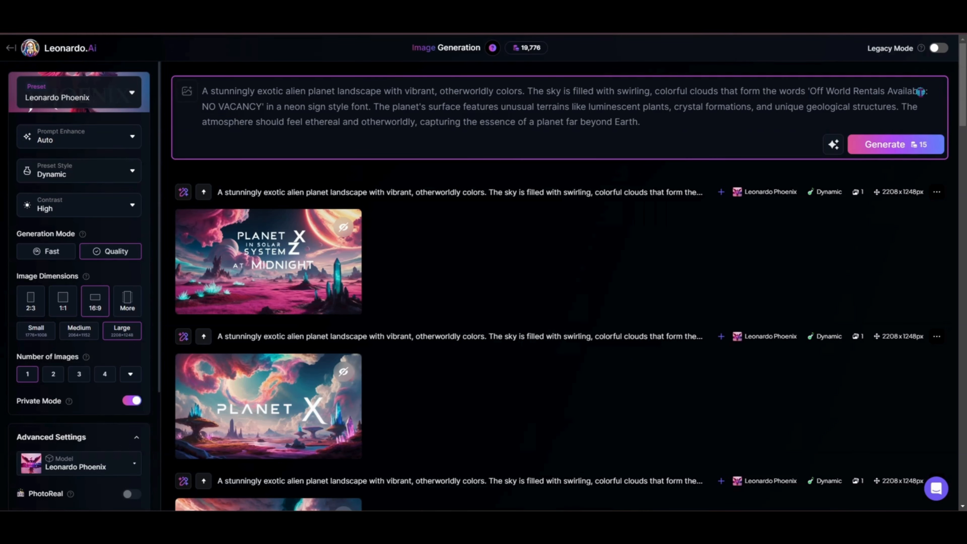
{"action": "left_click", "coordinate": [892, 144]}
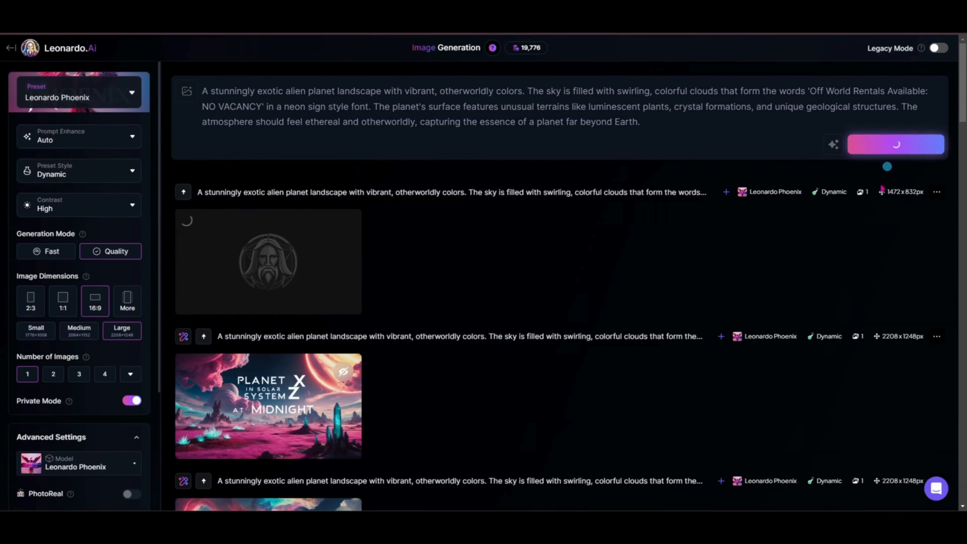
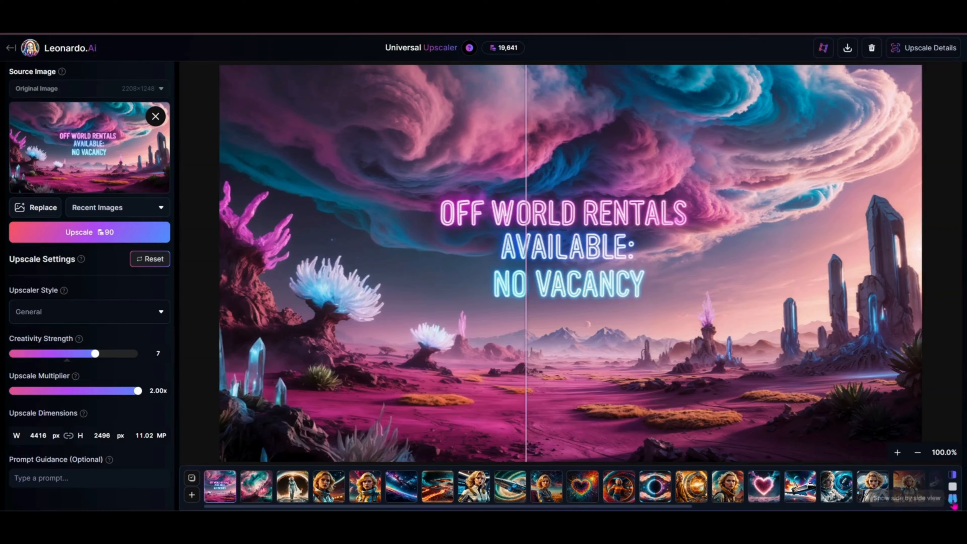
Show the upscaled 'Off World Rentals' neon sign image in side-by-side view in the Universal Upscaler
{"action": "left_click", "coordinate": [952, 499]}
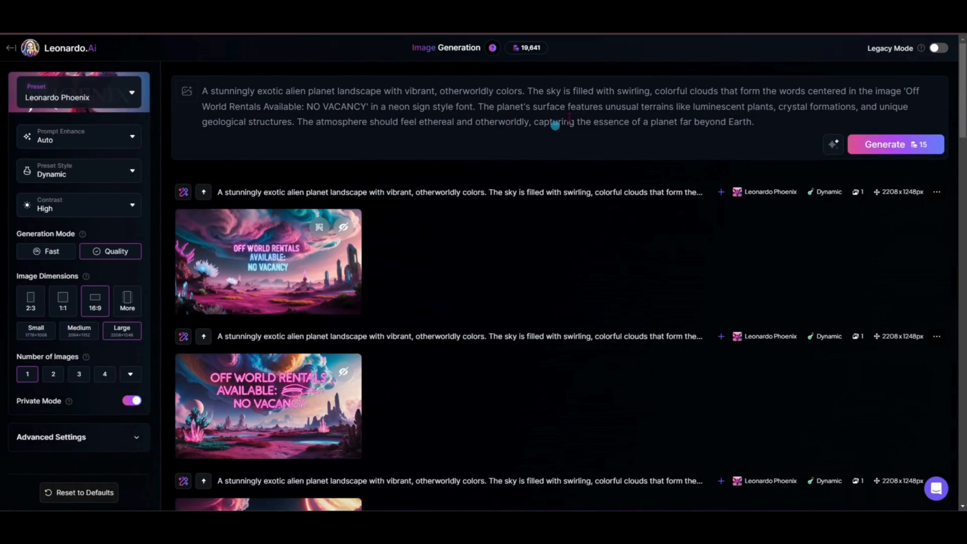
Clear the whole image prompt and switch the preset to Lifelike Vision
{"action": "left_click_drag", "start_coordinate": [799, 124], "coordinate": [194, 78]}
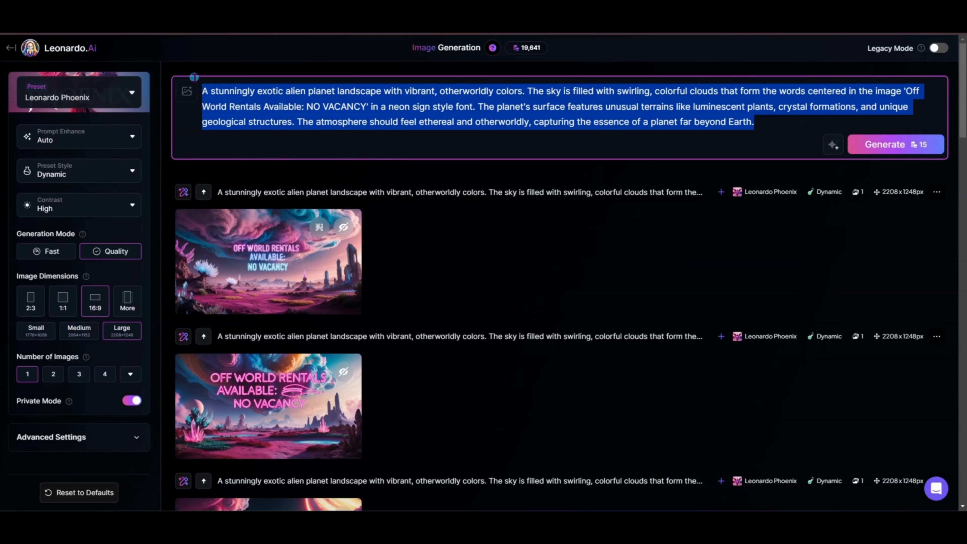
{"action": "key", "text": "BackSpace"}
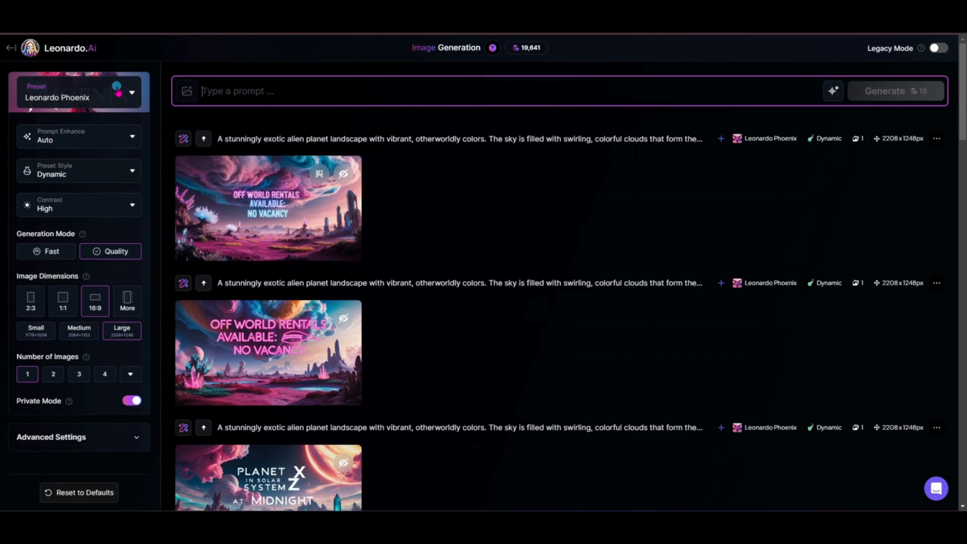
{"action": "left_click", "coordinate": [125, 93]}
{"action": "mouse_move", "coordinate": [324, 263]}
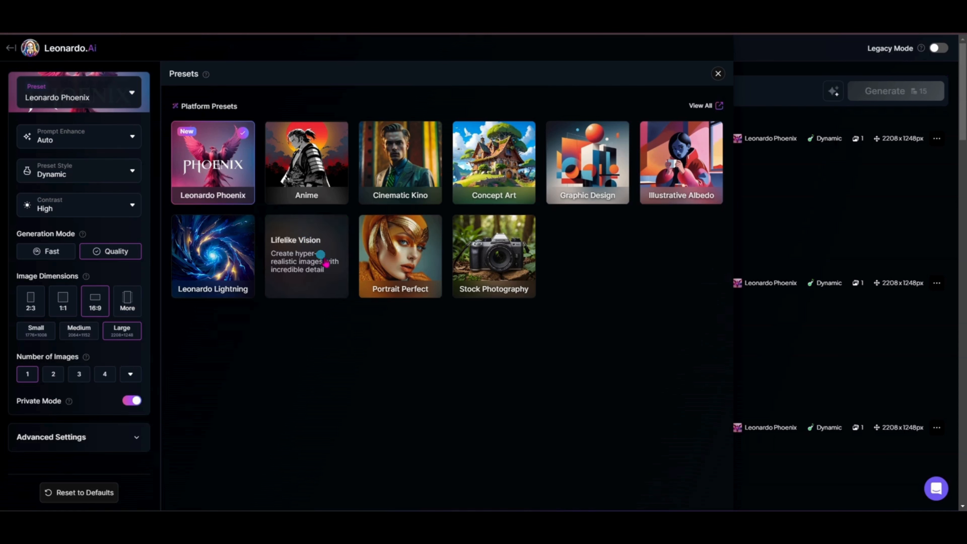
{"action": "left_click", "coordinate": [324, 262]}
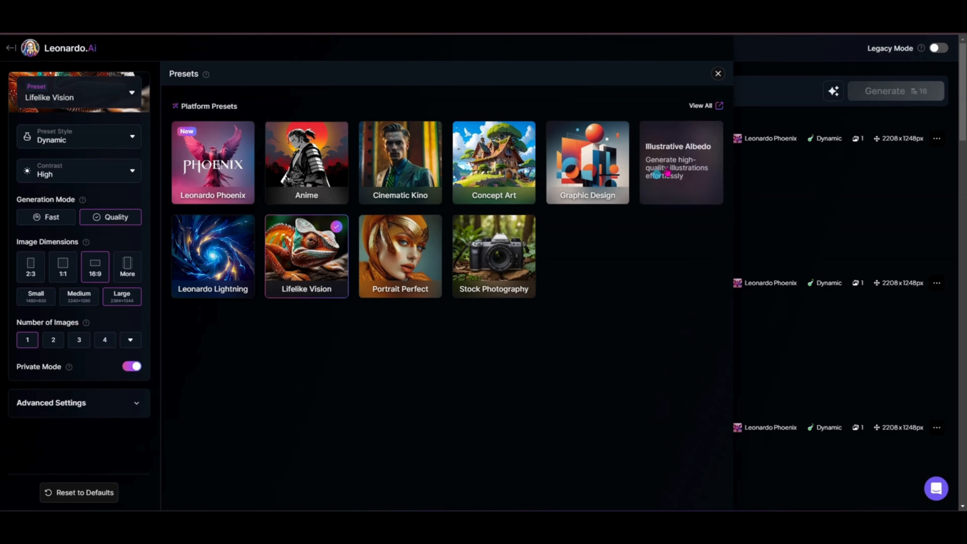
{"action": "left_click", "coordinate": [718, 73]}
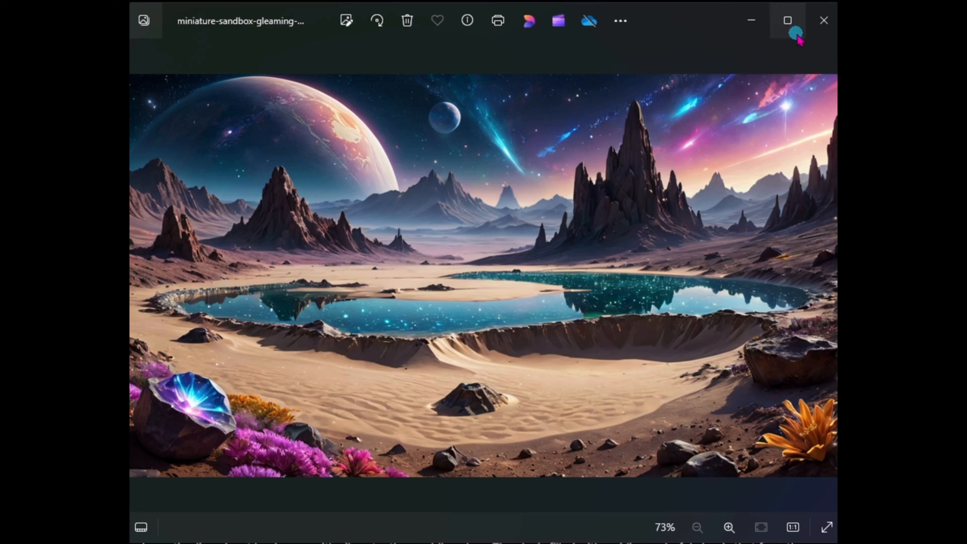
Close the sandy alien lake picture and upload it to Describe With AI to create a prompt from it
{"action": "left_click", "coordinate": [824, 26]}
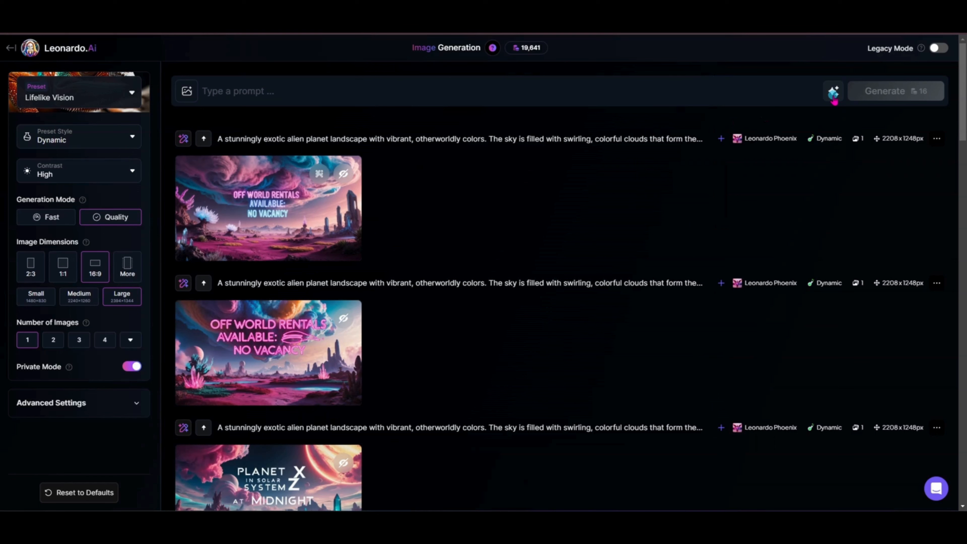
{"action": "left_click", "coordinate": [833, 92]}
{"action": "left_click", "coordinate": [834, 92]}
{"action": "left_click", "coordinate": [834, 92]}
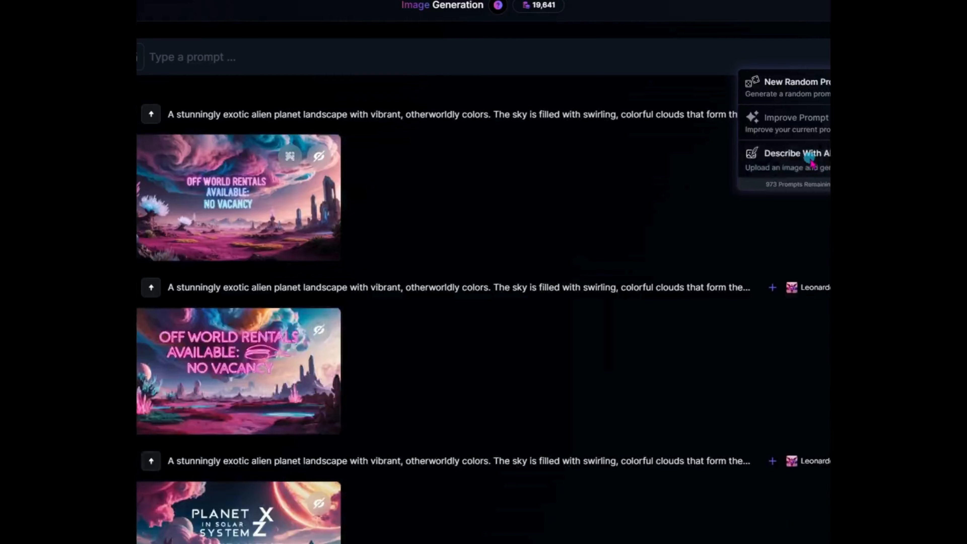
{"action": "left_click", "coordinate": [395, 409]}
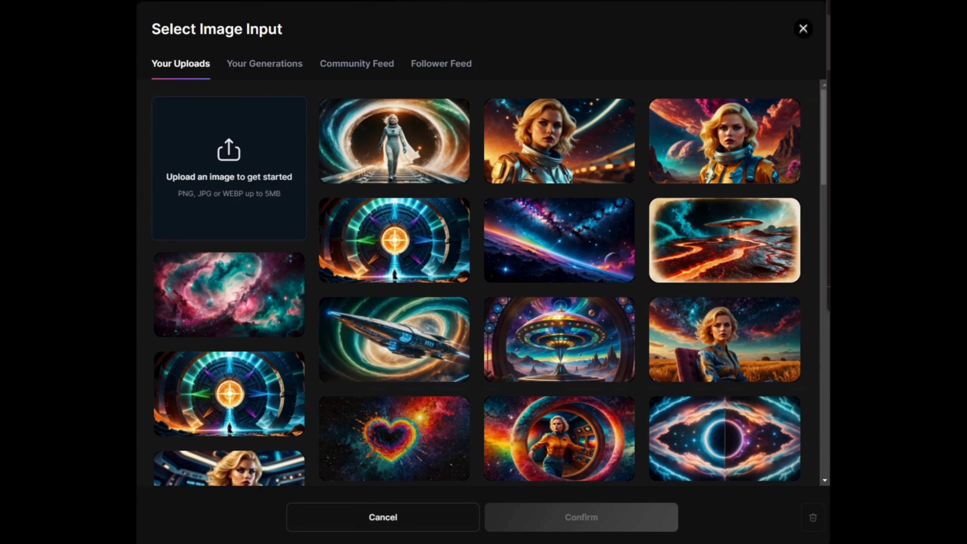
{"action": "left_click_drag", "start_coordinate": [139, 274], "coordinate": [228, 205]}
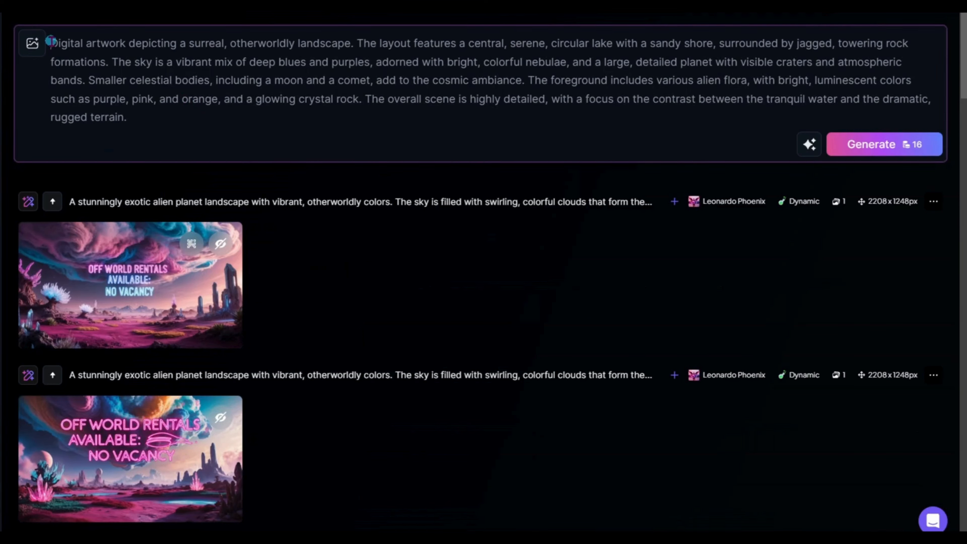
Review the AI-written landscape prompt and generate one image from it with the Lifelike Vision preset
{"action": "left_click_drag", "start_coordinate": [51, 41], "coordinate": [152, 116]}
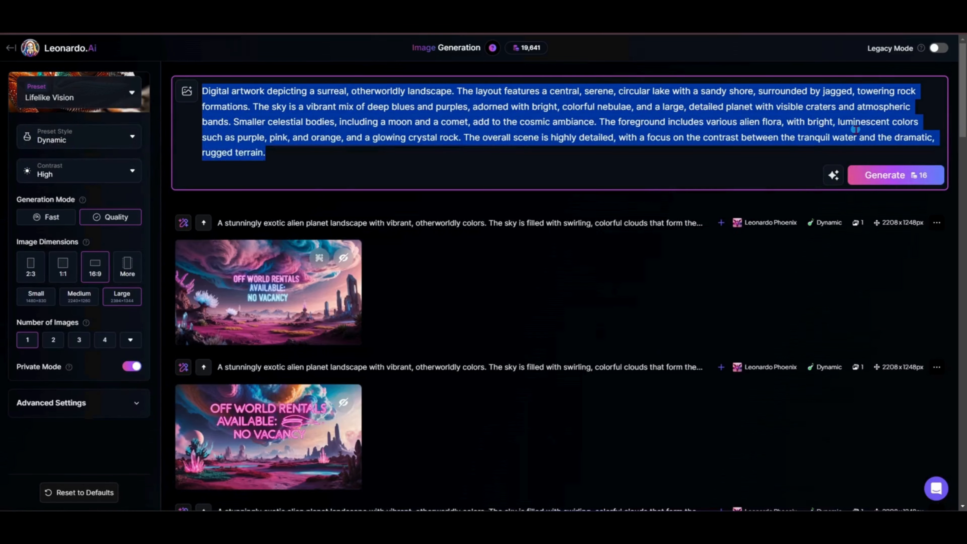
{"action": "left_click", "coordinate": [735, 174]}
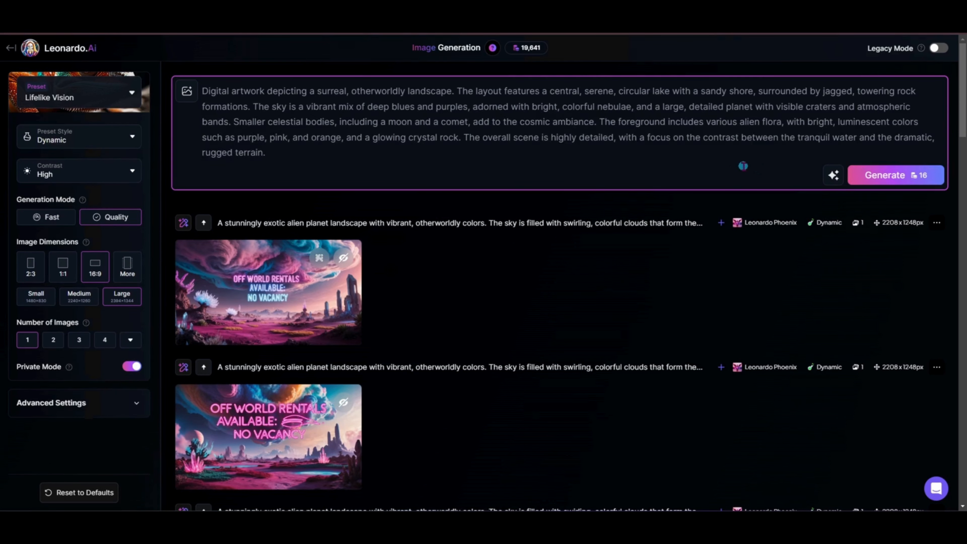
{"action": "left_click", "coordinate": [901, 179]}
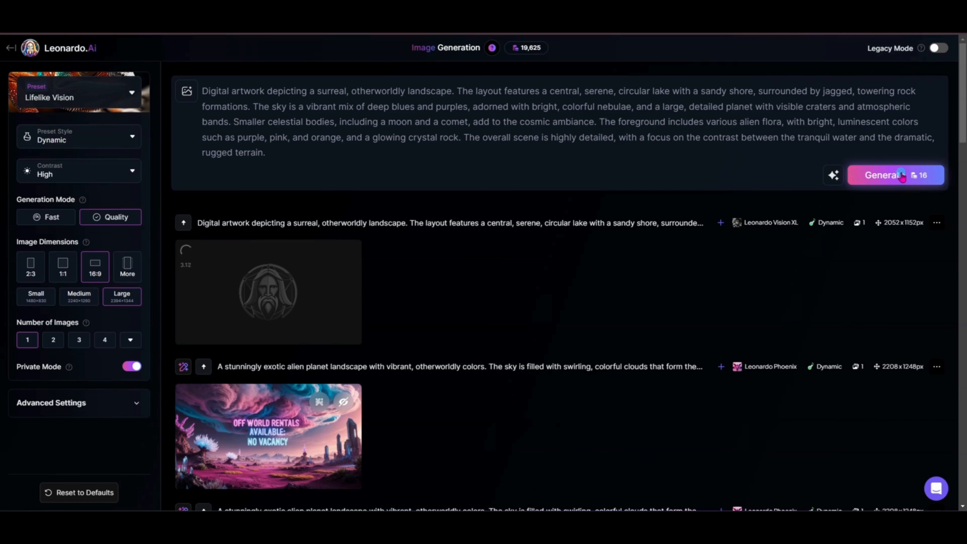
Generate the same landscape prompt with the Illustrative Albedo preset, and open the finished Lifelike Vision image
{"action": "left_click", "coordinate": [107, 102]}
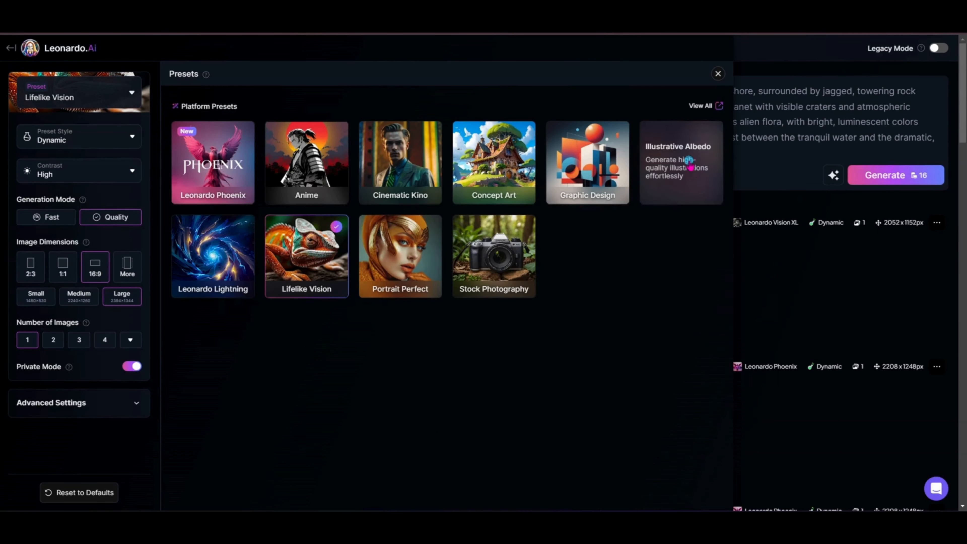
{"action": "left_click", "coordinate": [690, 166]}
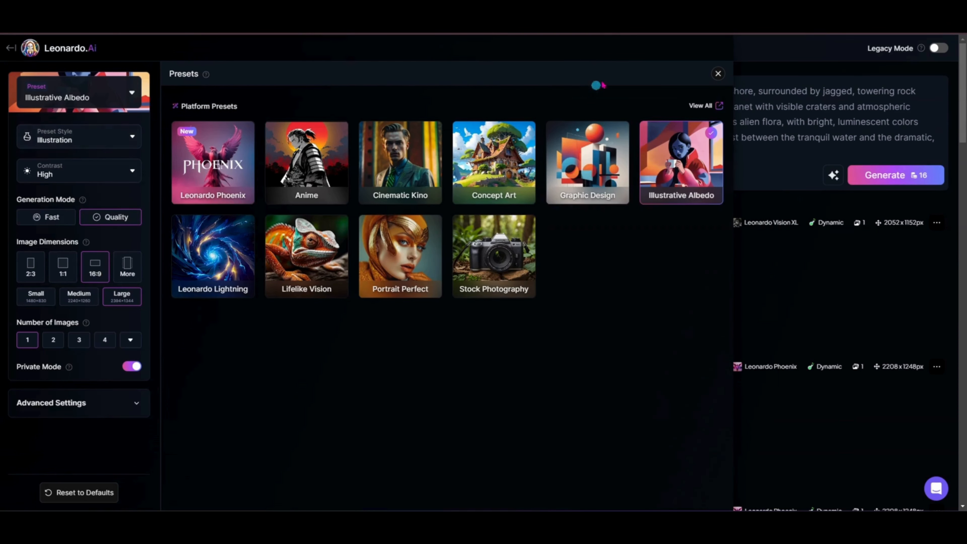
{"action": "left_click", "coordinate": [718, 73]}
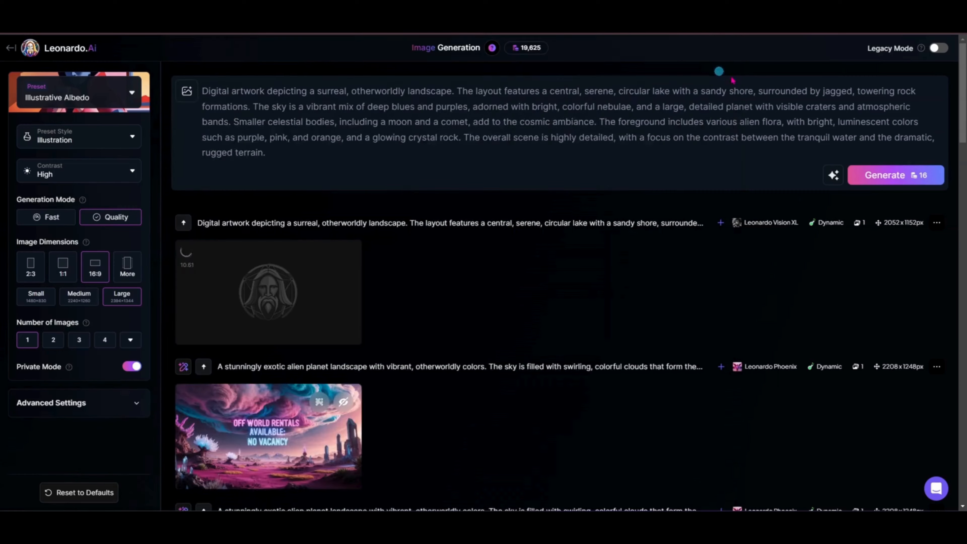
{"action": "left_click", "coordinate": [900, 179]}
{"action": "scroll", "coordinate": [405, 302], "scroll_direction": "down", "scroll_amount": 3}
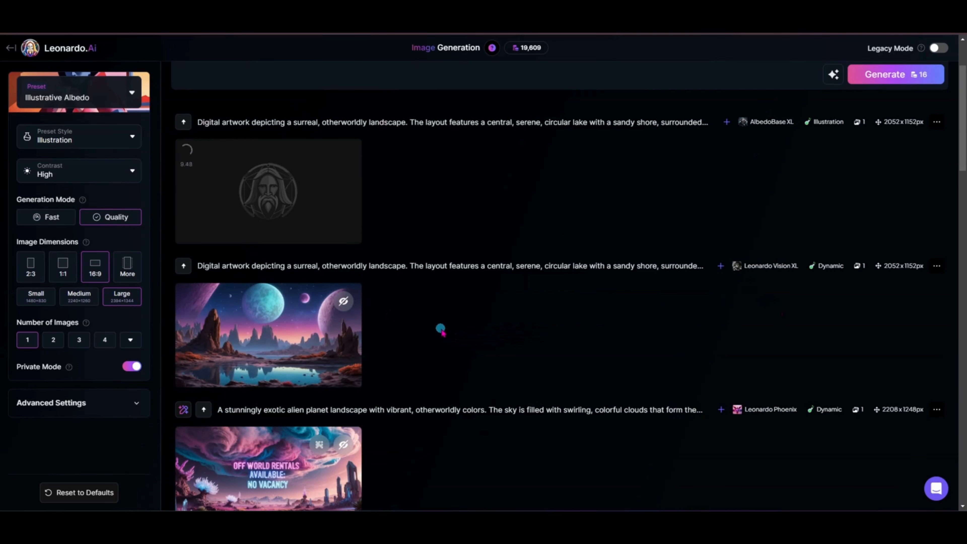
{"action": "left_click", "coordinate": [266, 335]}
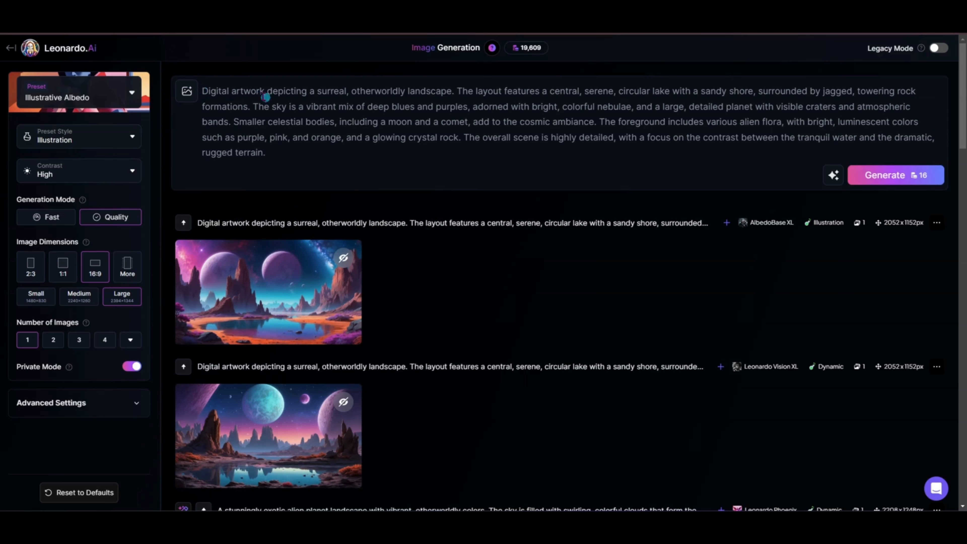
Add the uploaded sandy alien lake picture to the prompt as a Content Reference
{"action": "left_click", "coordinate": [189, 97]}
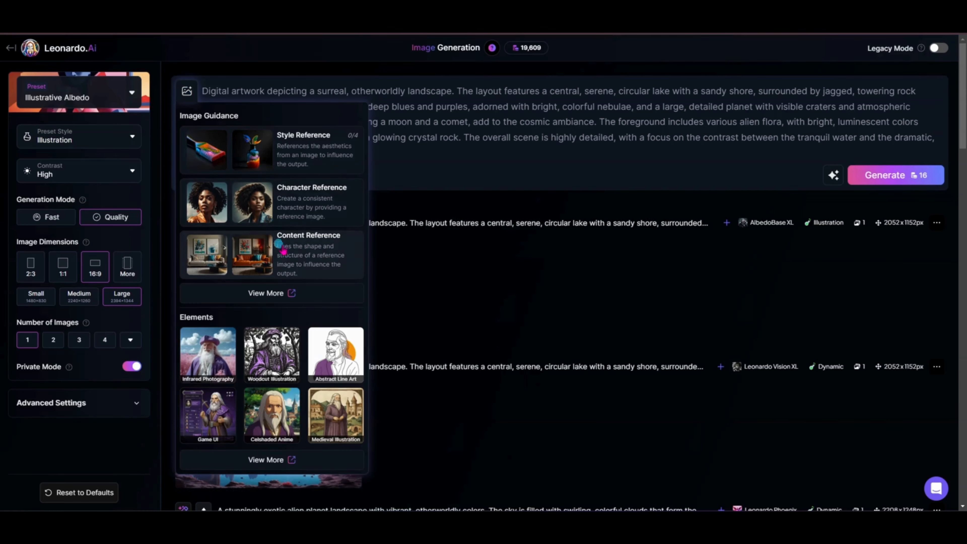
{"action": "left_click", "coordinate": [294, 252]}
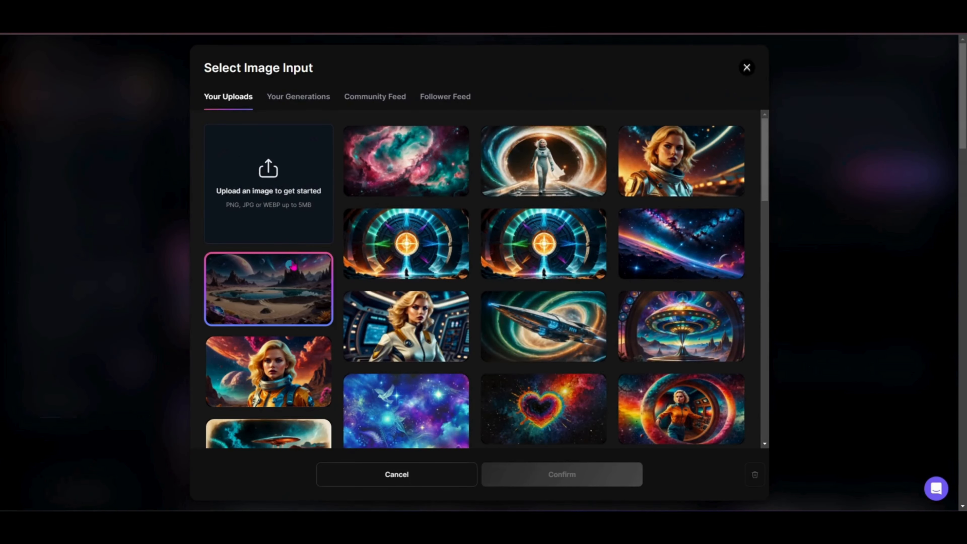
{"action": "left_click", "coordinate": [275, 298]}
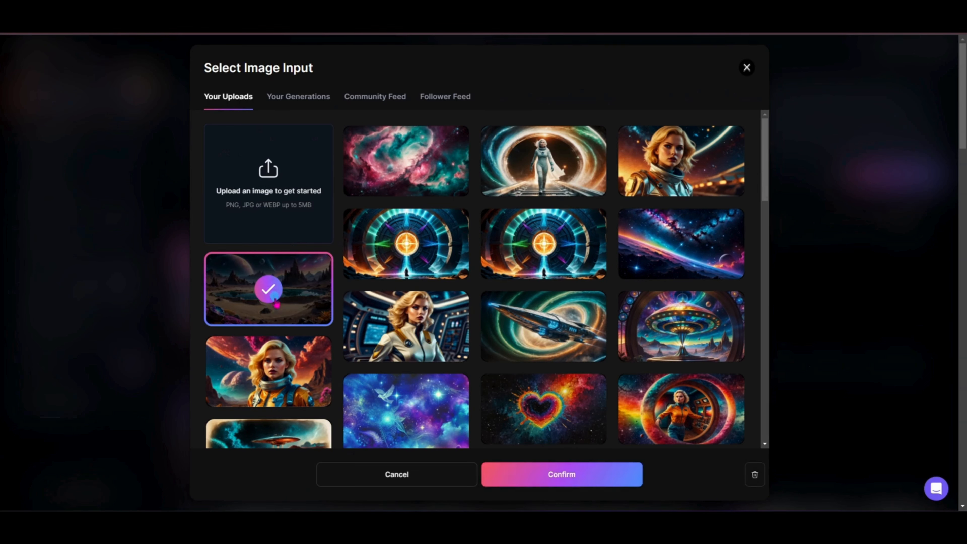
{"action": "left_click", "coordinate": [529, 476]}
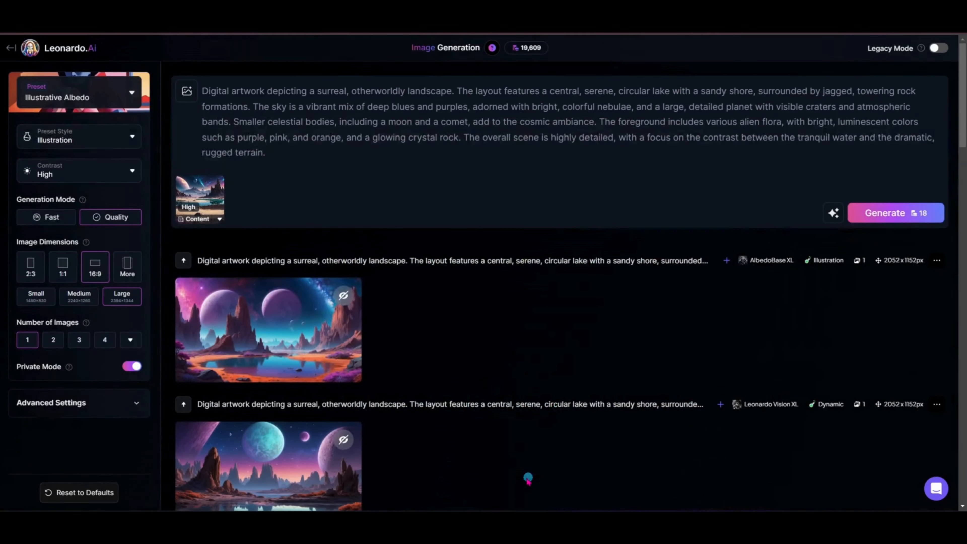
Use High strength for the content reference and generate the guided landscape image with Illustrative Albedo
{"action": "left_click", "coordinate": [220, 219]}
{"action": "left_click", "coordinate": [311, 276]}
{"action": "left_click", "coordinate": [221, 274]}
{"action": "left_click", "coordinate": [210, 273]}
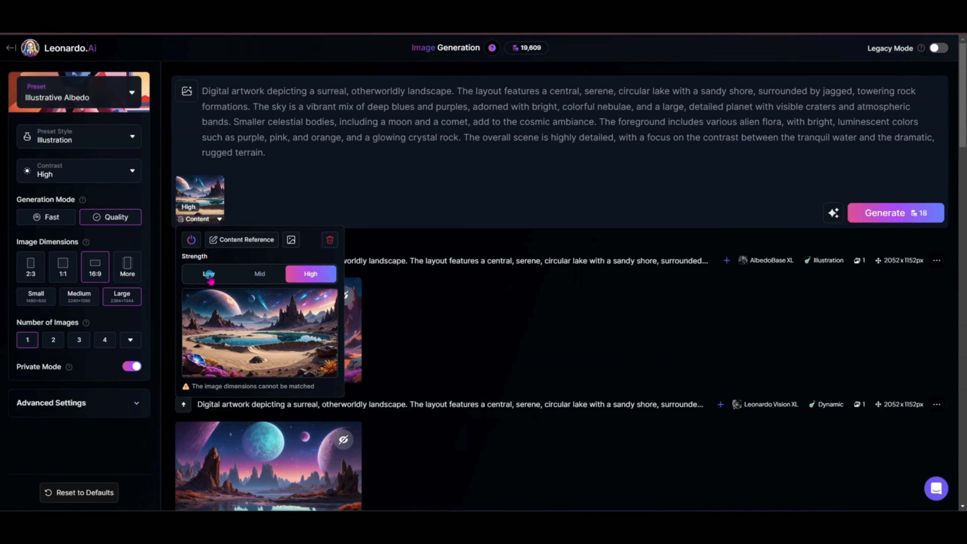
{"action": "left_click", "coordinate": [309, 276]}
{"action": "left_click", "coordinate": [314, 277]}
{"action": "left_click", "coordinate": [419, 319]}
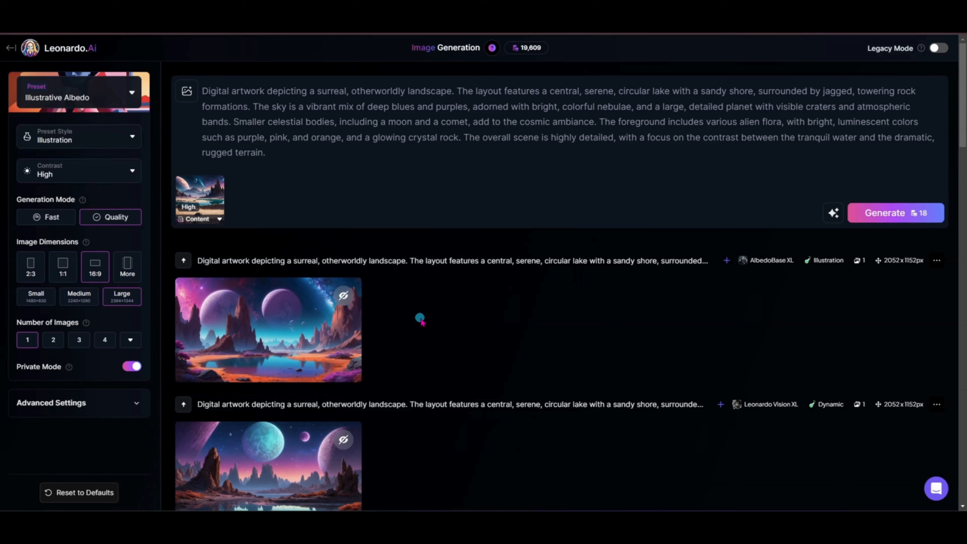
{"action": "left_click", "coordinate": [911, 212]}
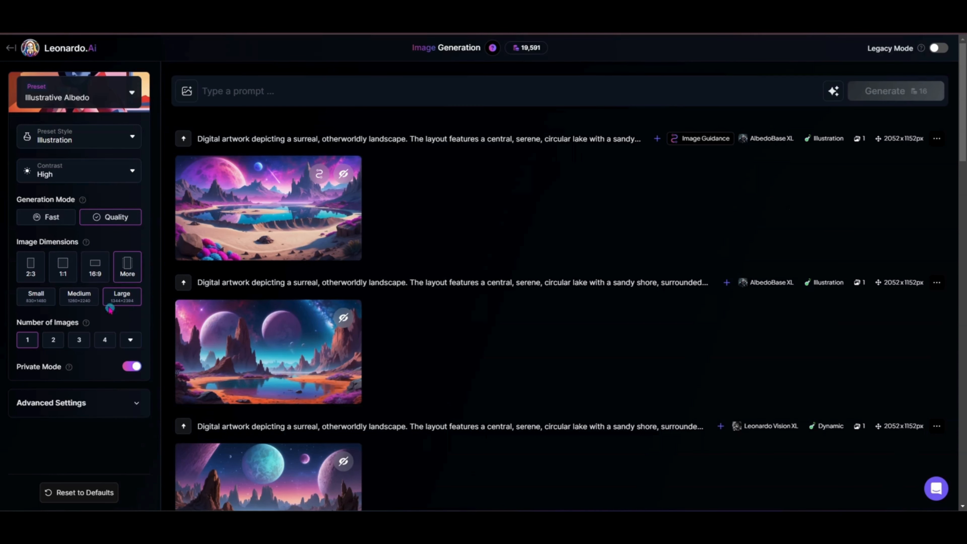
Review the Mobile (9:16) image dimensions and switch the preset to Lifelike Vision
{"action": "left_click", "coordinate": [128, 267]}
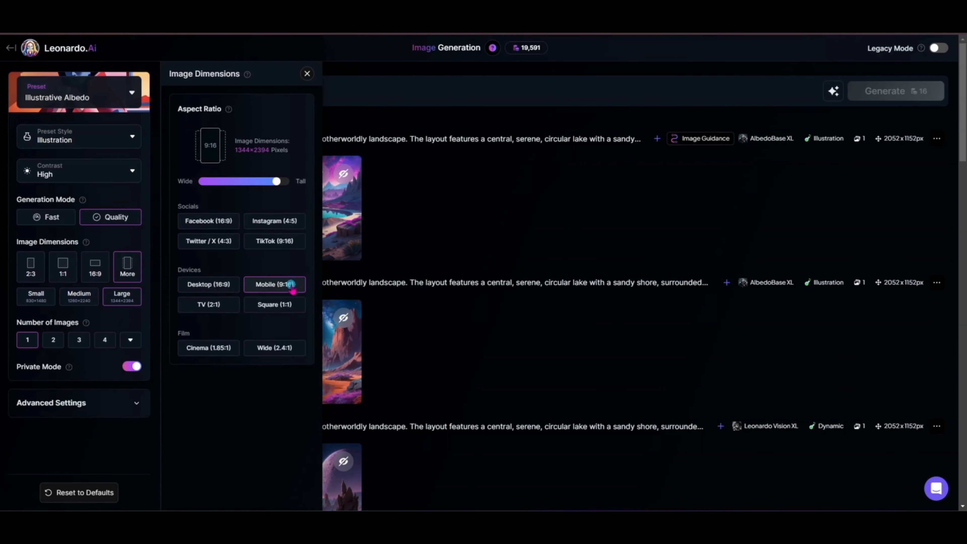
{"action": "left_click", "coordinate": [481, 231]}
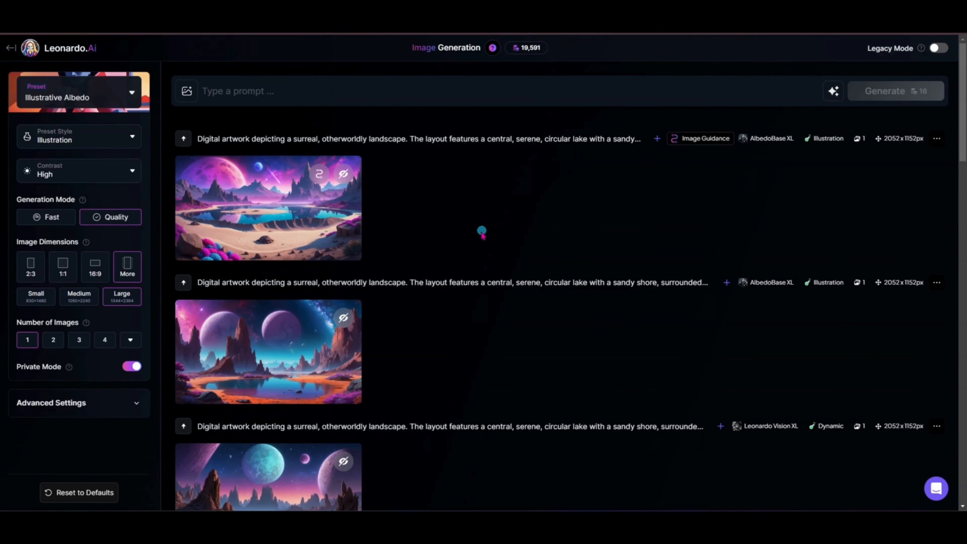
{"action": "left_click", "coordinate": [70, 141]}
{"action": "left_click", "coordinate": [83, 95]}
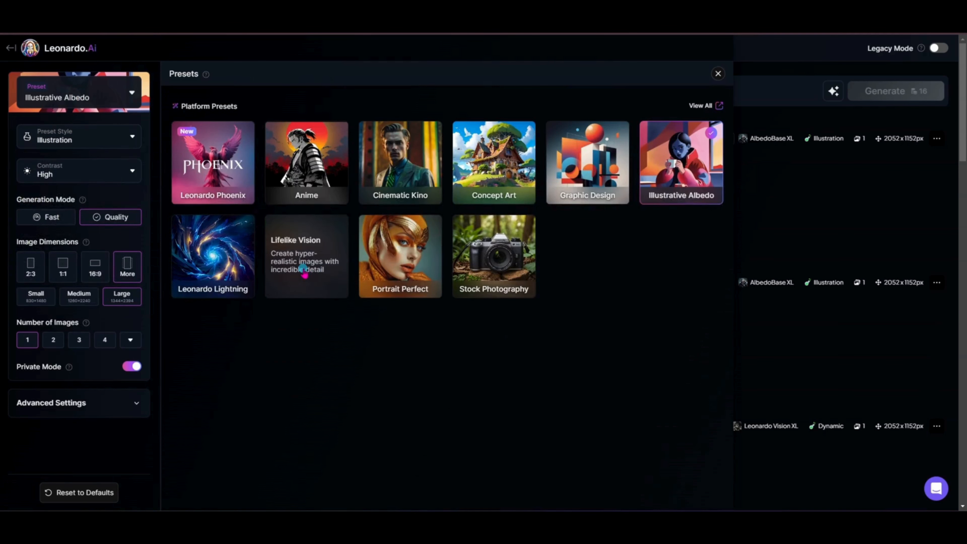
{"action": "left_click", "coordinate": [307, 259]}
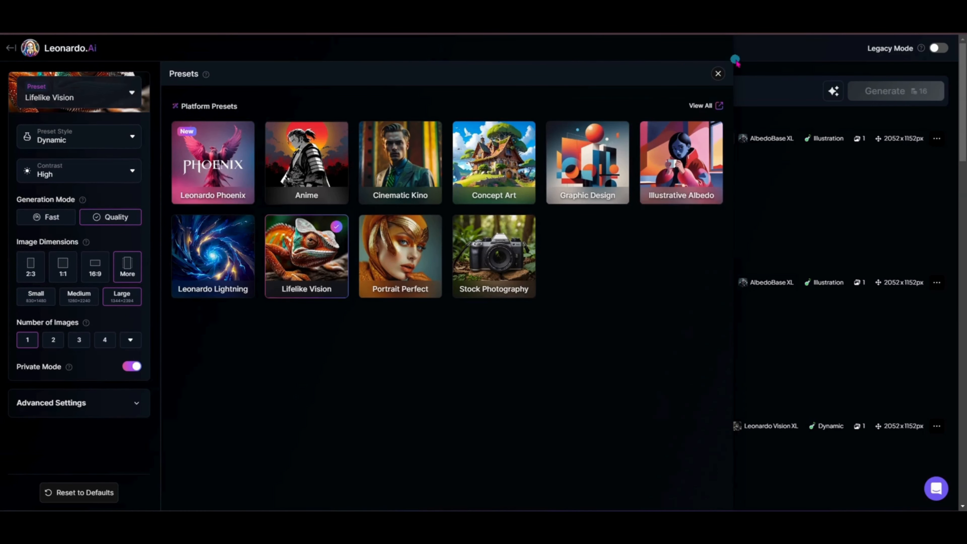
{"action": "left_click", "coordinate": [717, 74]}
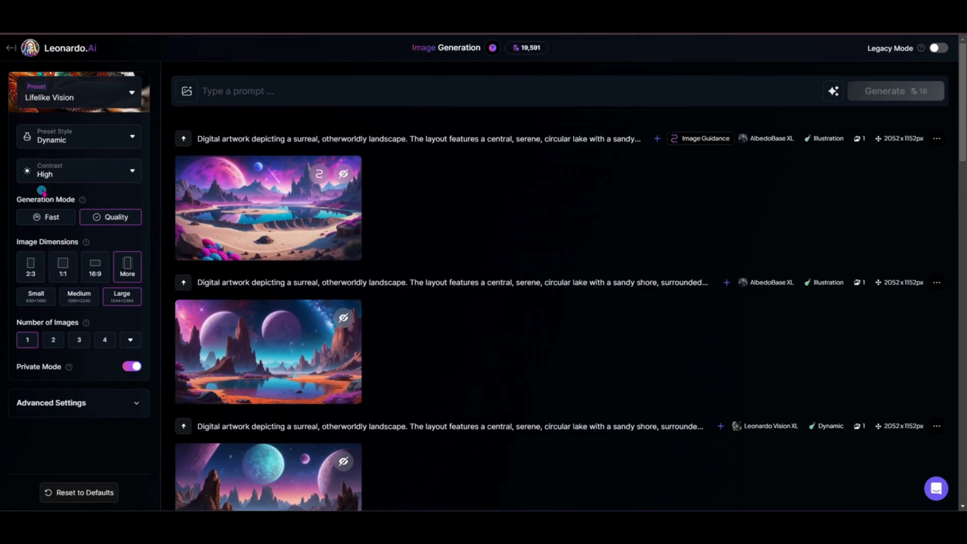
Set the preset style to HDR and start describing an image with AI for the prompt
{"action": "left_click", "coordinate": [59, 142]}
{"action": "scroll", "coordinate": [91, 249], "scroll_direction": "down", "scroll_amount": 1}
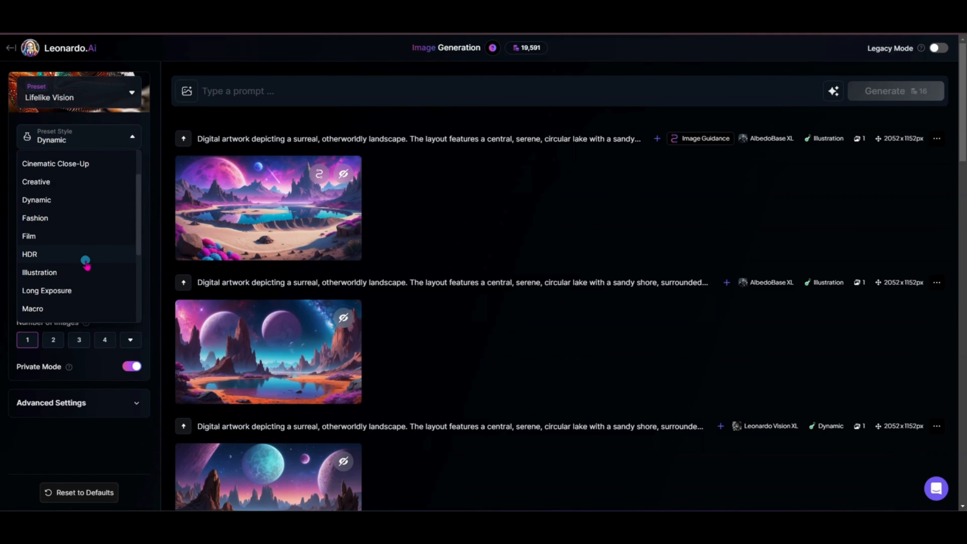
{"action": "scroll", "coordinate": [86, 255], "scroll_direction": "down", "scroll_amount": 1}
{"action": "scroll", "coordinate": [82, 252], "scroll_direction": "up", "scroll_amount": 1}
{"action": "left_click", "coordinate": [81, 250]}
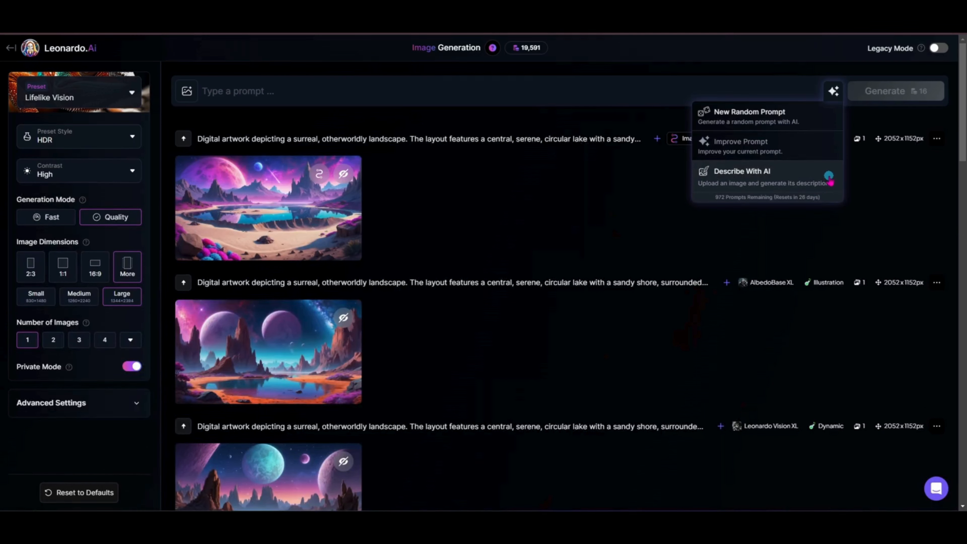
{"action": "left_click", "coordinate": [828, 179]}
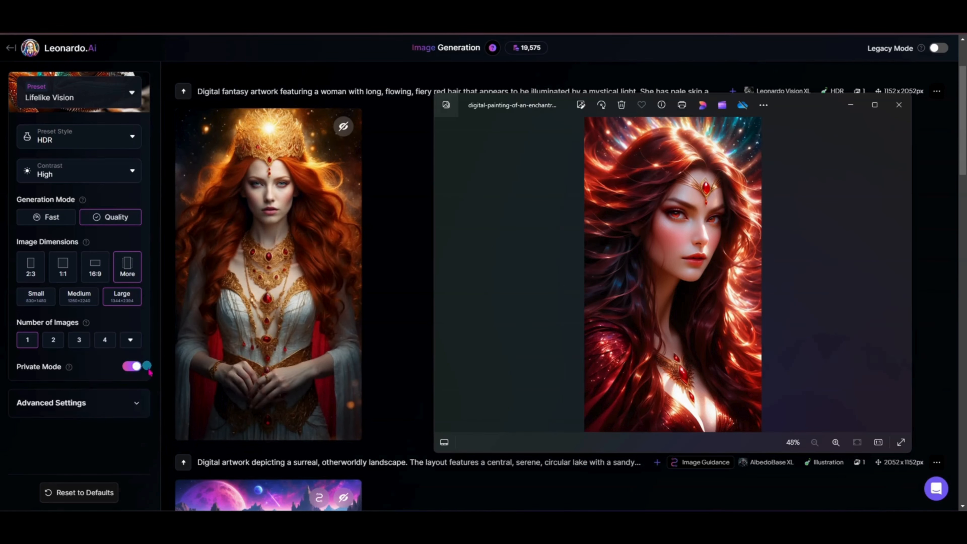
Inspect the generated red-haired woman, add a negative prompt against mutated hands, deformed fingers, extra limbs and incorrect anatomy, and generate again
{"action": "left_click", "coordinate": [265, 364]}
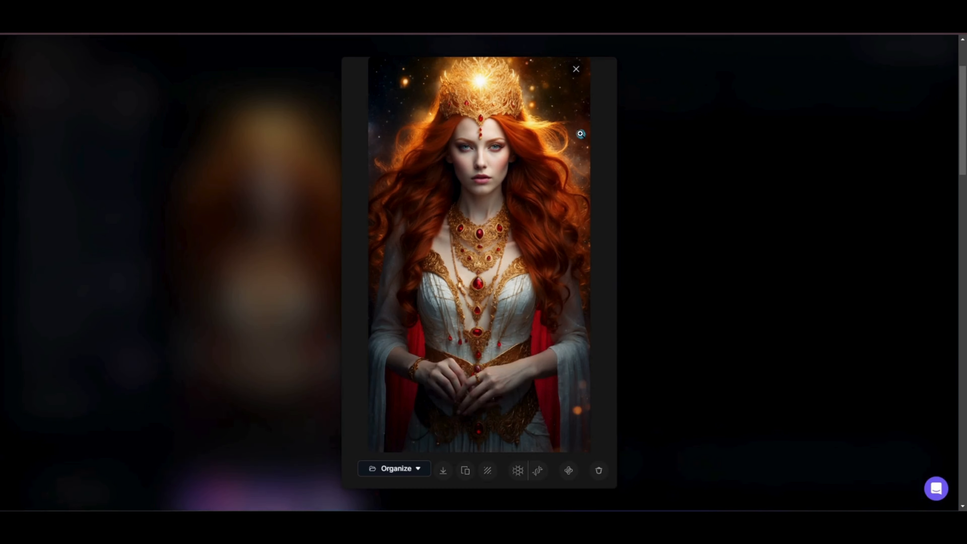
{"action": "left_click", "coordinate": [576, 69]}
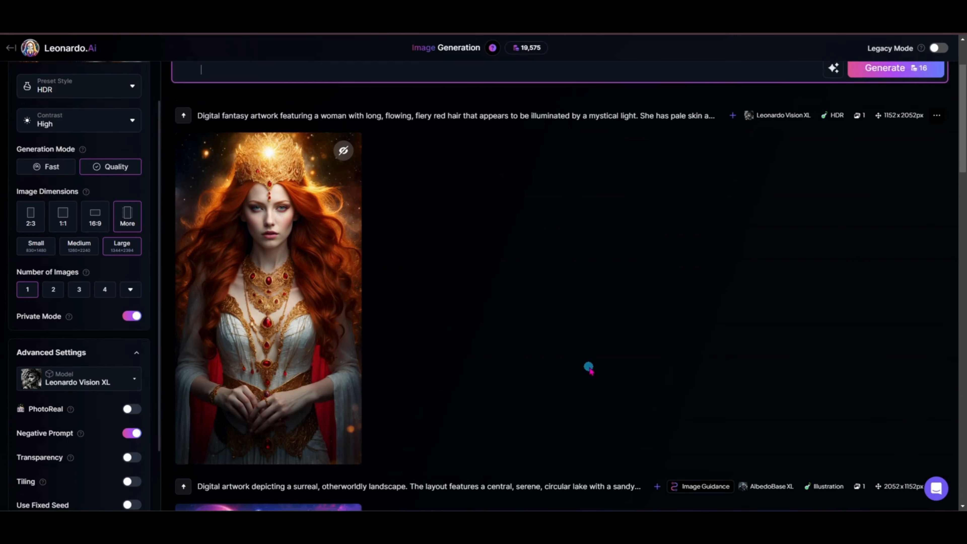
{"action": "right_click", "coordinate": [206, 165]}
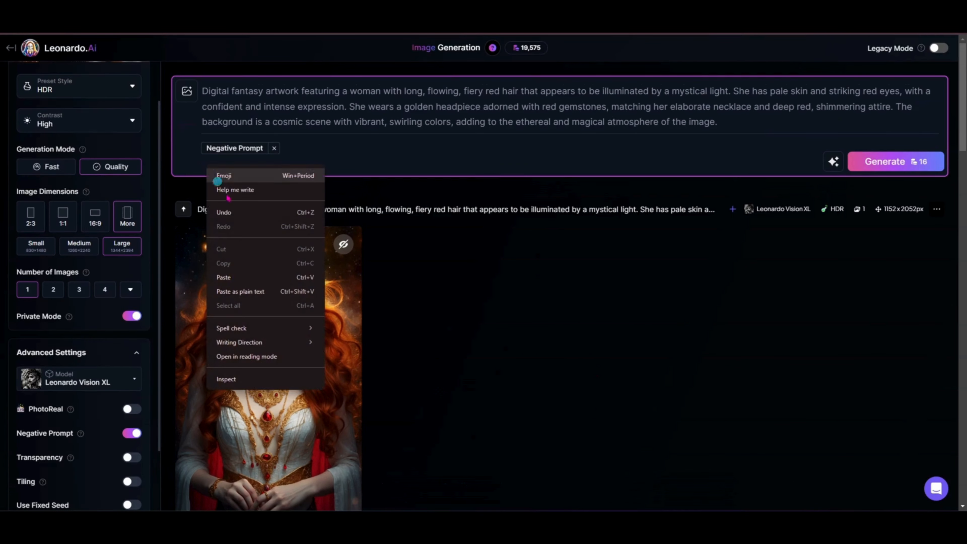
{"action": "left_click", "coordinate": [244, 277]}
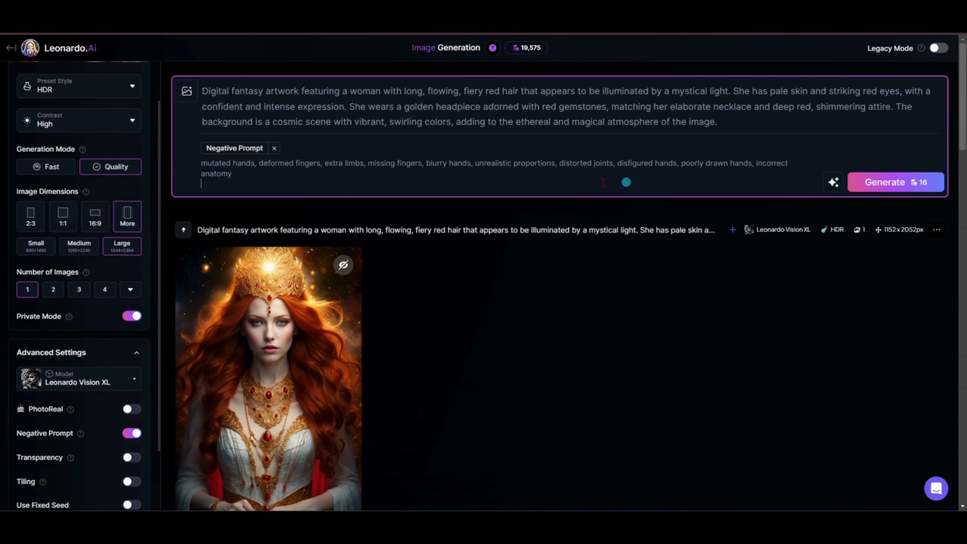
{"action": "left_click", "coordinate": [913, 186]}
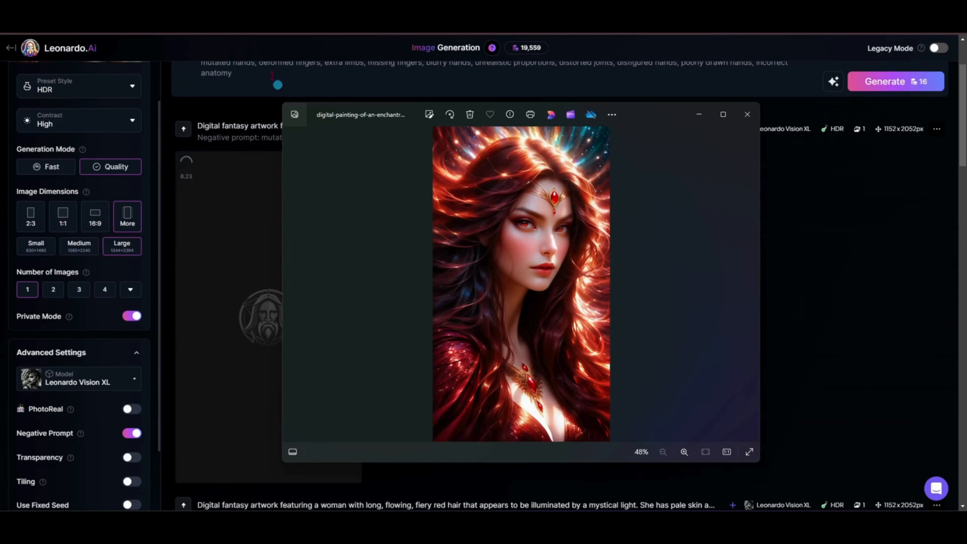
Compare the regenerated woman with the original digital painting and examine the new image at full size
{"action": "left_click_drag", "start_coordinate": [389, 102], "coordinate": [529, 135]}
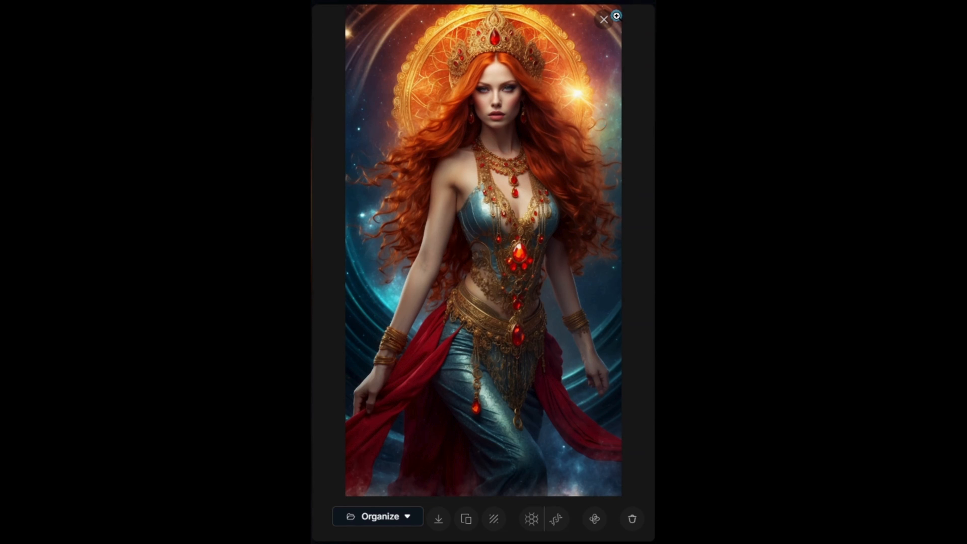
{"action": "left_click", "coordinate": [605, 21]}
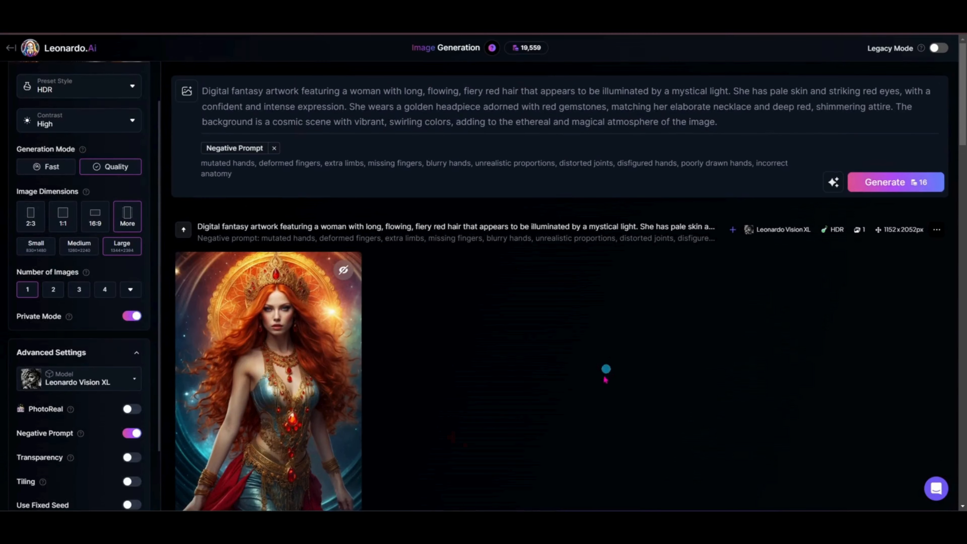
{"action": "scroll", "coordinate": [567, 415], "scroll_direction": "down", "scroll_amount": 2}
{"action": "scroll", "coordinate": [567, 415], "scroll_direction": "up", "scroll_amount": 2}
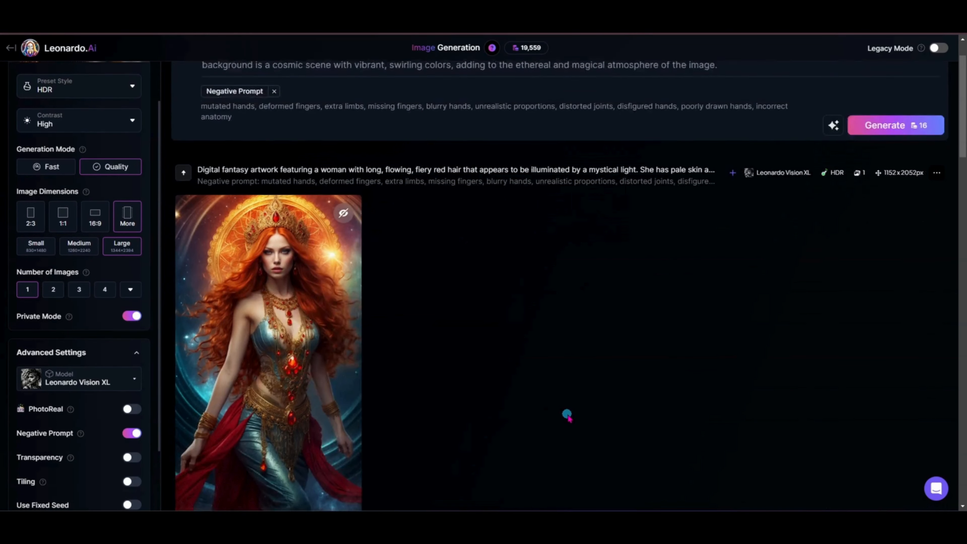
Add the uploaded red-haired woman picture to the prompt as a Content Reference
{"action": "left_click", "coordinate": [187, 94]}
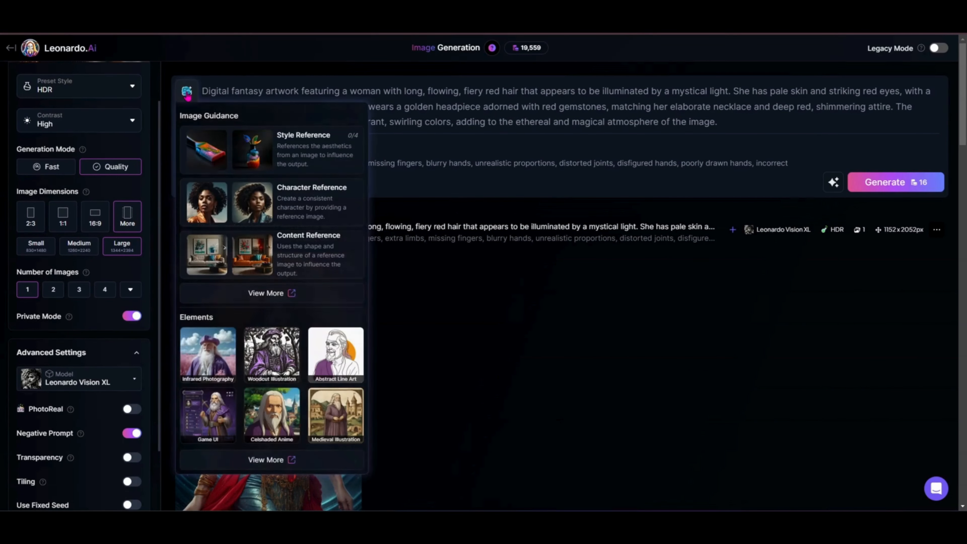
{"action": "left_click", "coordinate": [301, 261]}
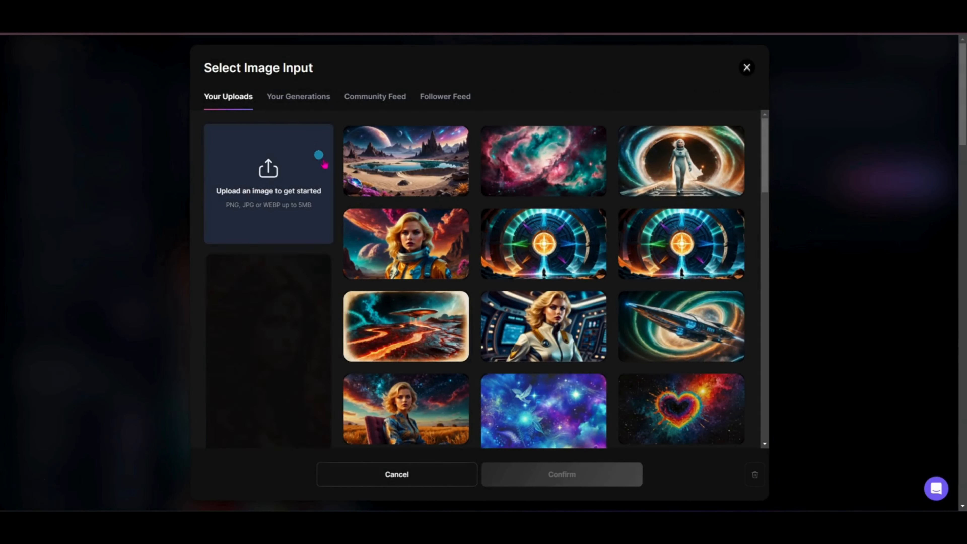
{"action": "left_click", "coordinate": [288, 327]}
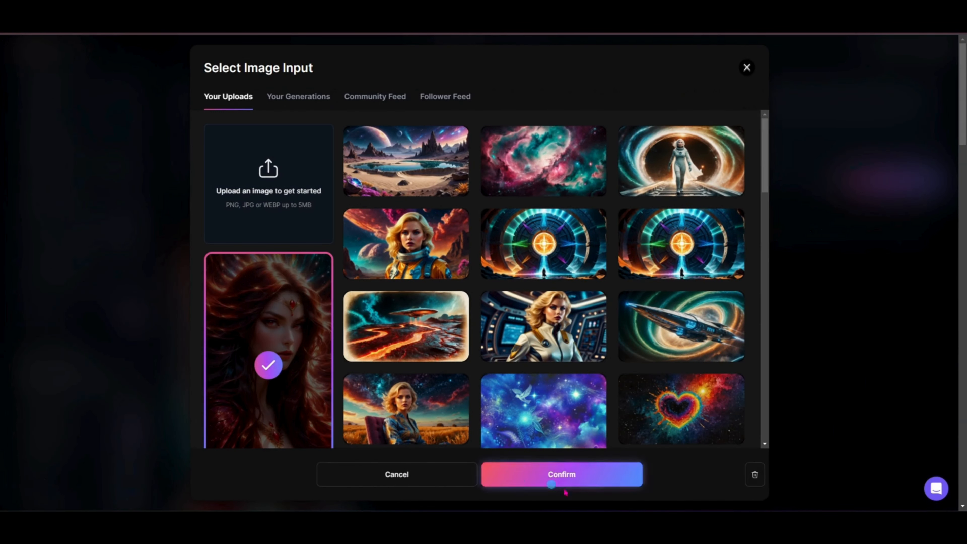
{"action": "left_click", "coordinate": [577, 475]}
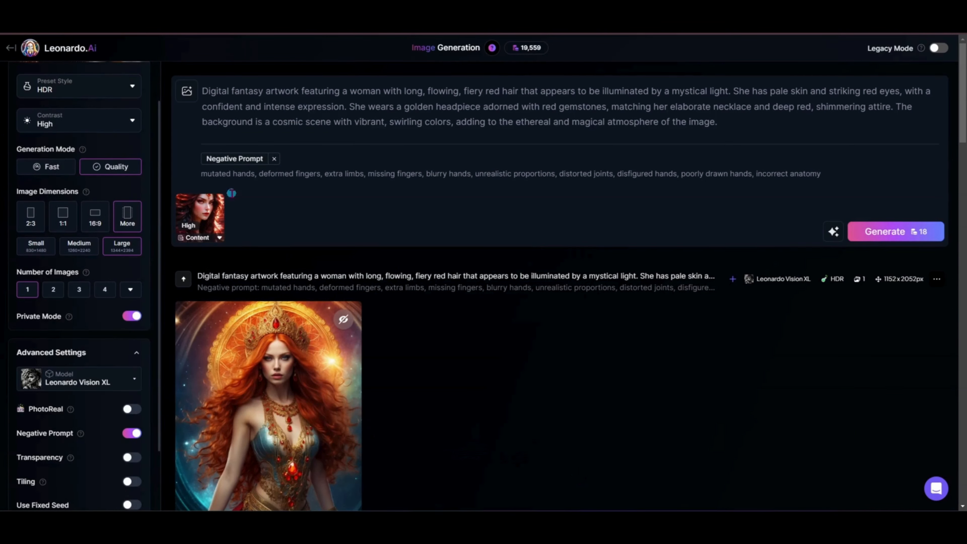
{"action": "mouse_move", "coordinate": [198, 213]}
Add the same uploaded woman picture as a Character Reference and set its strength to High
{"action": "left_click", "coordinate": [187, 92]}
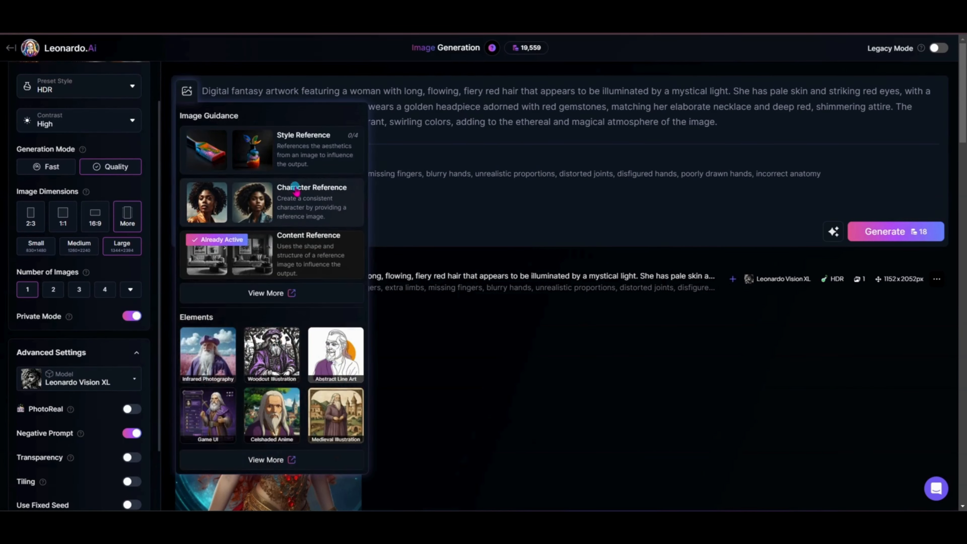
{"action": "left_click", "coordinate": [303, 201]}
{"action": "left_click", "coordinate": [268, 350]}
{"action": "left_click", "coordinate": [546, 479]}
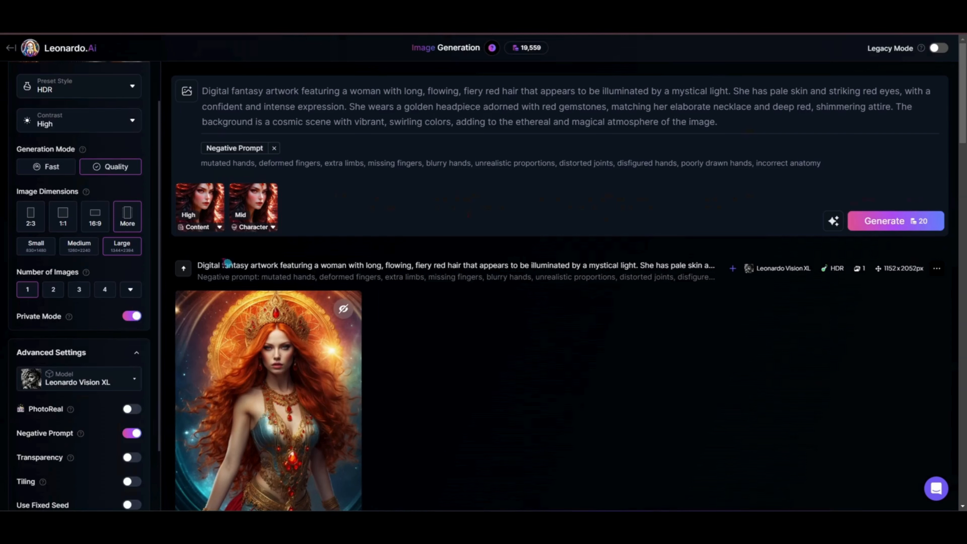
{"action": "left_click", "coordinate": [255, 229]}
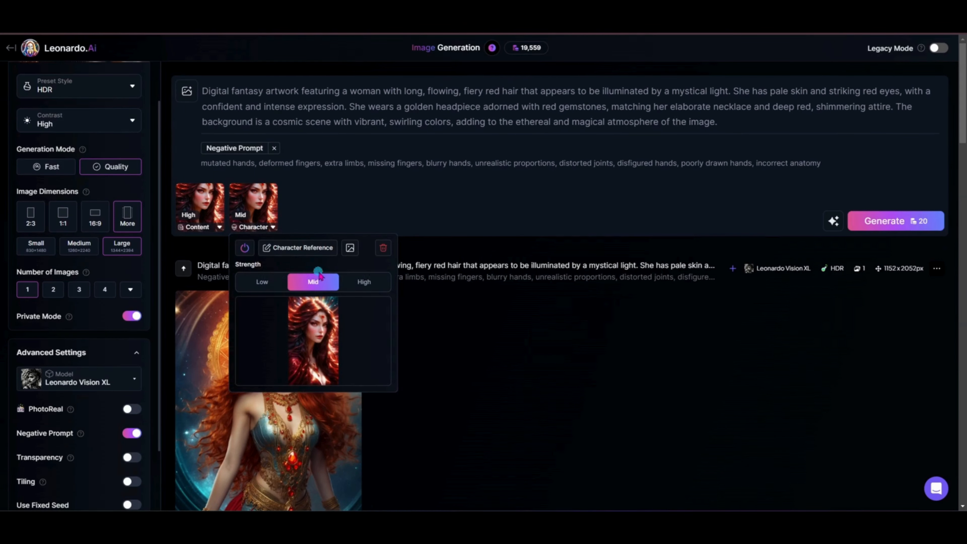
{"action": "left_click", "coordinate": [366, 282]}
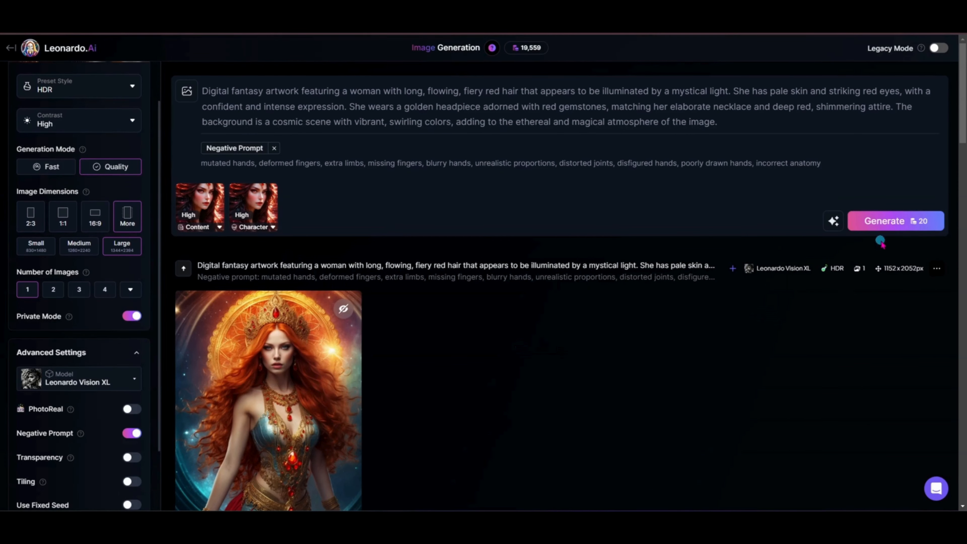
Compare the guided portrait with the original digital painting, close the picture viewer, and return to the prompt
{"action": "scroll", "coordinate": [881, 243], "scroll_direction": "down", "scroll_amount": 3}
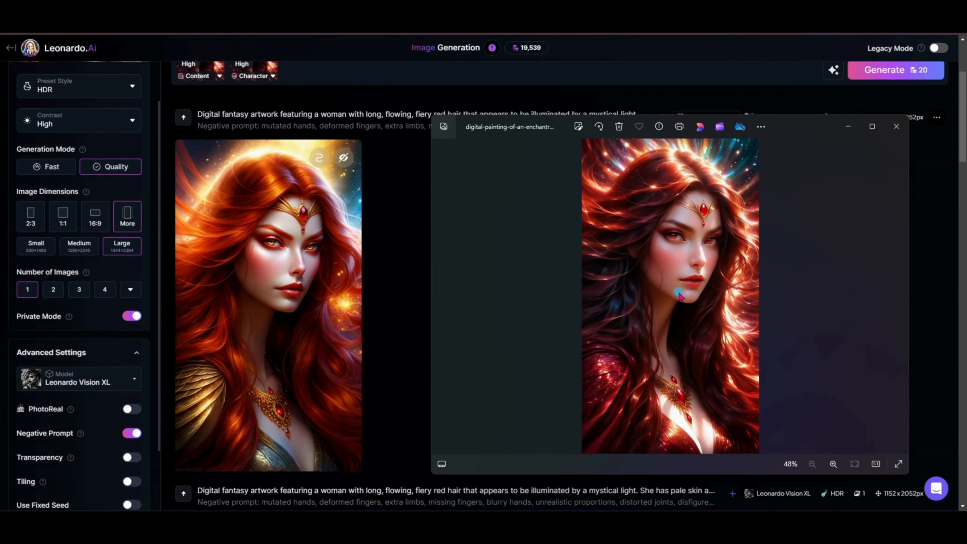
{"action": "mouse_move", "coordinate": [270, 252]}
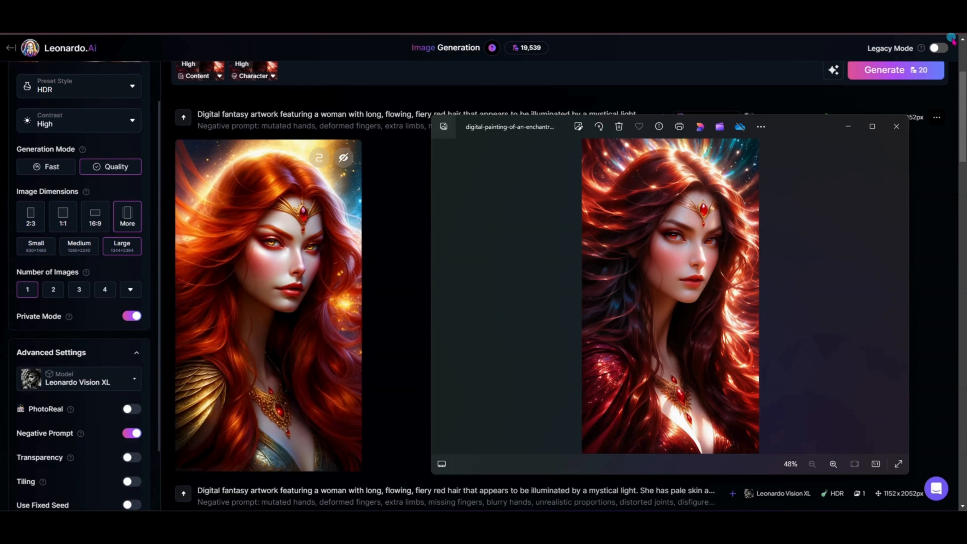
{"action": "left_click", "coordinate": [895, 127]}
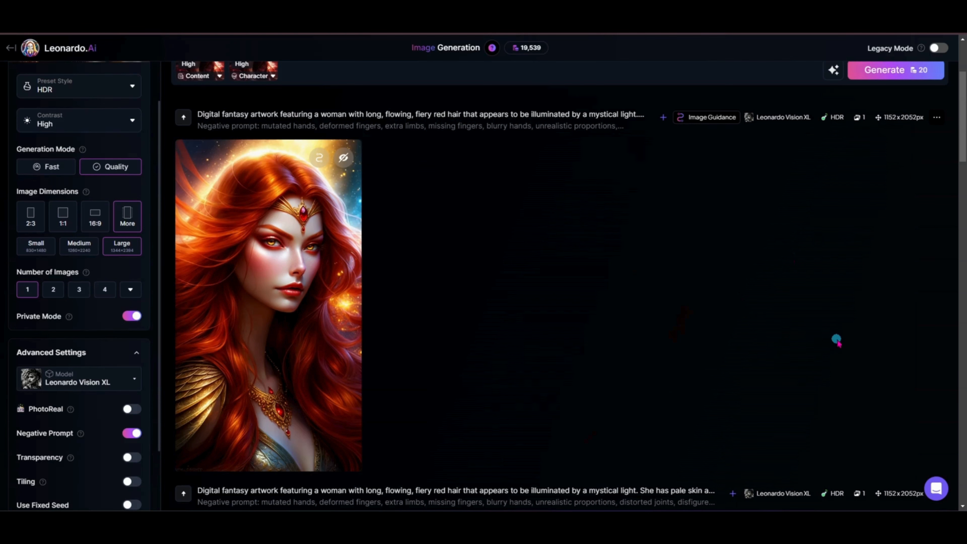
{"action": "scroll", "coordinate": [836, 340], "scroll_direction": "up", "scroll_amount": 1}
{"action": "scroll", "coordinate": [803, 352], "scroll_direction": "down", "scroll_amount": 1}
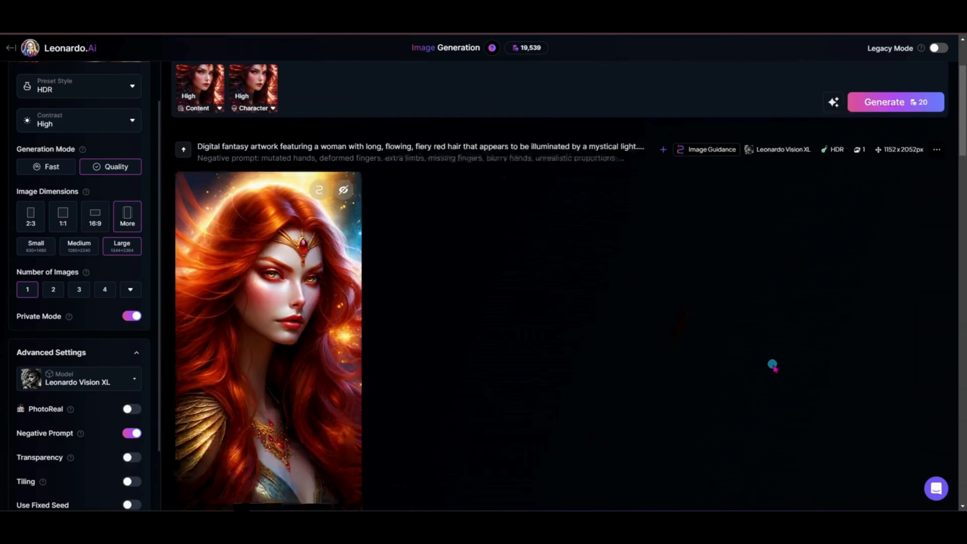
{"action": "scroll", "coordinate": [771, 366], "scroll_direction": "up", "scroll_amount": 3}
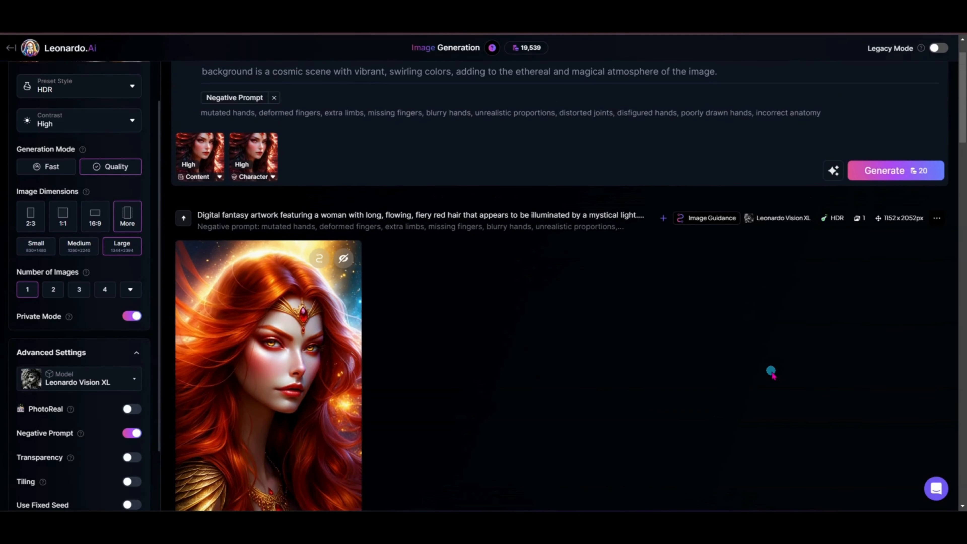
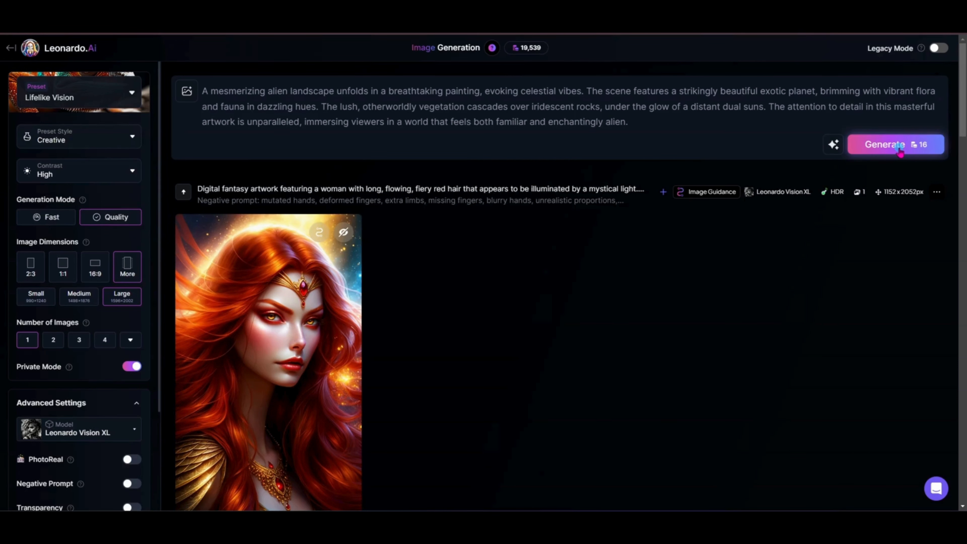
Generate the mesmerizing alien landscape with Lifelike Vision in Creative style, and close the enlarged result
{"action": "left_click", "coordinate": [899, 151]}
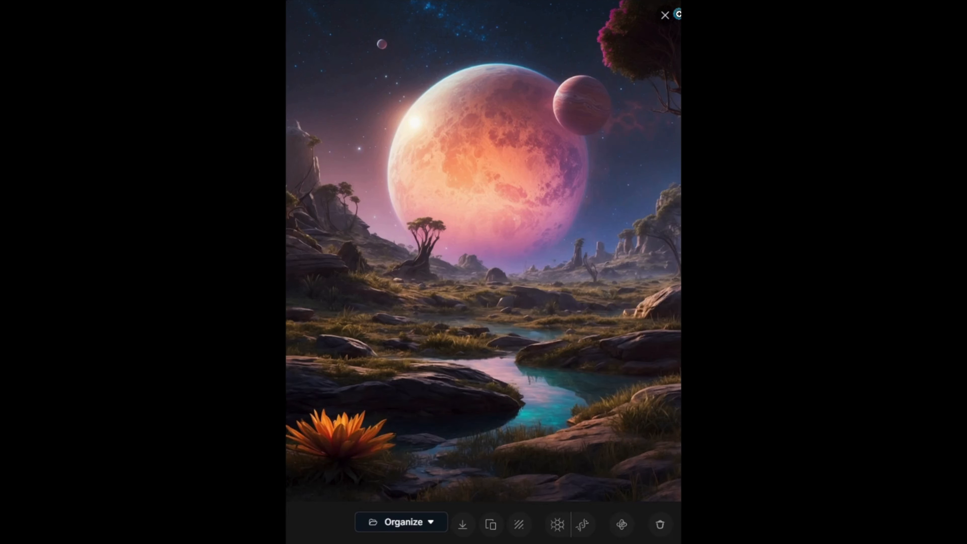
{"action": "left_click", "coordinate": [664, 17]}
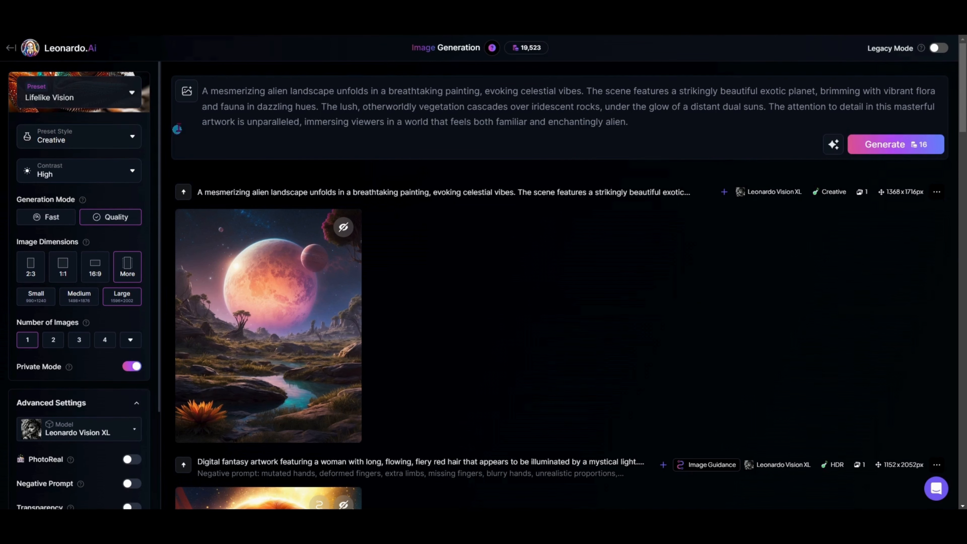
Open the full Elements library and look through all the compatible style elements
{"action": "left_click", "coordinate": [188, 93]}
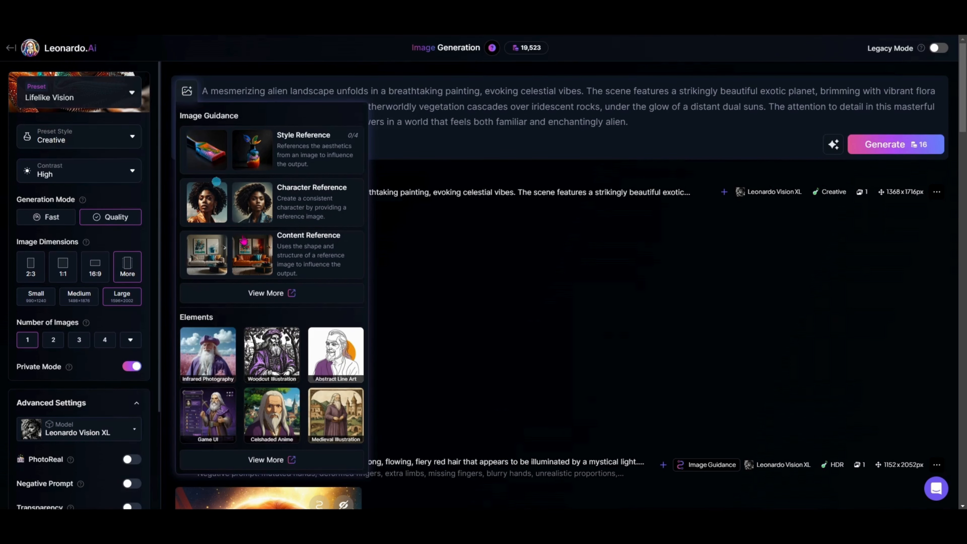
{"action": "left_click", "coordinate": [270, 461]}
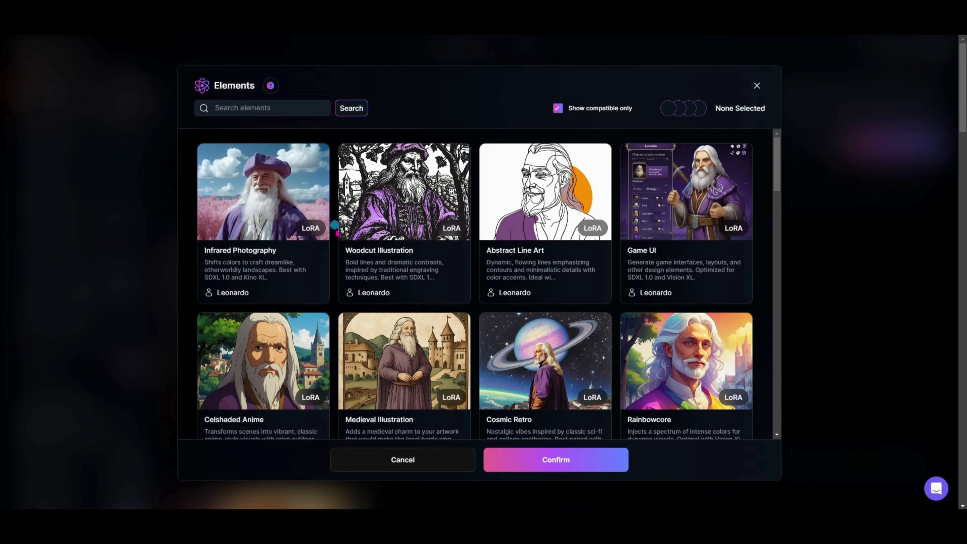
{"action": "scroll", "coordinate": [667, 284], "scroll_direction": "down", "scroll_amount": 3}
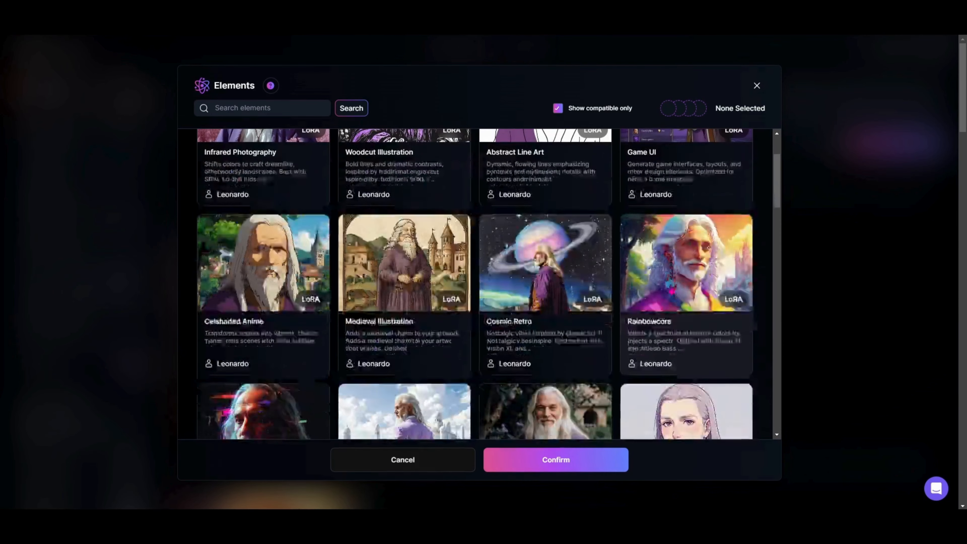
{"action": "scroll", "coordinate": [666, 290], "scroll_direction": "up", "scroll_amount": 3}
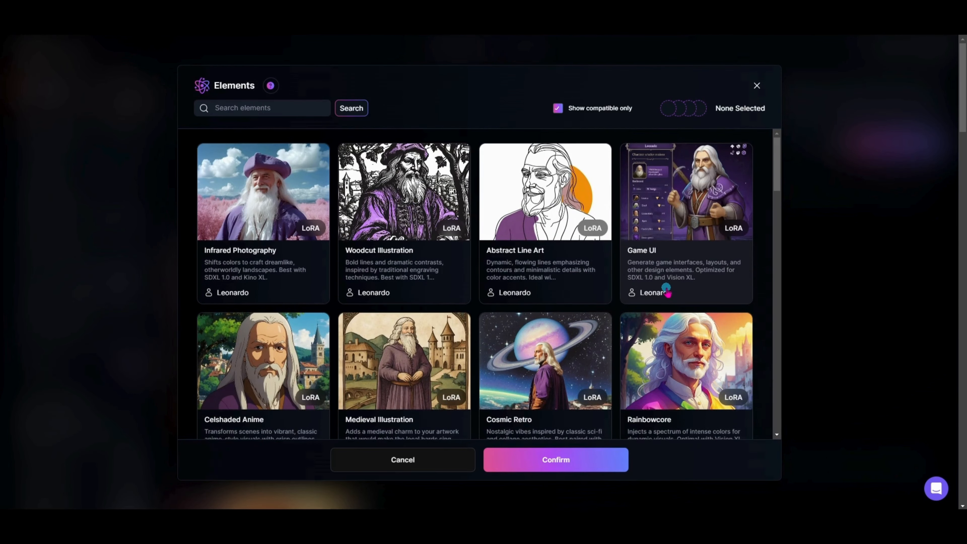
{"action": "scroll", "coordinate": [667, 292], "scroll_direction": "down", "scroll_amount": 20}
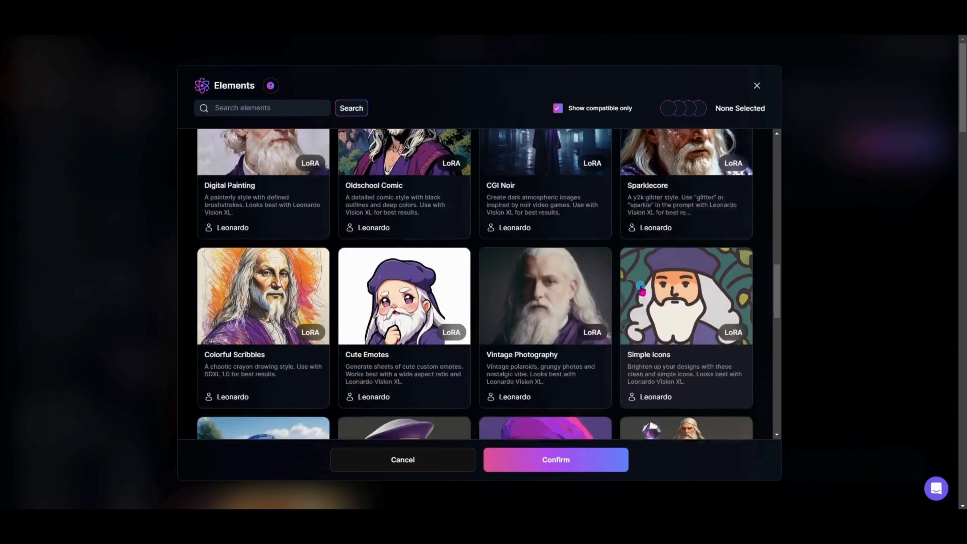
{"action": "scroll", "coordinate": [641, 291], "scroll_direction": "down", "scroll_amount": 15}
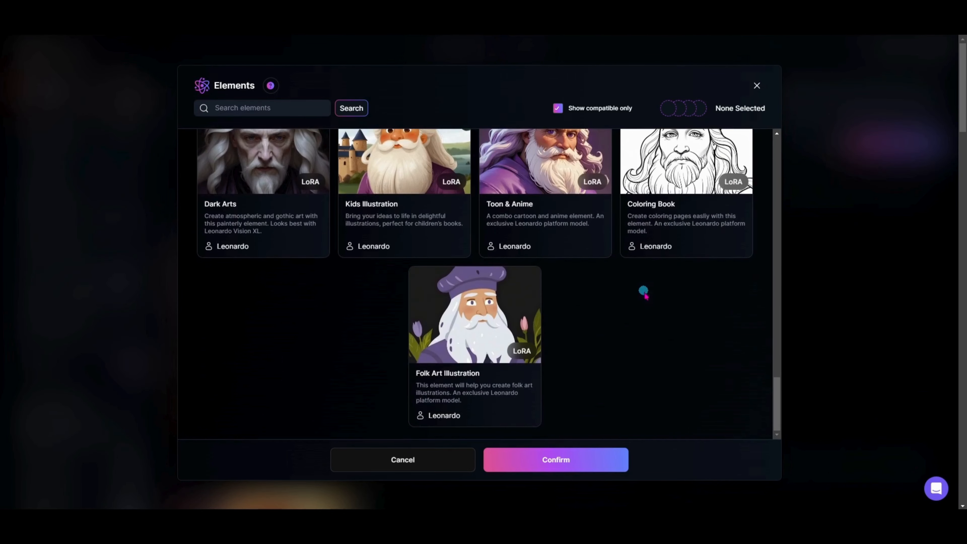
{"action": "scroll", "coordinate": [643, 291], "scroll_direction": "up", "scroll_amount": 20}
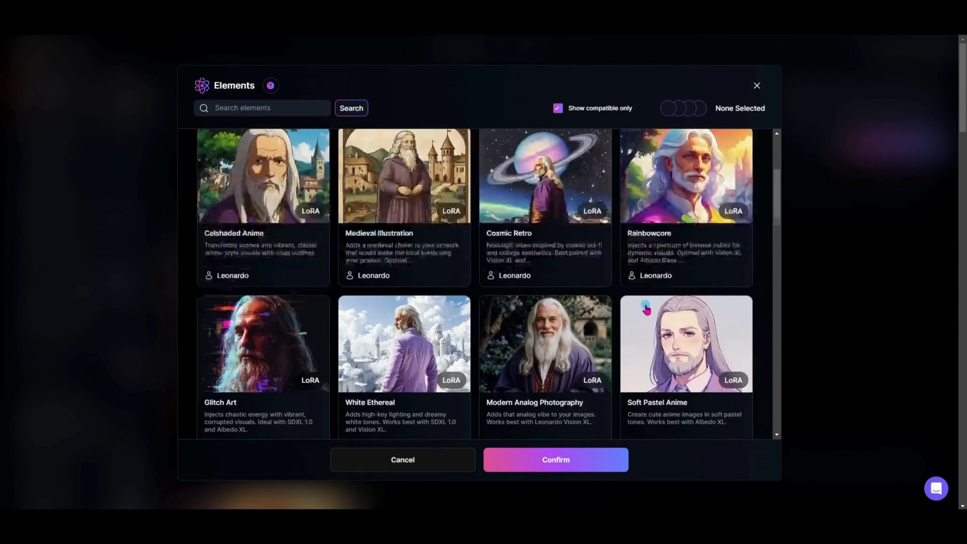
{"action": "scroll", "coordinate": [646, 309], "scroll_direction": "up", "scroll_amount": 5}
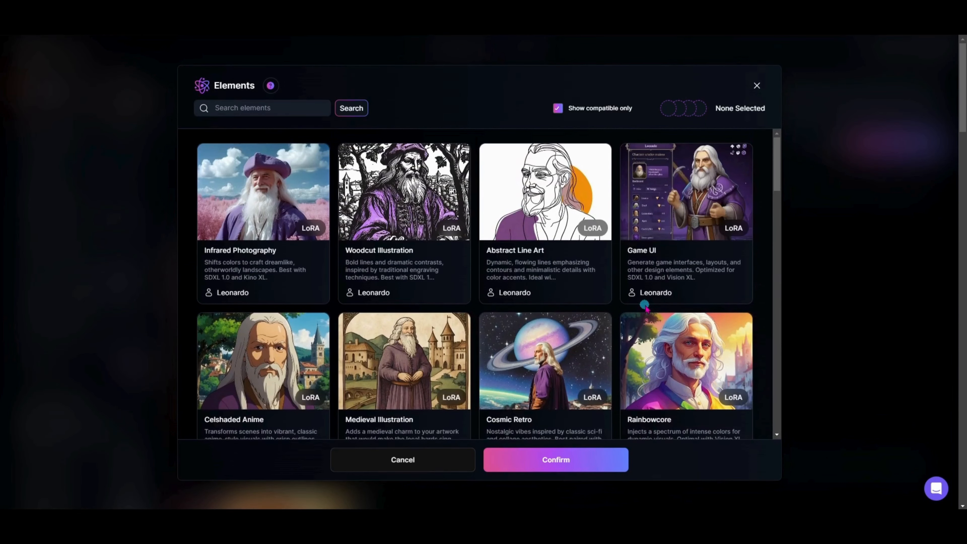
Examine the style elements in the upper rows of the library, including their preview images and recommended models
{"action": "scroll", "coordinate": [645, 308], "scroll_direction": "down", "scroll_amount": 1}
{"action": "scroll", "coordinate": [645, 309], "scroll_direction": "up", "scroll_amount": 1}
{"action": "scroll", "coordinate": [646, 309], "scroll_direction": "down", "scroll_amount": 1}
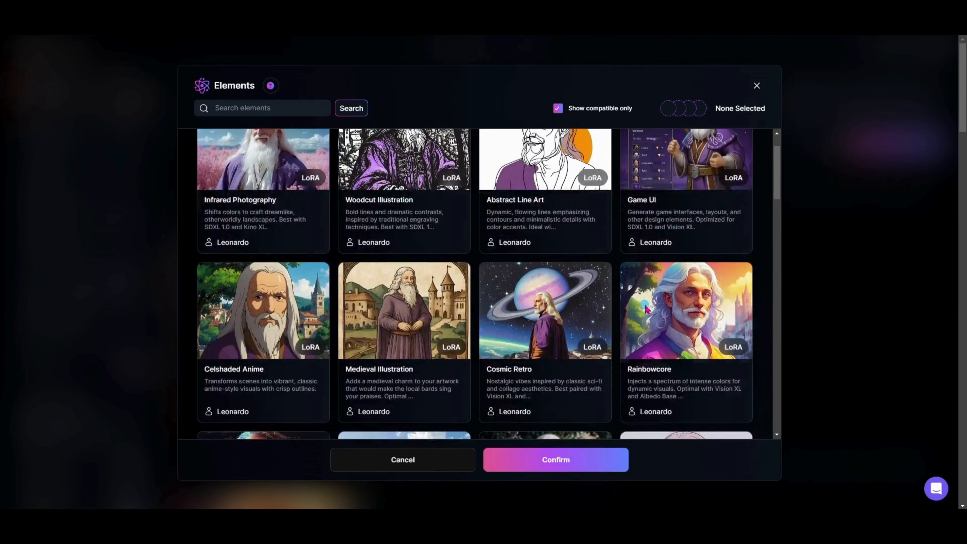
{"action": "scroll", "coordinate": [646, 310], "scroll_direction": "down", "scroll_amount": 9}
{"action": "scroll", "coordinate": [645, 309], "scroll_direction": "up", "scroll_amount": 1}
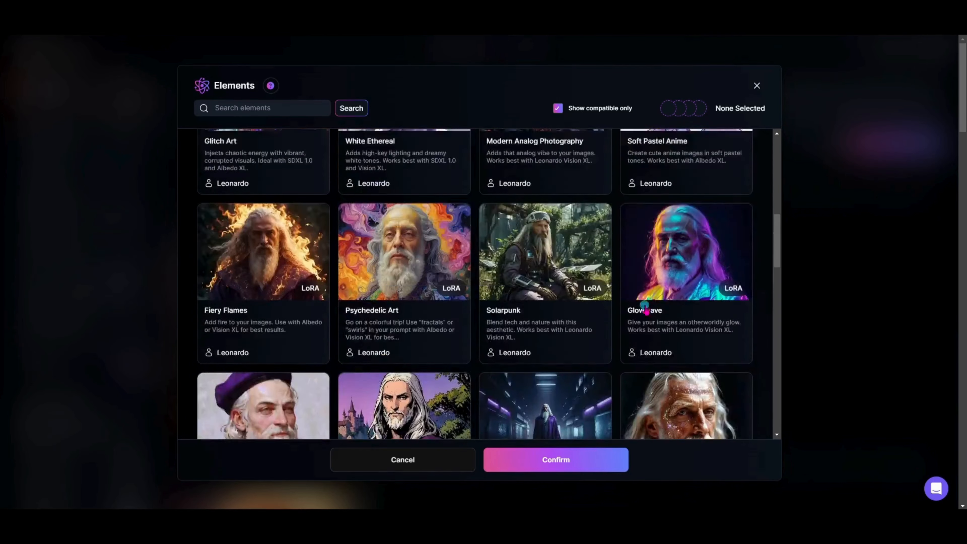
{"action": "scroll", "coordinate": [646, 309], "scroll_direction": "up", "scroll_amount": 4}
{"action": "scroll", "coordinate": [644, 309], "scroll_direction": "down", "scroll_amount": 1}
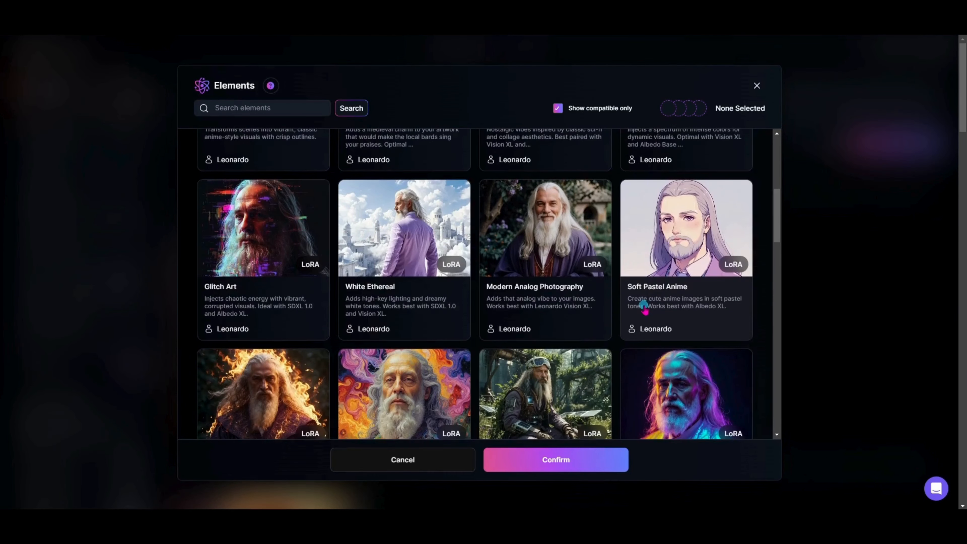
{"action": "scroll", "coordinate": [644, 309], "scroll_direction": "up", "scroll_amount": 6}
{"action": "scroll", "coordinate": [644, 310], "scroll_direction": "down", "scroll_amount": 1}
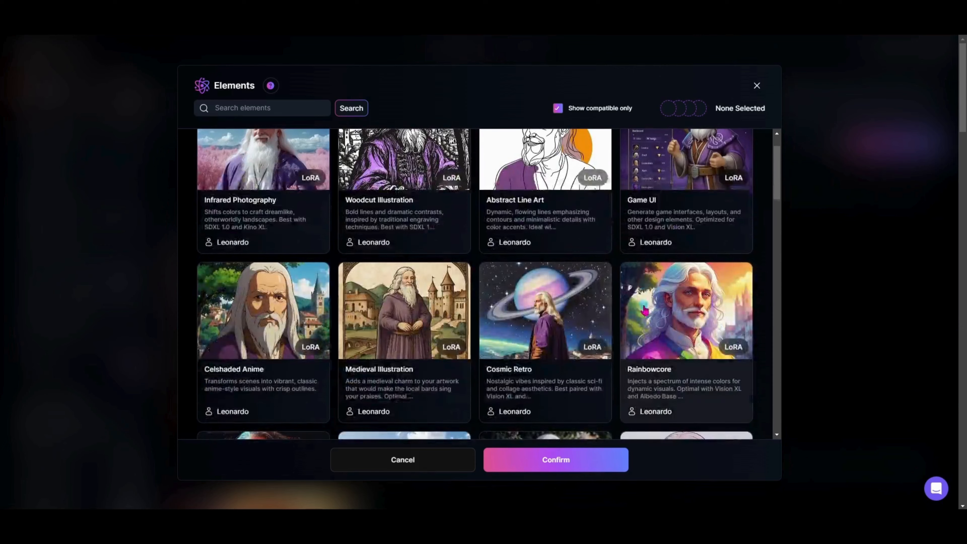
{"action": "scroll", "coordinate": [644, 311], "scroll_direction": "up", "scroll_amount": 1}
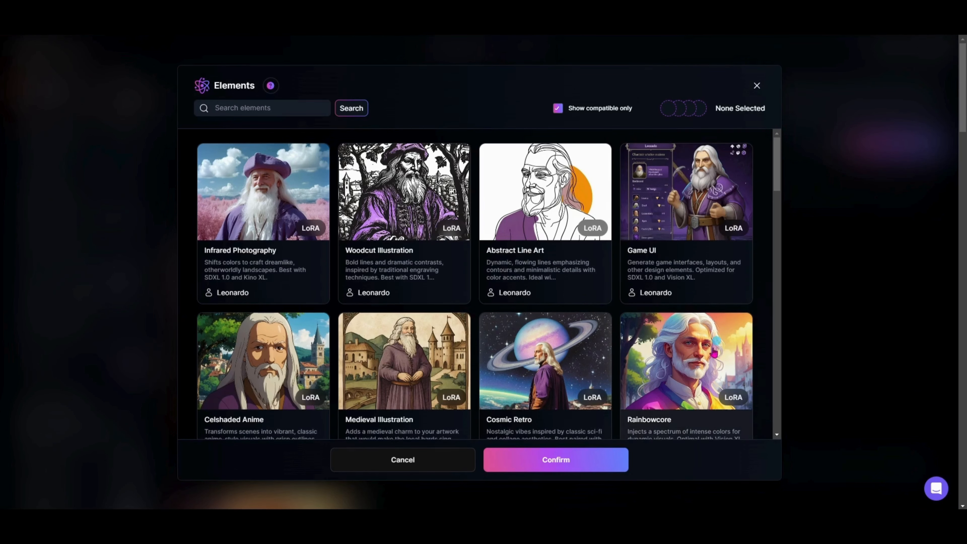
{"action": "scroll", "coordinate": [700, 362], "scroll_direction": "down", "scroll_amount": 1}
{"action": "scroll", "coordinate": [701, 362], "scroll_direction": "up", "scroll_amount": 1}
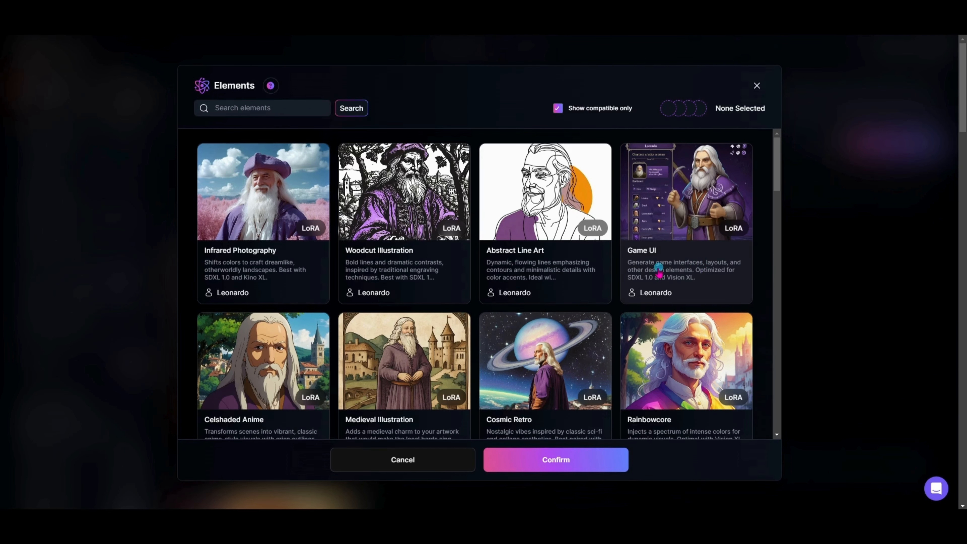
Add the Rainbowcore element to the alien landscape prompt
{"action": "scroll", "coordinate": [650, 347], "scroll_direction": "down", "scroll_amount": 1}
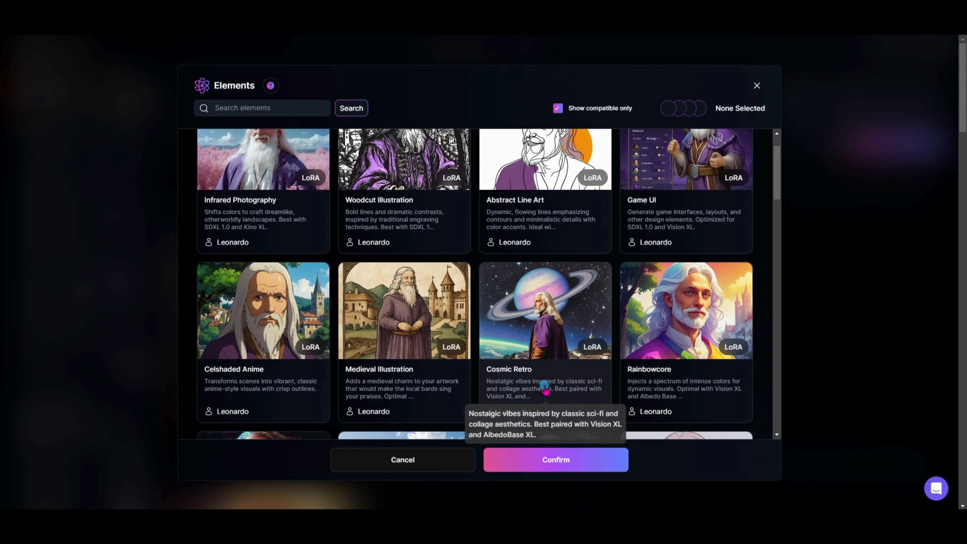
{"action": "left_click", "coordinate": [698, 314]}
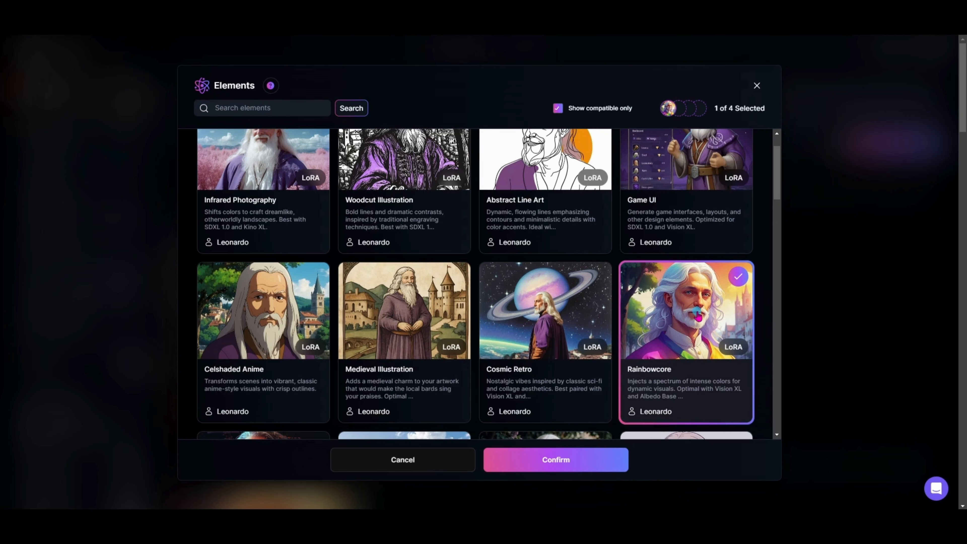
{"action": "left_click", "coordinate": [595, 461]}
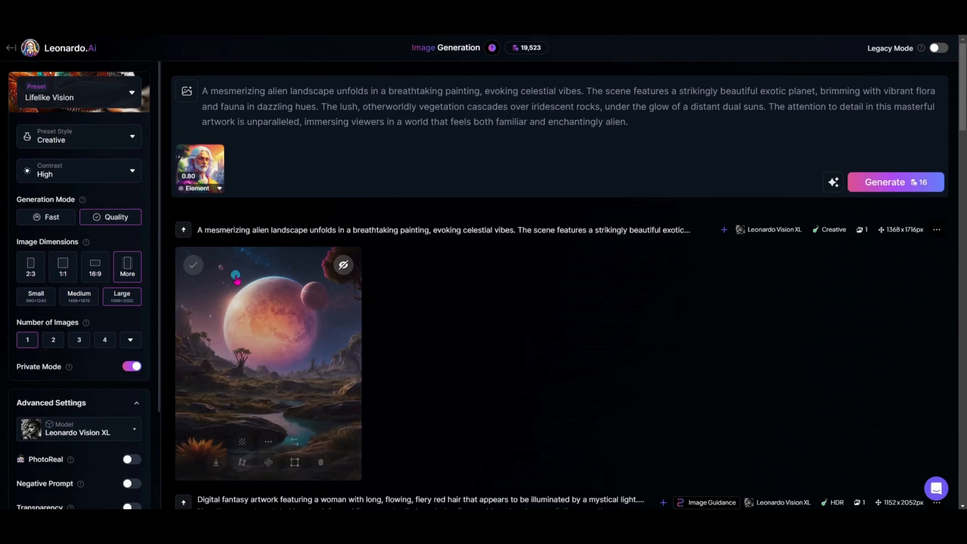
Set the Rainbowcore element's strength to 1.00 and generate the alien landscape
{"action": "left_click", "coordinate": [219, 190]}
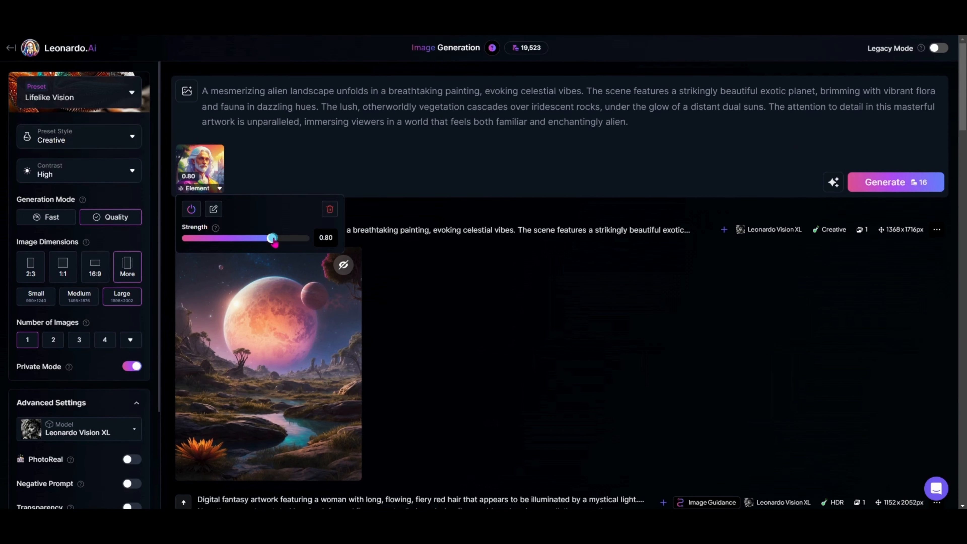
{"action": "left_click_drag", "start_coordinate": [273, 242], "coordinate": [279, 243]}
{"action": "left_click", "coordinate": [505, 306]}
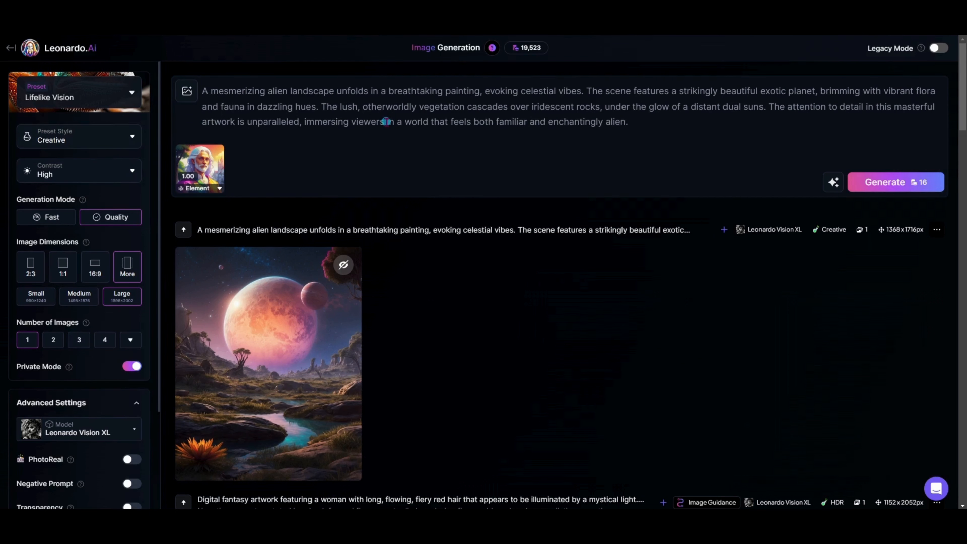
{"action": "left_click", "coordinate": [917, 182]}
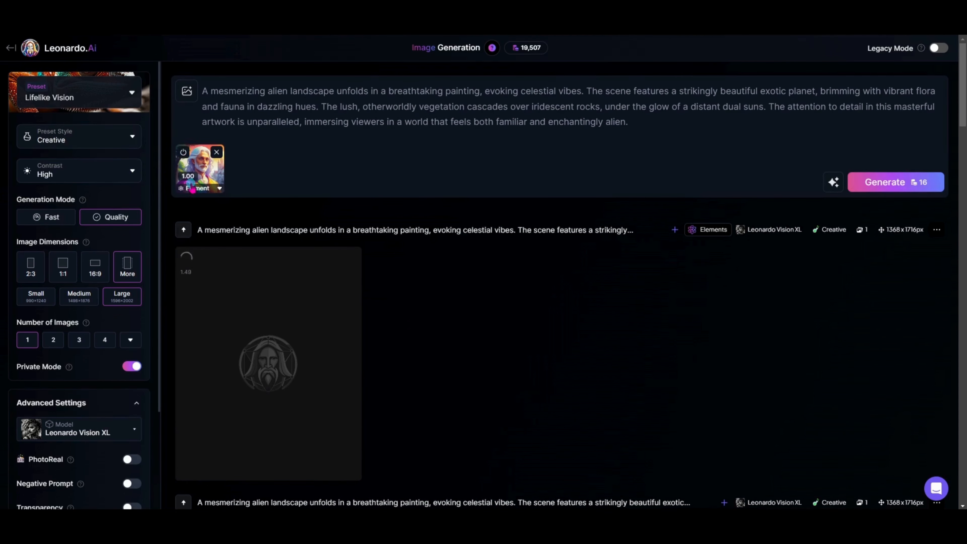
Lower the Rainbowcore element's strength to 0.70 and generate another alien landscape
{"action": "left_click", "coordinate": [199, 179]}
{"action": "left_click_drag", "start_coordinate": [278, 238], "coordinate": [269, 243]}
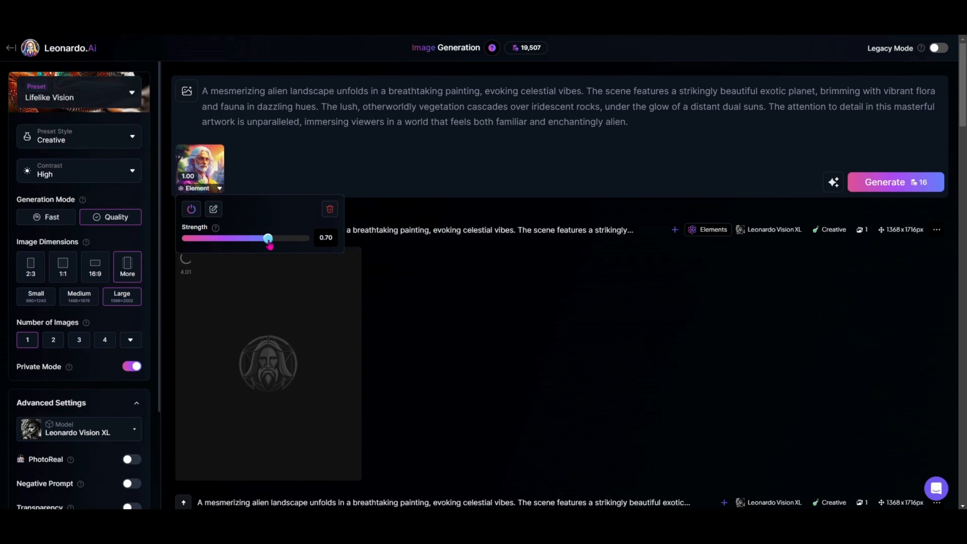
{"action": "left_click", "coordinate": [895, 186]}
Reduce the Rainbowcore element's strength to 0.30 and generate a third version of the landscape
{"action": "left_click", "coordinate": [199, 171]}
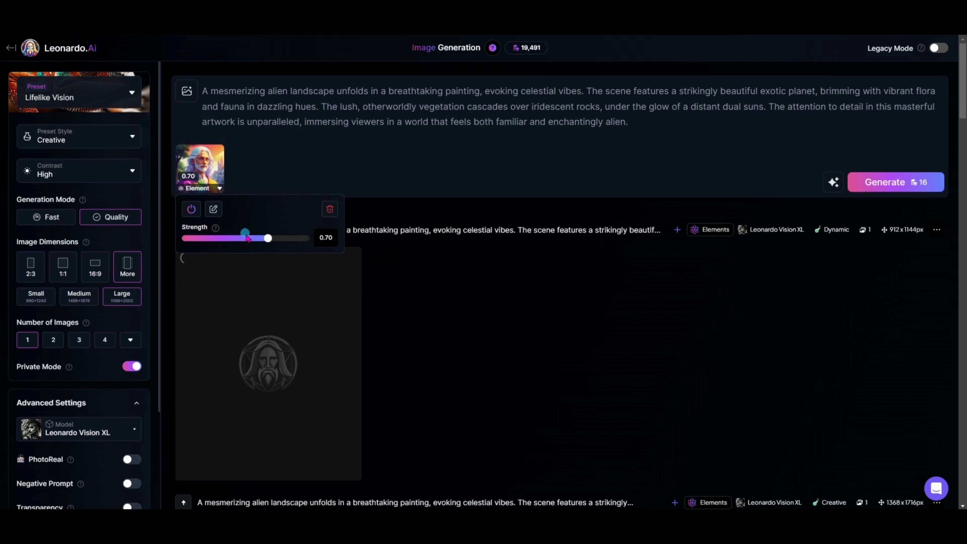
{"action": "left_click_drag", "start_coordinate": [268, 239], "coordinate": [254, 240]}
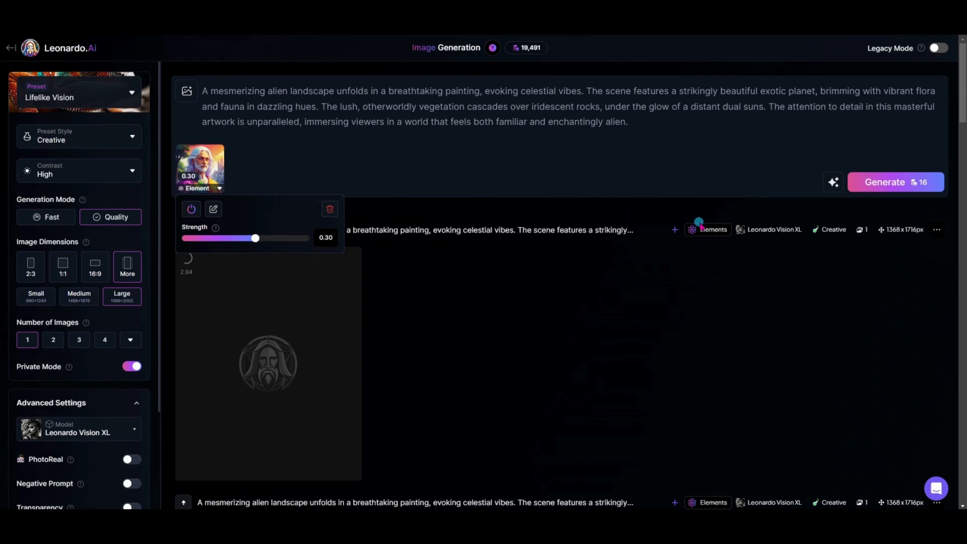
{"action": "left_click", "coordinate": [914, 182]}
Enlarge the Rainbowcore landscapes generated at strengths 1.00, 0.70 and 0.30 one after another, closing each picture after viewing
{"action": "scroll", "coordinate": [736, 332], "scroll_direction": "down", "scroll_amount": 8}
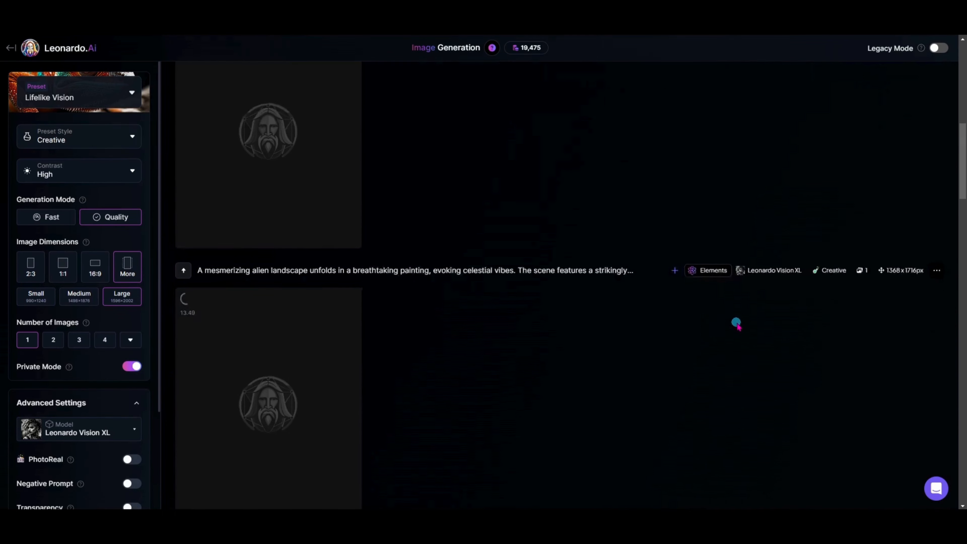
{"action": "left_click", "coordinate": [293, 331]}
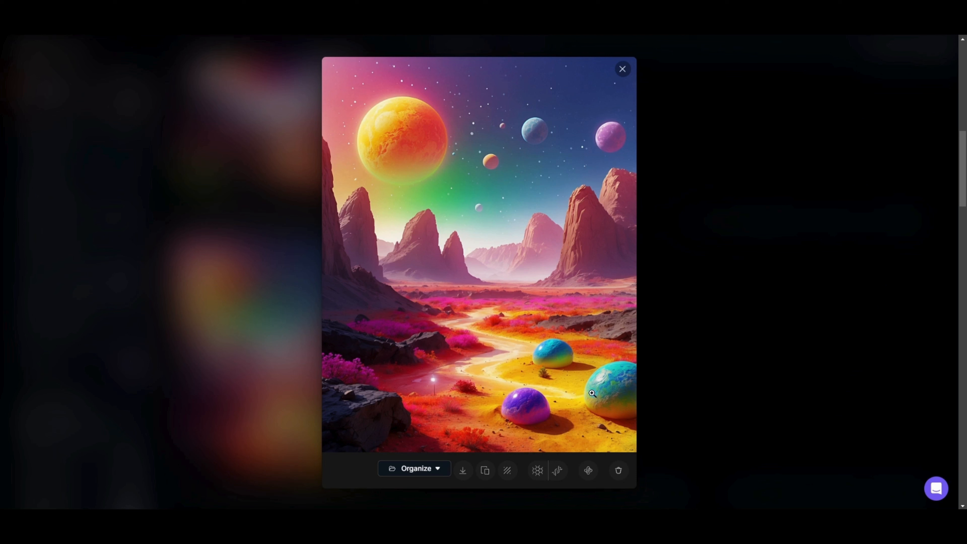
{"action": "left_click", "coordinate": [623, 70]}
{"action": "scroll", "coordinate": [591, 307], "scroll_direction": "up", "scroll_amount": 3}
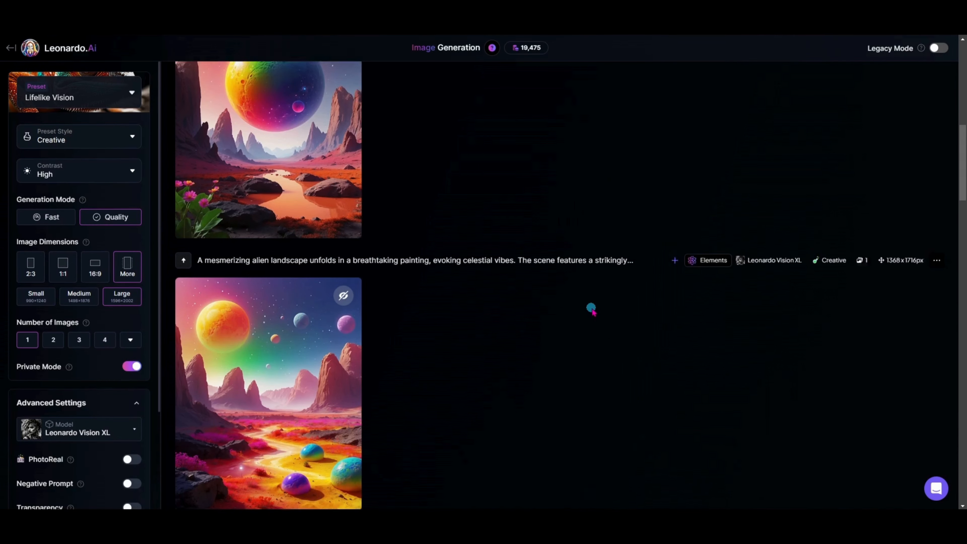
{"action": "scroll", "coordinate": [590, 308], "scroll_direction": "up", "scroll_amount": 1}
{"action": "scroll", "coordinate": [589, 309], "scroll_direction": "up", "scroll_amount": 1}
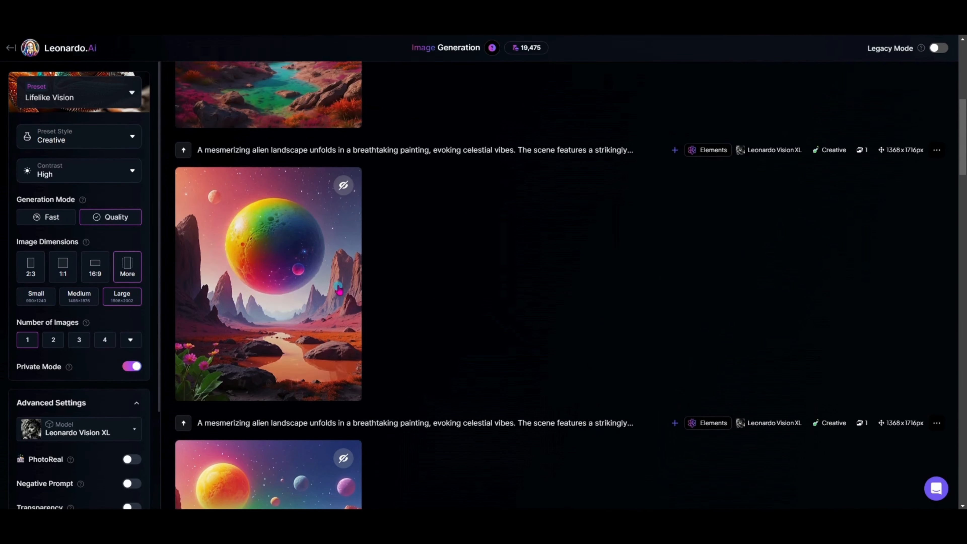
{"action": "left_click", "coordinate": [330, 277]}
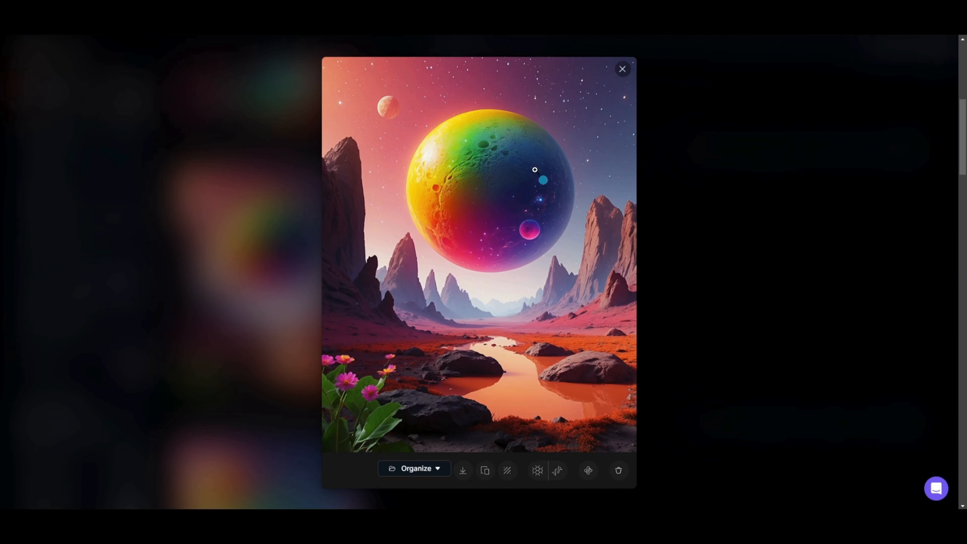
{"action": "left_click", "coordinate": [623, 69]}
{"action": "scroll", "coordinate": [544, 209], "scroll_direction": "up", "scroll_amount": 5}
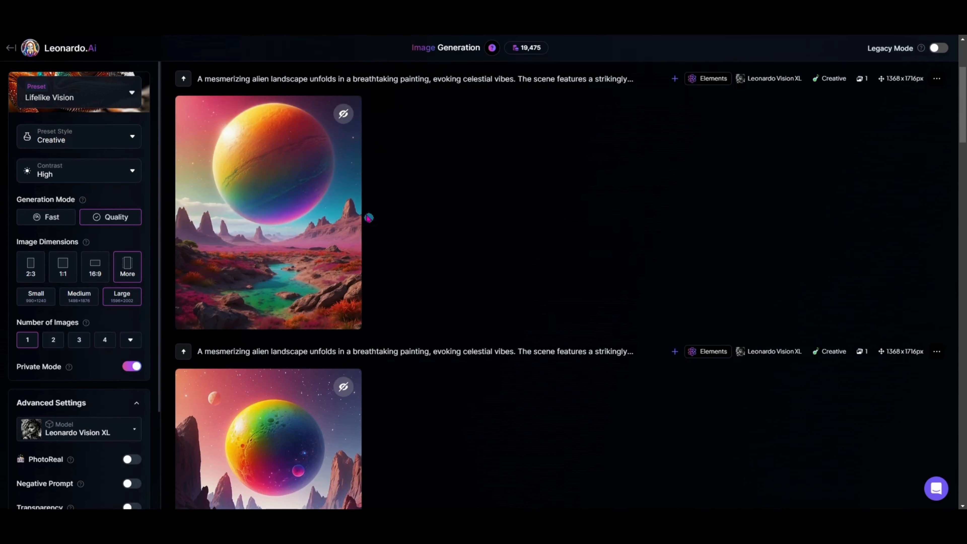
{"action": "left_click", "coordinate": [262, 191]}
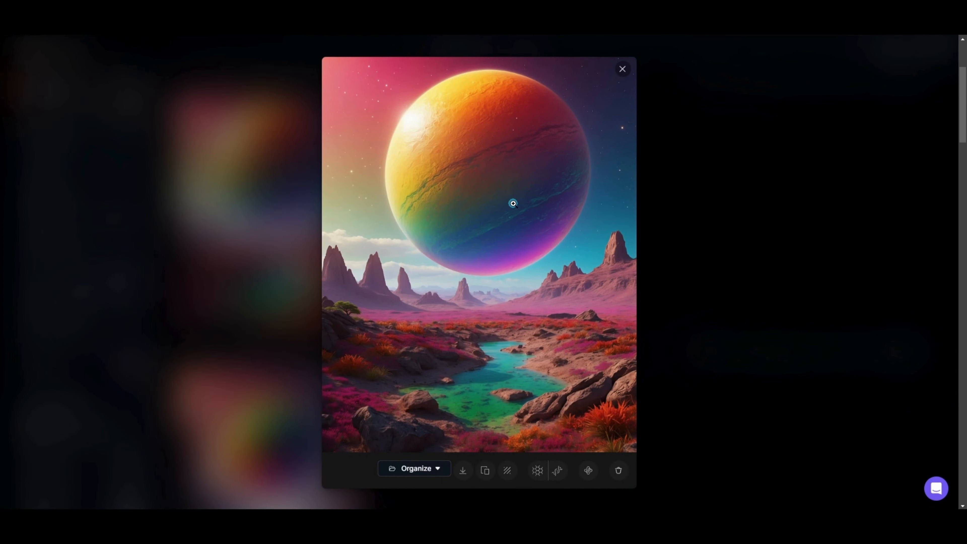
{"action": "left_click", "coordinate": [623, 69]}
Compare the Rainbowcore landscapes with one another in the generation feed and return to the prompt
{"action": "scroll", "coordinate": [643, 138], "scroll_direction": "up", "scroll_amount": 3}
{"action": "scroll", "coordinate": [414, 360], "scroll_direction": "down", "scroll_amount": 4}
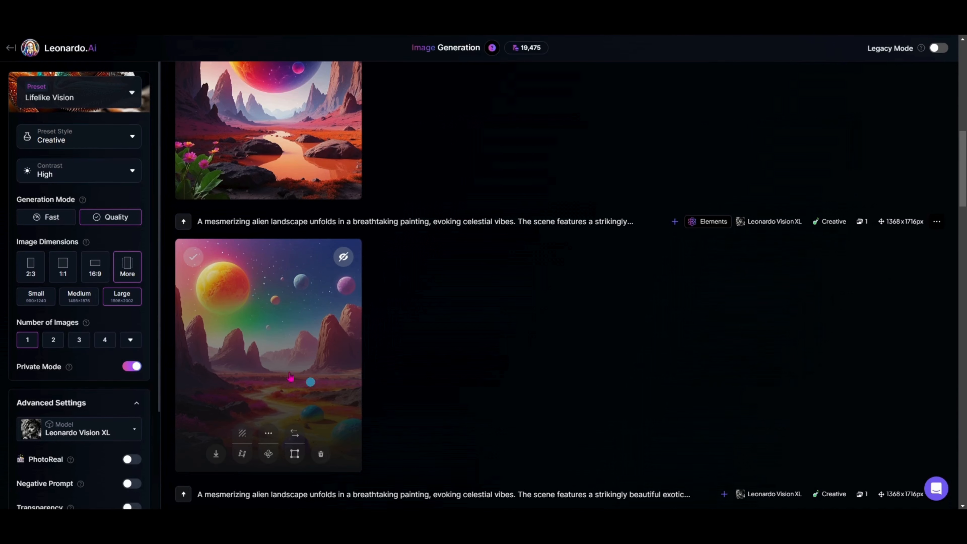
{"action": "left_click", "coordinate": [273, 344]}
{"action": "left_click", "coordinate": [740, 234]}
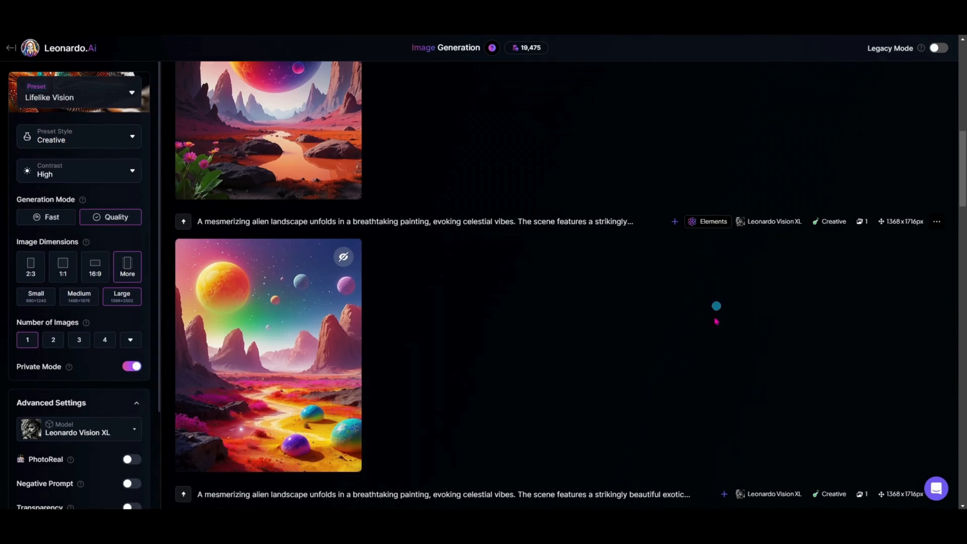
{"action": "scroll", "coordinate": [687, 380], "scroll_direction": "down", "scroll_amount": 10}
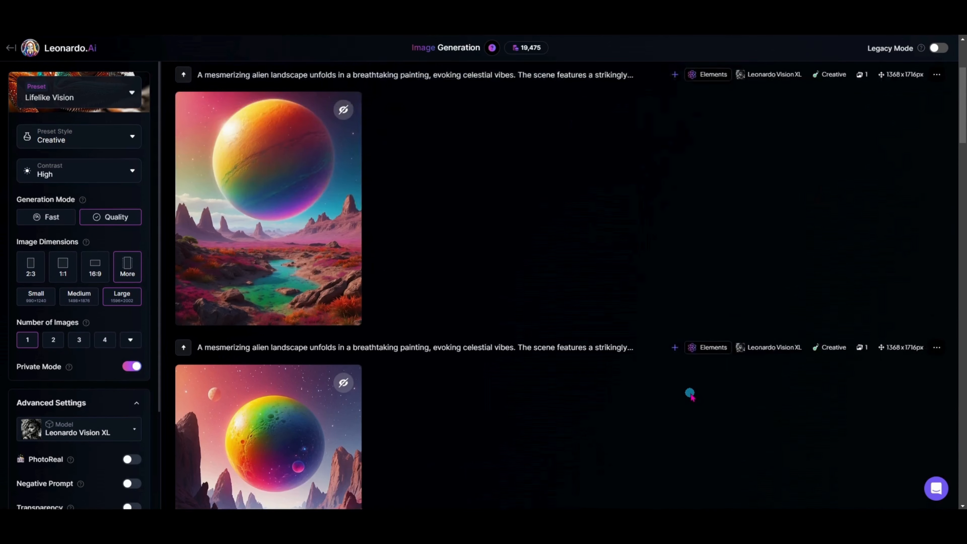
{"action": "scroll", "coordinate": [690, 395], "scroll_direction": "up", "scroll_amount": 4}
{"action": "scroll", "coordinate": [598, 380], "scroll_direction": "down", "scroll_amount": 3}
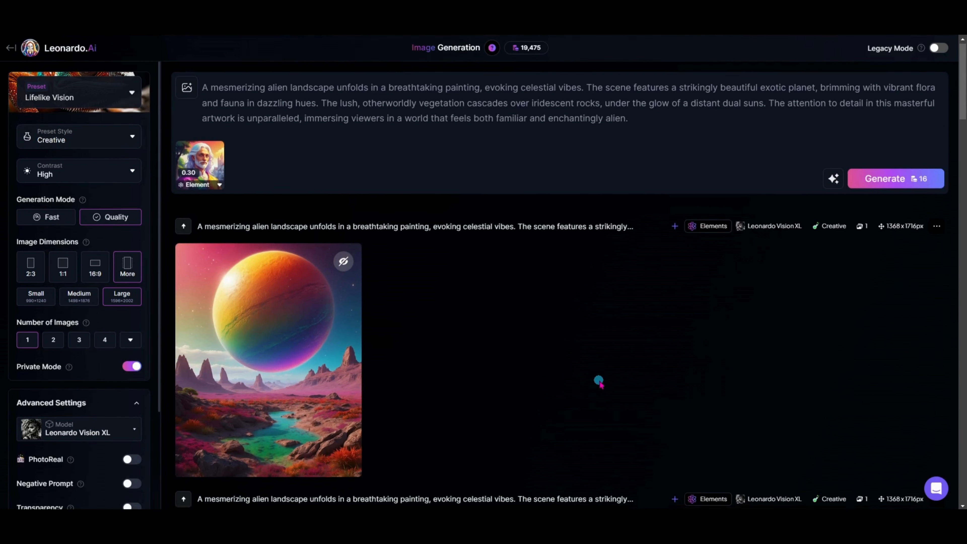
{"action": "scroll", "coordinate": [599, 381], "scroll_direction": "up", "scroll_amount": 1}
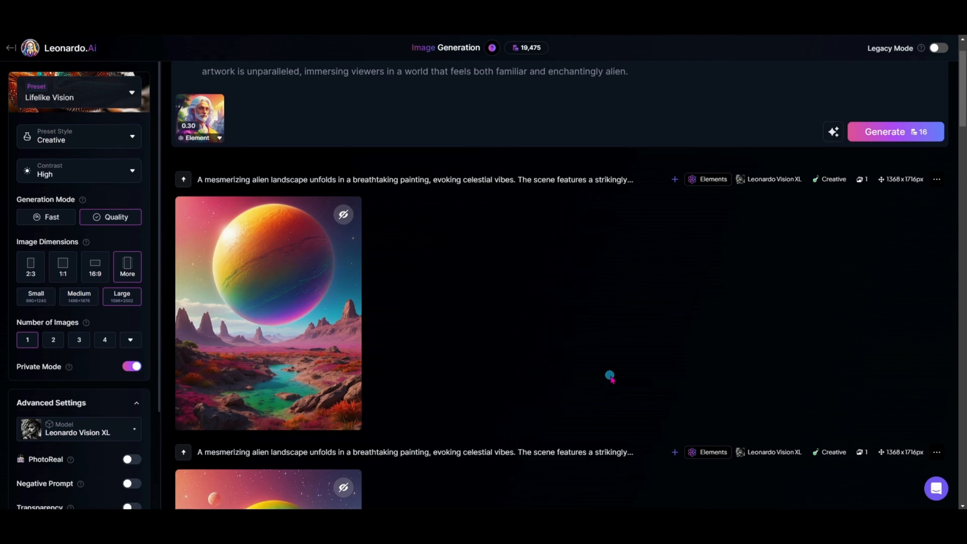
{"action": "scroll", "coordinate": [609, 376], "scroll_direction": "up", "scroll_amount": 2}
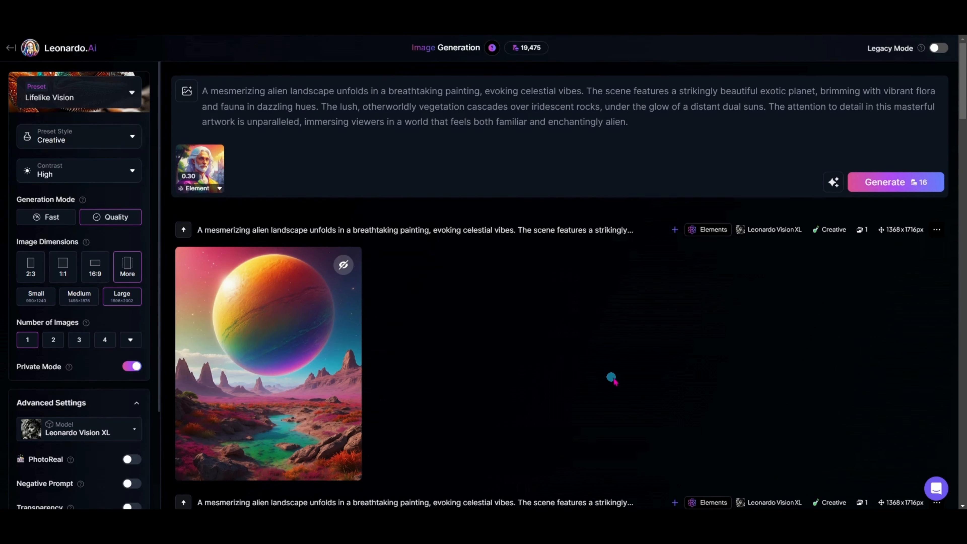
Add the Dark Arts element from the full Elements library alongside Rainbowcore
{"action": "mouse_move", "coordinate": [179, 170]}
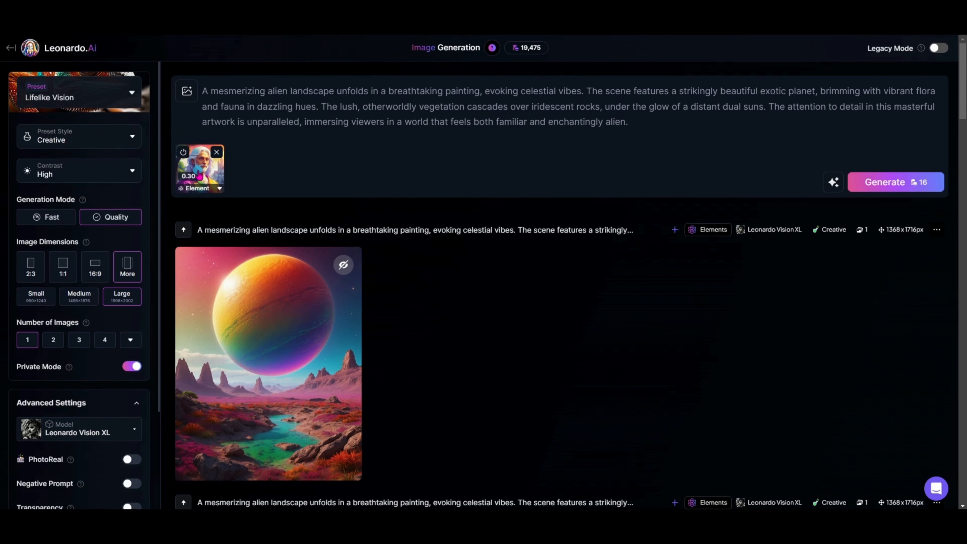
{"action": "left_click", "coordinate": [187, 93]}
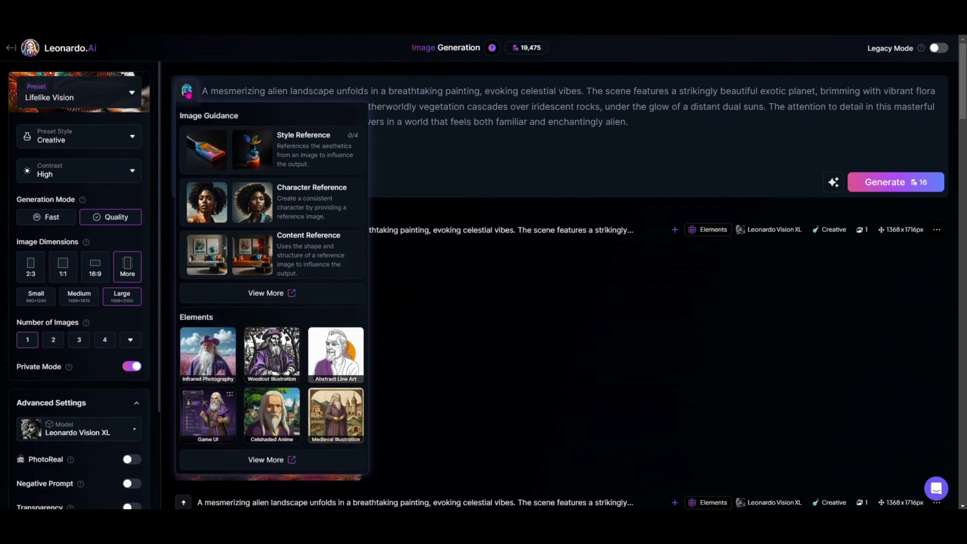
{"action": "left_click", "coordinate": [271, 458]}
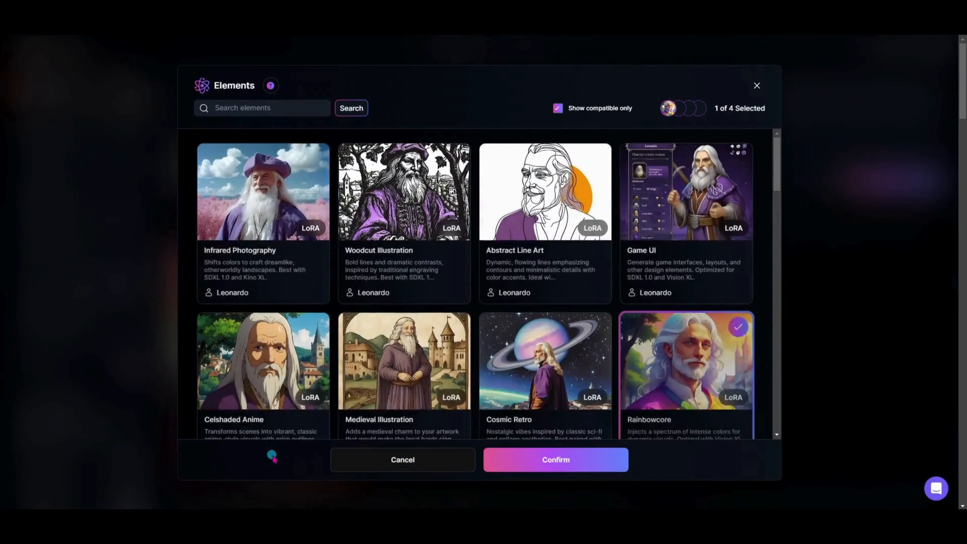
{"action": "scroll", "coordinate": [301, 385], "scroll_direction": "down", "scroll_amount": 20}
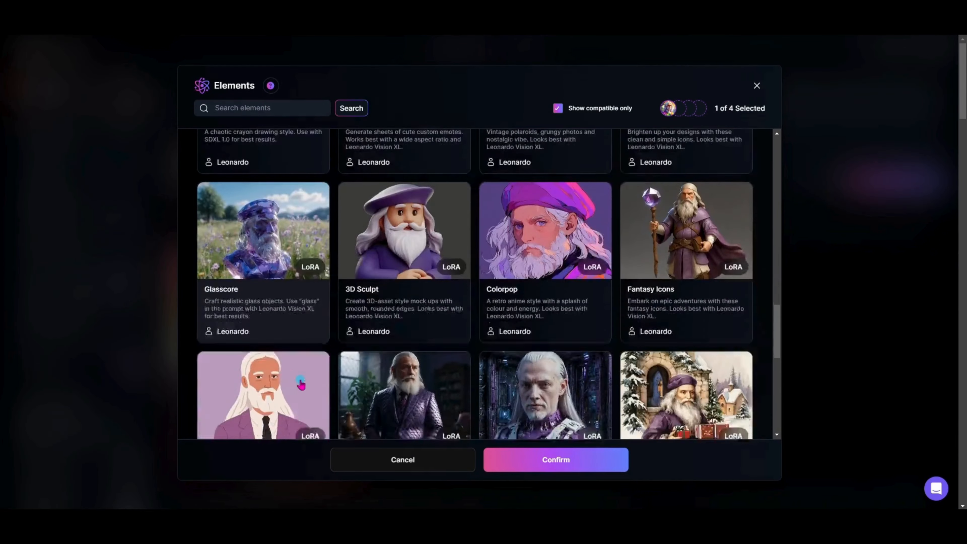
{"action": "scroll", "coordinate": [301, 384], "scroll_direction": "down", "scroll_amount": 7}
{"action": "left_click", "coordinate": [299, 379]}
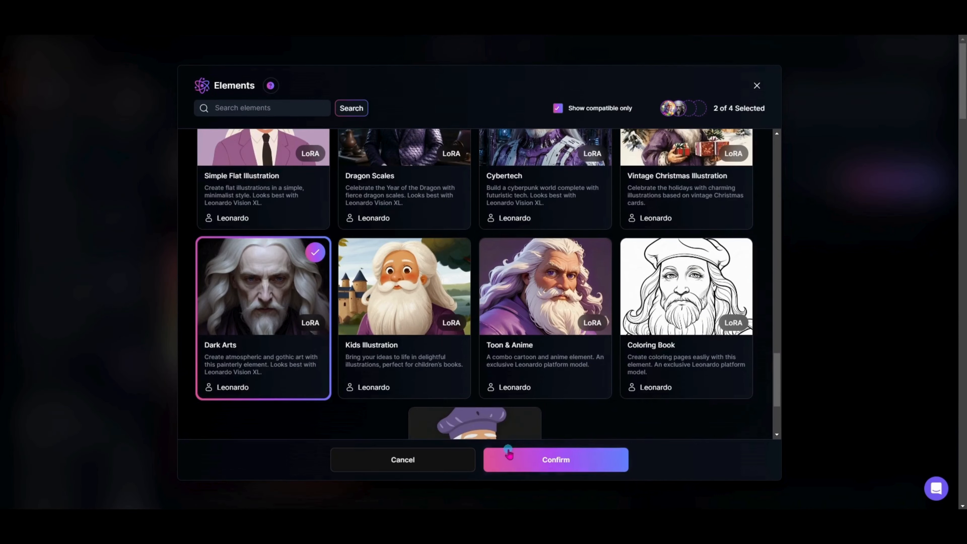
{"action": "left_click", "coordinate": [520, 460]}
Set the Dark Arts element's strength to 0.30
{"action": "left_click", "coordinate": [264, 193]}
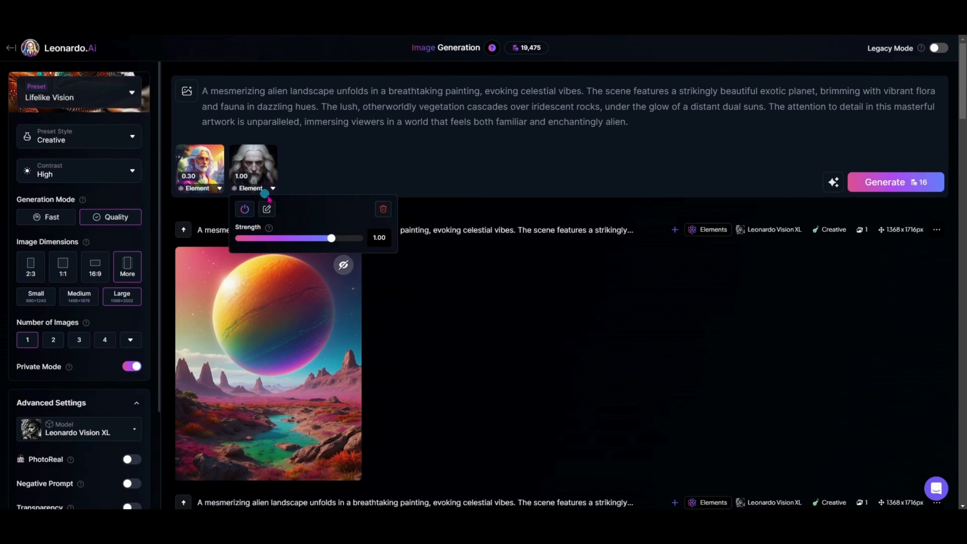
{"action": "left_click_drag", "start_coordinate": [331, 239], "coordinate": [309, 245]}
{"action": "left_click", "coordinate": [491, 308]}
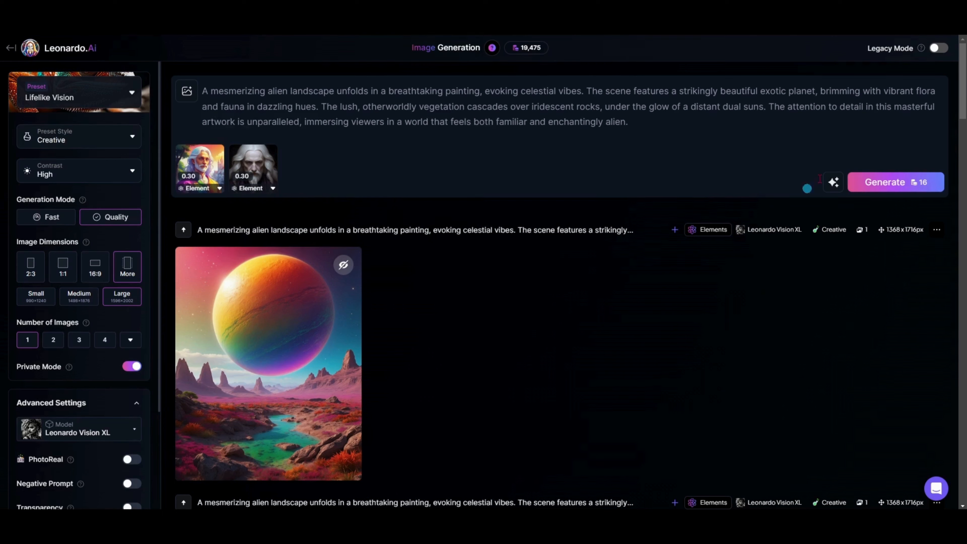
Generate the alien landscape with Rainbowcore and Dark Arts both at 0.30, then enlarge the resulting image and close it
{"action": "left_click", "coordinate": [892, 186]}
{"action": "scroll", "coordinate": [506, 332], "scroll_direction": "down", "scroll_amount": 1}
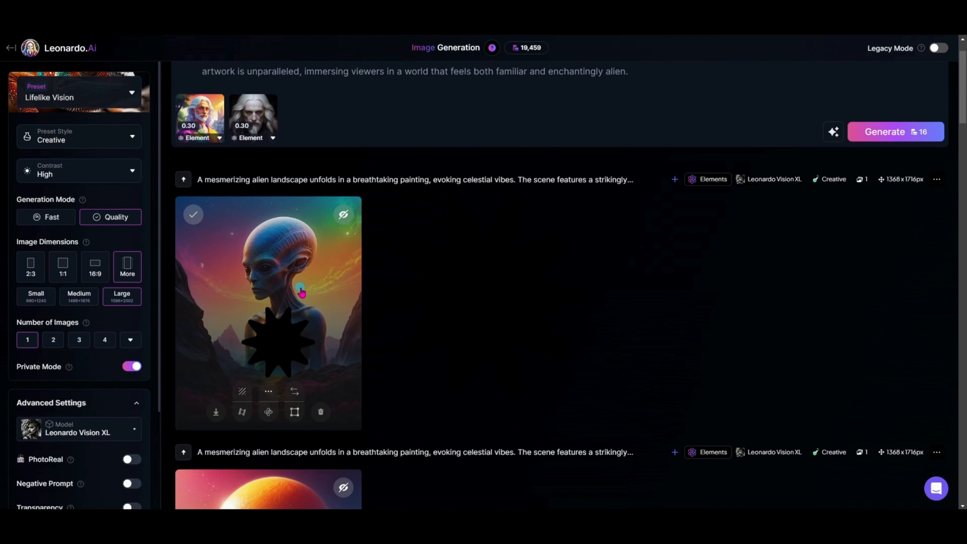
{"action": "left_click", "coordinate": [301, 292]}
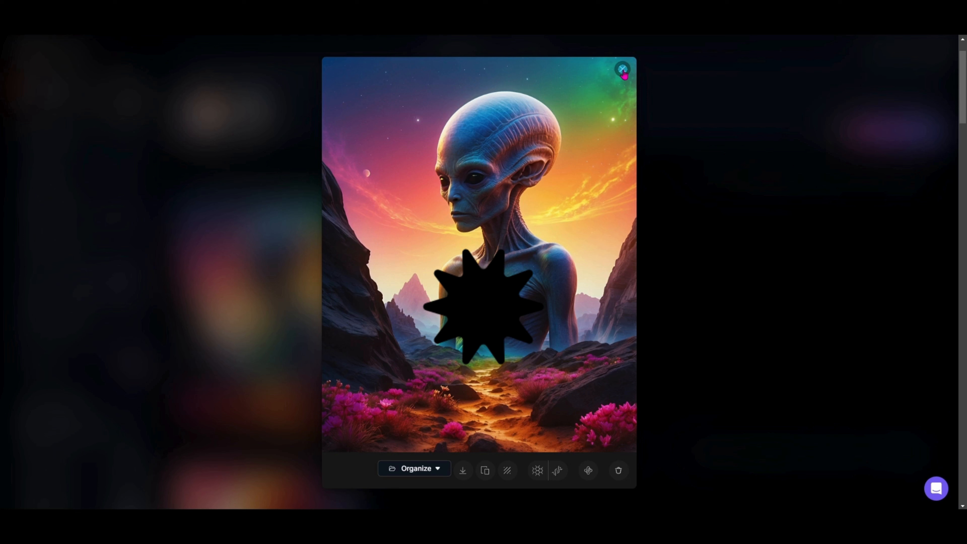
{"action": "left_click", "coordinate": [622, 69]}
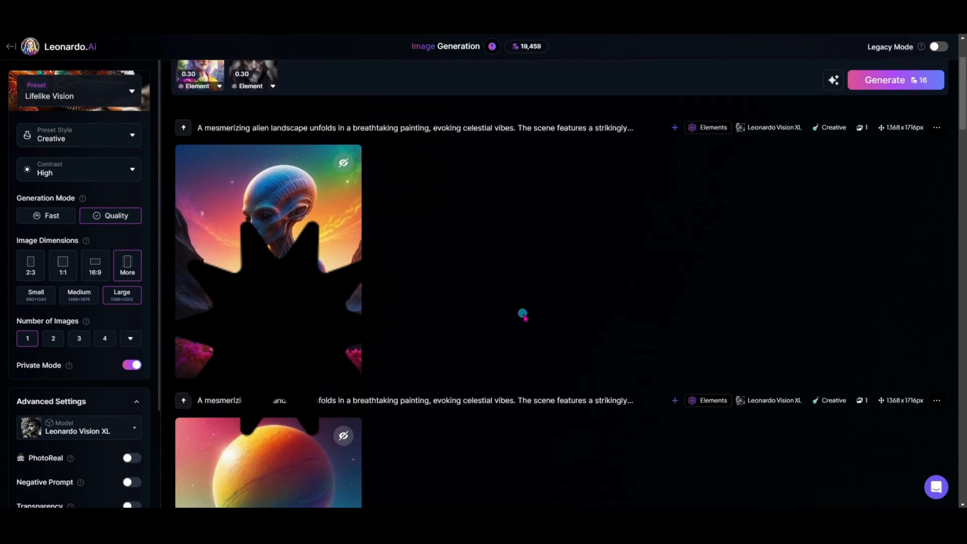
Lower the Dark Arts element's strength and generate the alien landscape again
{"action": "scroll", "coordinate": [518, 314], "scroll_direction": "up", "scroll_amount": 2}
{"action": "left_click", "coordinate": [272, 186]}
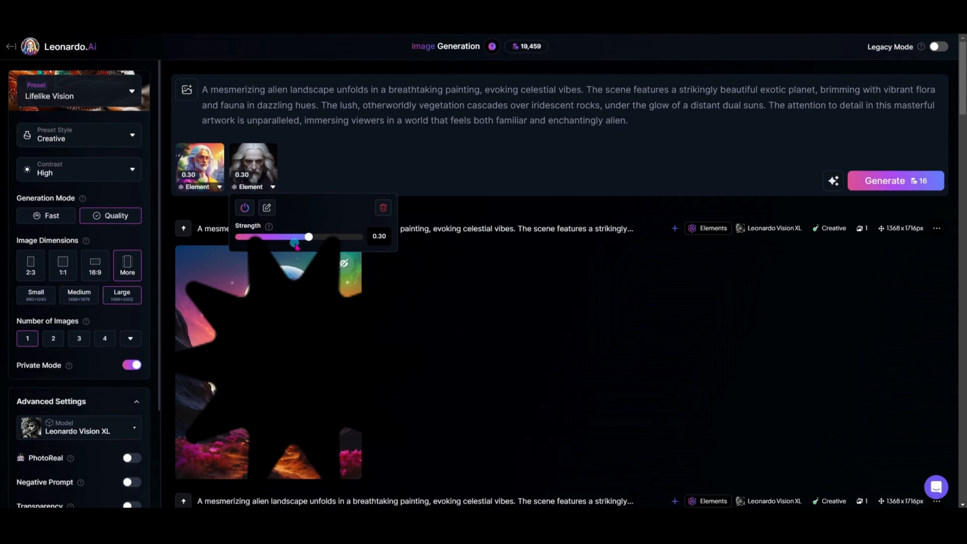
{"action": "left_click_drag", "start_coordinate": [311, 237], "coordinate": [301, 245]}
{"action": "left_click", "coordinate": [871, 180]}
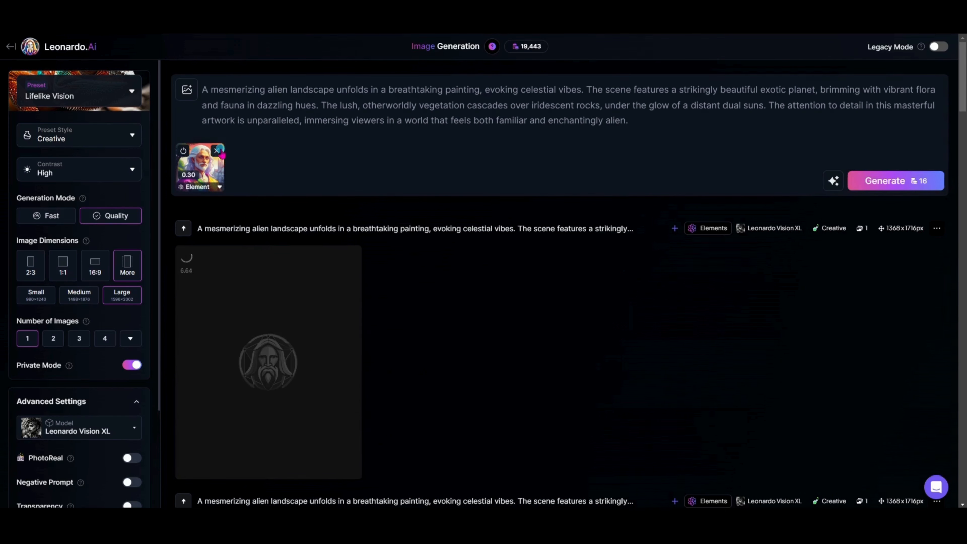
Replace the Rainbowcore and Dark Arts elements with Cosmic Retro from the full Elements library
{"action": "left_click", "coordinate": [188, 91]}
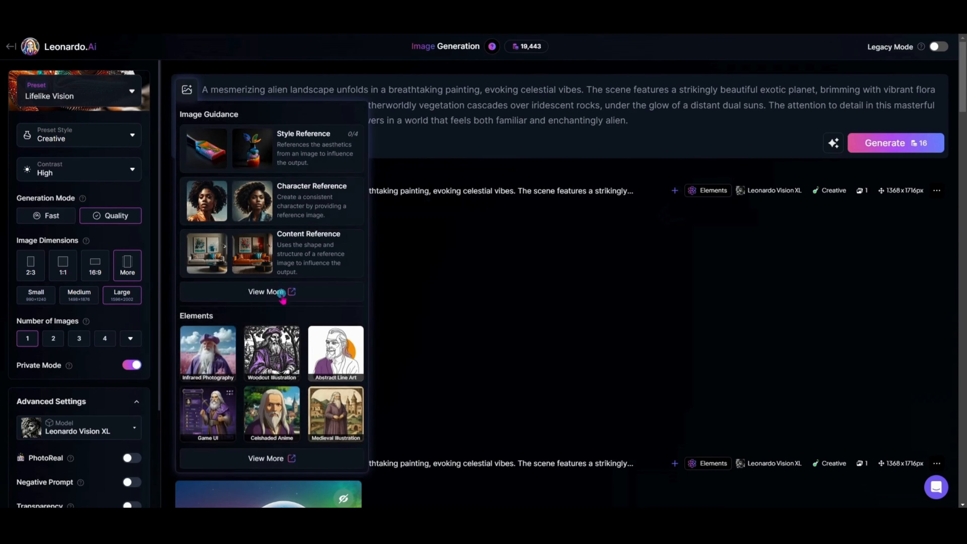
{"action": "left_click", "coordinate": [286, 455]}
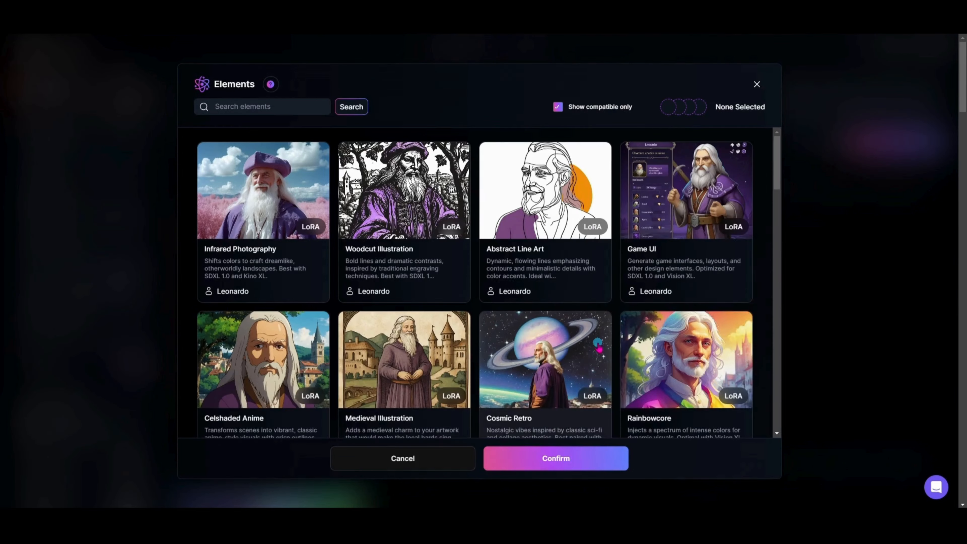
{"action": "scroll", "coordinate": [486, 334], "scroll_direction": "down", "scroll_amount": 6}
{"action": "scroll", "coordinate": [590, 350], "scroll_direction": "up", "scroll_amount": 5}
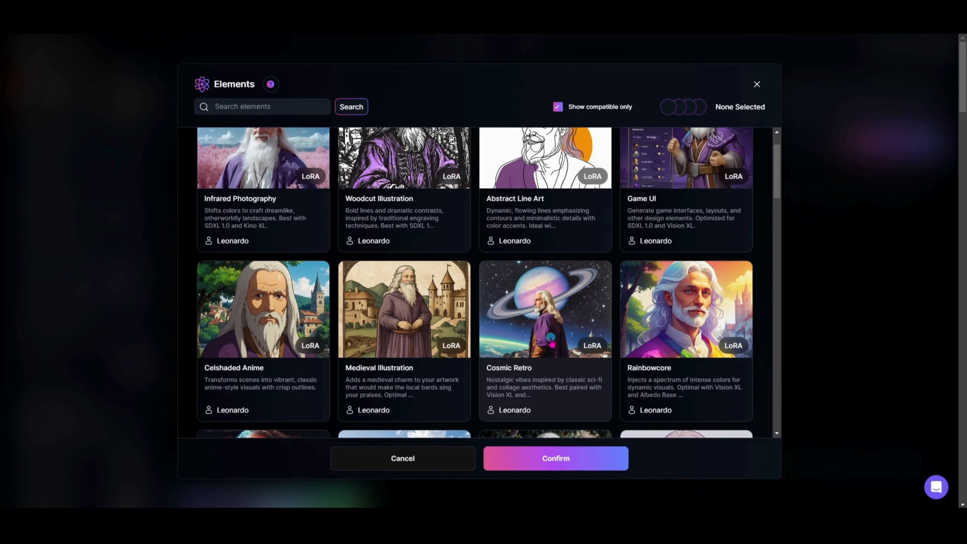
{"action": "left_click", "coordinate": [542, 338]}
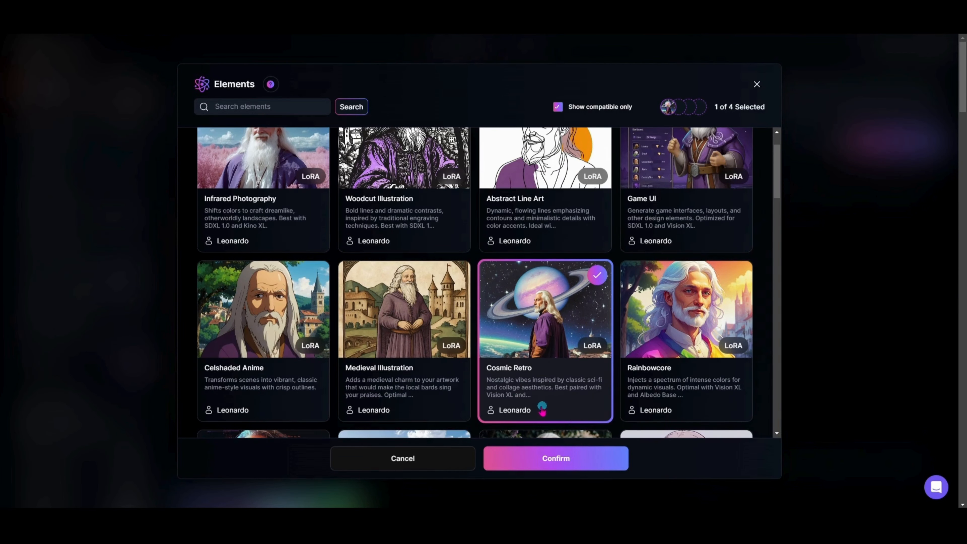
{"action": "left_click", "coordinate": [526, 396]}
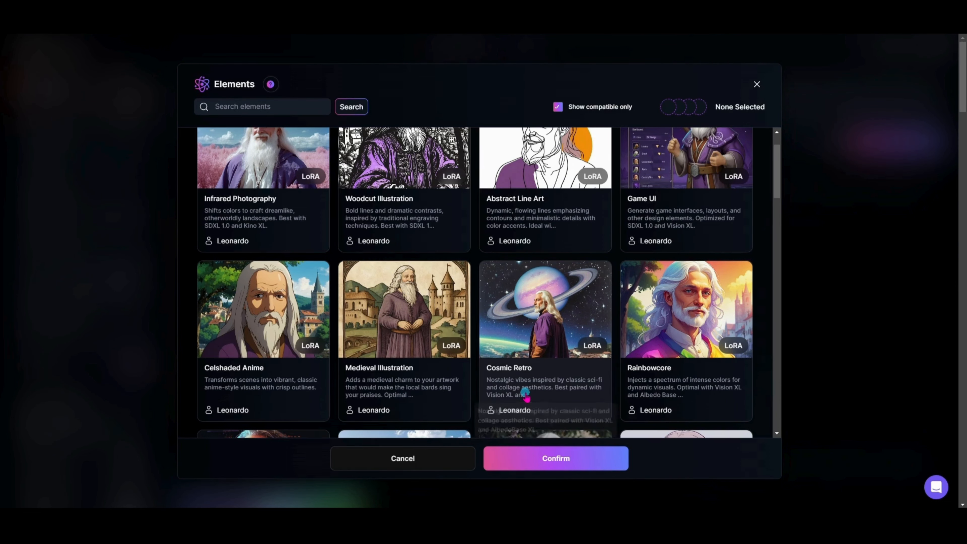
{"action": "left_click", "coordinate": [535, 400]}
{"action": "left_click", "coordinate": [551, 461]}
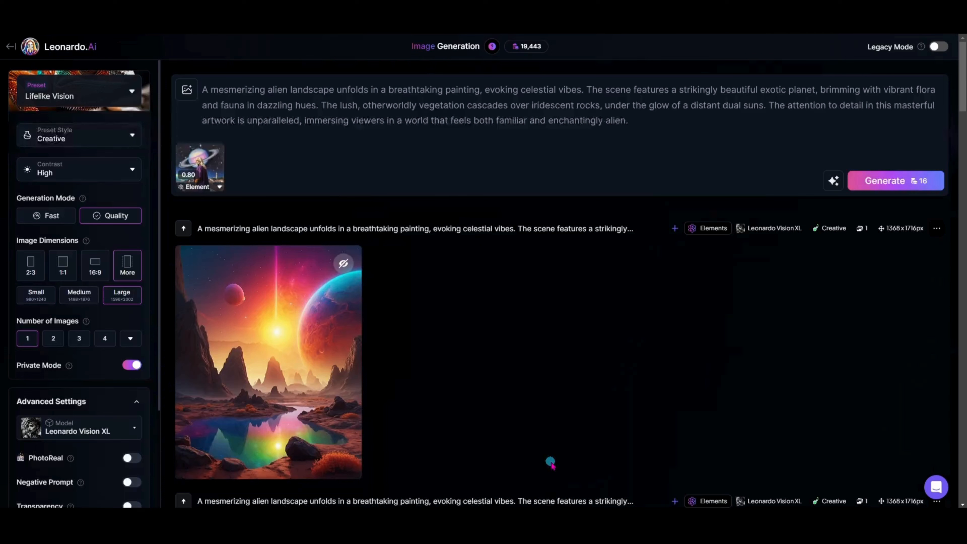
Enlarge and close the newest generated landscape, and set the Cosmic Retro element's strength to 1.00
{"action": "left_click", "coordinate": [285, 340]}
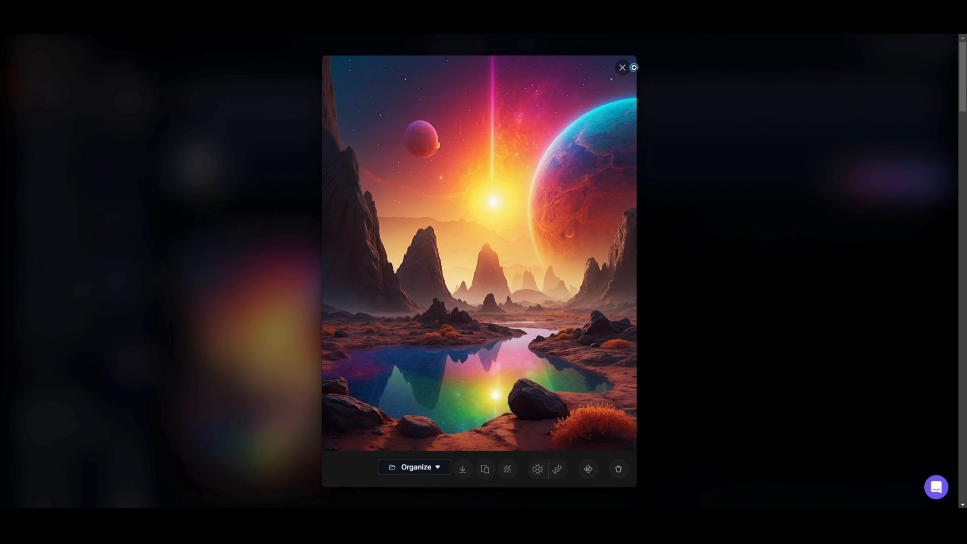
{"action": "left_click", "coordinate": [622, 67]}
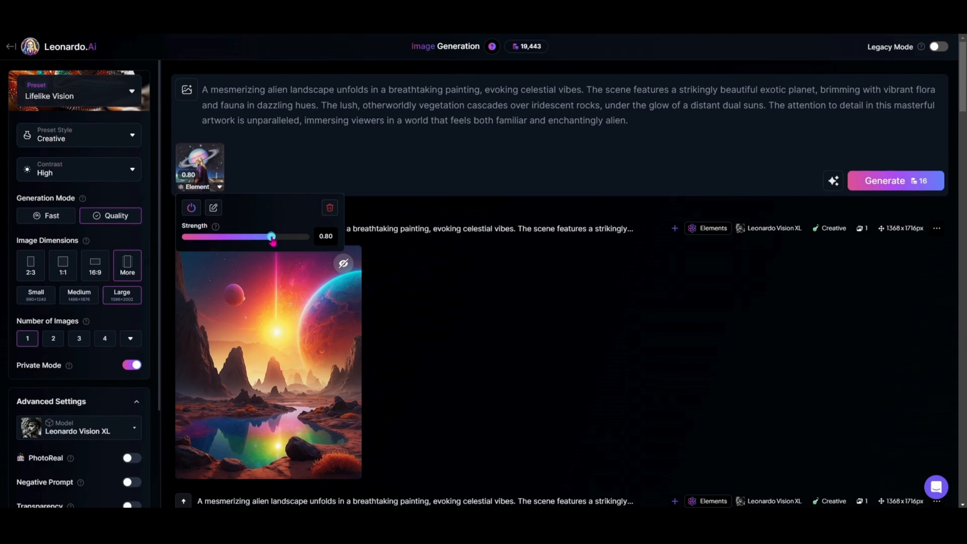
{"action": "left_click_drag", "start_coordinate": [272, 240], "coordinate": [278, 240]}
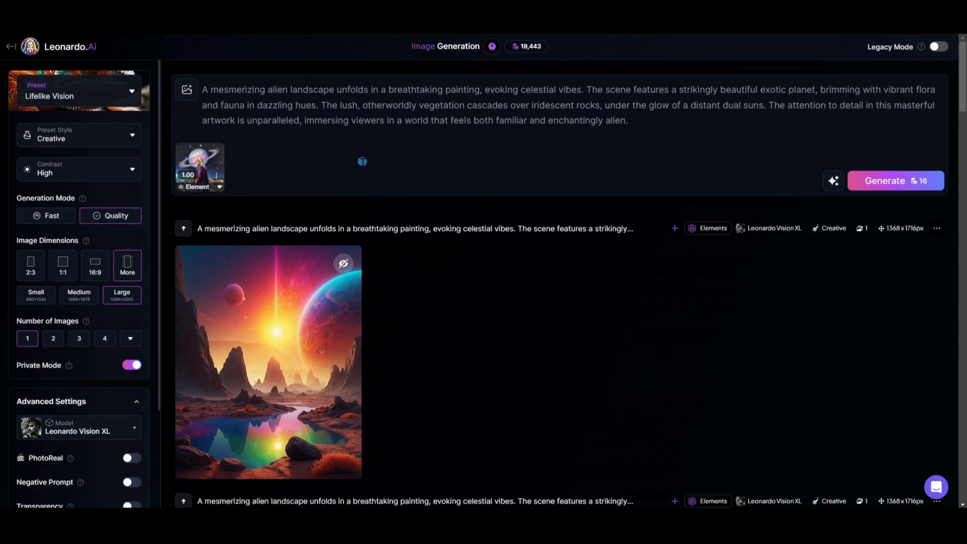
Check the Cosmic Retro selection in the full Elements library and close the library without changing it
{"action": "mouse_move", "coordinate": [212, 162]}
{"action": "left_click", "coordinate": [188, 91]}
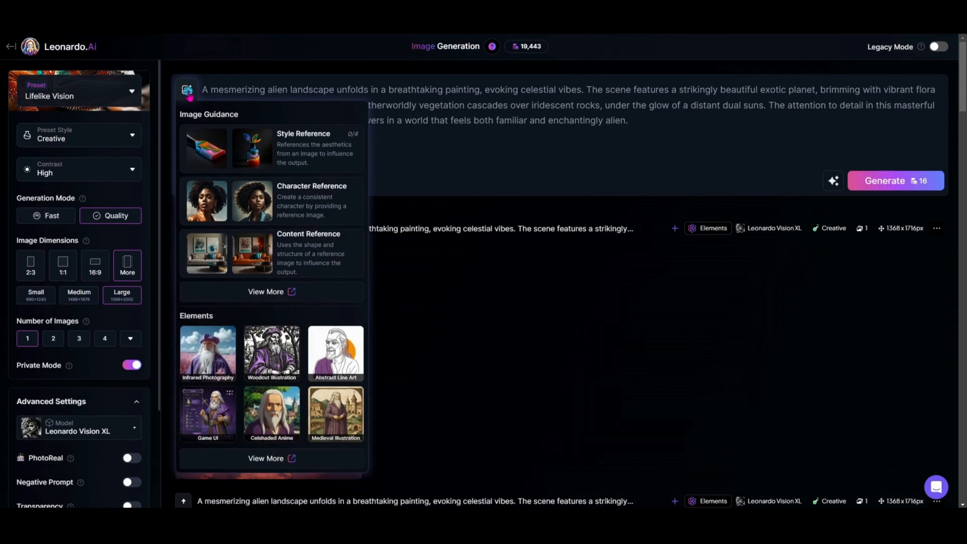
{"action": "left_click", "coordinate": [270, 457]}
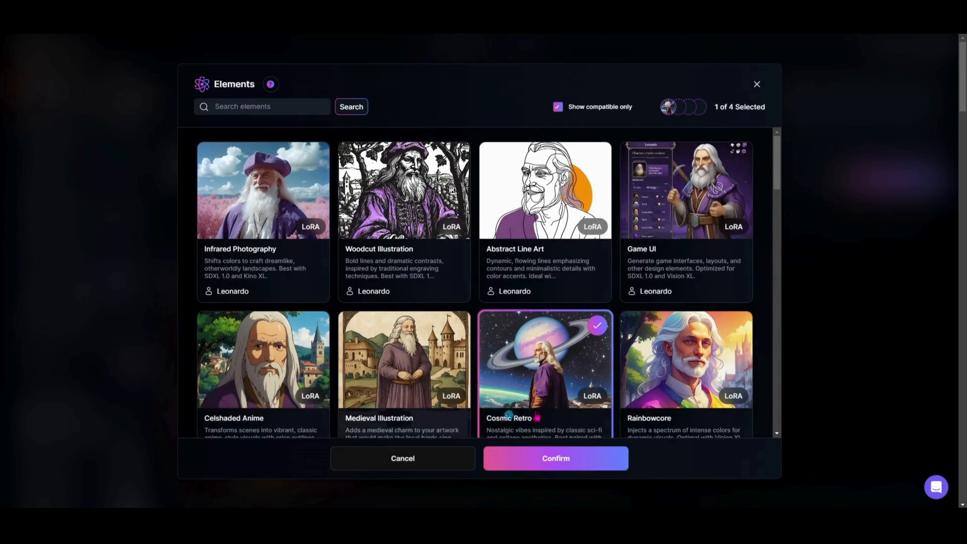
{"action": "left_click", "coordinate": [757, 85]}
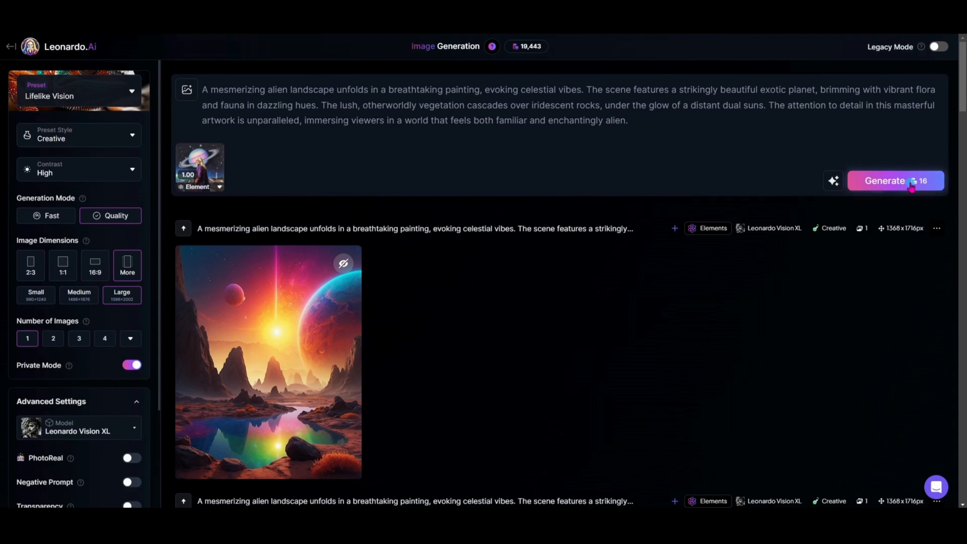
Generate an alien landscape image with the Cosmic Retro element at strength 1.00
{"action": "left_click", "coordinate": [895, 180]}
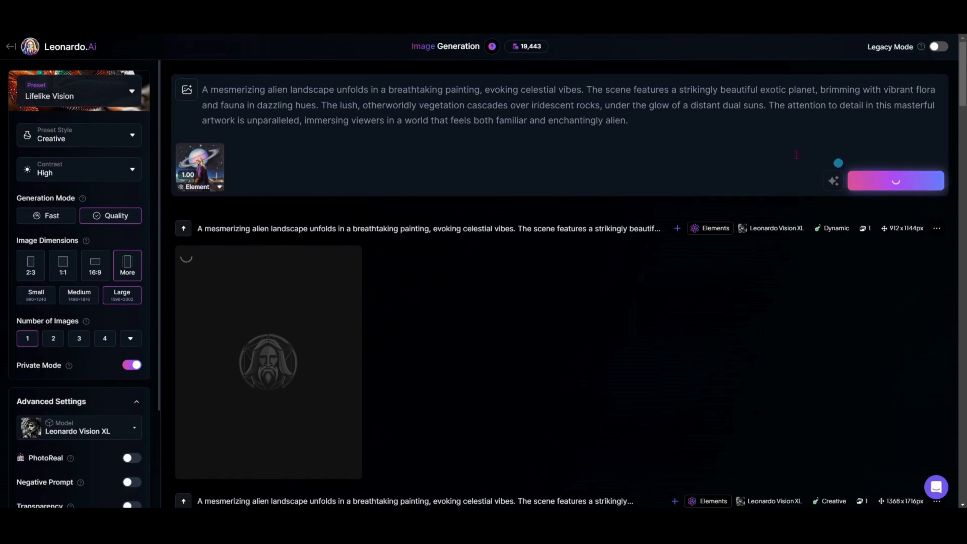
{"action": "left_click", "coordinate": [189, 91]}
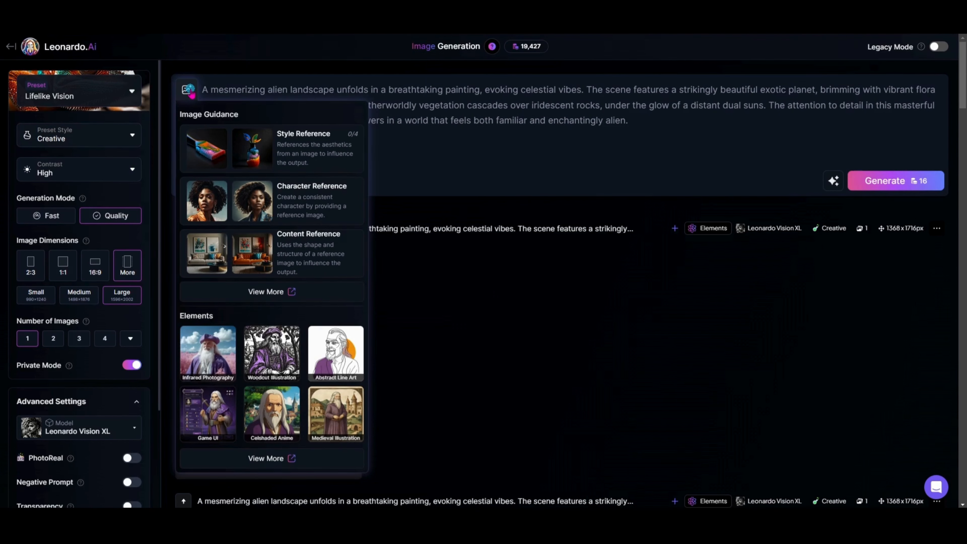
{"action": "left_click", "coordinate": [432, 373]}
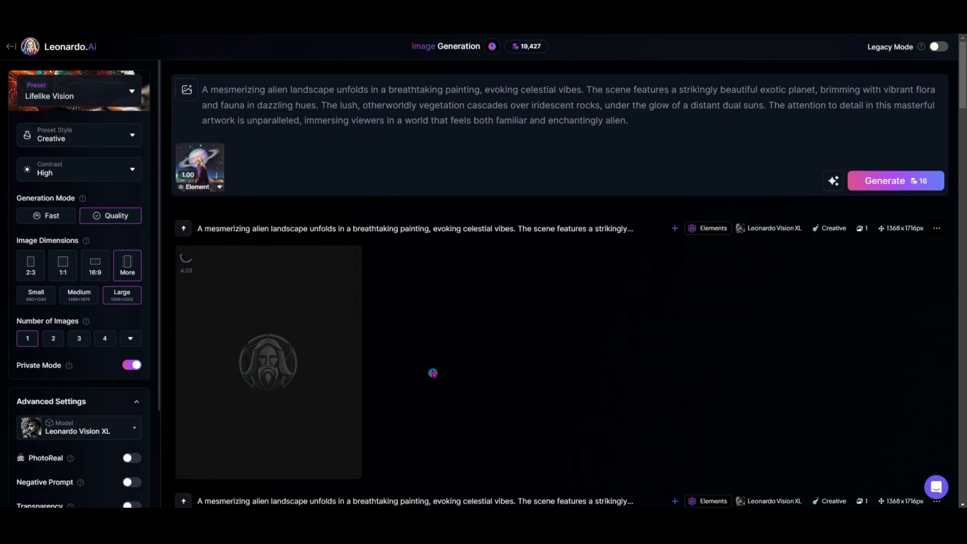
Generate two more images from the same prompt with the Cosmic Retro strength set to 0.70 and to 0.30
{"action": "left_click", "coordinate": [211, 191]}
{"action": "left_click_drag", "start_coordinate": [283, 236], "coordinate": [263, 238]}
{"action": "left_click", "coordinate": [866, 182]}
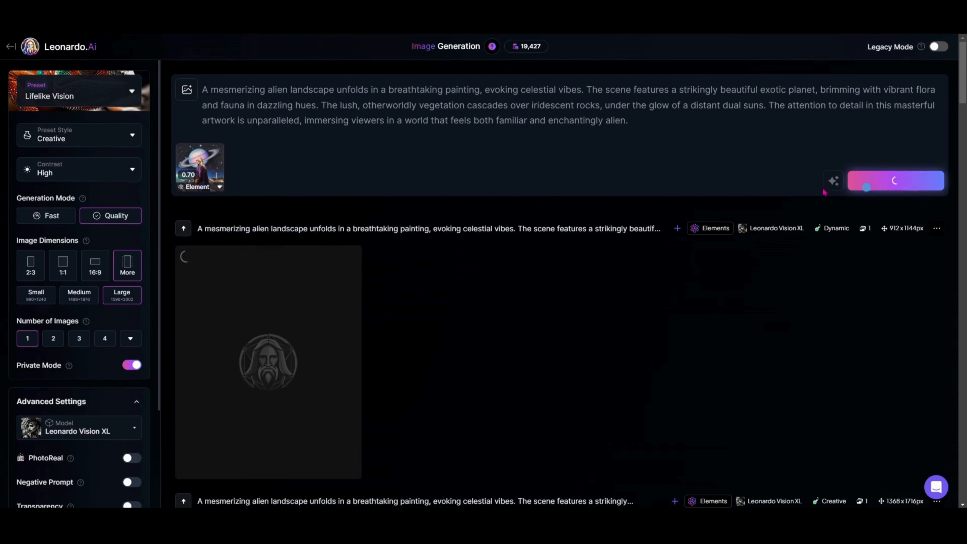
{"action": "left_click", "coordinate": [214, 190]}
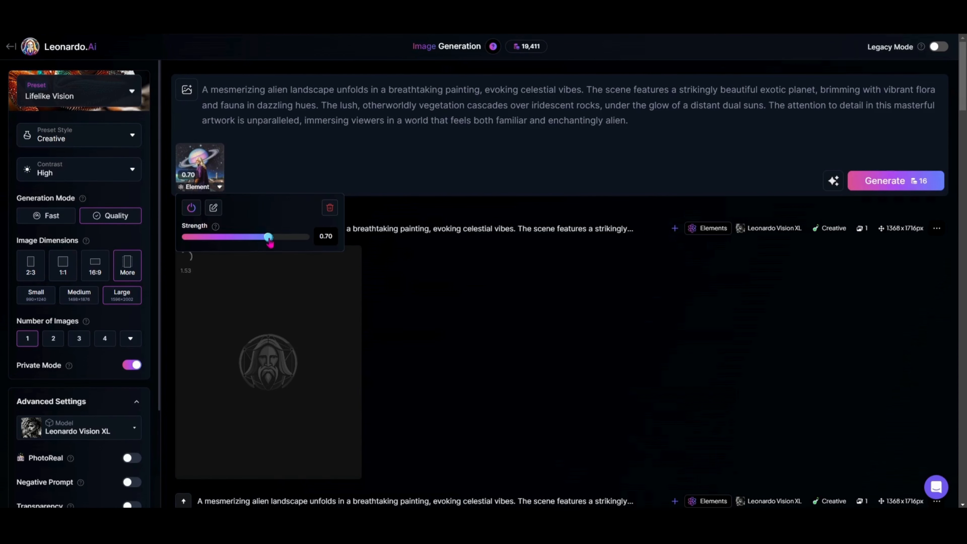
{"action": "left_click_drag", "start_coordinate": [269, 241], "coordinate": [258, 242]}
{"action": "left_click", "coordinate": [884, 181]}
Examine the Cosmic Retro results enlarged one after another to compare how the element strengths affect the image
{"action": "scroll", "coordinate": [620, 340], "scroll_direction": "down", "scroll_amount": 5}
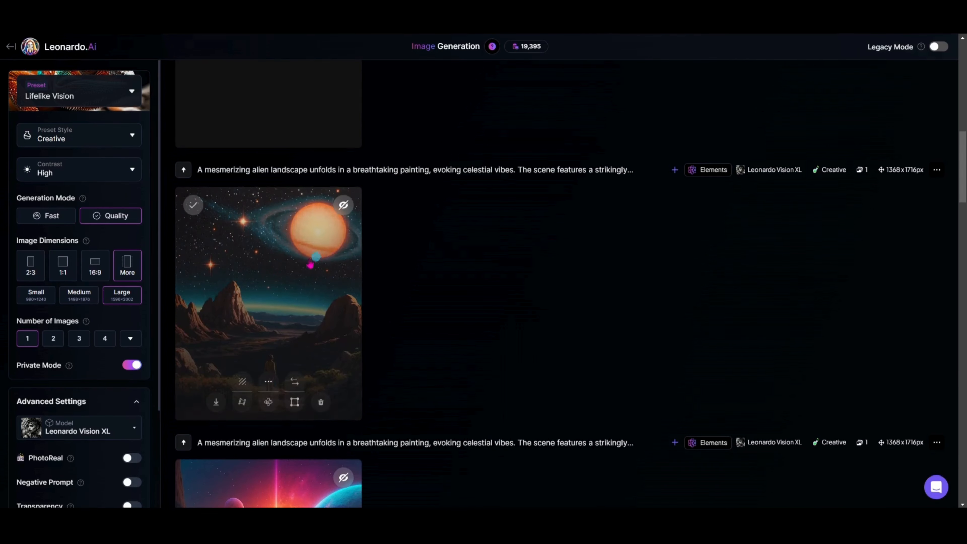
{"action": "left_click", "coordinate": [267, 269]}
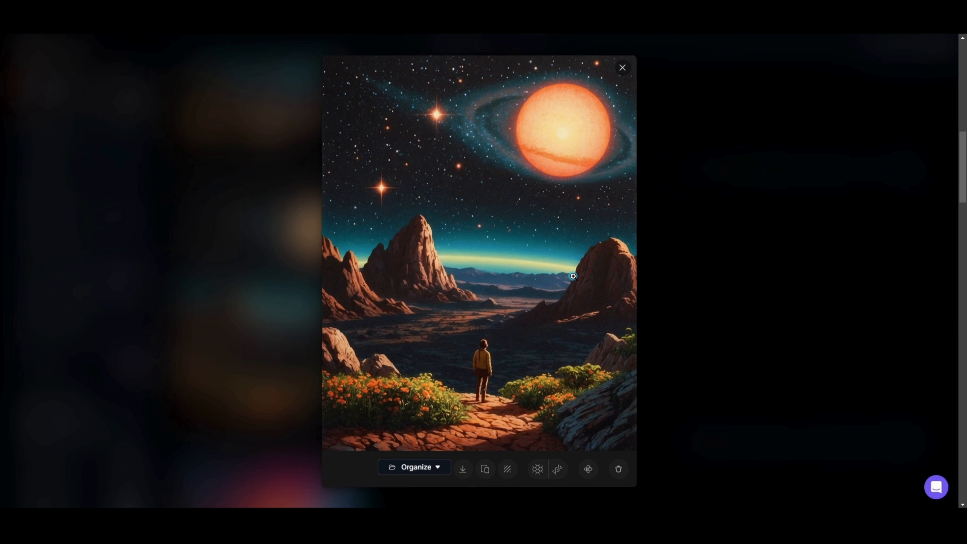
{"action": "left_click", "coordinate": [631, 70]}
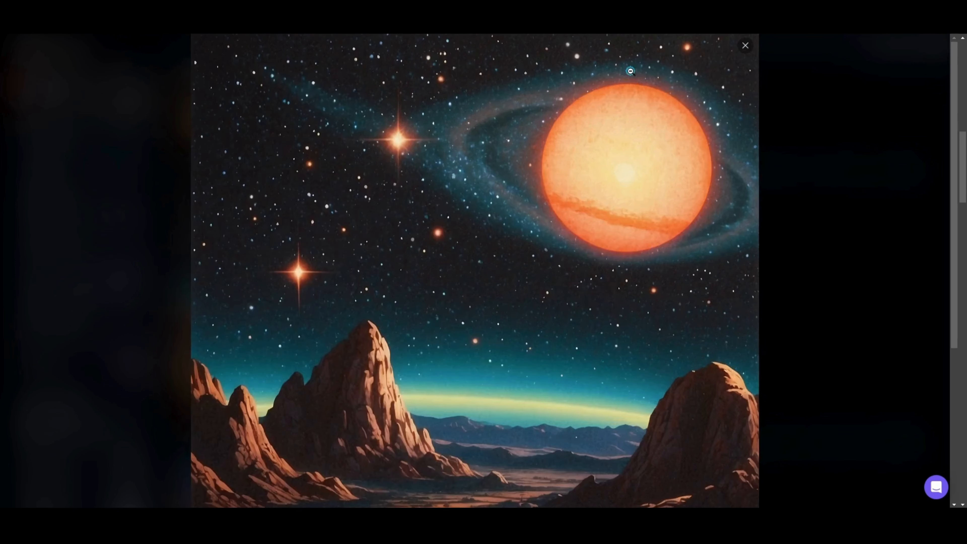
{"action": "scroll", "coordinate": [697, 205], "scroll_direction": "down", "scroll_amount": 1}
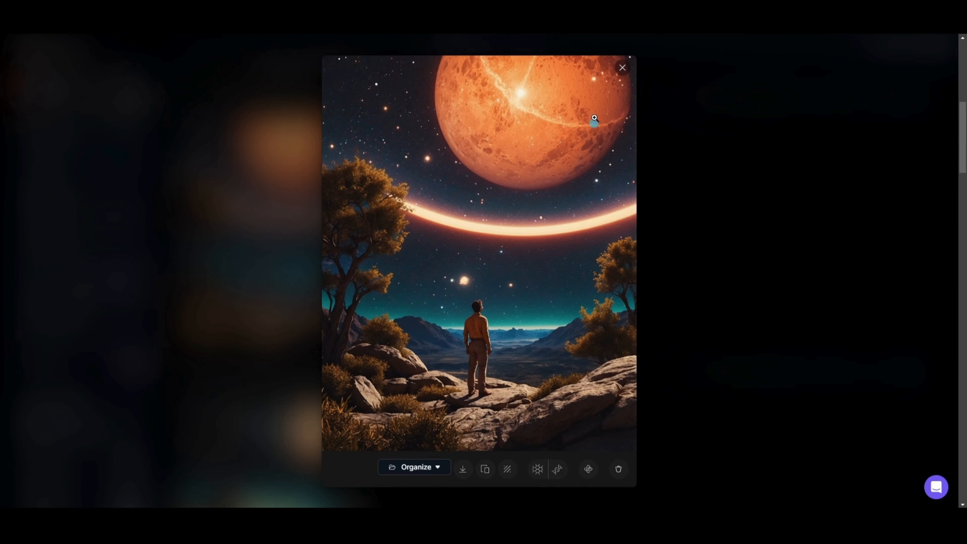
{"action": "left_click", "coordinate": [621, 69]}
{"action": "scroll", "coordinate": [503, 299], "scroll_direction": "up", "scroll_amount": 10}
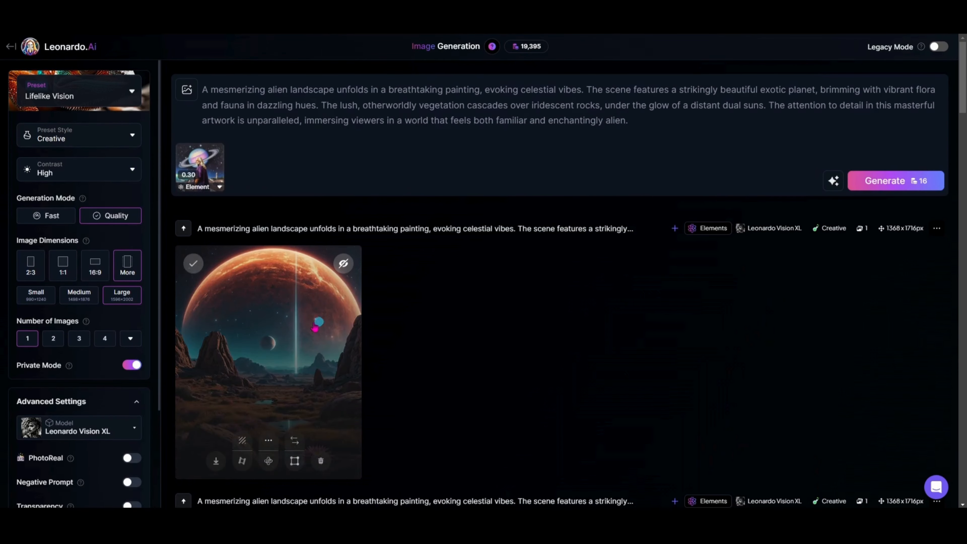
{"action": "left_click", "coordinate": [283, 330]}
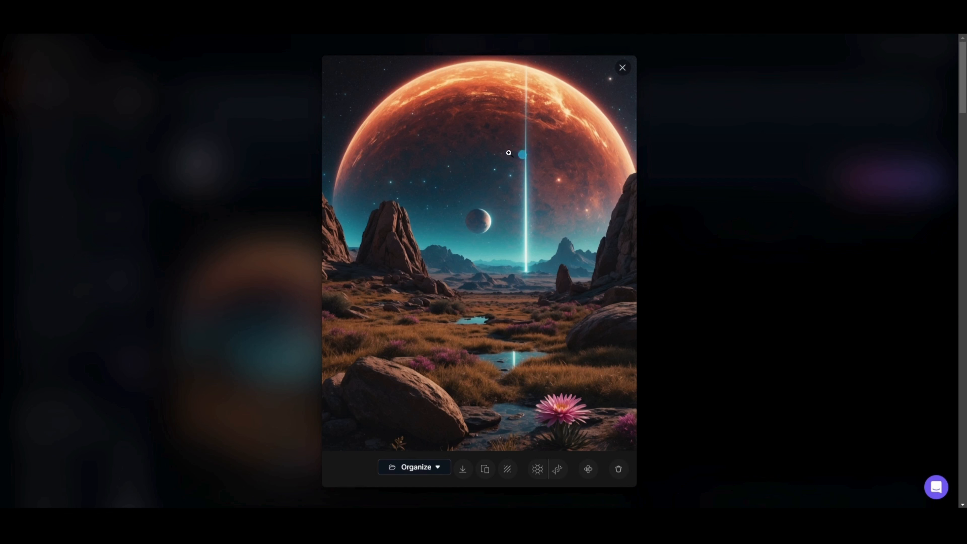
{"action": "left_click", "coordinate": [623, 70]}
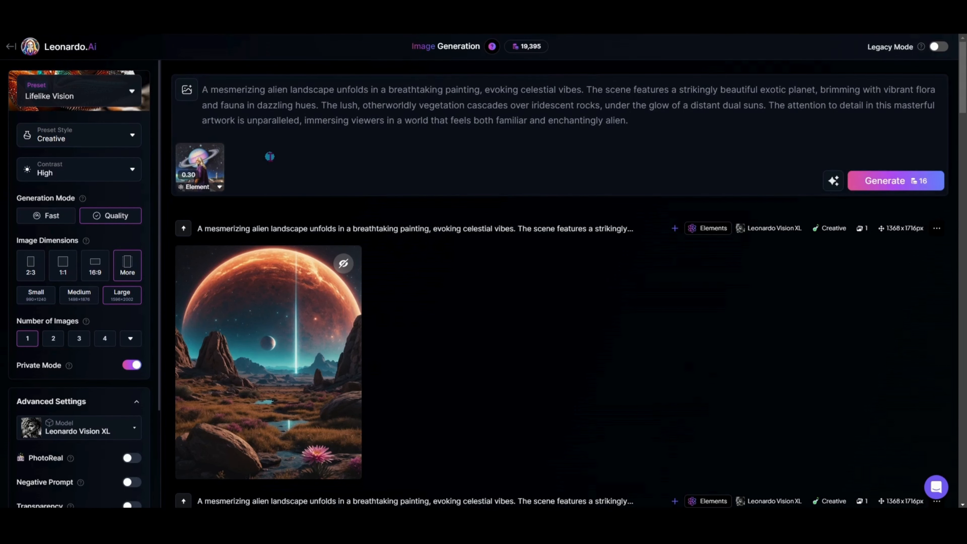
Add the Glowwave element alongside Cosmic Retro from the full elements library
{"action": "left_click", "coordinate": [190, 92]}
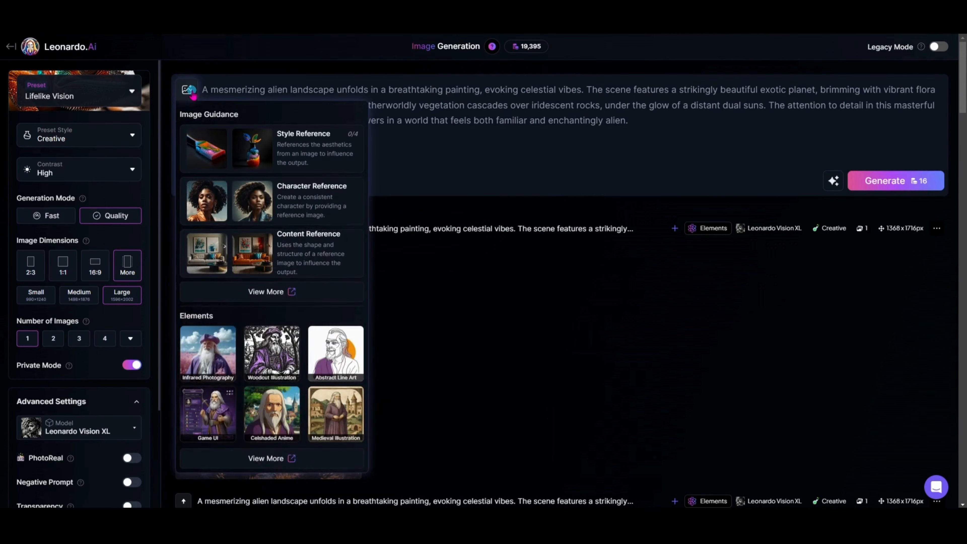
{"action": "left_click", "coordinate": [247, 460]}
{"action": "scroll", "coordinate": [656, 383], "scroll_direction": "down", "scroll_amount": 6}
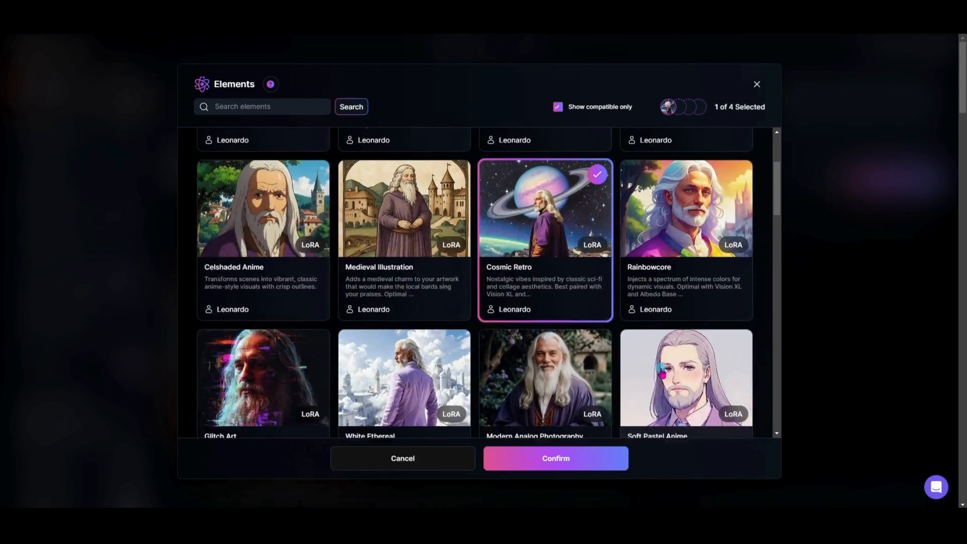
{"action": "scroll", "coordinate": [663, 366], "scroll_direction": "down", "scroll_amount": 3}
{"action": "left_click", "coordinate": [662, 343]}
{"action": "left_click", "coordinate": [593, 461]}
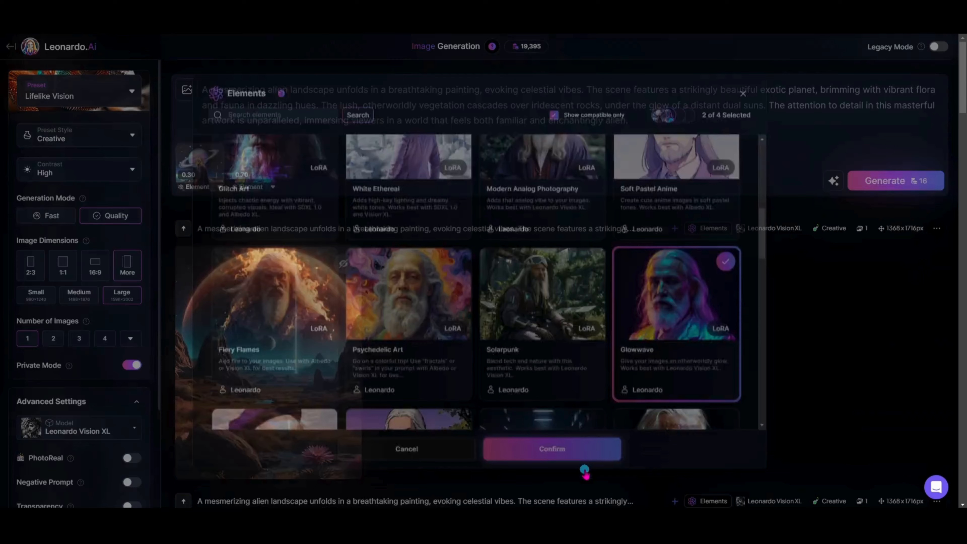
Generate an image with the Glowwave strength set to 0.10 and view the result enlarged
{"action": "left_click", "coordinate": [260, 194]}
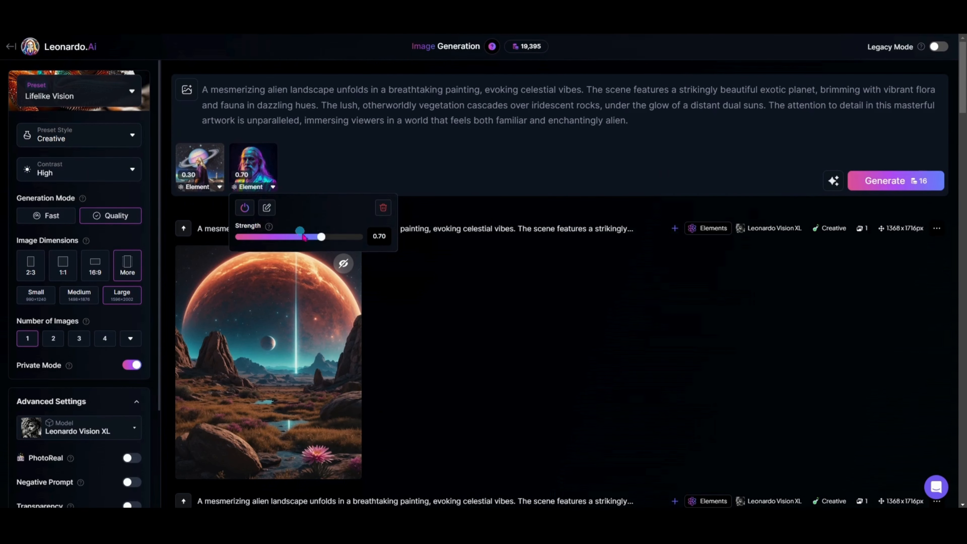
{"action": "left_click_drag", "start_coordinate": [323, 237], "coordinate": [303, 240]}
{"action": "left_click", "coordinate": [564, 354]}
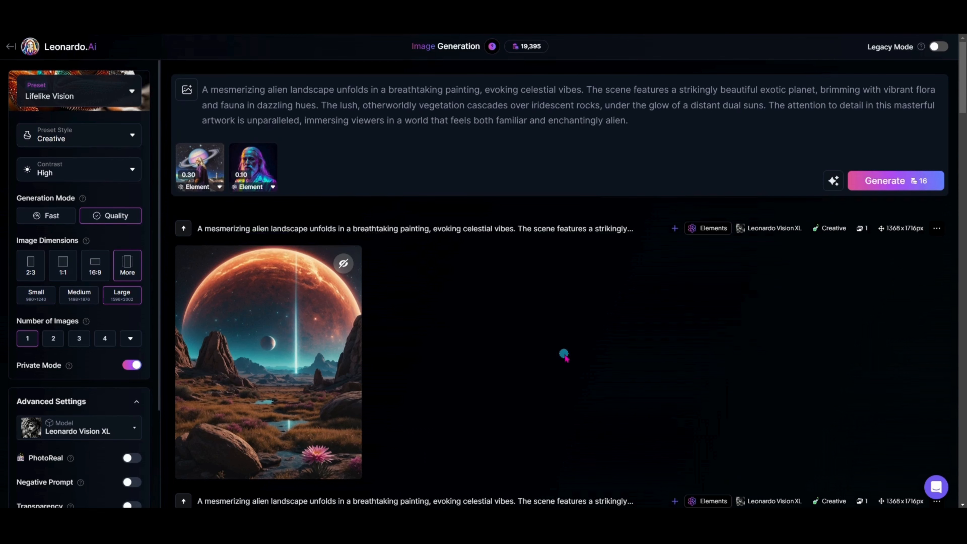
{"action": "left_click", "coordinate": [894, 187]}
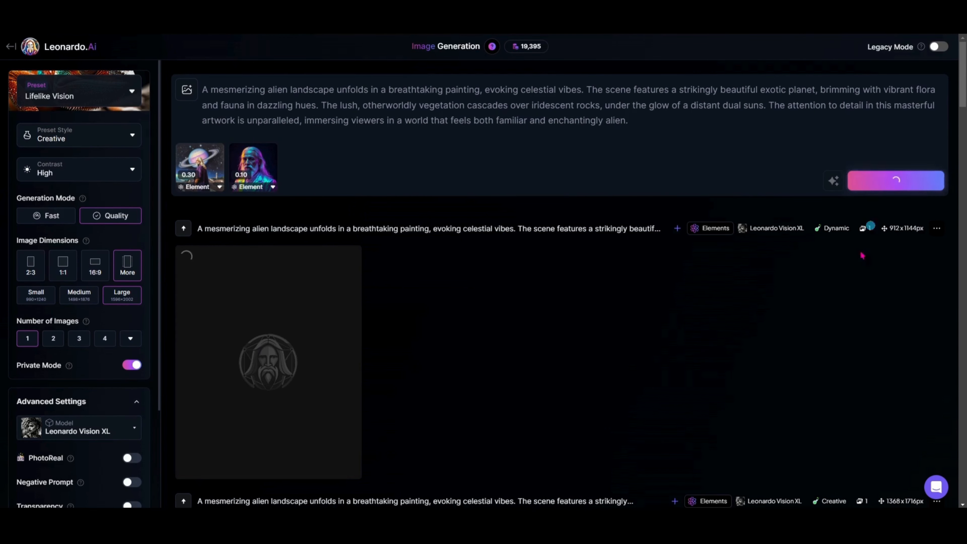
{"action": "left_click", "coordinate": [307, 334]}
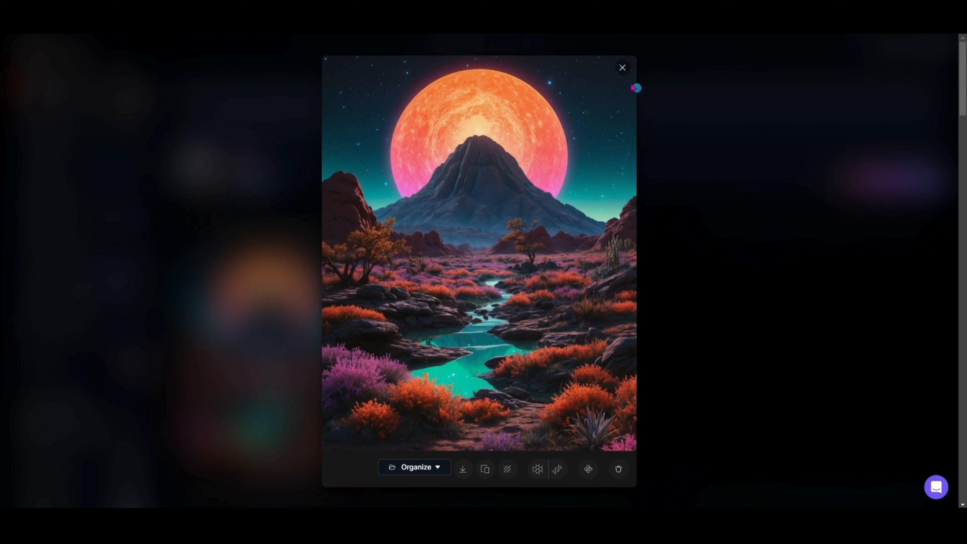
{"action": "left_click", "coordinate": [622, 68]}
Remove both the Glowwave and Cosmic Retro elements from the prompt
{"action": "mouse_move", "coordinate": [273, 149]}
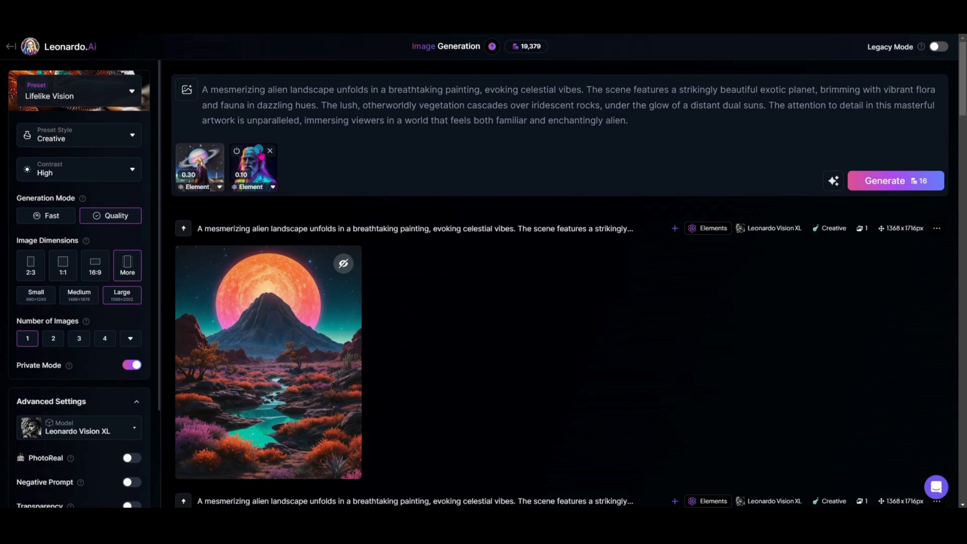
{"action": "left_click", "coordinate": [271, 150]}
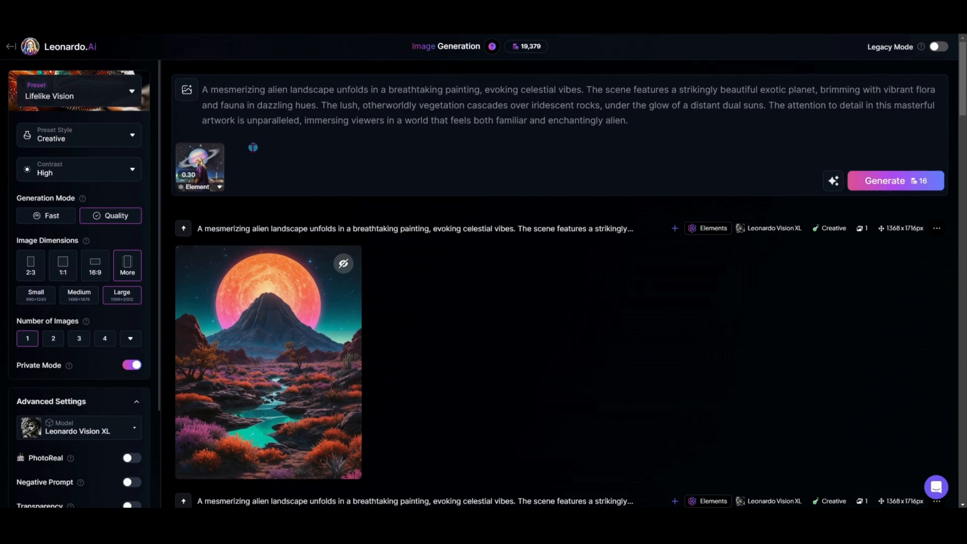
{"action": "left_click", "coordinate": [217, 150]}
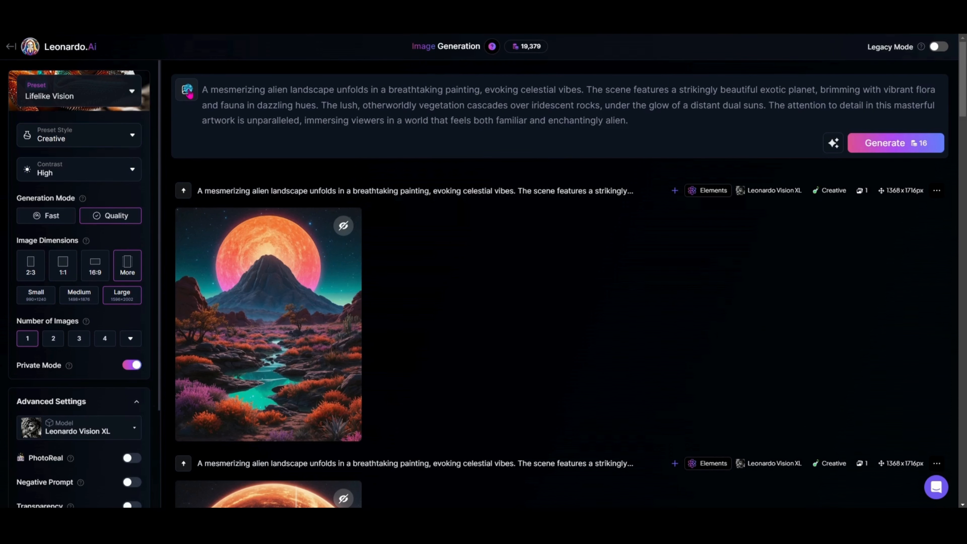
Add the Medieval Illustration element to the prompt from the full elements library
{"action": "left_click", "coordinate": [187, 90]}
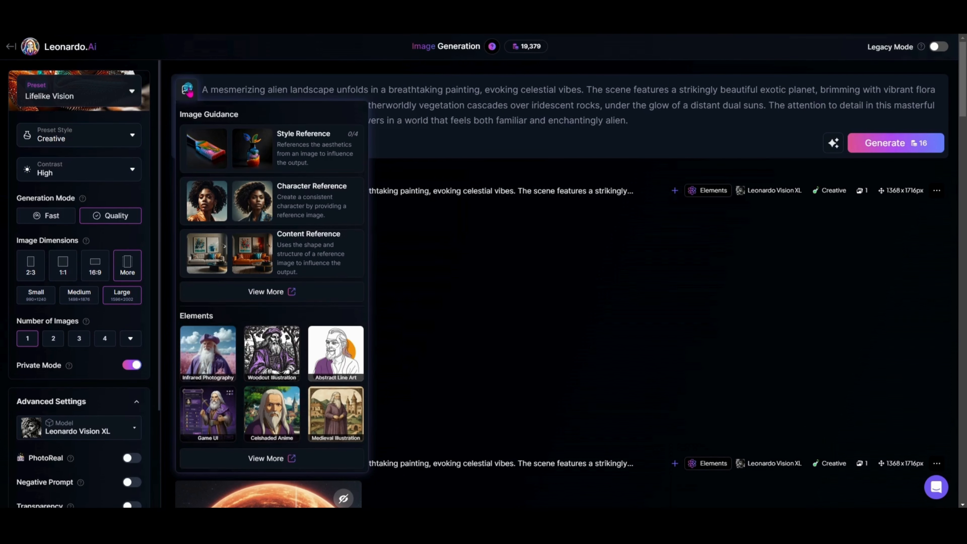
{"action": "left_click", "coordinate": [262, 460]}
{"action": "scroll", "coordinate": [542, 335], "scroll_direction": "down", "scroll_amount": 3}
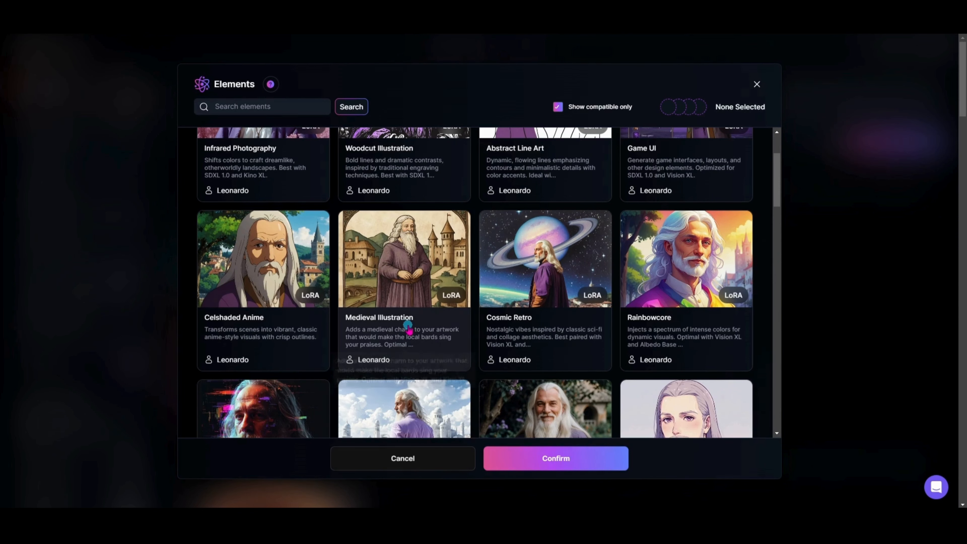
{"action": "left_click", "coordinate": [405, 341]}
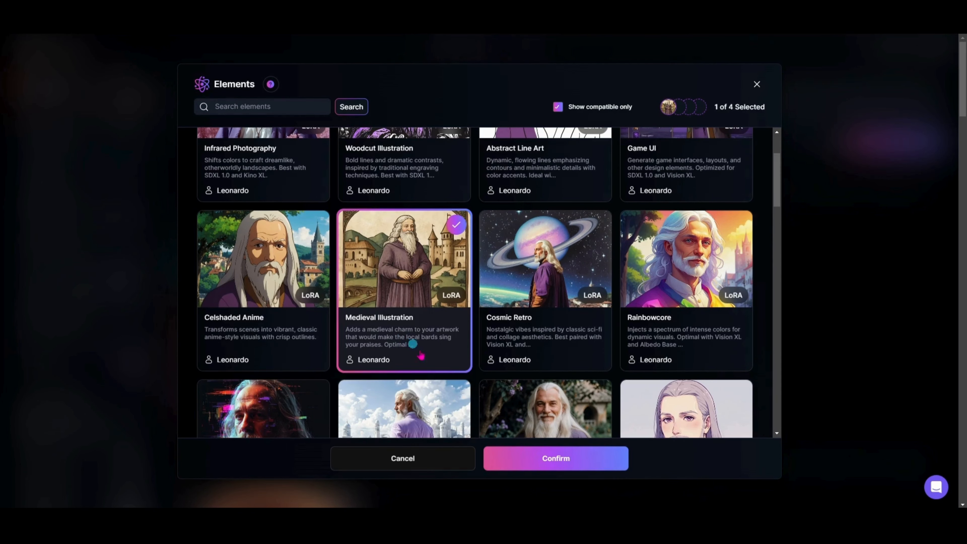
{"action": "left_click", "coordinate": [550, 457]}
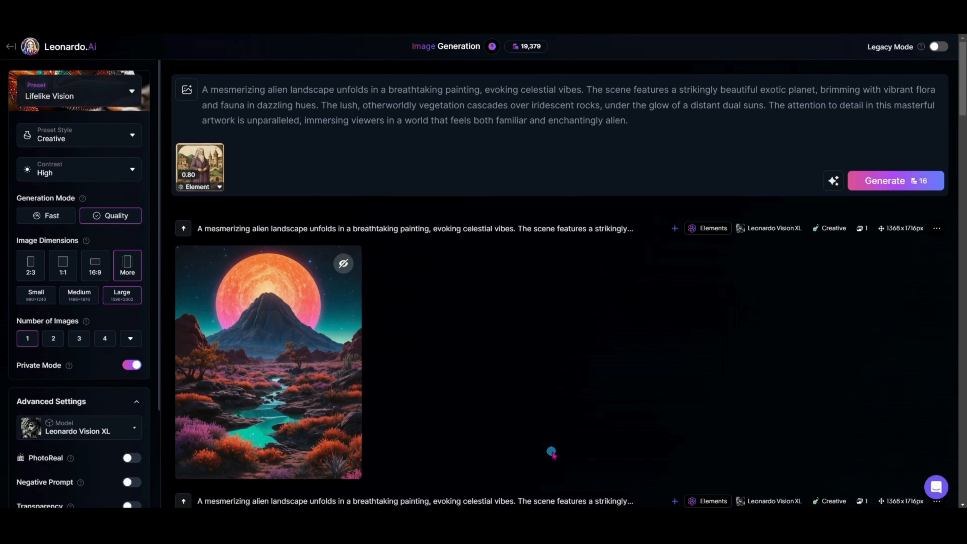
Set the Medieval Illustration strength to 1.00 and generate an image
{"action": "left_click", "coordinate": [219, 187]}
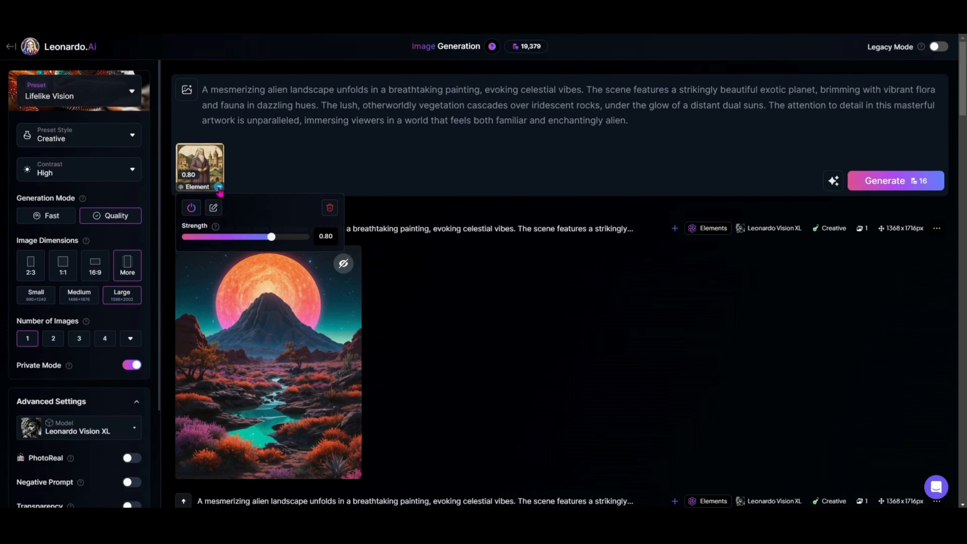
{"action": "left_click_drag", "start_coordinate": [272, 237], "coordinate": [278, 238]}
{"action": "left_click", "coordinate": [871, 181]}
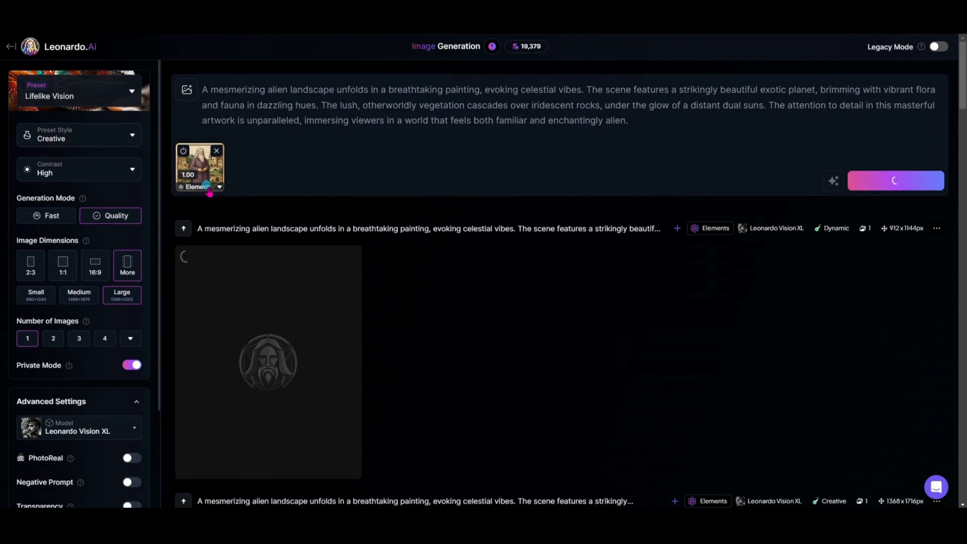
Generate two further images with the Medieval Illustration strength set to 0.70 and to 0.30
{"action": "left_click", "coordinate": [219, 187]}
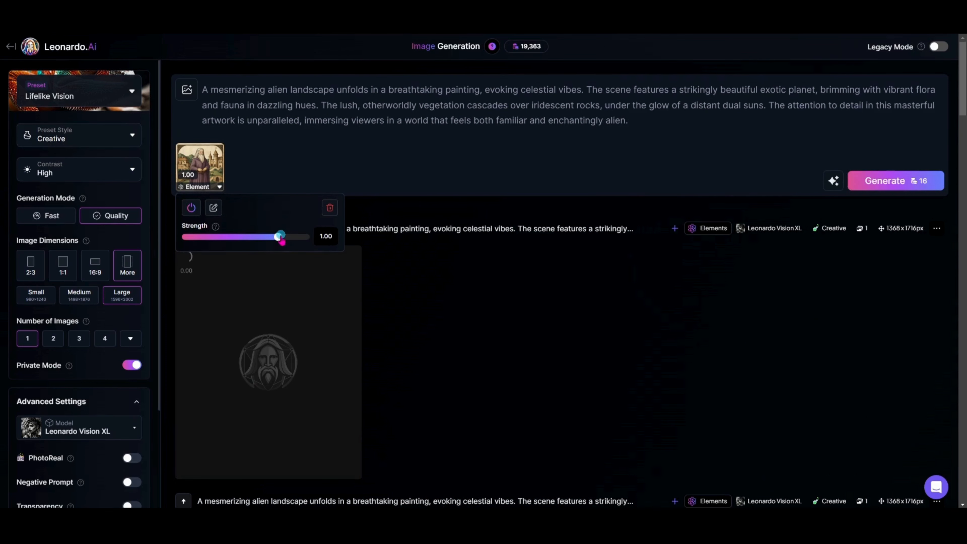
{"action": "left_click_drag", "start_coordinate": [281, 237], "coordinate": [268, 236]}
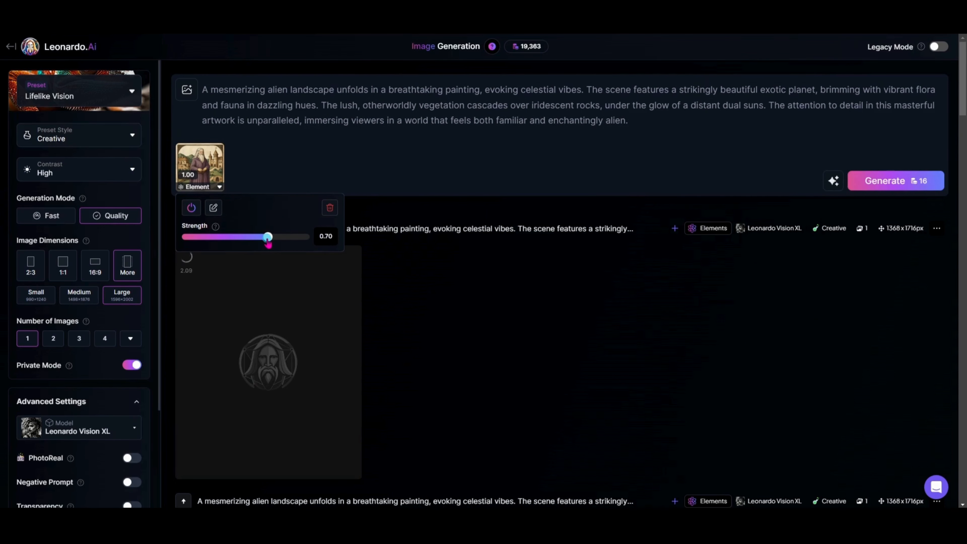
{"action": "left_click", "coordinate": [924, 183]}
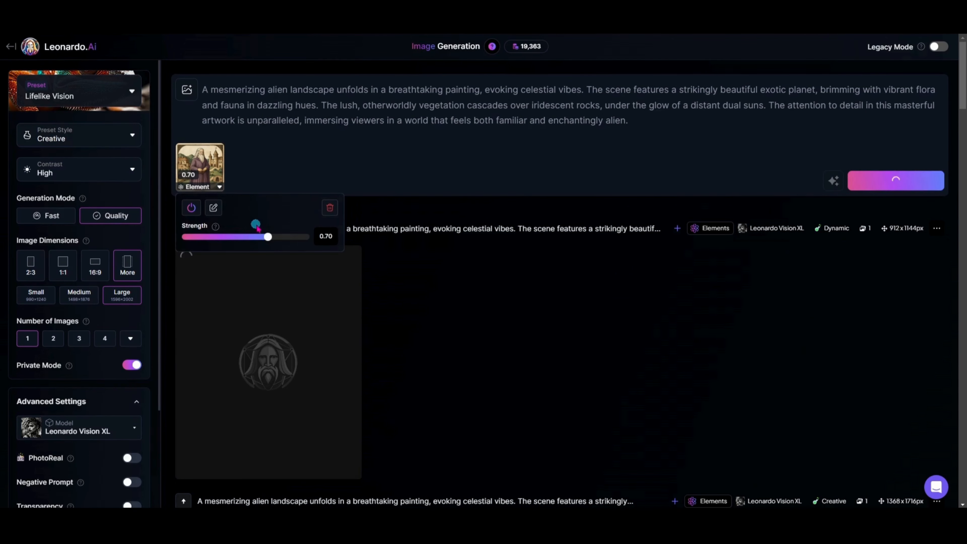
{"action": "left_click_drag", "start_coordinate": [268, 237], "coordinate": [255, 236]}
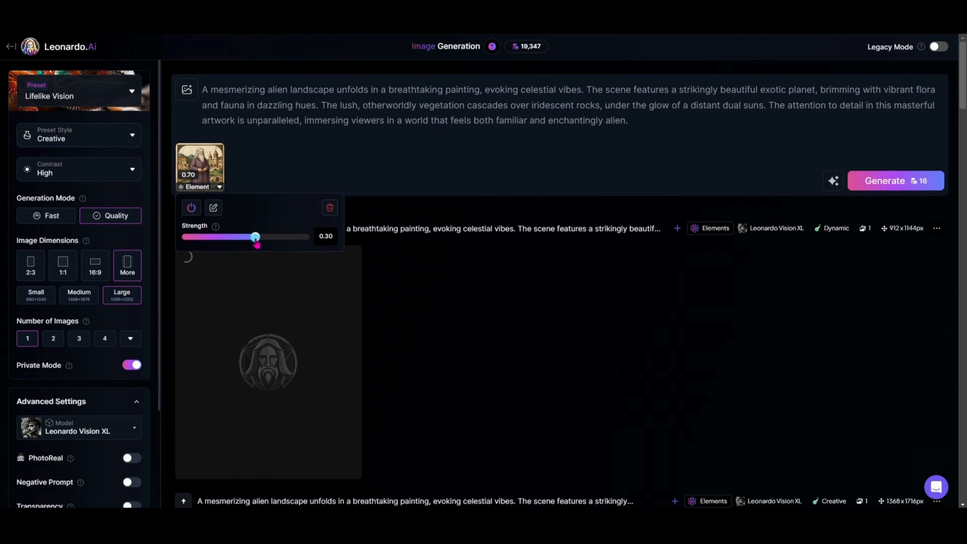
{"action": "left_click", "coordinate": [902, 175]}
View the framed Medieval Illustration landscape with the planets and rising sun enlarged
{"action": "scroll", "coordinate": [288, 295], "scroll_direction": "down", "scroll_amount": 6}
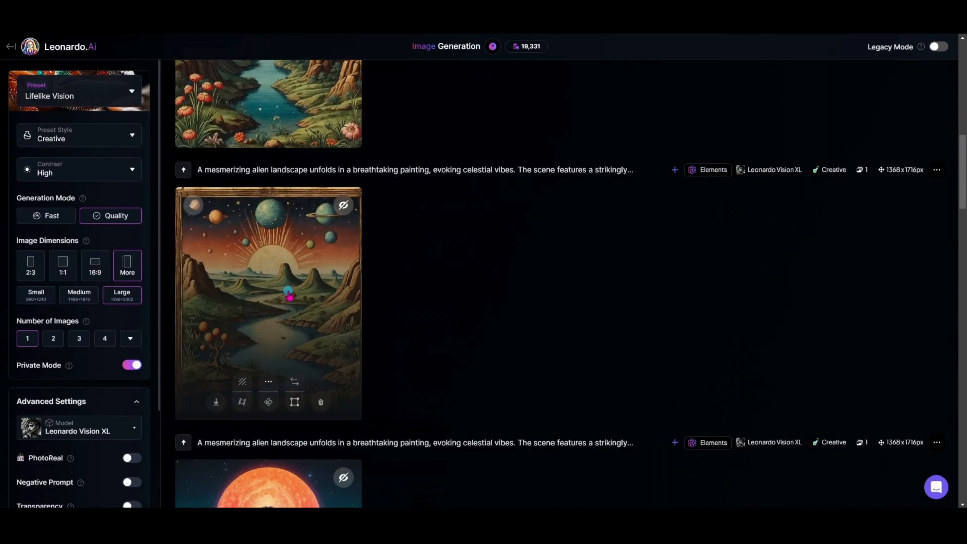
{"action": "left_click", "coordinate": [288, 296]}
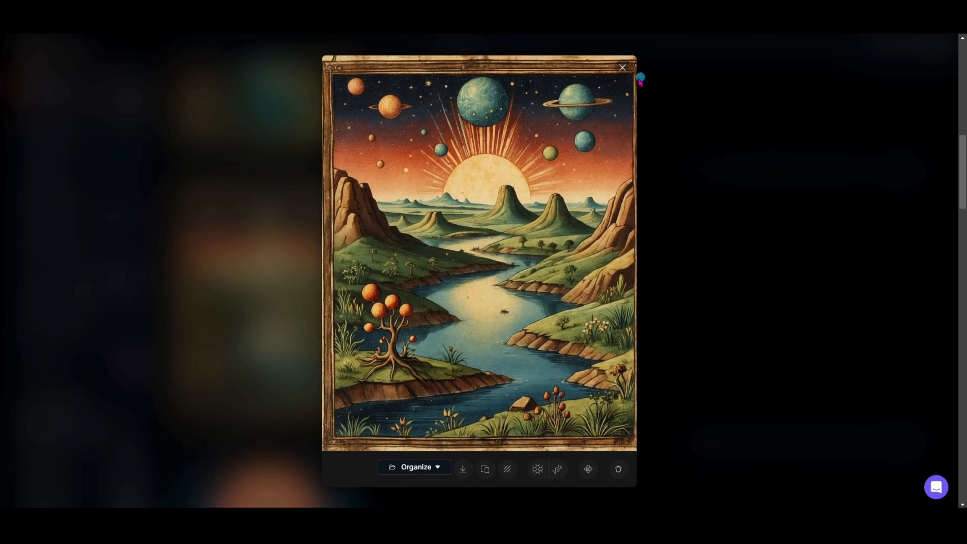
{"action": "left_click", "coordinate": [621, 67]}
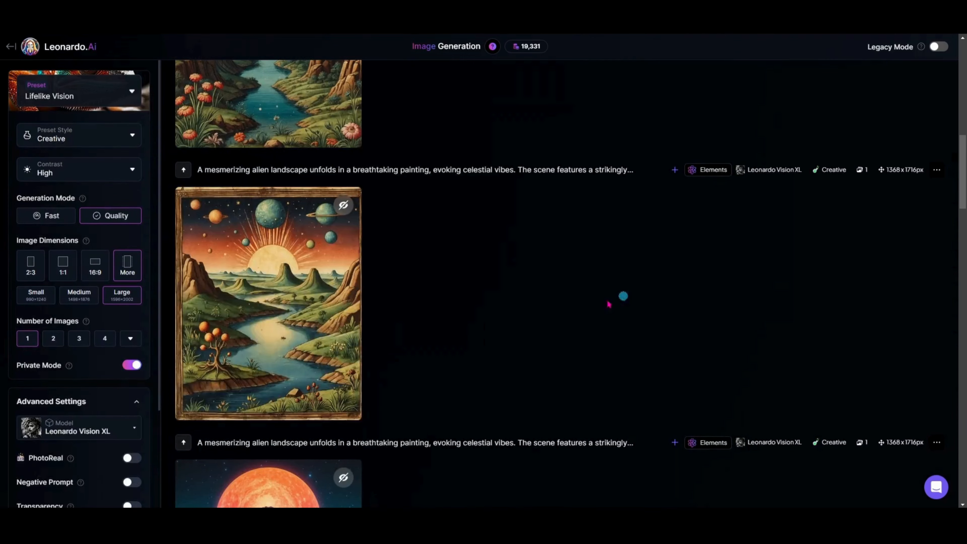
Enlarge the Medieval Illustration landscapes made at strengths 1.00, 0.70 and 0.30 and compare their style
{"action": "left_click", "coordinate": [294, 273]}
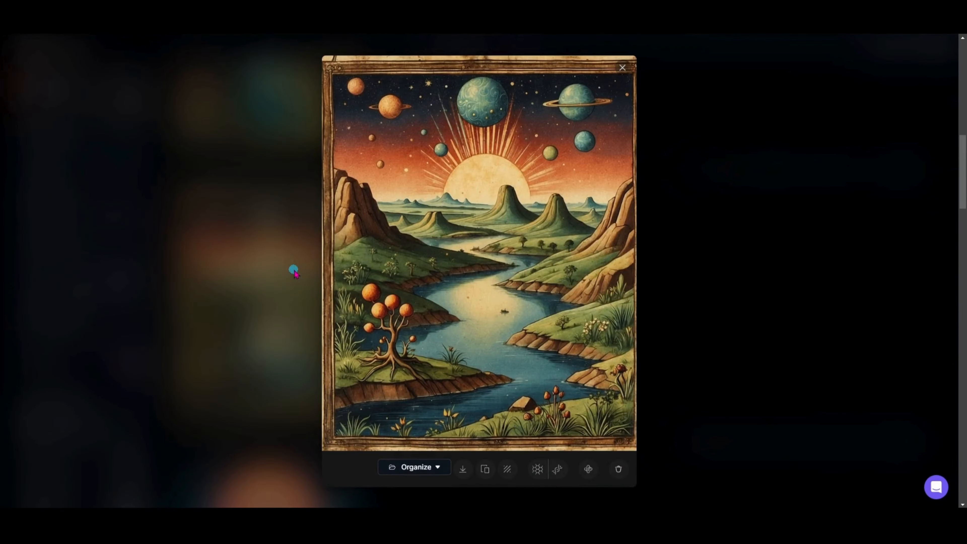
{"action": "left_click", "coordinate": [623, 69]}
{"action": "scroll", "coordinate": [457, 332], "scroll_direction": "down", "scroll_amount": 2}
{"action": "left_click", "coordinate": [279, 270]}
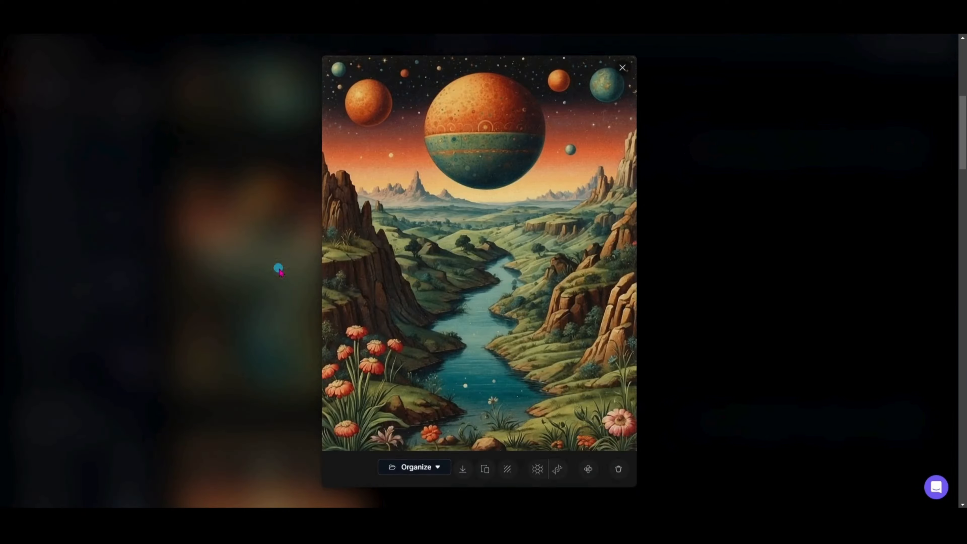
{"action": "left_click", "coordinate": [623, 69]}
{"action": "scroll", "coordinate": [502, 227], "scroll_direction": "up", "scroll_amount": 3}
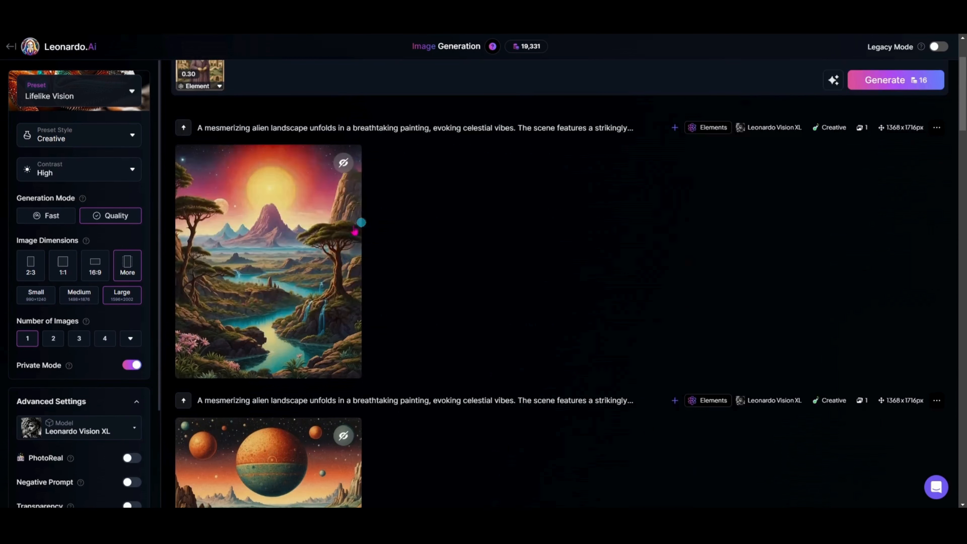
{"action": "left_click", "coordinate": [322, 257]}
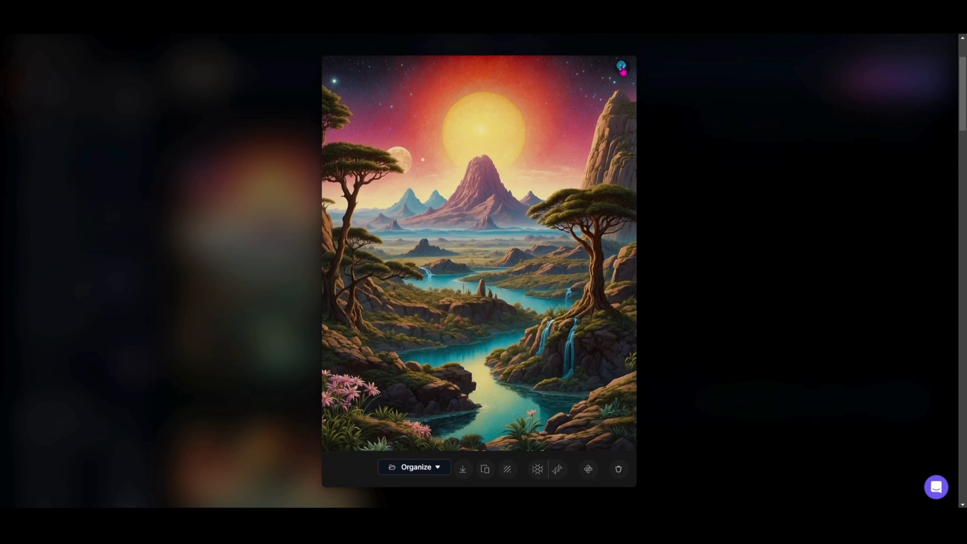
{"action": "left_click", "coordinate": [621, 68]}
{"action": "scroll", "coordinate": [656, 255], "scroll_direction": "down", "scroll_amount": 5}
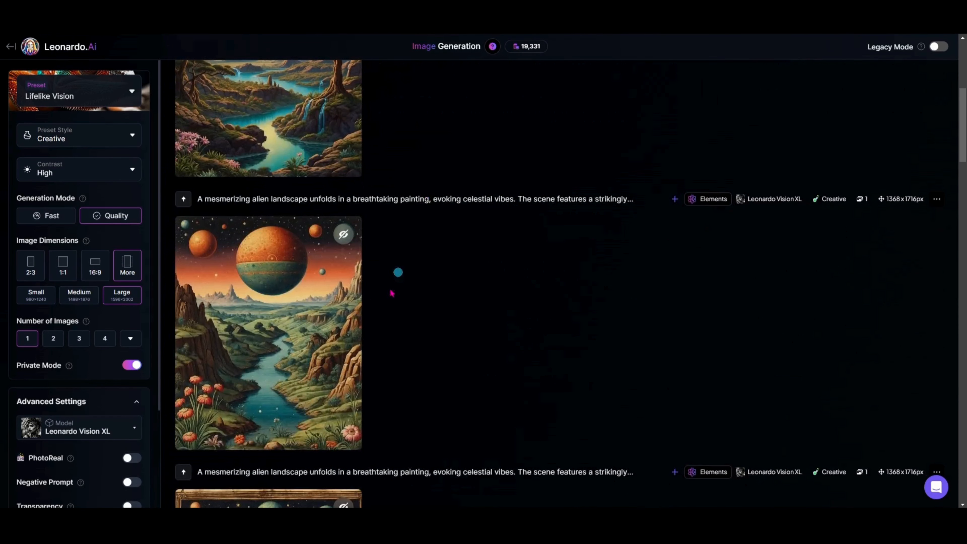
{"action": "left_click", "coordinate": [326, 322]}
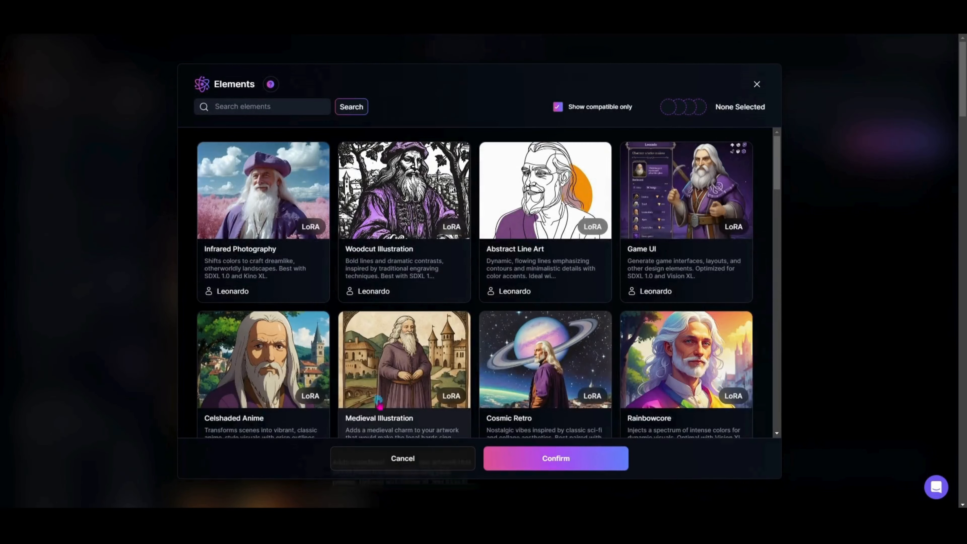
Choose the Celshaded Anime element in the elements library and add it to the prompt
{"action": "scroll", "coordinate": [367, 372], "scroll_direction": "down", "scroll_amount": 3}
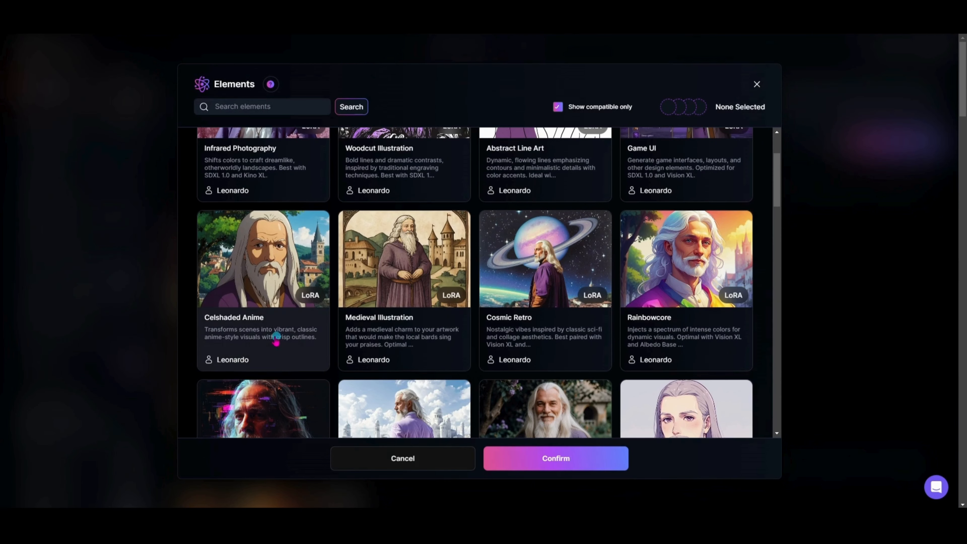
{"action": "left_click", "coordinate": [270, 337]}
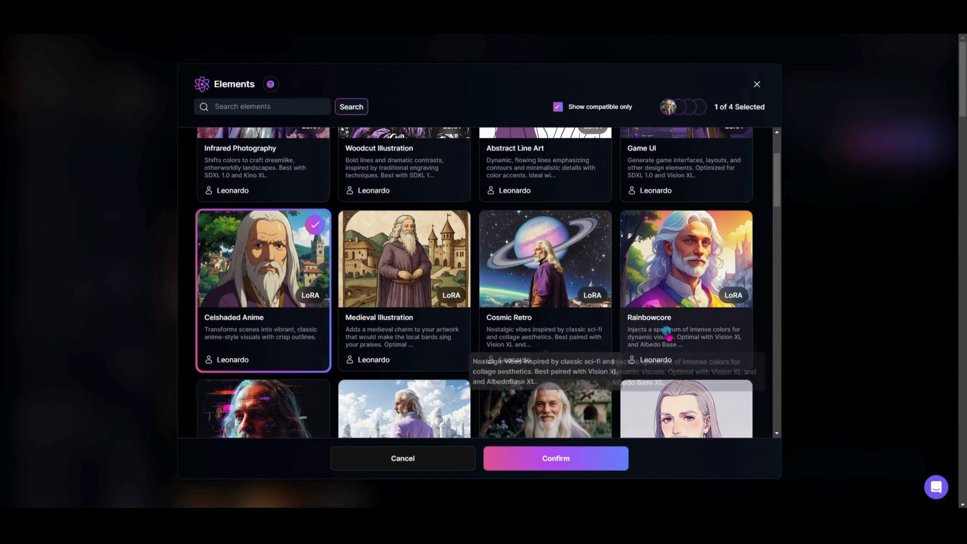
{"action": "left_click", "coordinate": [277, 344]}
{"action": "left_click", "coordinate": [277, 344]}
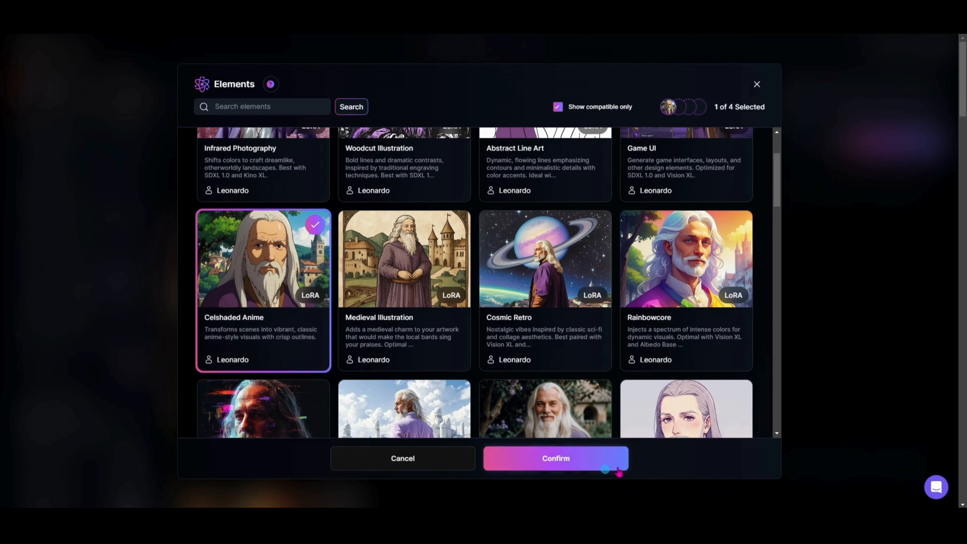
{"action": "left_click", "coordinate": [617, 458]}
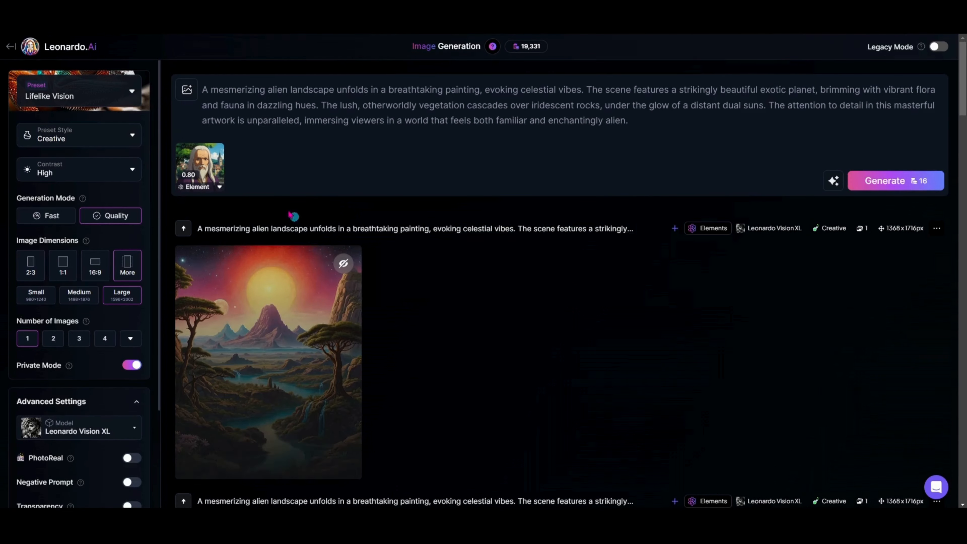
Switch the generation preset to Anime
{"action": "left_click", "coordinate": [123, 98]}
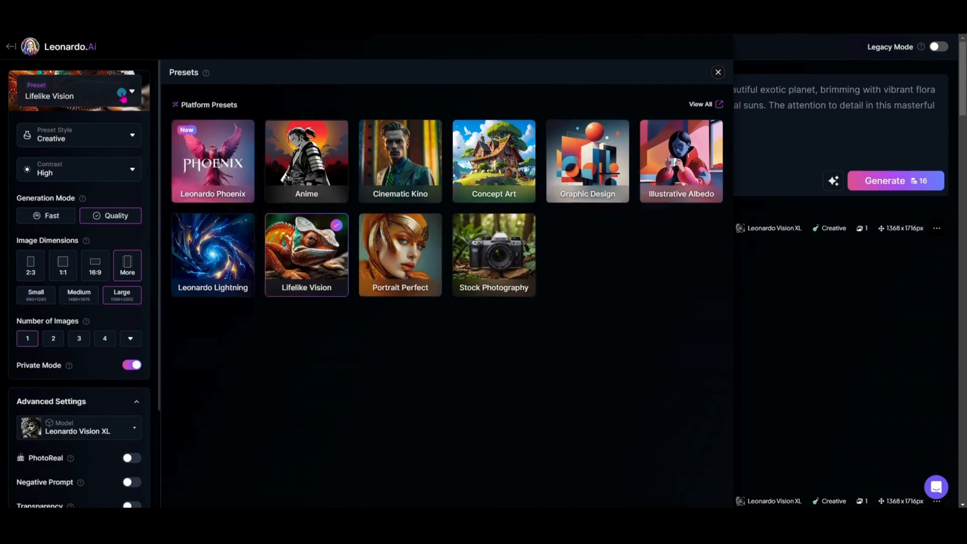
{"action": "left_click", "coordinate": [303, 174]}
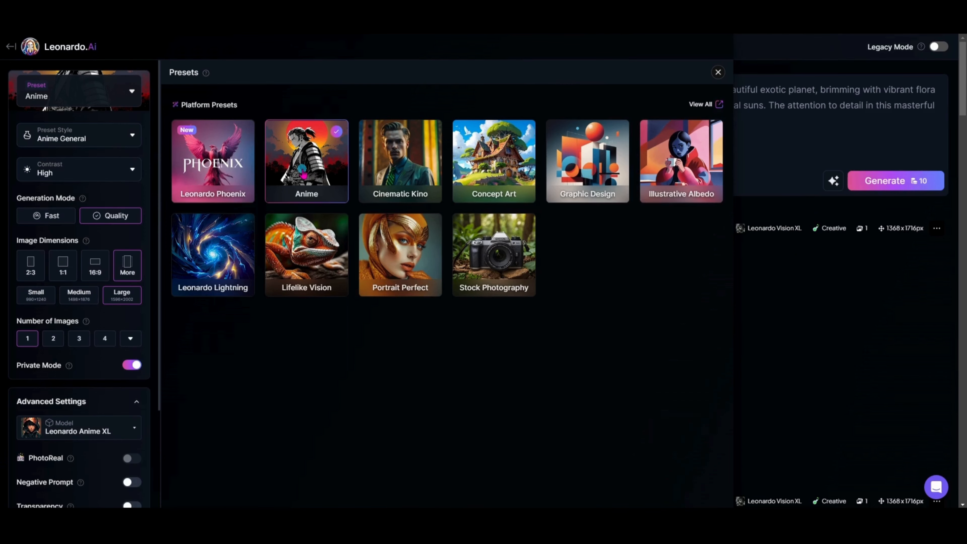
{"action": "left_click", "coordinate": [719, 74]}
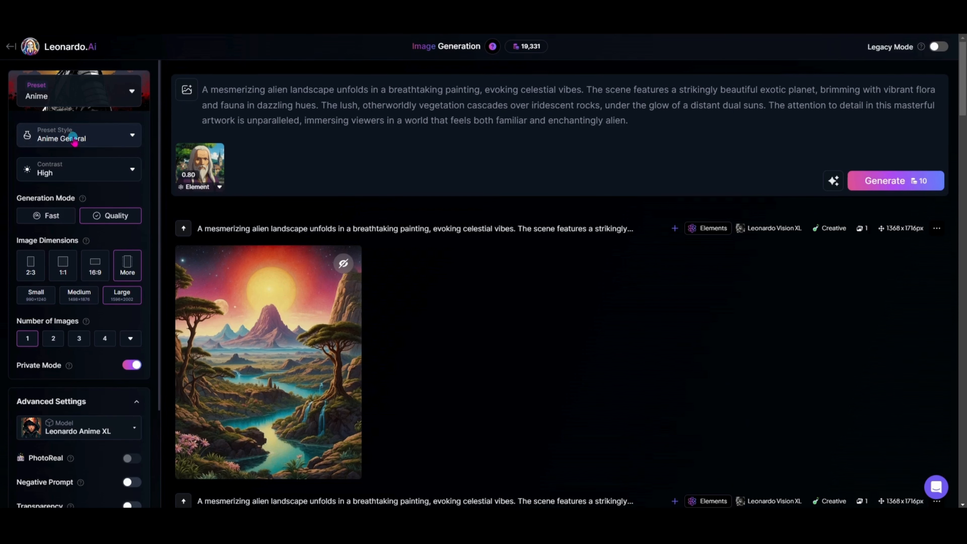
Set the Celshaded Anime strength to 1.00 and generate an image
{"action": "left_click", "coordinate": [219, 189]}
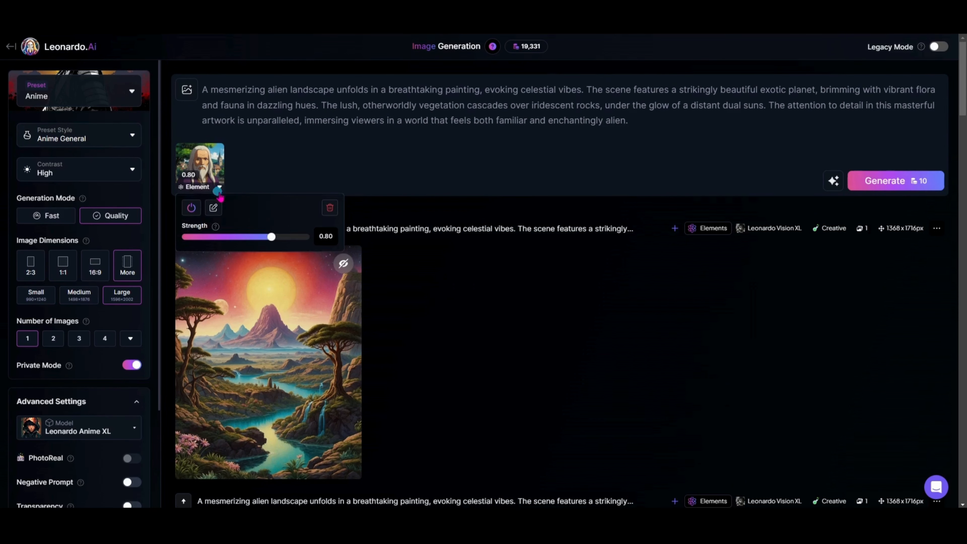
{"action": "left_click", "coordinate": [277, 242]}
{"action": "left_click", "coordinate": [901, 182]}
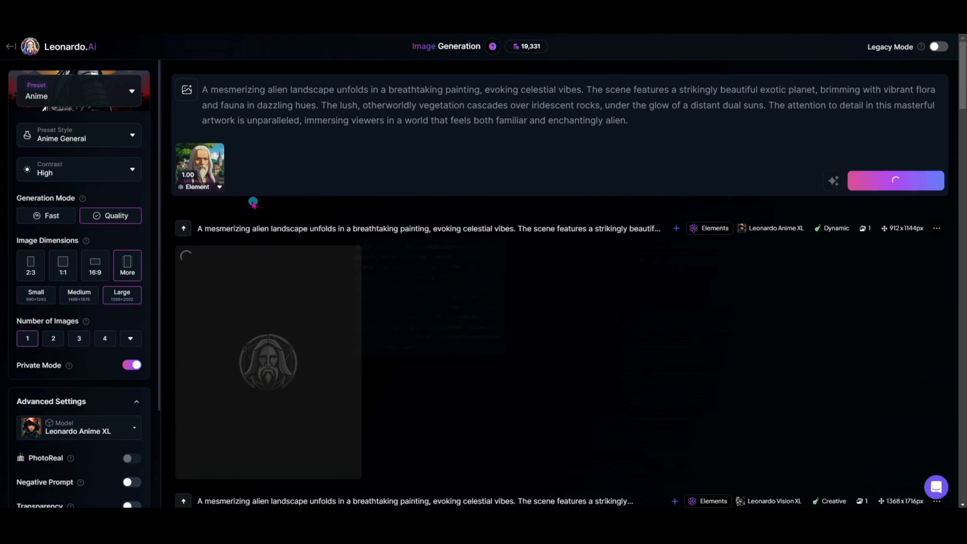
Generate two more images with the Celshaded Anime strength set to 0.70 and to 0.30
{"action": "left_click", "coordinate": [219, 188]}
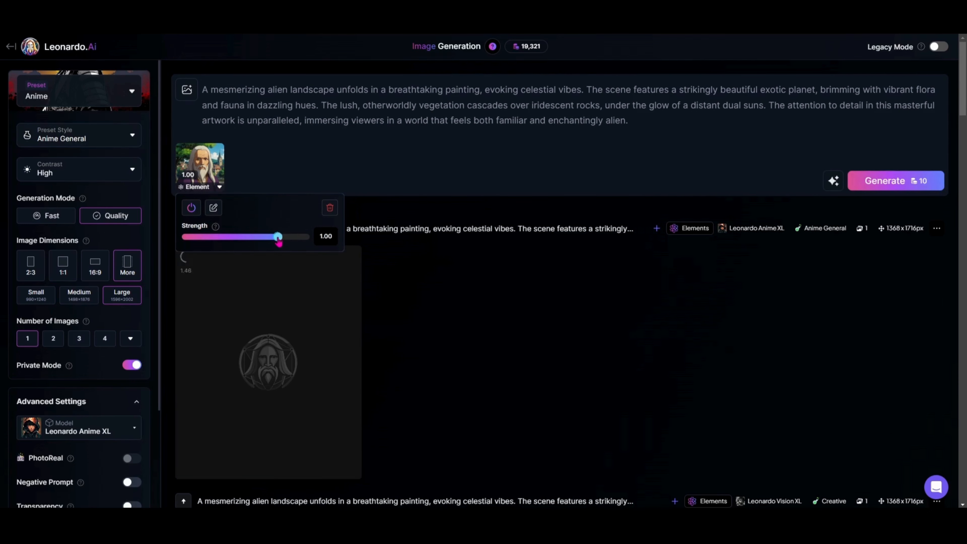
{"action": "left_click_drag", "start_coordinate": [277, 238], "coordinate": [269, 242]}
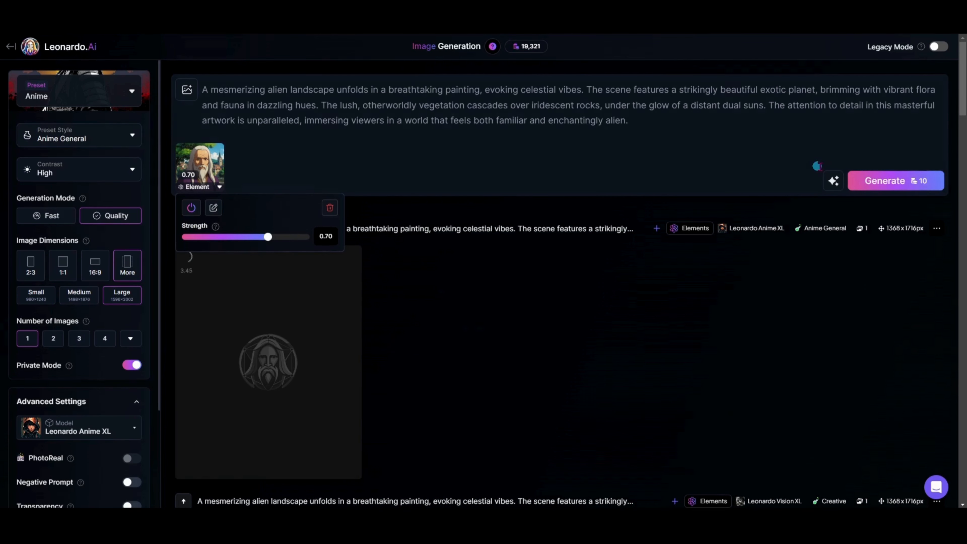
{"action": "left_click", "coordinate": [867, 182]}
{"action": "left_click", "coordinate": [219, 187]}
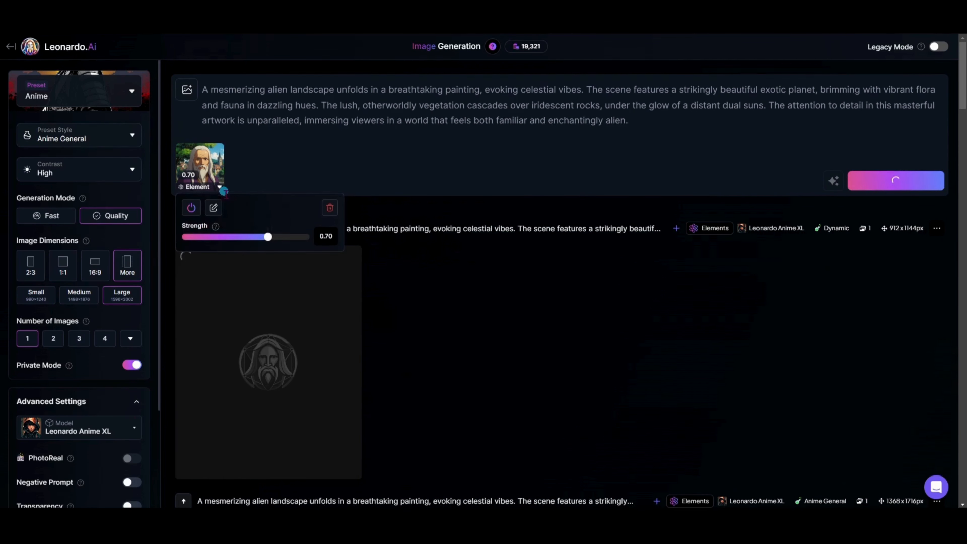
{"action": "left_click_drag", "start_coordinate": [265, 243], "coordinate": [260, 243]}
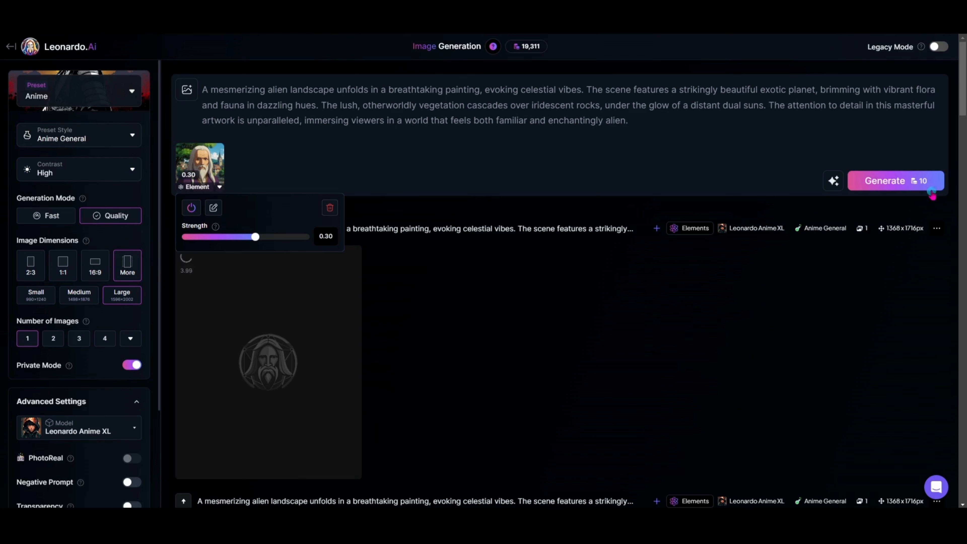
{"action": "left_click", "coordinate": [920, 182]}
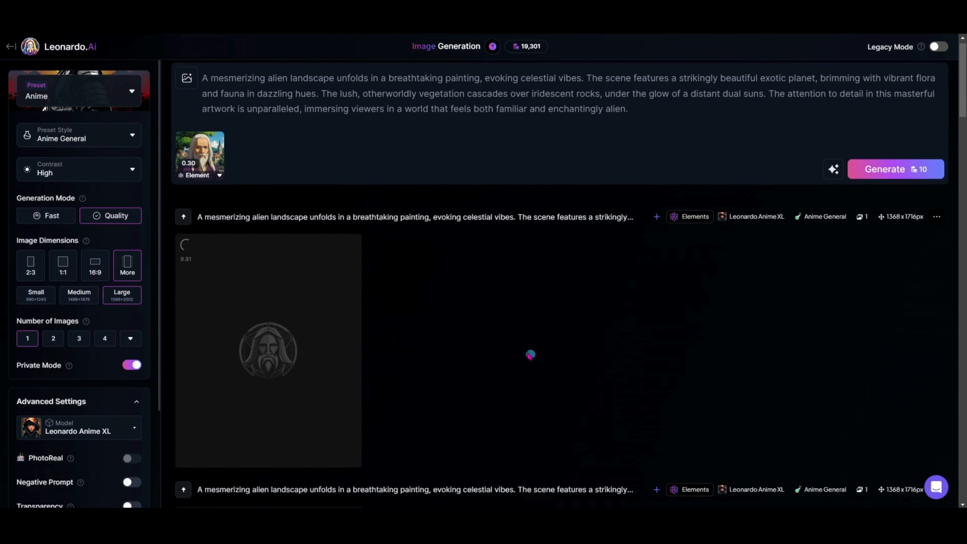
Enlarge and compare the Celshaded Anime landscapes made at strengths 1.00 and 0.70
{"action": "scroll", "coordinate": [528, 352], "scroll_direction": "down", "scroll_amount": 4}
{"action": "scroll", "coordinate": [513, 327], "scroll_direction": "down", "scroll_amount": 12}
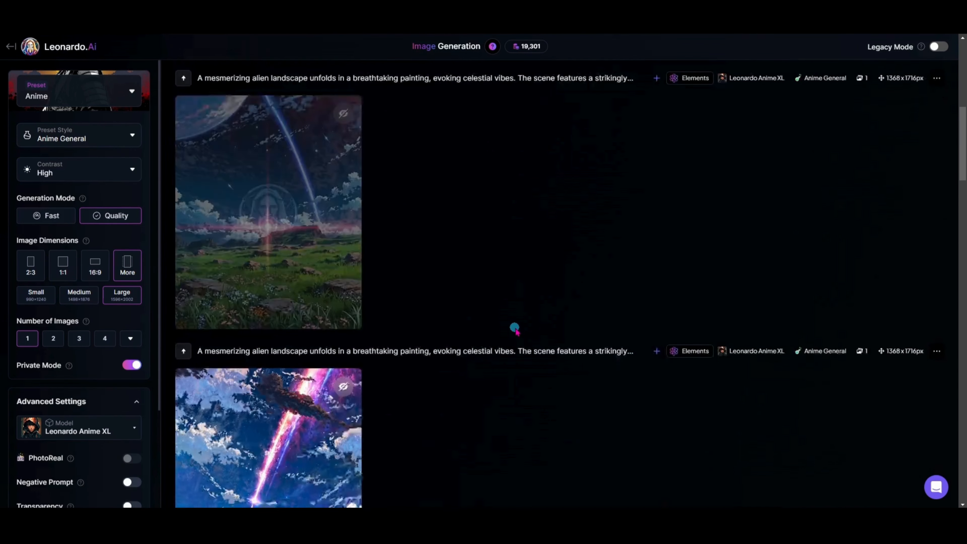
{"action": "left_click", "coordinate": [274, 271]}
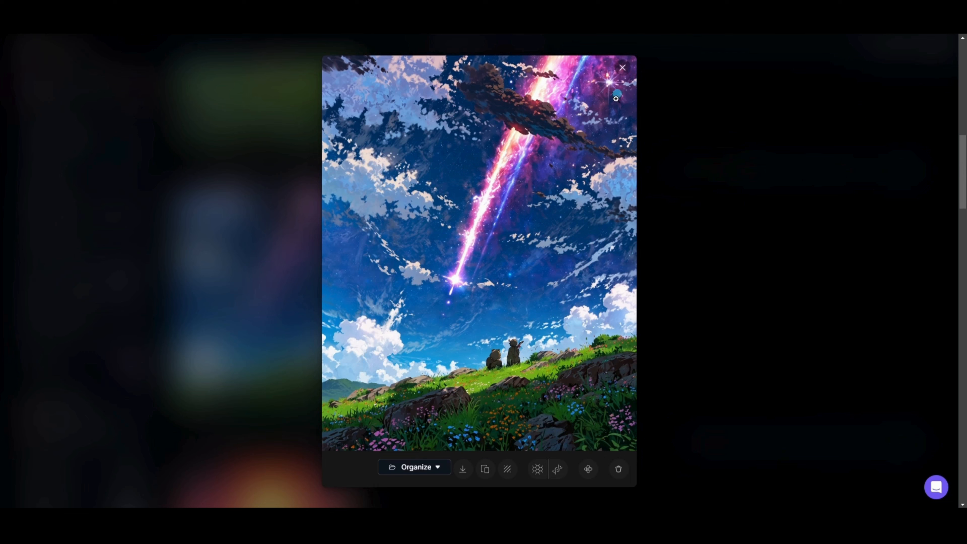
{"action": "left_click", "coordinate": [624, 71]}
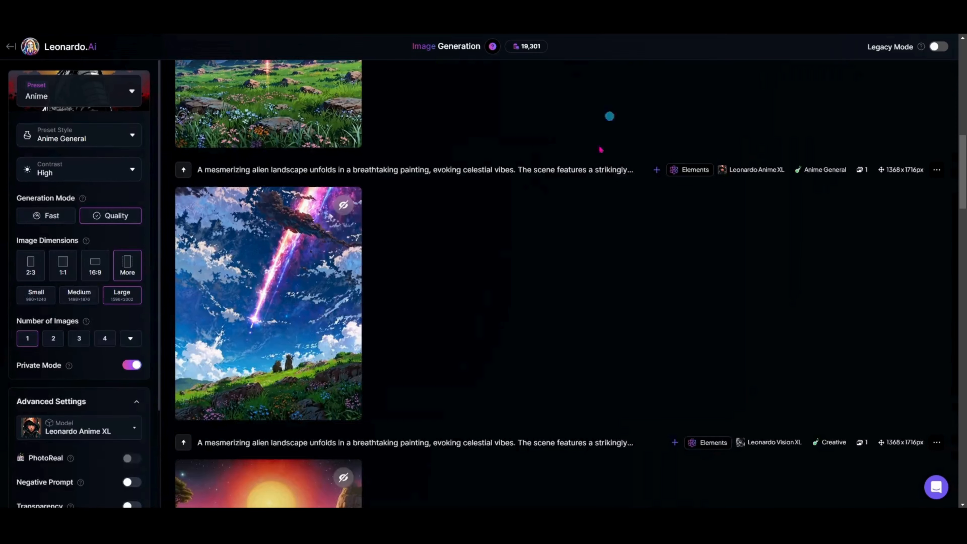
{"action": "scroll", "coordinate": [568, 302], "scroll_direction": "up", "scroll_amount": 5}
{"action": "left_click", "coordinate": [274, 196]}
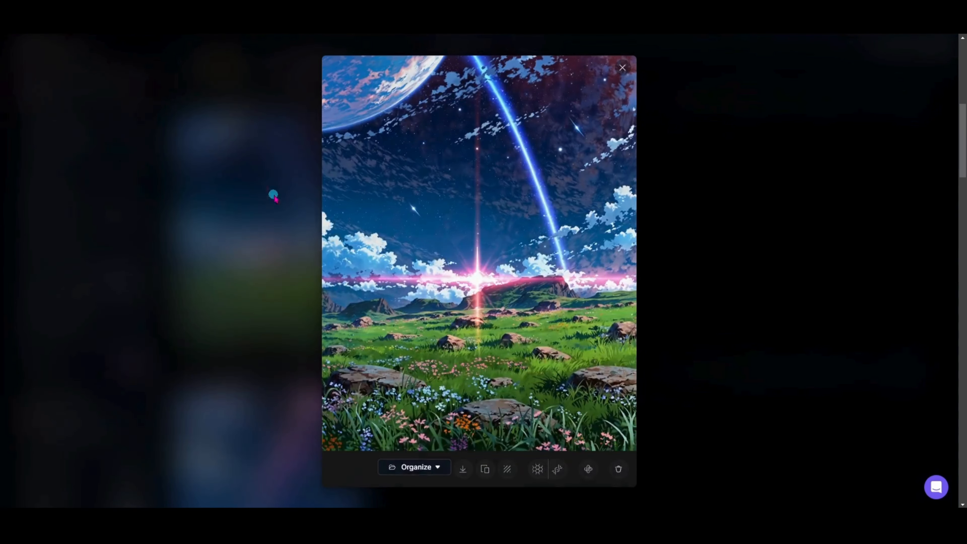
{"action": "left_click", "coordinate": [653, 168]}
{"action": "scroll", "coordinate": [381, 244], "scroll_direction": "up", "scroll_amount": 5}
Add the Abstract Line Art element from the elements library and remove Celshaded Anime from the prompt
{"action": "left_click", "coordinate": [301, 217]}
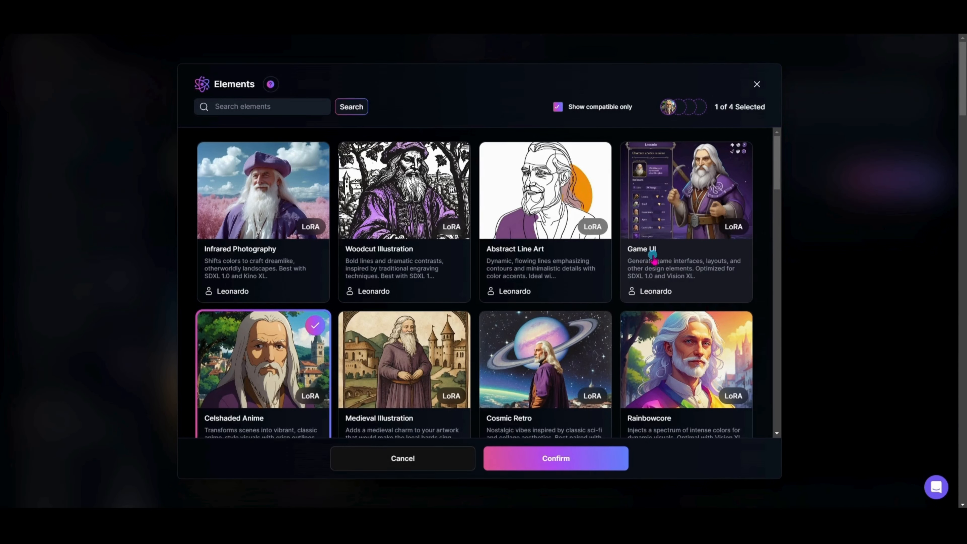
{"action": "left_click", "coordinate": [530, 269]}
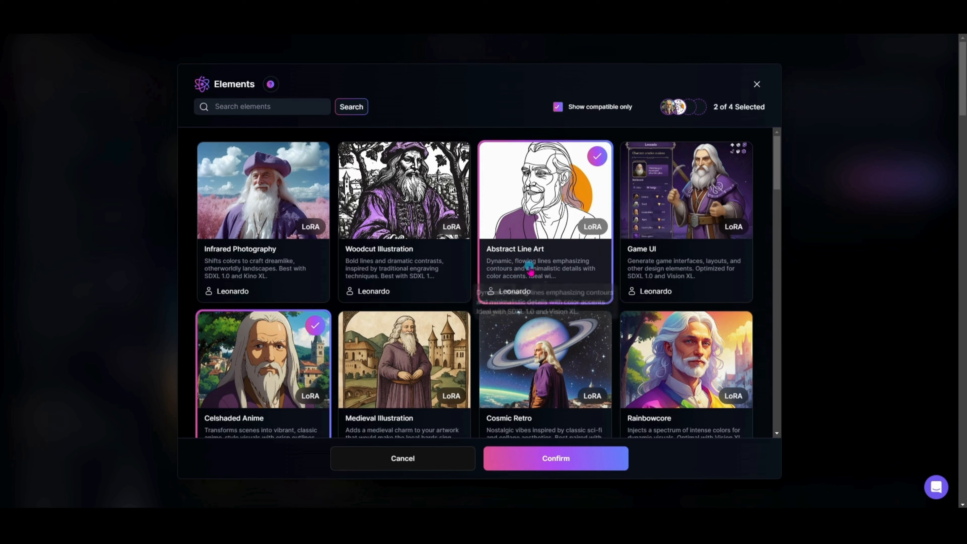
{"action": "left_click", "coordinate": [586, 462]}
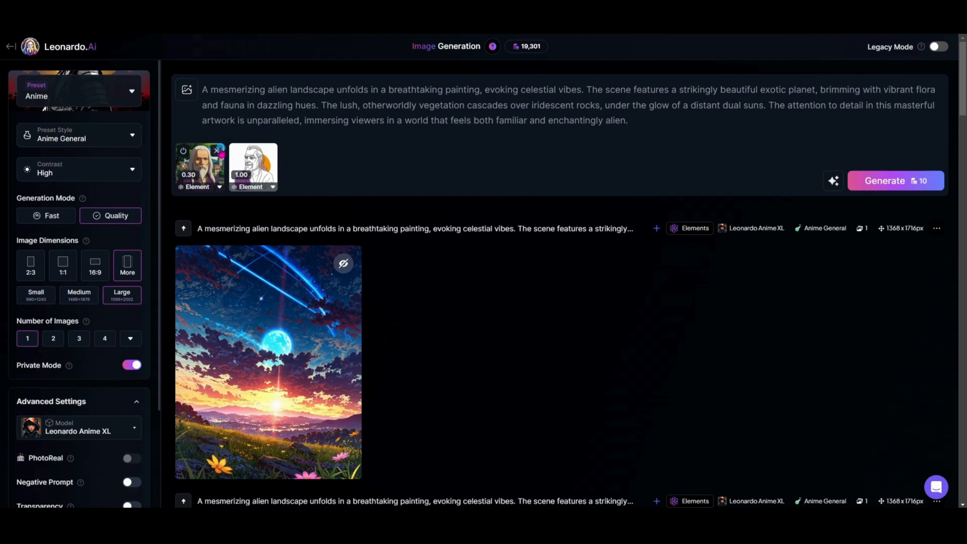
{"action": "left_click", "coordinate": [218, 152]}
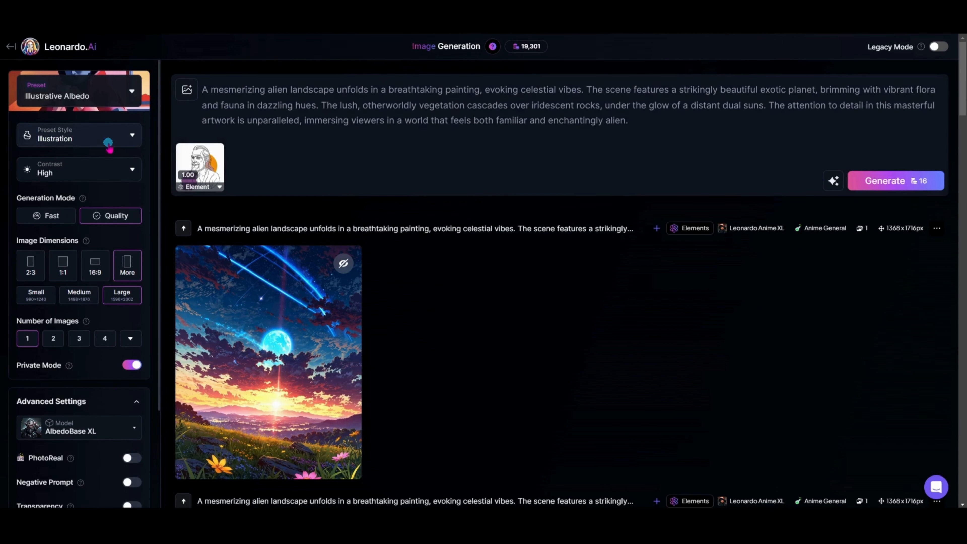
Switch the generation preset to Lifelike Vision
{"action": "left_click", "coordinate": [85, 100]}
{"action": "left_click", "coordinate": [292, 253]}
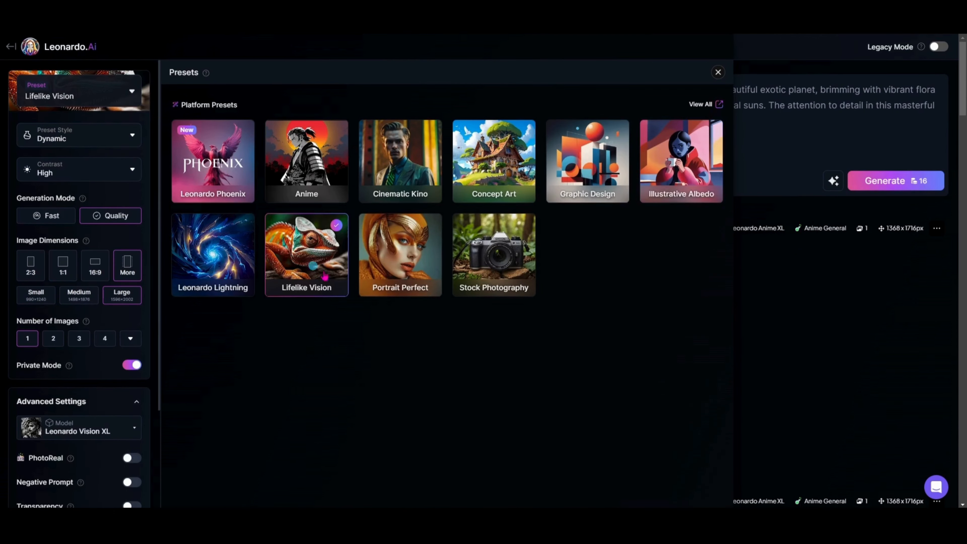
{"action": "left_click", "coordinate": [718, 73]}
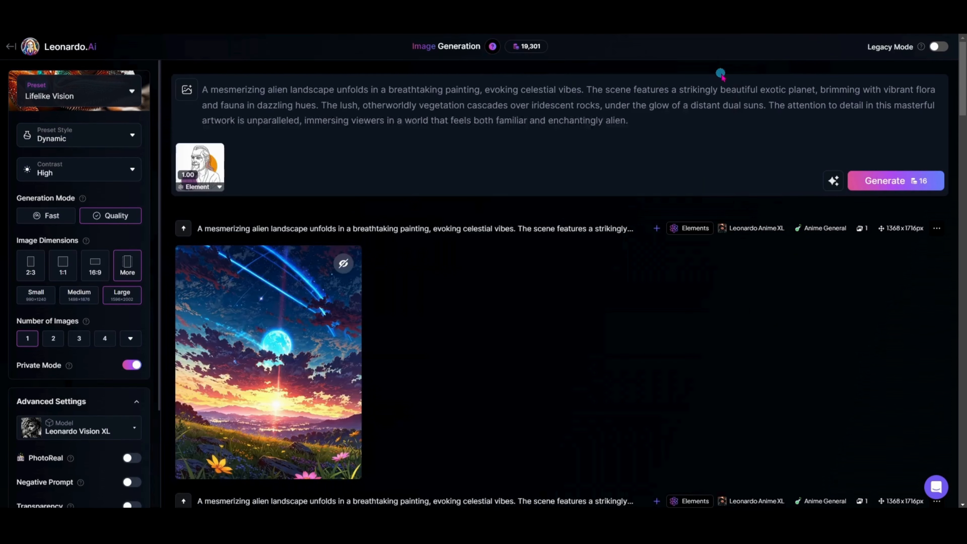
Set the preset style to Illustration and generate an image with Abstract Line Art at strength 1.00
{"action": "left_click", "coordinate": [61, 139]}
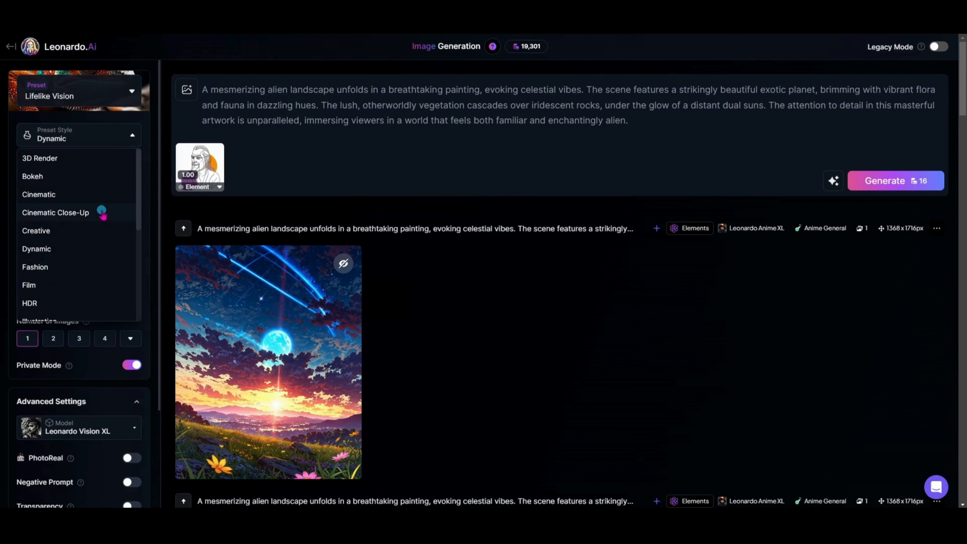
{"action": "scroll", "coordinate": [109, 236], "scroll_direction": "down", "scroll_amount": 3}
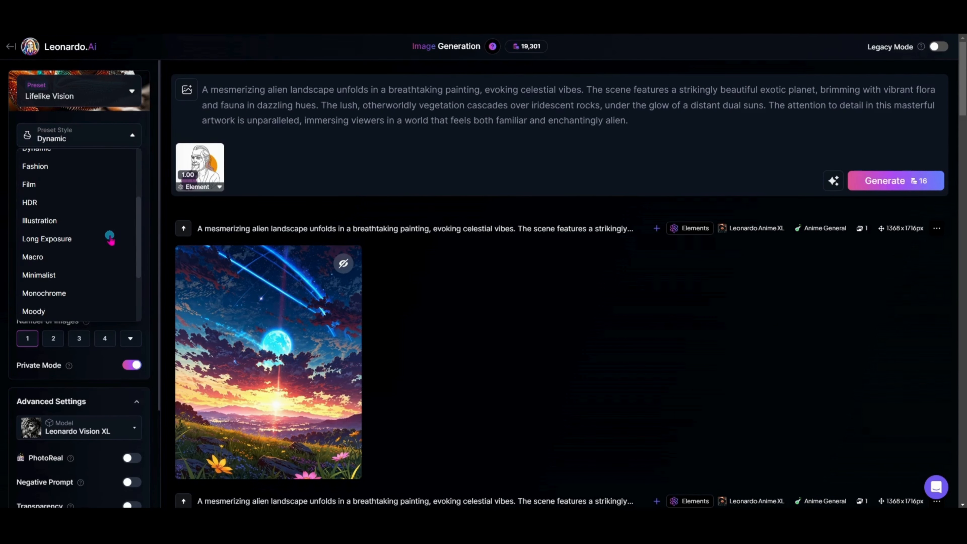
{"action": "left_click", "coordinate": [102, 220]}
{"action": "left_click", "coordinate": [321, 154]}
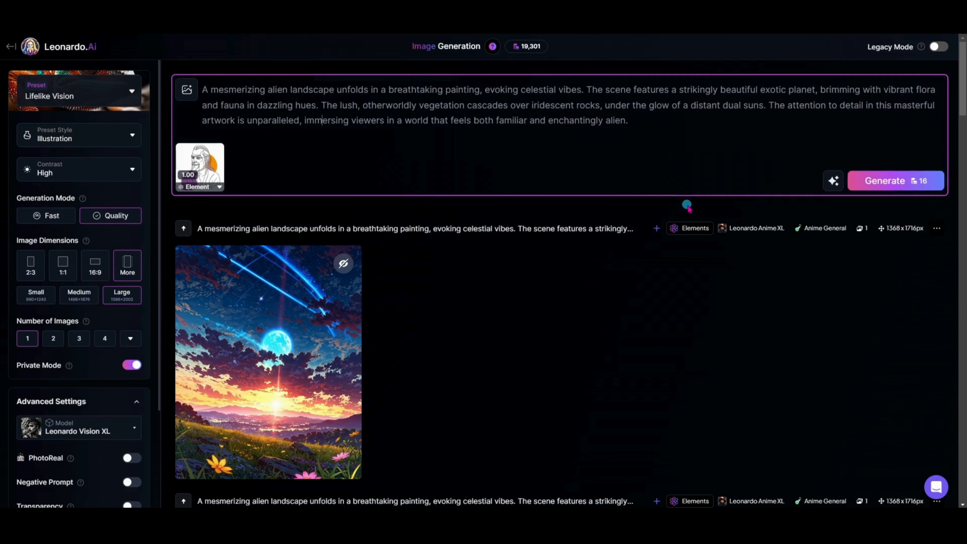
{"action": "left_click", "coordinate": [923, 182]}
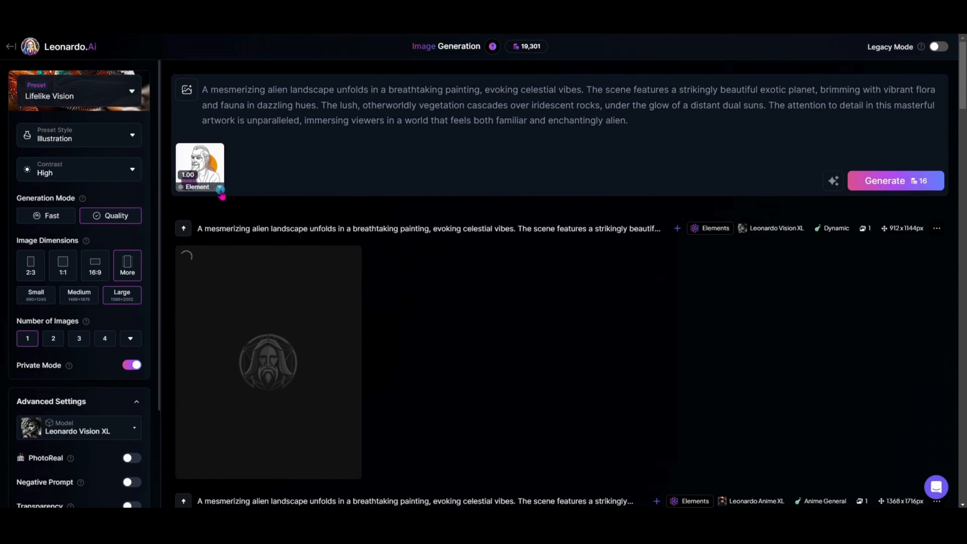
Set the Abstract Line Art element's strength to 0.70 and generate another image
{"action": "left_click", "coordinate": [220, 189]}
{"action": "left_click_drag", "start_coordinate": [277, 237], "coordinate": [268, 240]}
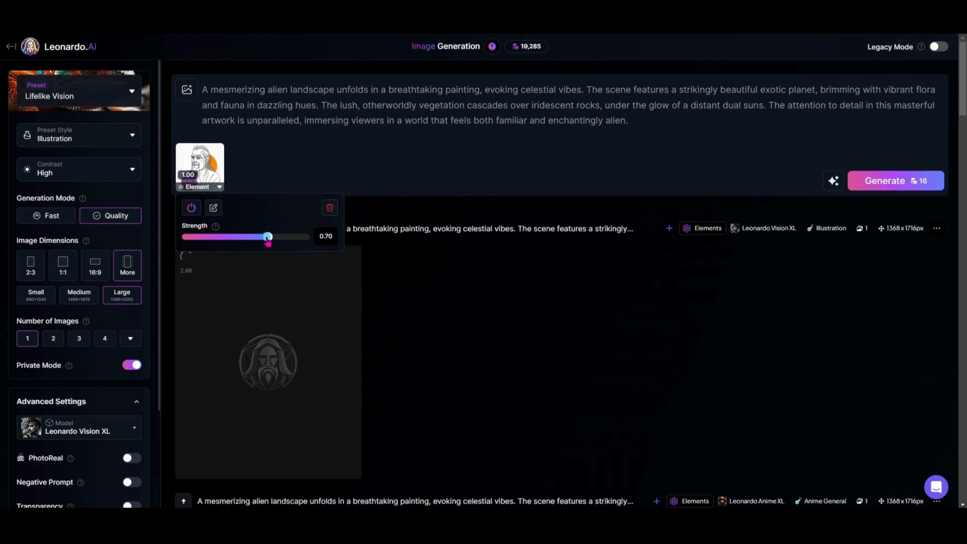
{"action": "left_click", "coordinate": [867, 183]}
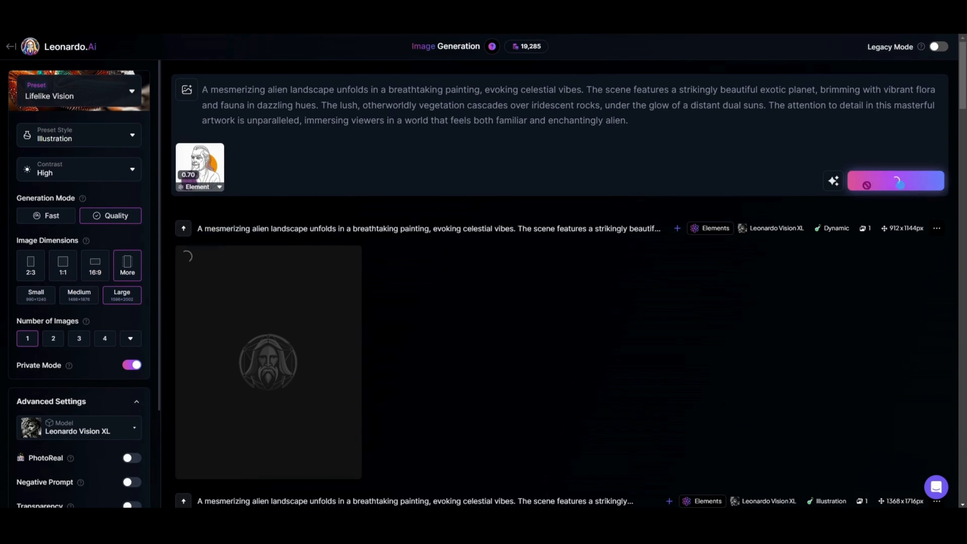
Lower the Abstract Line Art element's strength to 0.30 and generate an image
{"action": "left_click", "coordinate": [219, 187]}
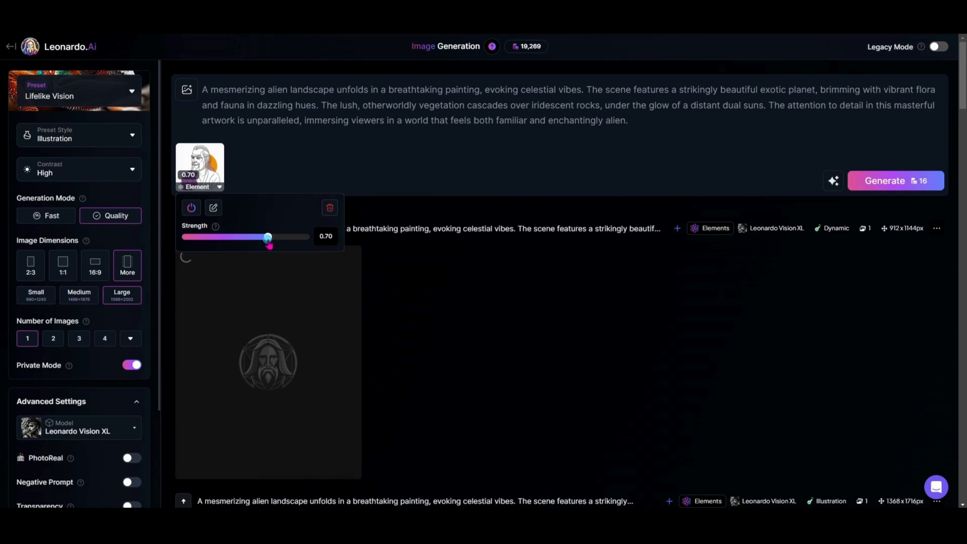
{"action": "left_click_drag", "start_coordinate": [268, 239], "coordinate": [255, 240]}
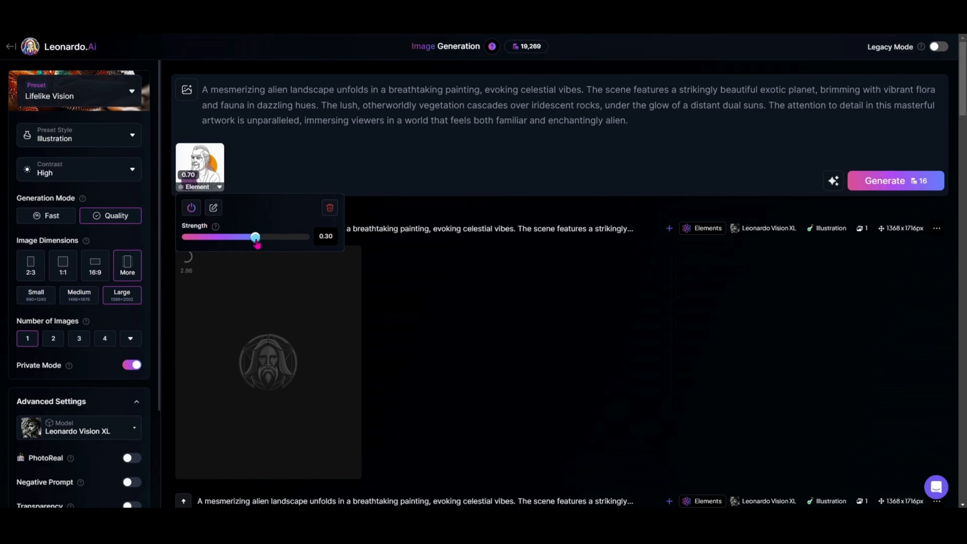
{"action": "left_click", "coordinate": [875, 181]}
Enlarge and compare the Abstract Line Art landscapes made at strengths 1.00, 0.70 and 0.30
{"action": "scroll", "coordinate": [495, 312], "scroll_direction": "down", "scroll_amount": 3}
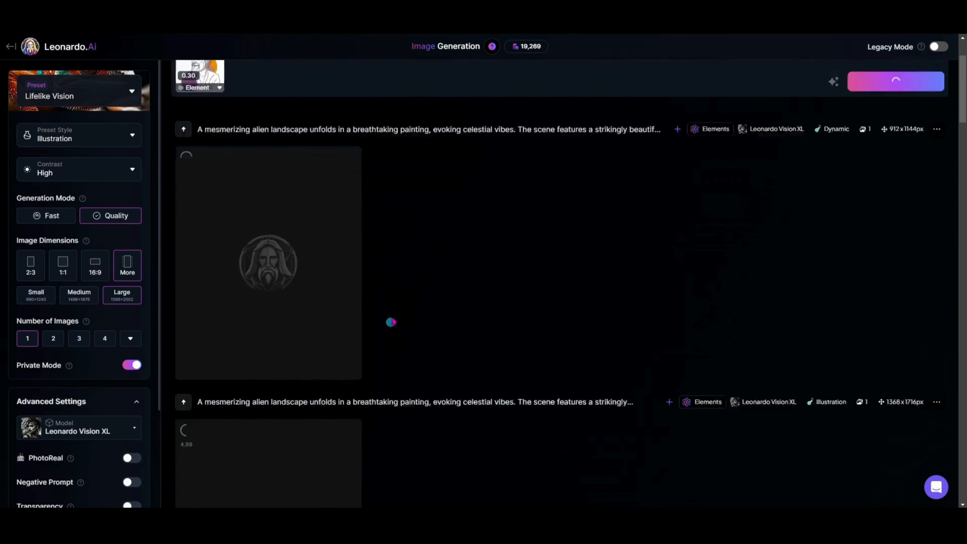
{"action": "left_click", "coordinate": [266, 263]}
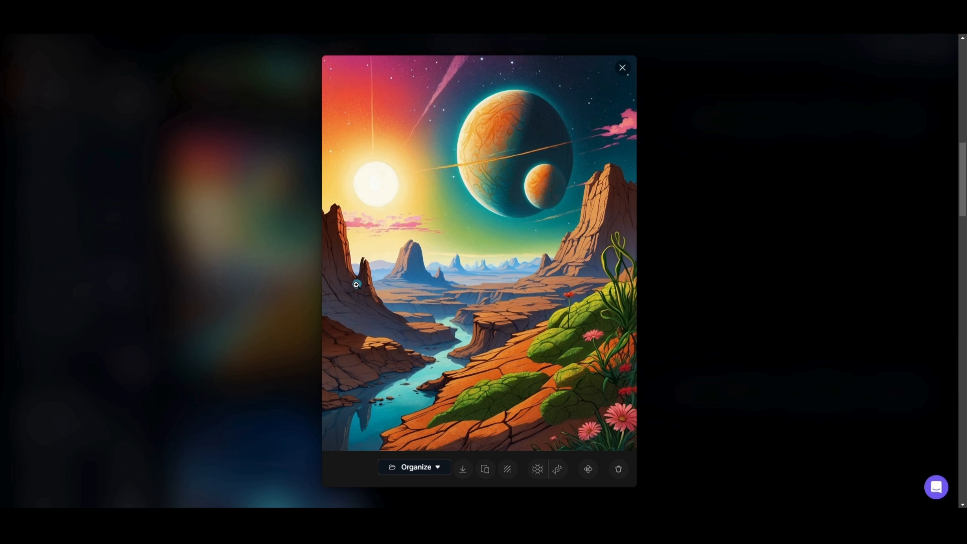
{"action": "left_click", "coordinate": [622, 68]}
{"action": "scroll", "coordinate": [280, 304], "scroll_direction": "up", "scroll_amount": 5}
{"action": "scroll", "coordinate": [280, 308], "scroll_direction": "up", "scroll_amount": 2}
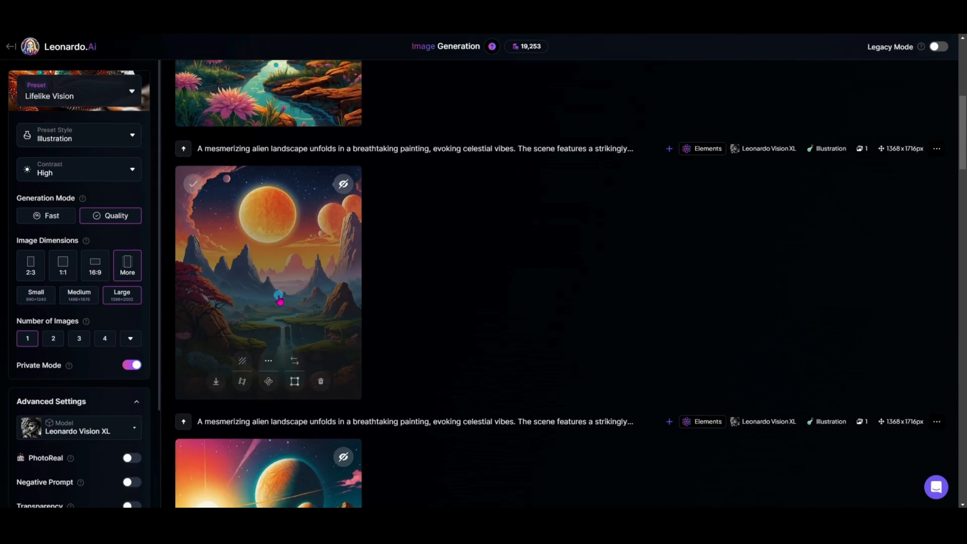
{"action": "left_click", "coordinate": [280, 303]}
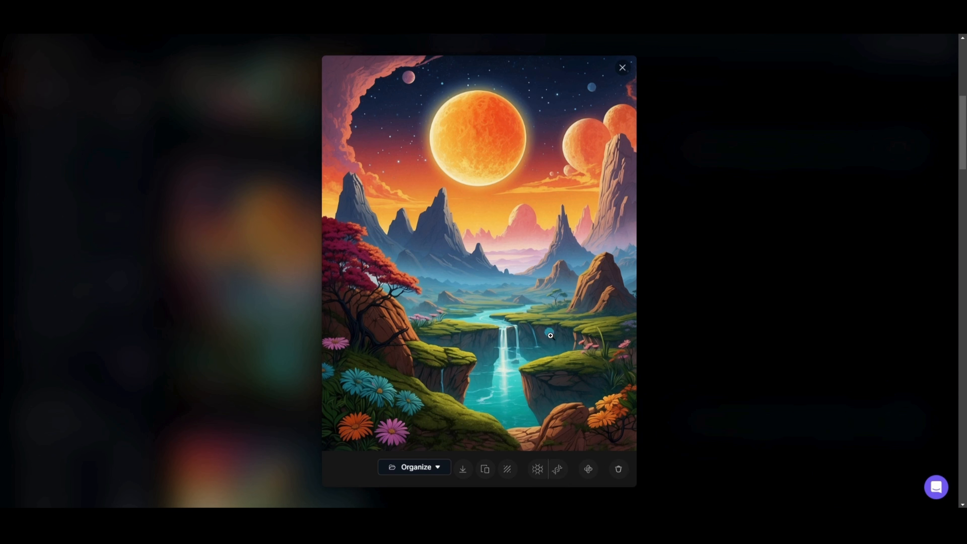
{"action": "left_click", "coordinate": [620, 69]}
{"action": "scroll", "coordinate": [481, 342], "scroll_direction": "up", "scroll_amount": 3}
{"action": "scroll", "coordinate": [480, 341], "scroll_direction": "up", "scroll_amount": 3}
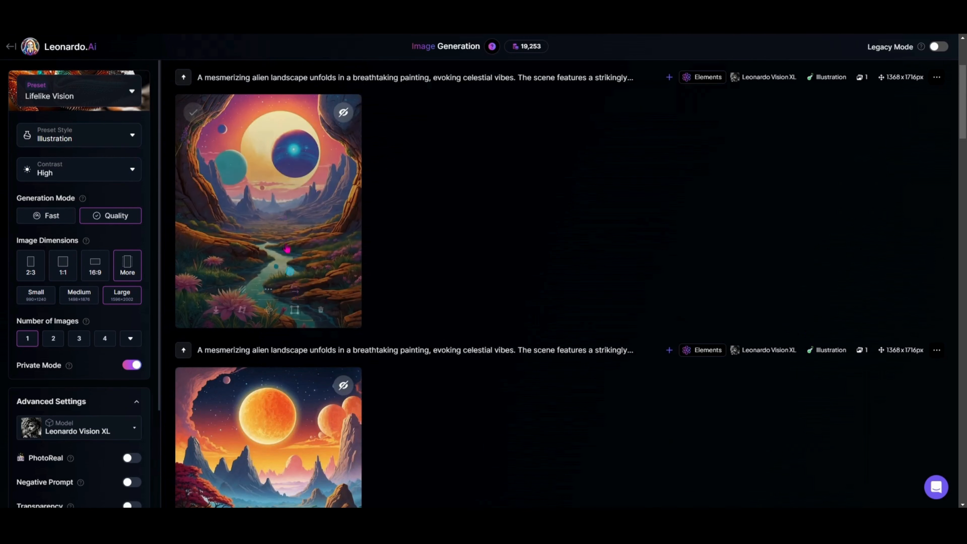
{"action": "left_click", "coordinate": [335, 214]}
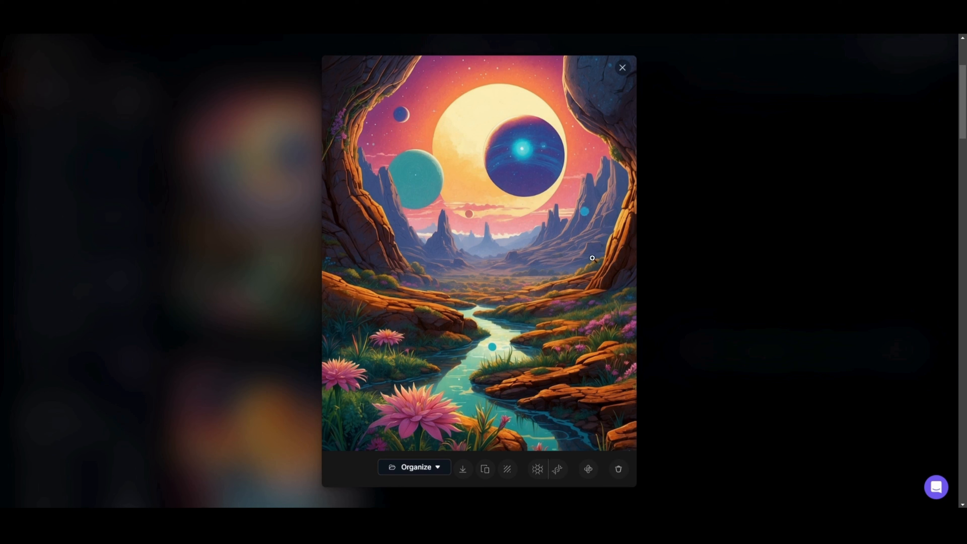
{"action": "left_click", "coordinate": [620, 72]}
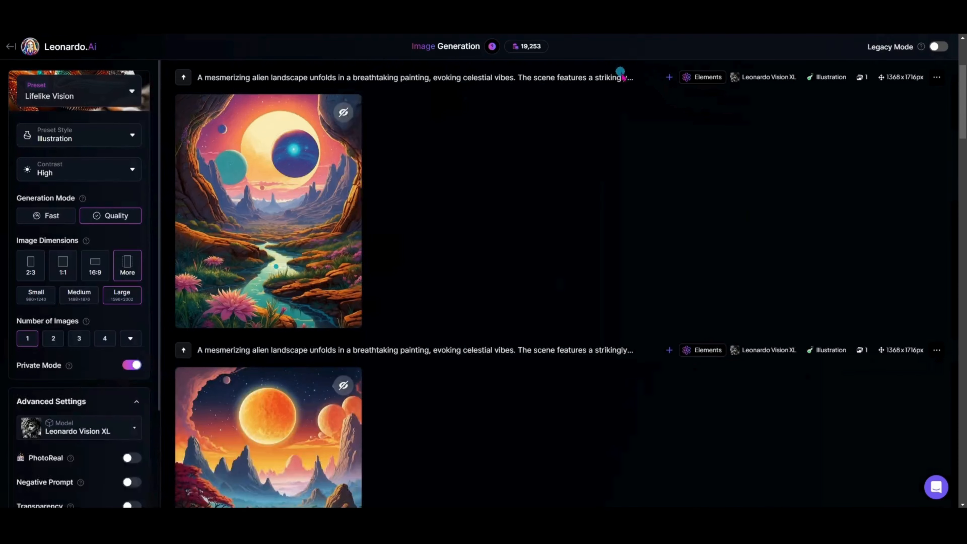
Add the Colorful Scribbles element from the elements library alongside Abstract Line Art
{"action": "scroll", "coordinate": [599, 260], "scroll_direction": "up", "scroll_amount": 4}
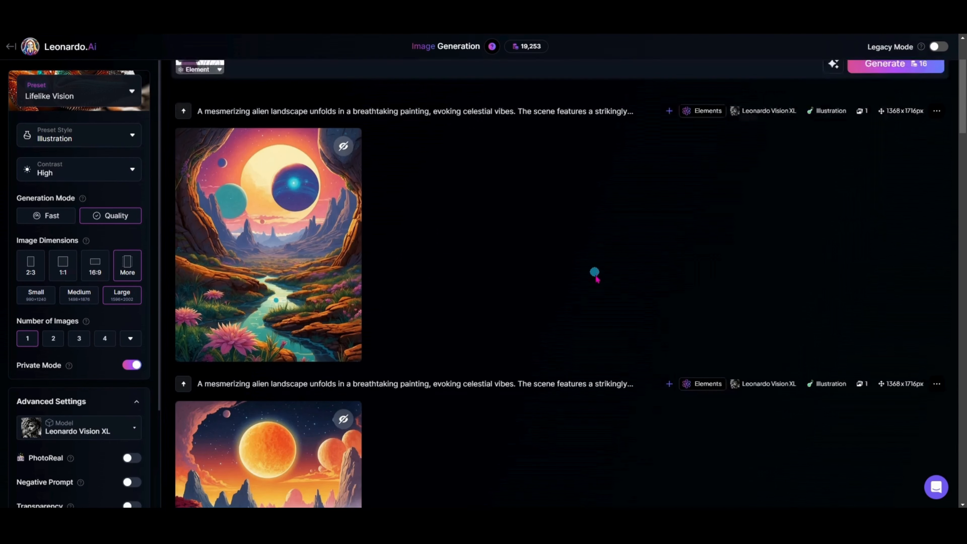
{"action": "left_click", "coordinate": [200, 166]}
{"action": "scroll", "coordinate": [588, 315], "scroll_direction": "down", "scroll_amount": 10}
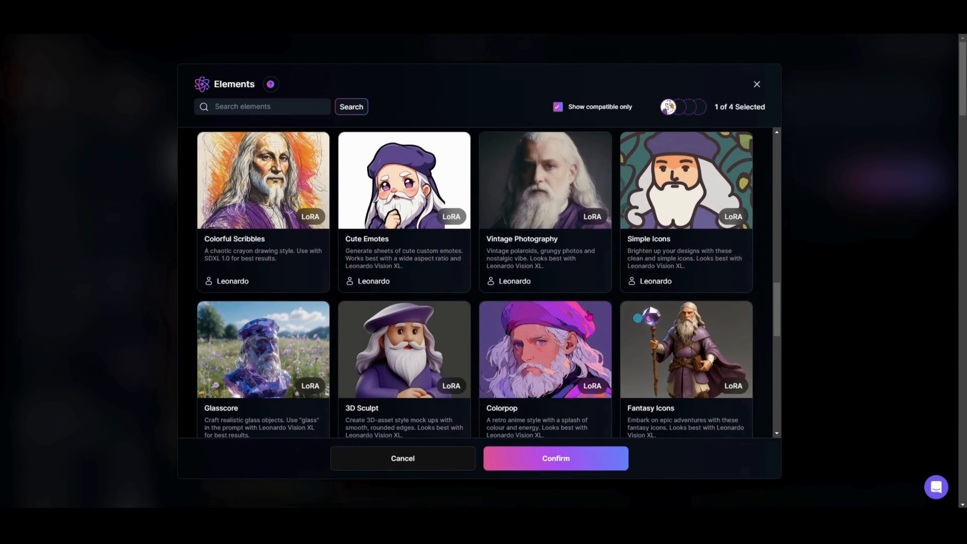
{"action": "left_click", "coordinate": [281, 265]}
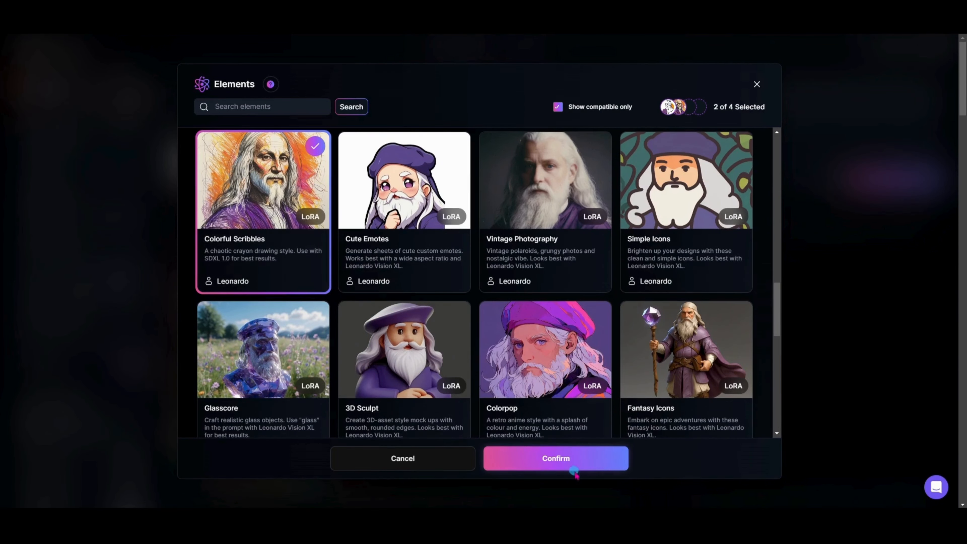
{"action": "left_click", "coordinate": [572, 459]}
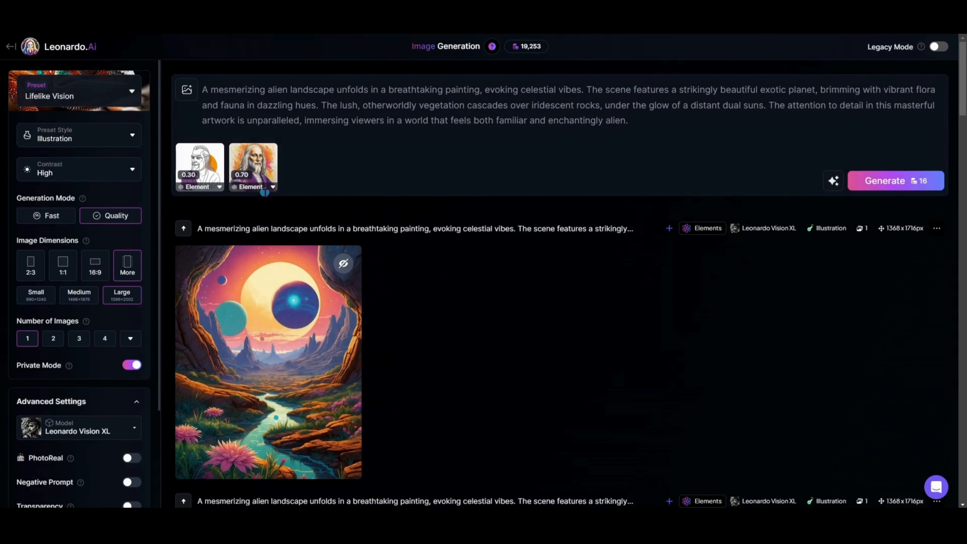
Set Colorful Scribbles to strength 0.30, generate an image combining it with Abstract Line Art, and view the result enlarged
{"action": "left_click", "coordinate": [266, 192]}
{"action": "left_click_drag", "start_coordinate": [320, 236], "coordinate": [311, 240]}
{"action": "left_click", "coordinate": [872, 180]}
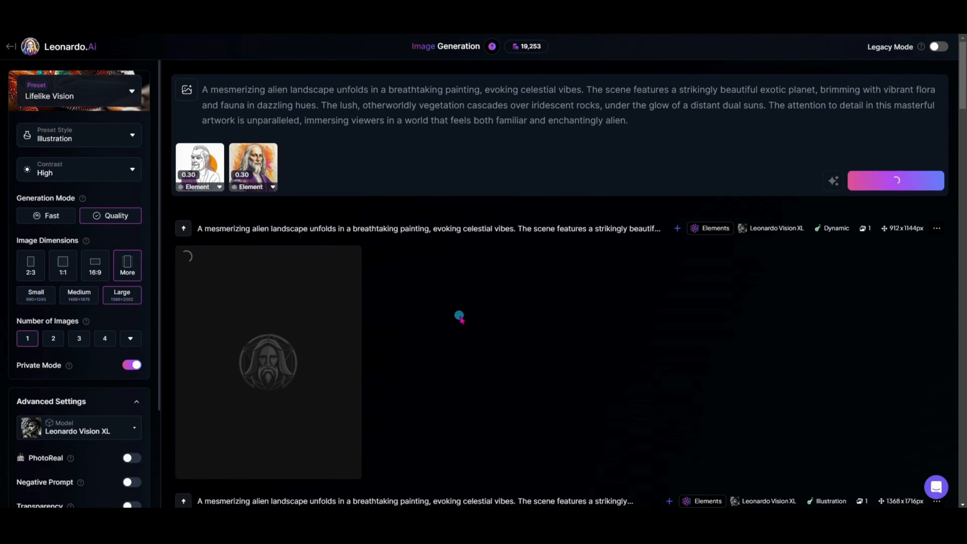
{"action": "left_click", "coordinate": [327, 329]}
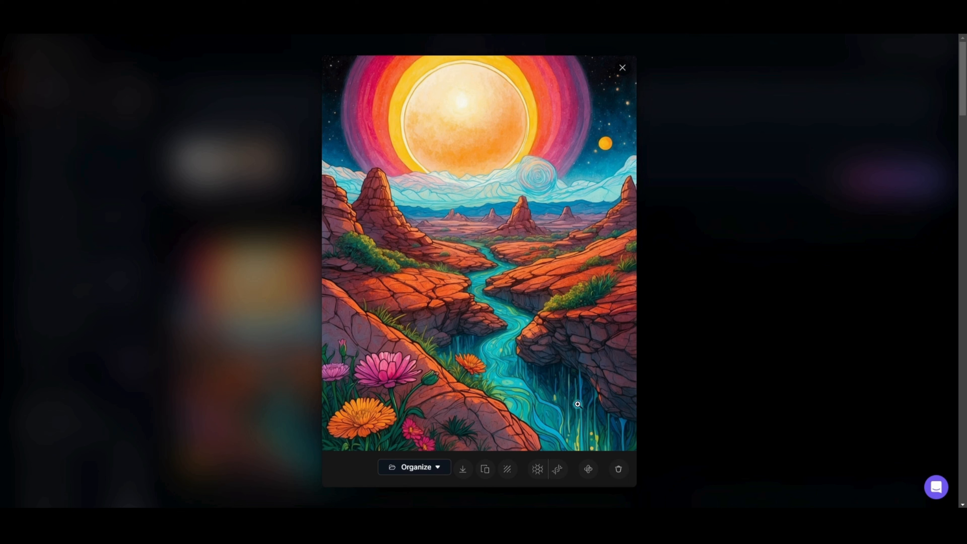
{"action": "left_click", "coordinate": [623, 68]}
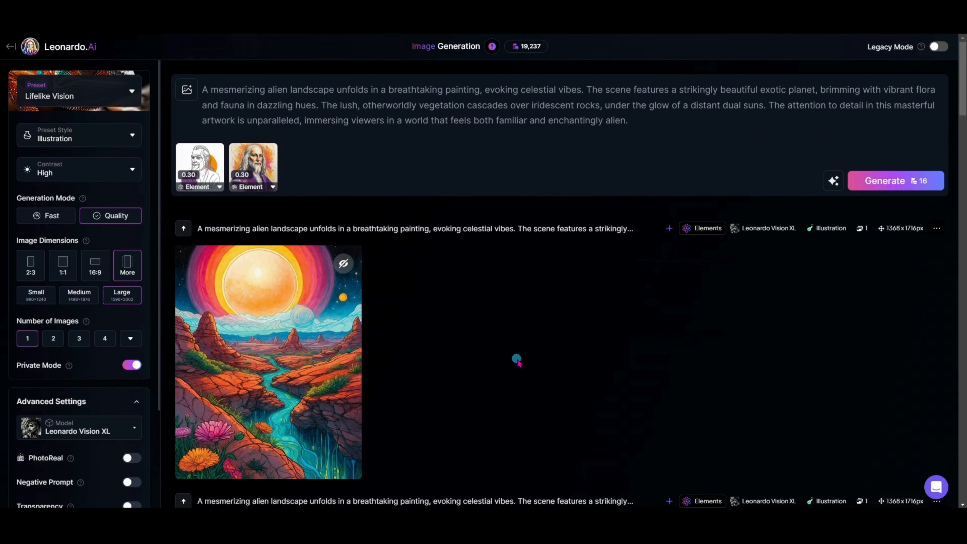
Remove the Colorful Scribbles and Abstract Line Art elements from the prompt
{"action": "left_click", "coordinate": [252, 148]}
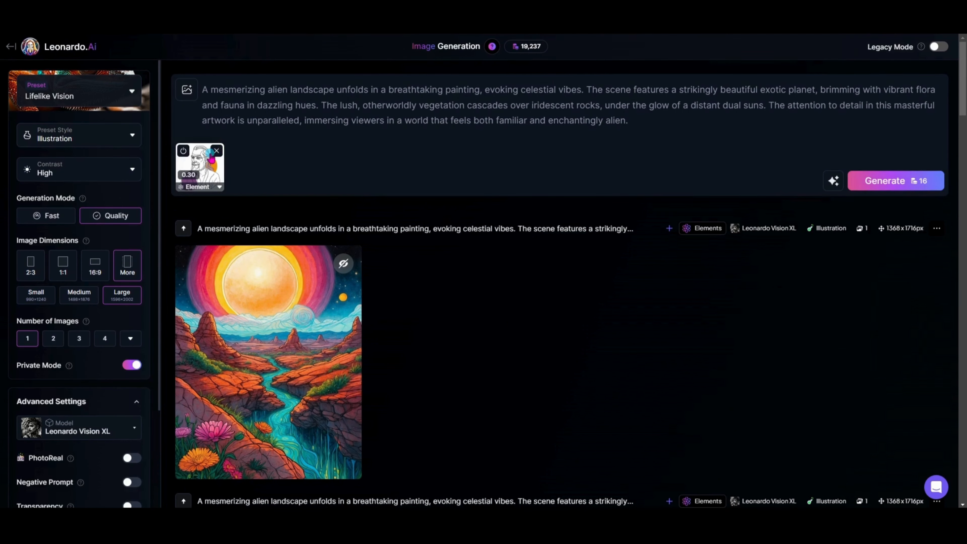
{"action": "left_click", "coordinate": [215, 151]}
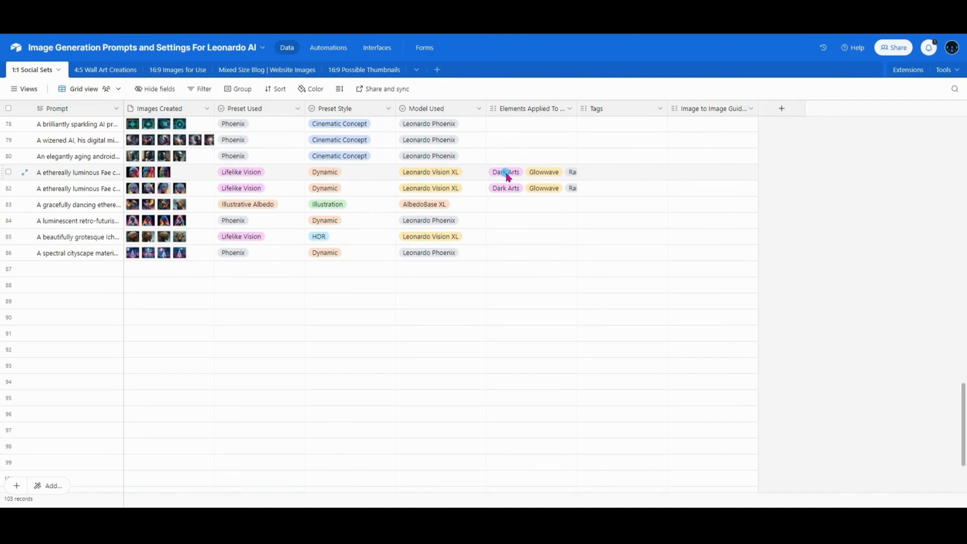
In the Airtable prompt table, enlarge and browse the images of row 81, made with the Dark Arts and Glowwave elements
{"action": "left_click", "coordinate": [152, 179]}
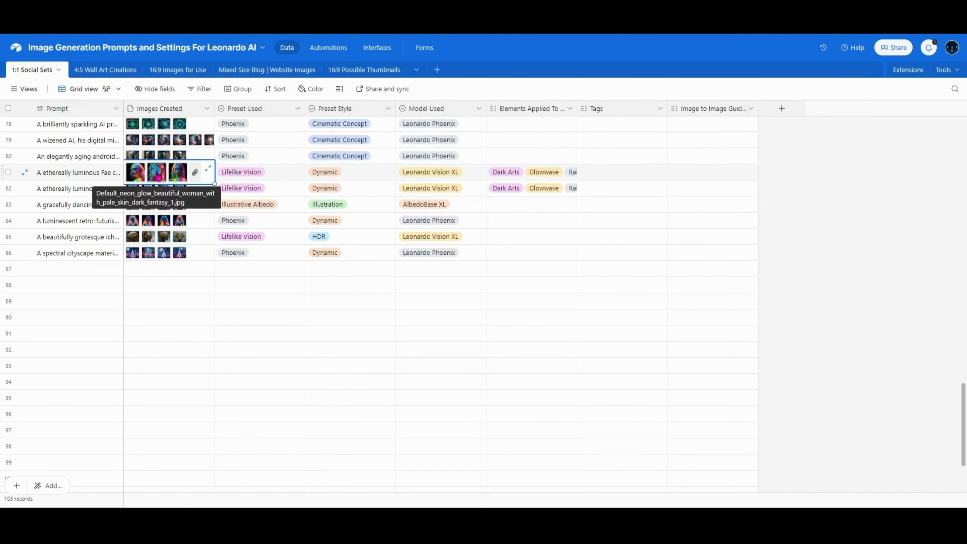
{"action": "left_click", "coordinate": [159, 177]}
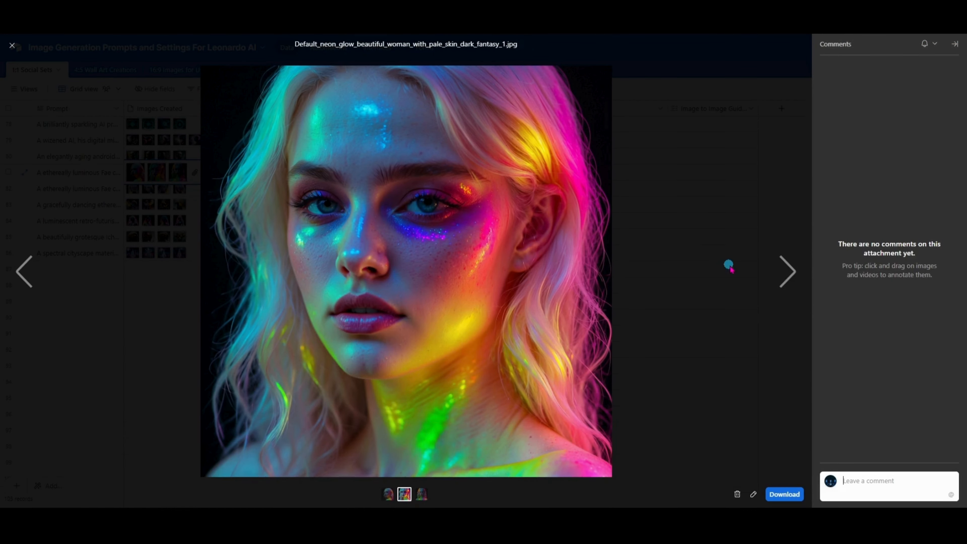
{"action": "left_click", "coordinate": [788, 271]}
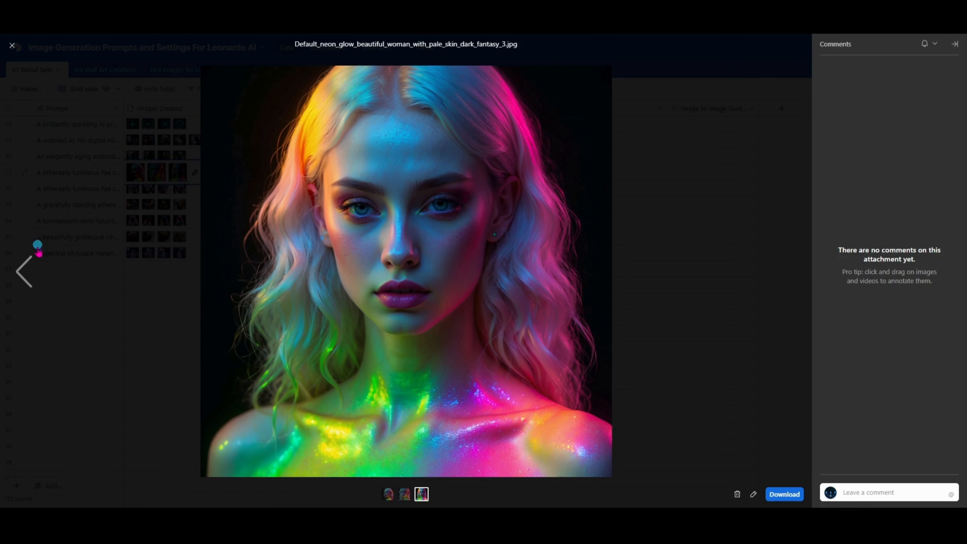
{"action": "left_click", "coordinate": [14, 48]}
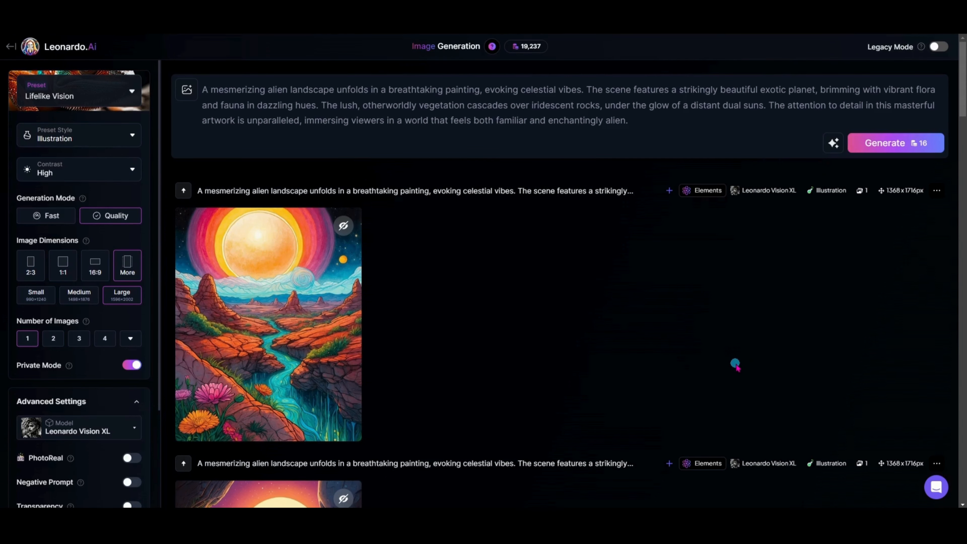
Add the Woodcut Illustration element to the alien landscape prompt from the elements library
{"action": "left_click", "coordinate": [186, 90]}
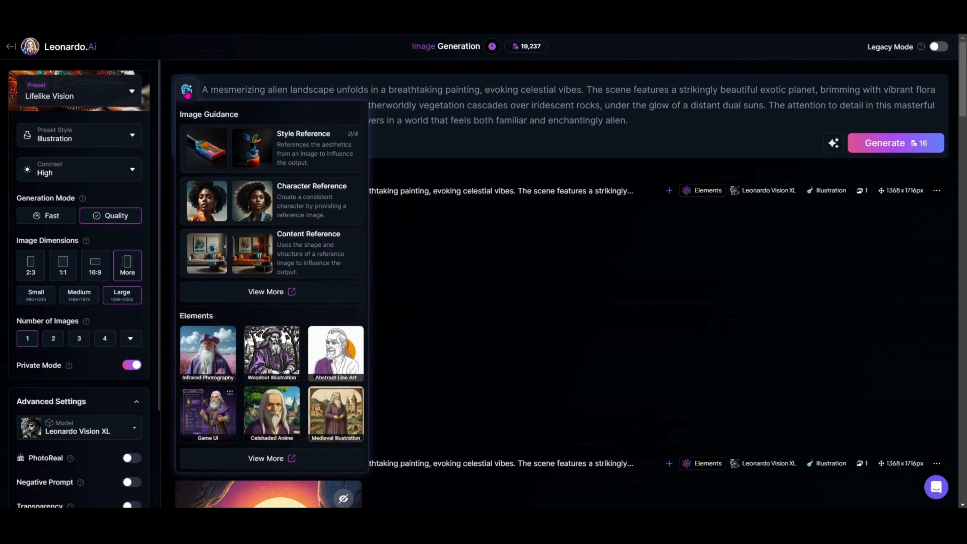
{"action": "left_click", "coordinate": [272, 459]}
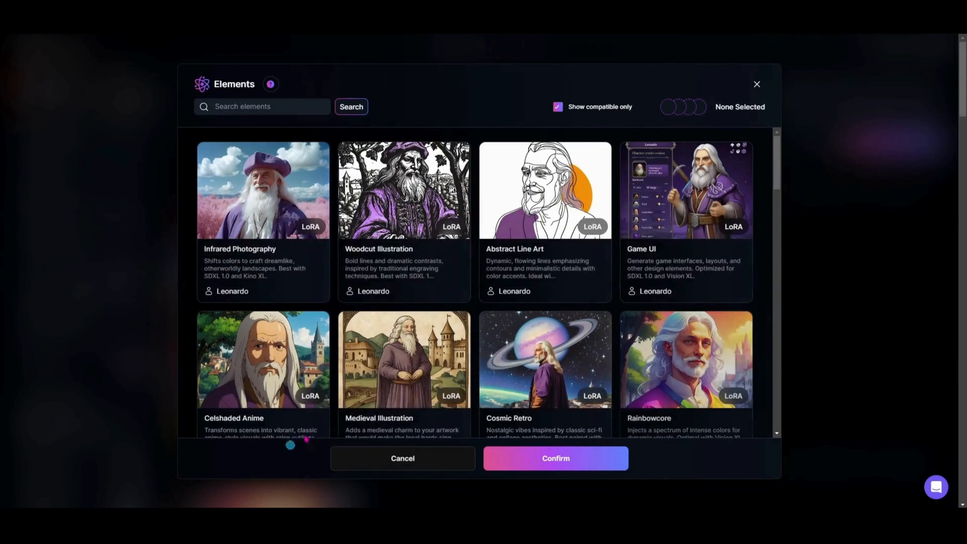
{"action": "left_click", "coordinate": [431, 271]}
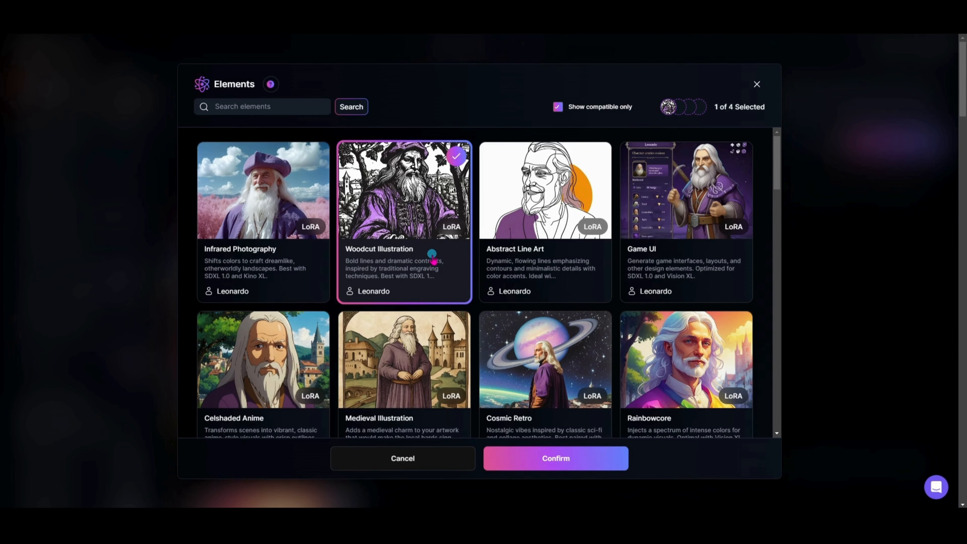
{"action": "left_click", "coordinate": [529, 459]}
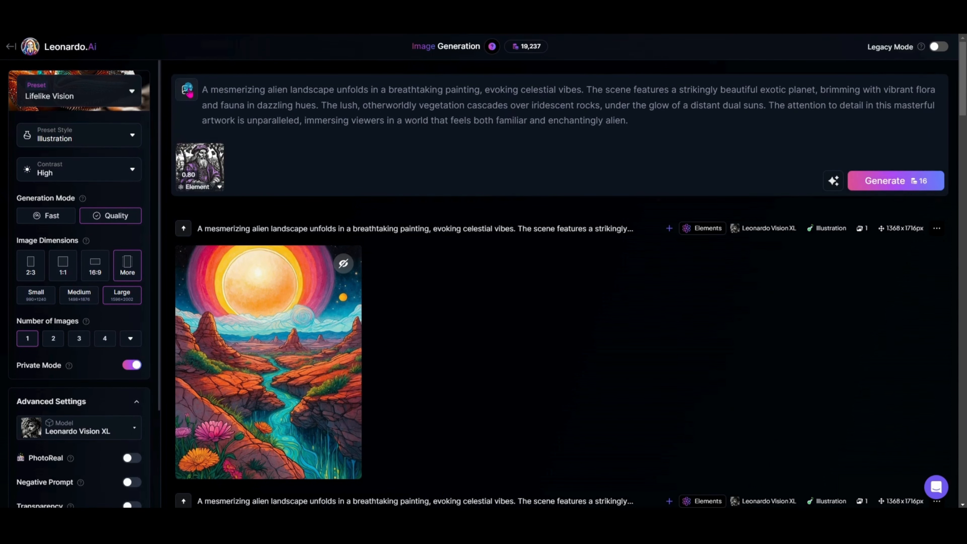
Set the Woodcut Illustration element's strength to 1.00 and generate an image
{"action": "left_click", "coordinate": [220, 186]}
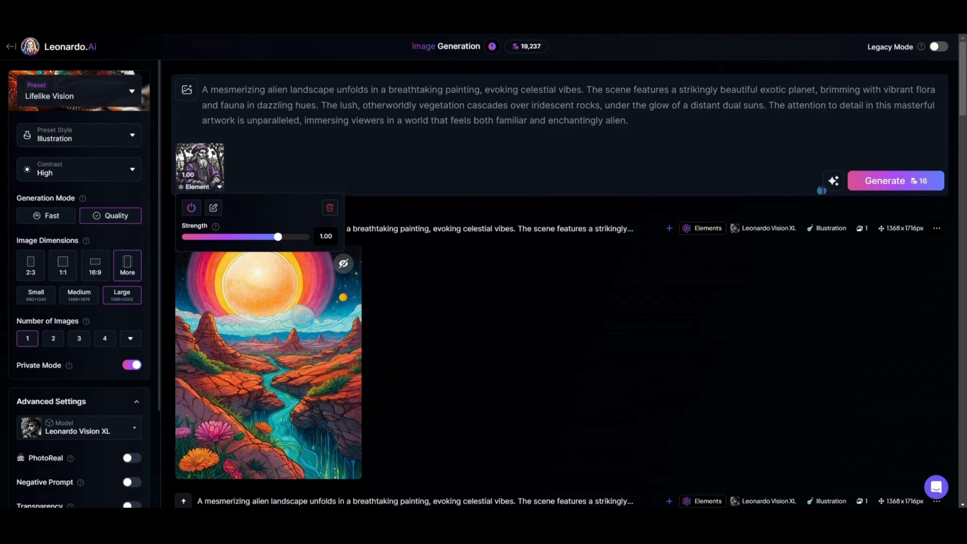
{"action": "left_click", "coordinate": [749, 150]}
{"action": "left_click", "coordinate": [881, 192]}
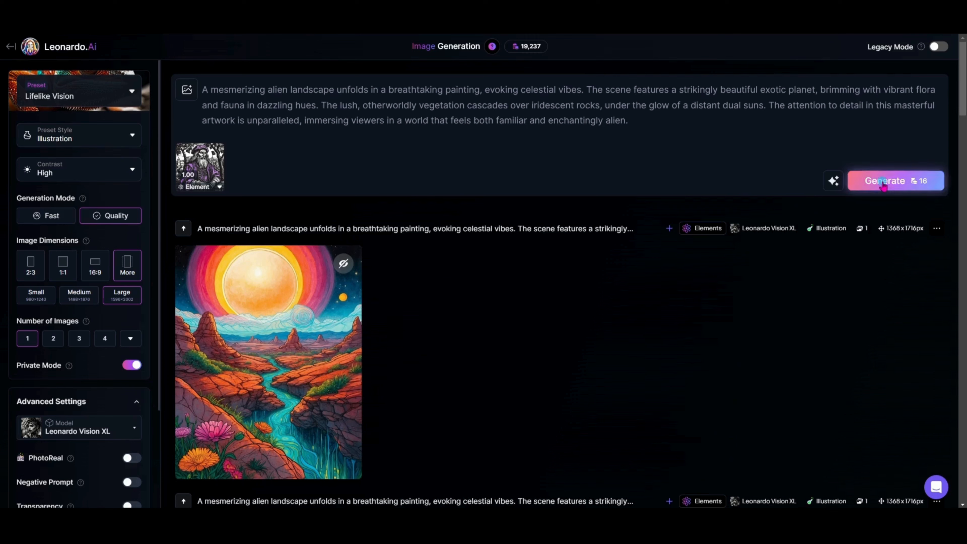
Reduce the Woodcut Illustration element's strength to 0.70 and generate another image
{"action": "left_click", "coordinate": [220, 187]}
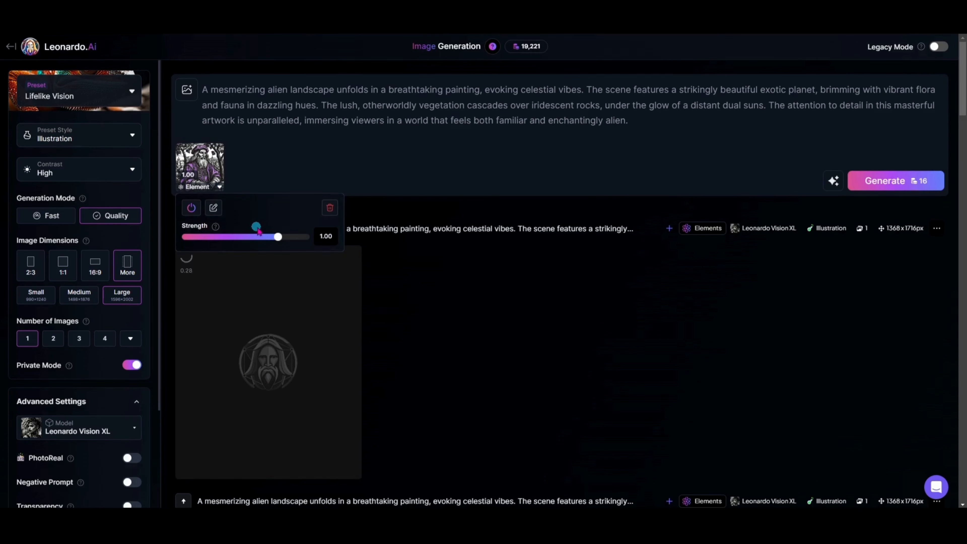
{"action": "mouse_move", "coordinate": [276, 246]}
{"action": "left_mouse_down"}
{"action": "mouse_move", "coordinate": [258, 244]}
{"action": "mouse_move", "coordinate": [272, 245]}
{"action": "left_mouse_up"}
{"action": "left_click", "coordinate": [905, 181]}
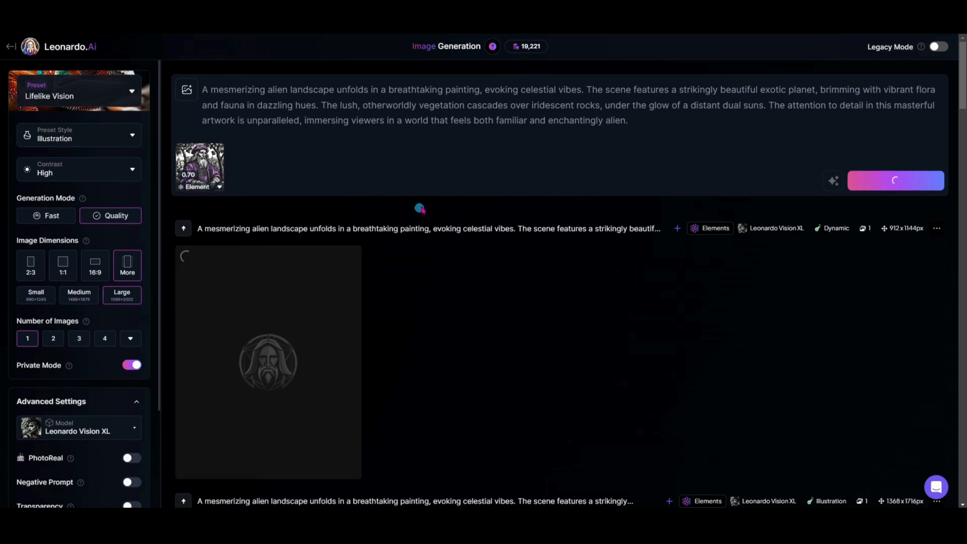
Lower the Woodcut Illustration element's strength to 0.30 and generate a further image
{"action": "left_click", "coordinate": [219, 187]}
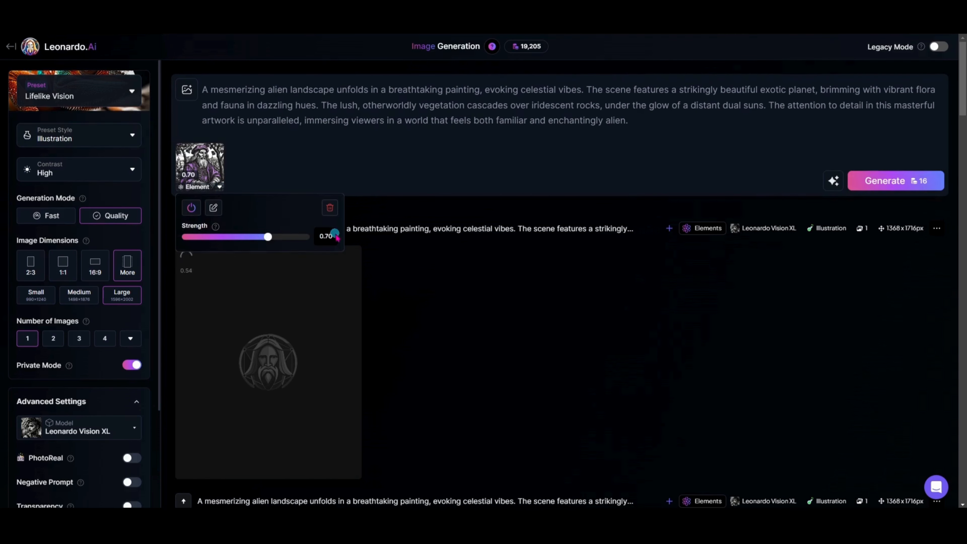
{"action": "left_click_drag", "start_coordinate": [266, 244], "coordinate": [253, 242]}
{"action": "left_click", "coordinate": [896, 181]}
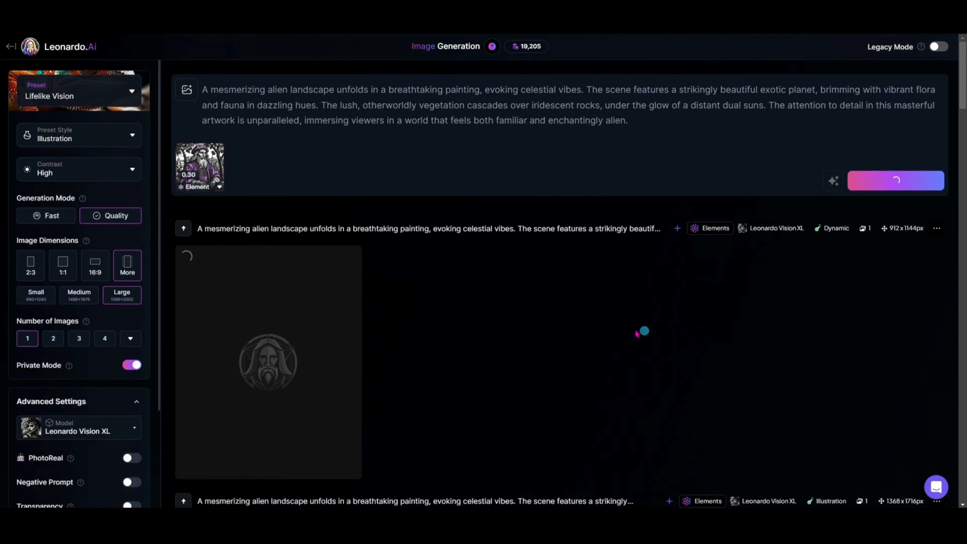
{"action": "scroll", "coordinate": [624, 336], "scroll_direction": "down", "scroll_amount": 5}
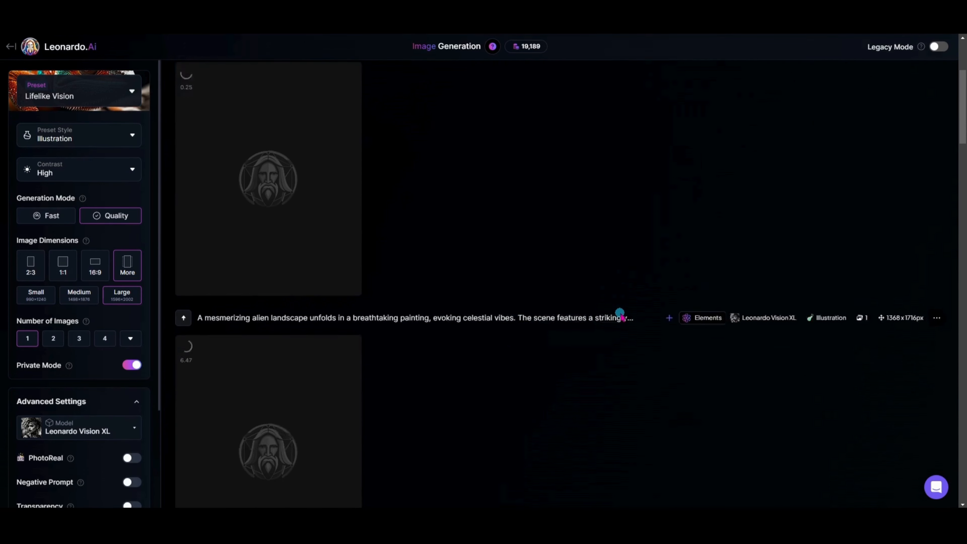
Enlarge and examine the Woodcut Illustration images generated at different strengths
{"action": "scroll", "coordinate": [688, 385], "scroll_direction": "down", "scroll_amount": 5}
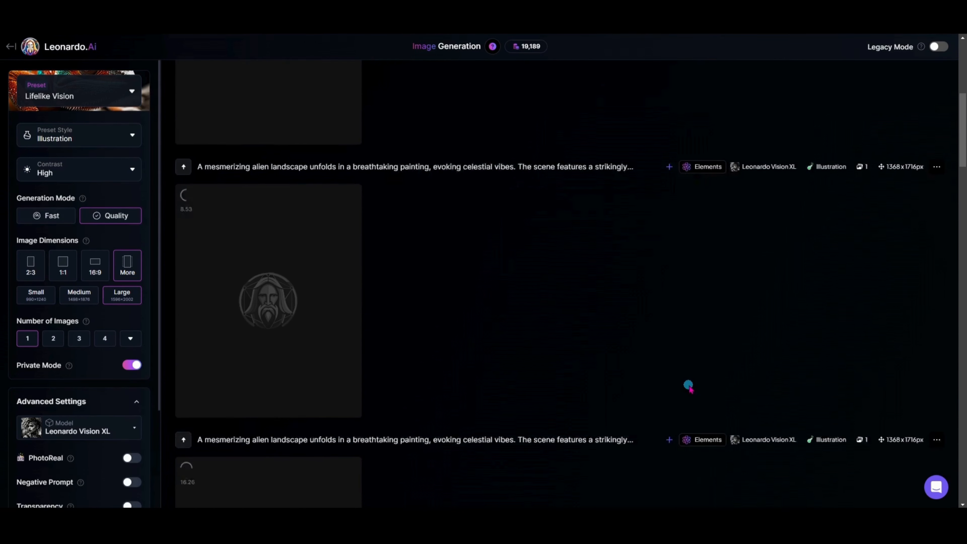
{"action": "scroll", "coordinate": [688, 381], "scroll_direction": "down", "scroll_amount": 1}
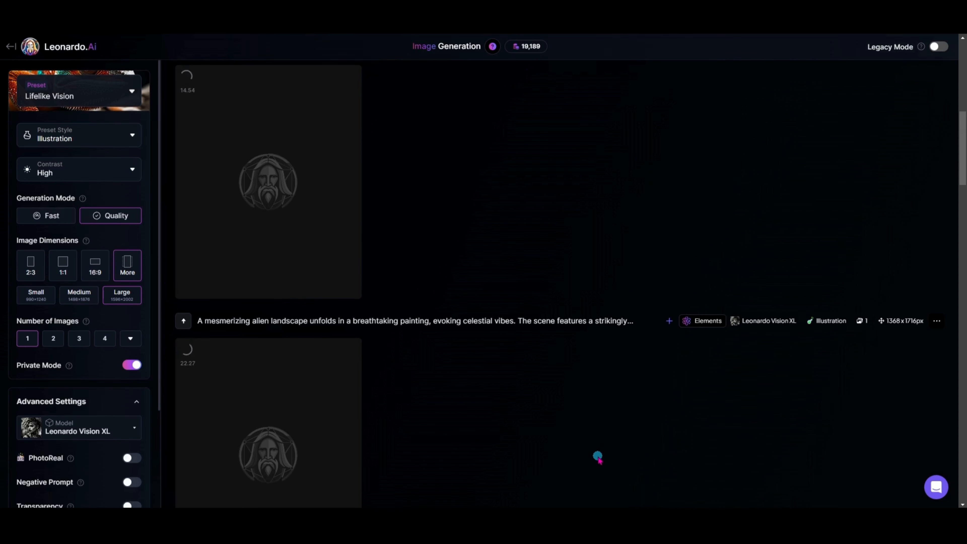
{"action": "scroll", "coordinate": [598, 456], "scroll_direction": "down", "scroll_amount": 2}
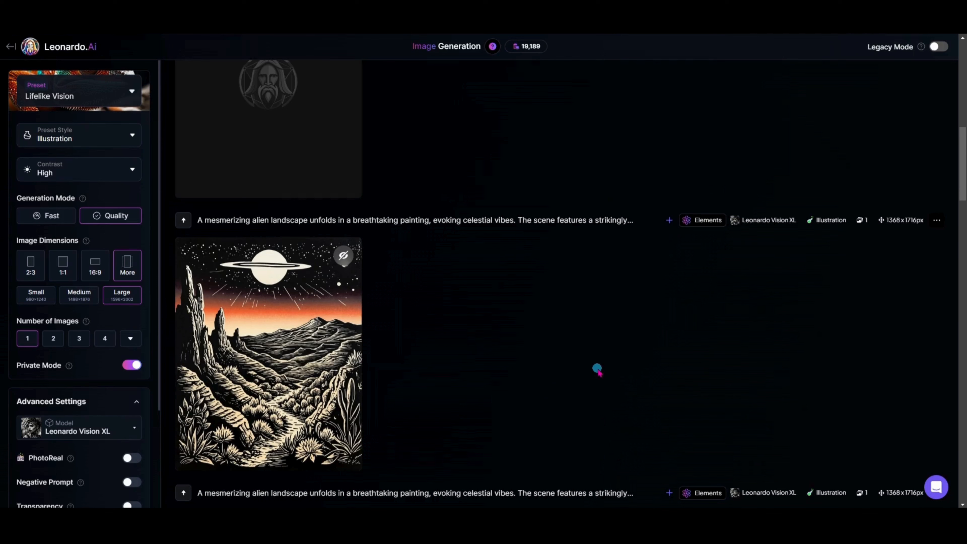
{"action": "left_click", "coordinate": [267, 308]}
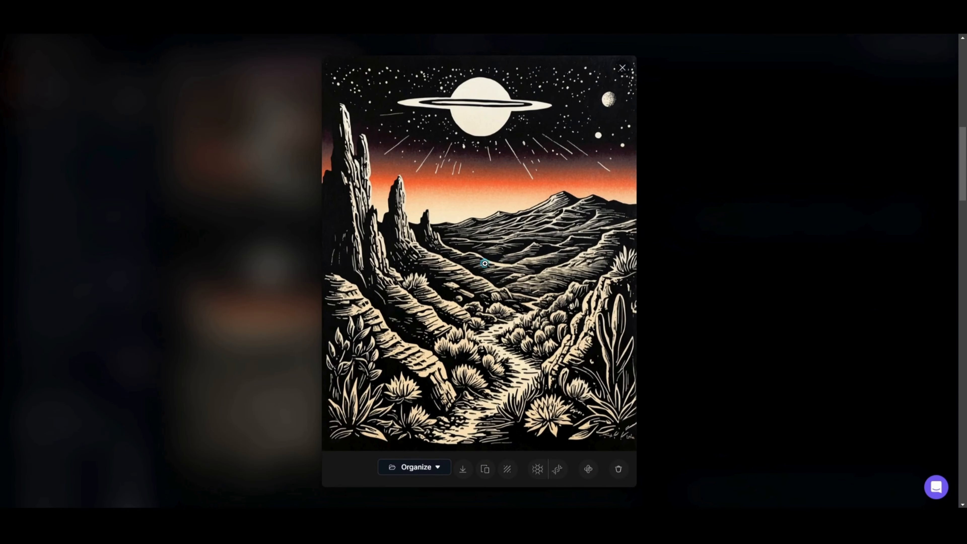
{"action": "left_click", "coordinate": [623, 68]}
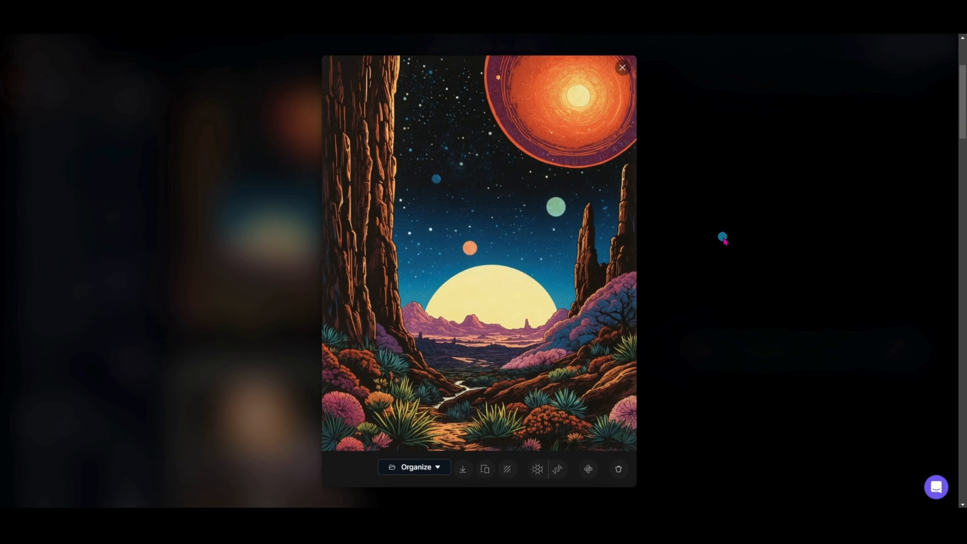
{"action": "left_click", "coordinate": [722, 237]}
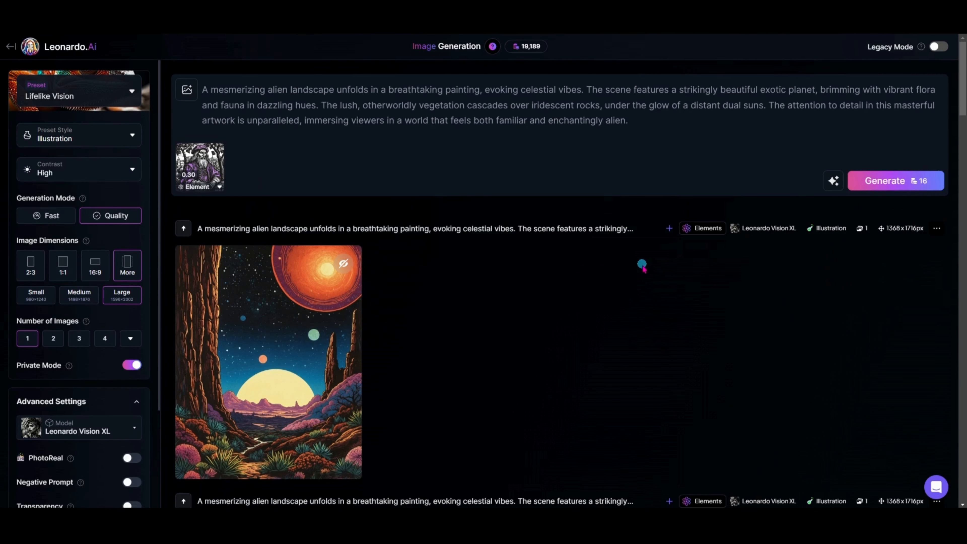
Set the Woodcut Illustration element's strength to 0.10 and add the Cosmic Retro, Rainbowcore and Psychedelic Art elements to the prompt
{"action": "left_click", "coordinate": [219, 186]}
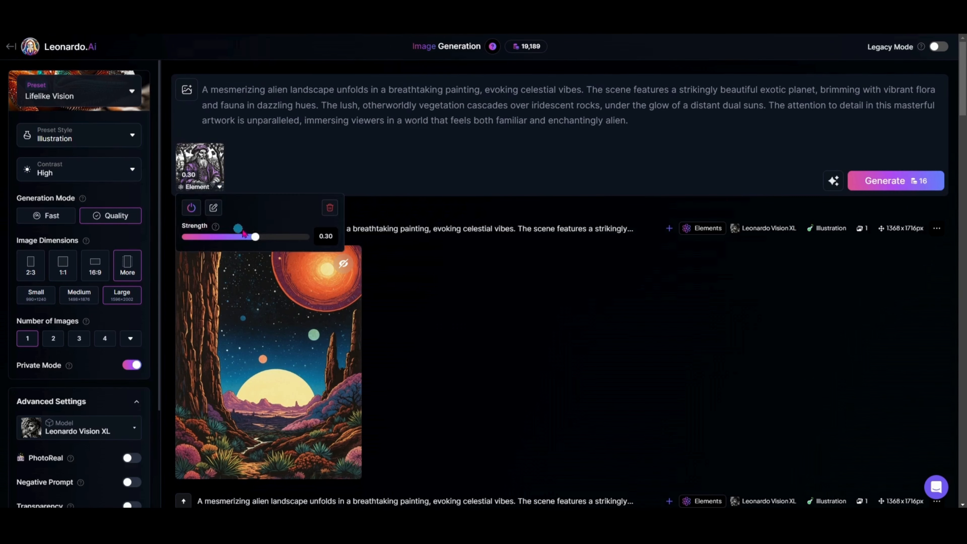
{"action": "left_click_drag", "start_coordinate": [253, 242], "coordinate": [249, 241]}
{"action": "left_click", "coordinate": [186, 92]}
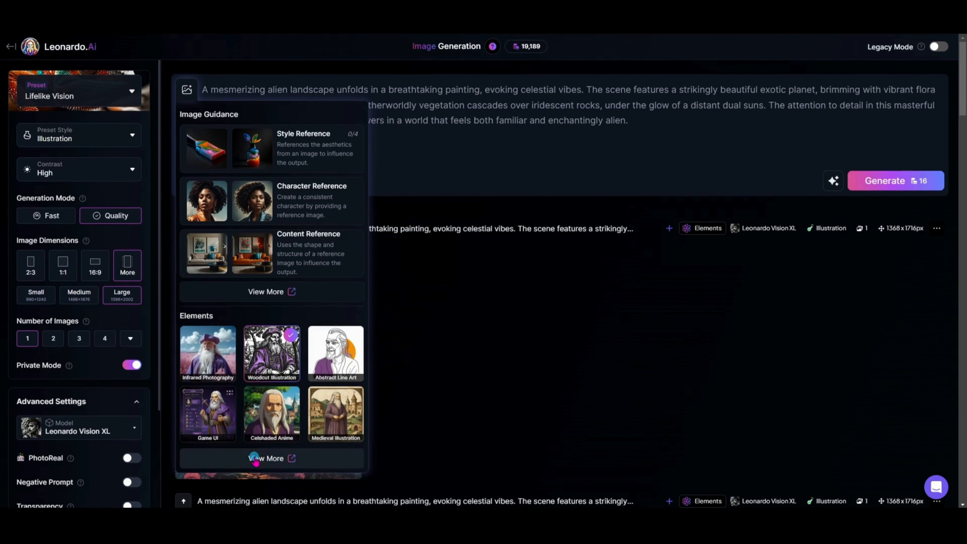
{"action": "left_click", "coordinate": [266, 453]}
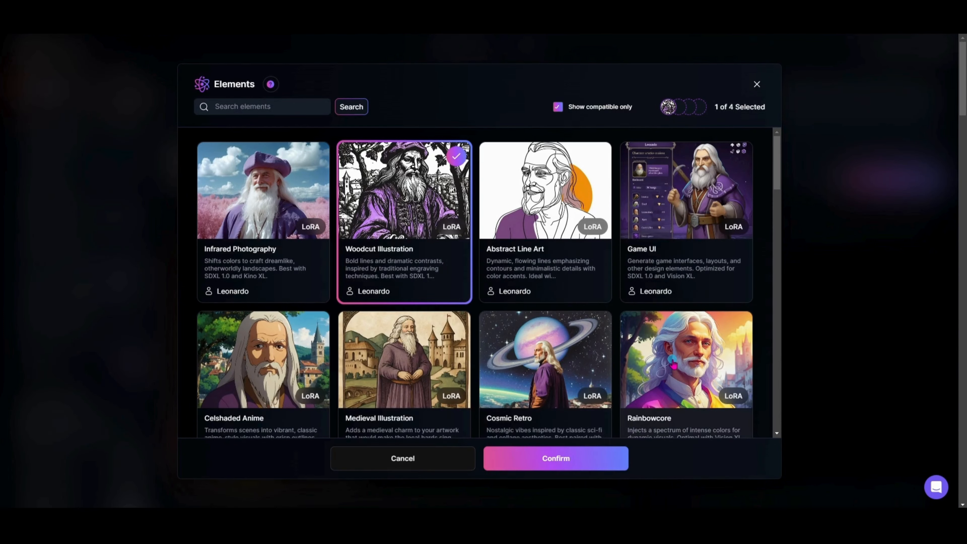
{"action": "scroll", "coordinate": [667, 341], "scroll_direction": "down", "scroll_amount": 3}
{"action": "left_click", "coordinate": [531, 324]}
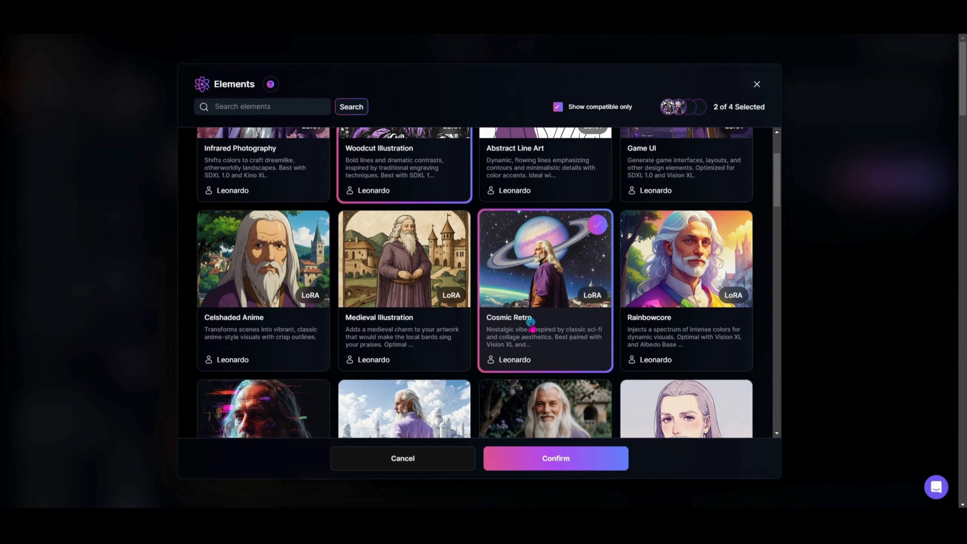
{"action": "scroll", "coordinate": [533, 322], "scroll_direction": "down", "scroll_amount": 2}
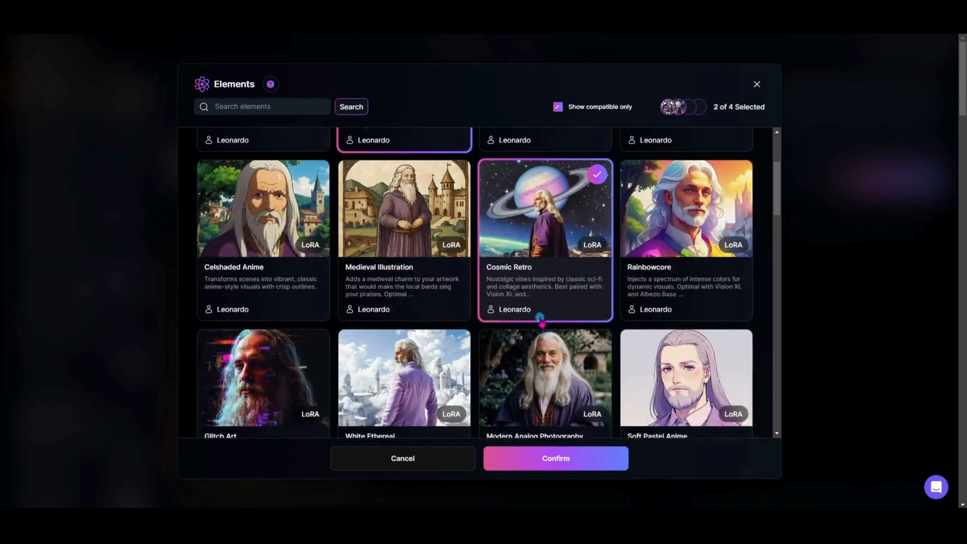
{"action": "scroll", "coordinate": [575, 287], "scroll_direction": "down", "scroll_amount": 2}
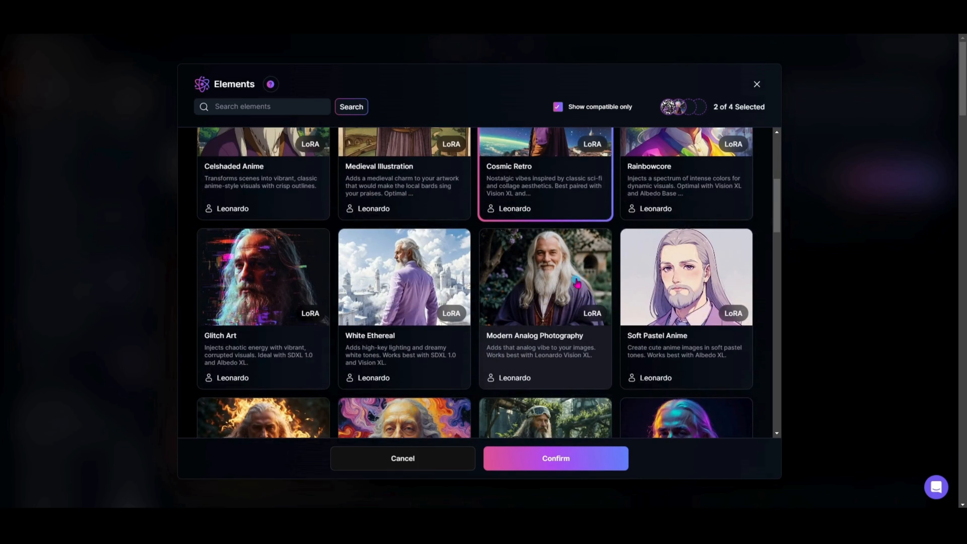
{"action": "left_click", "coordinate": [700, 183]}
{"action": "scroll", "coordinate": [700, 183], "scroll_direction": "down", "scroll_amount": 4}
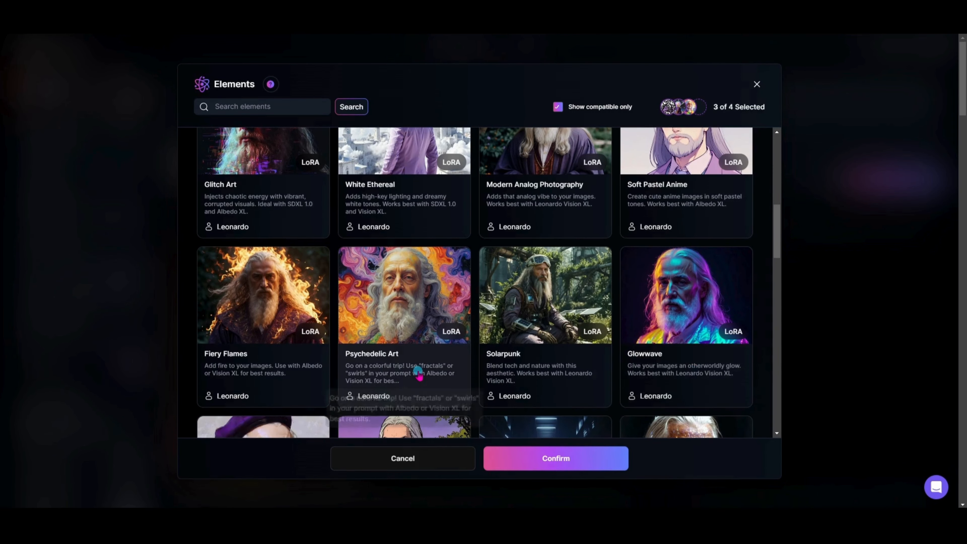
{"action": "left_click", "coordinate": [403, 376]}
{"action": "left_click", "coordinate": [540, 461]}
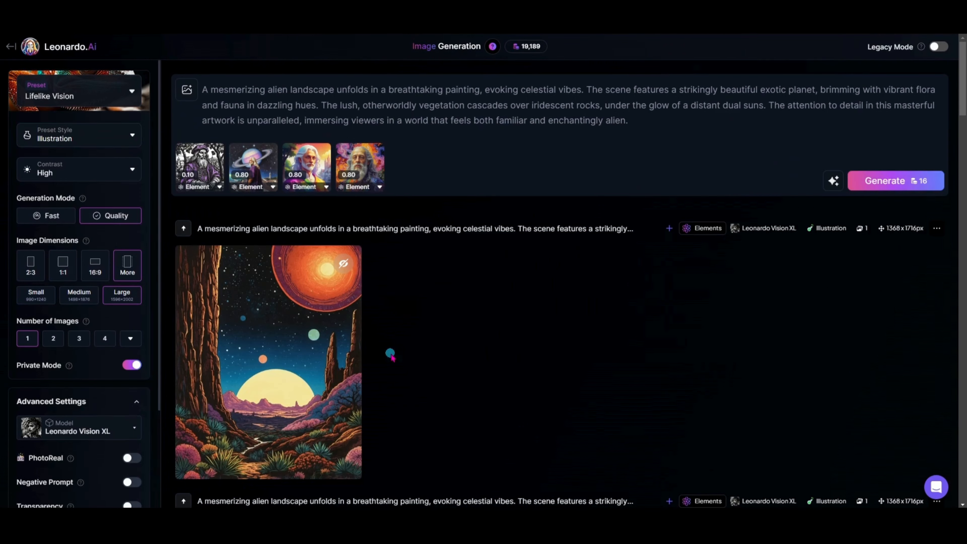
Set the strengths of Cosmic Retro to 0.30, Rainbowcore to 0.20 and Psychedelic Art to 0.10, and generate an image
{"action": "left_click", "coordinate": [275, 187]}
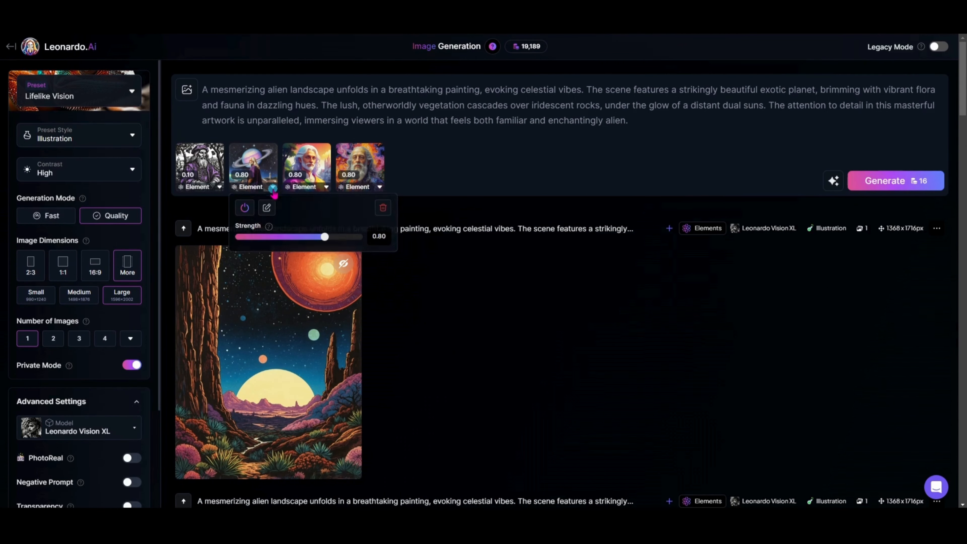
{"action": "left_click_drag", "start_coordinate": [323, 239], "coordinate": [308, 244]}
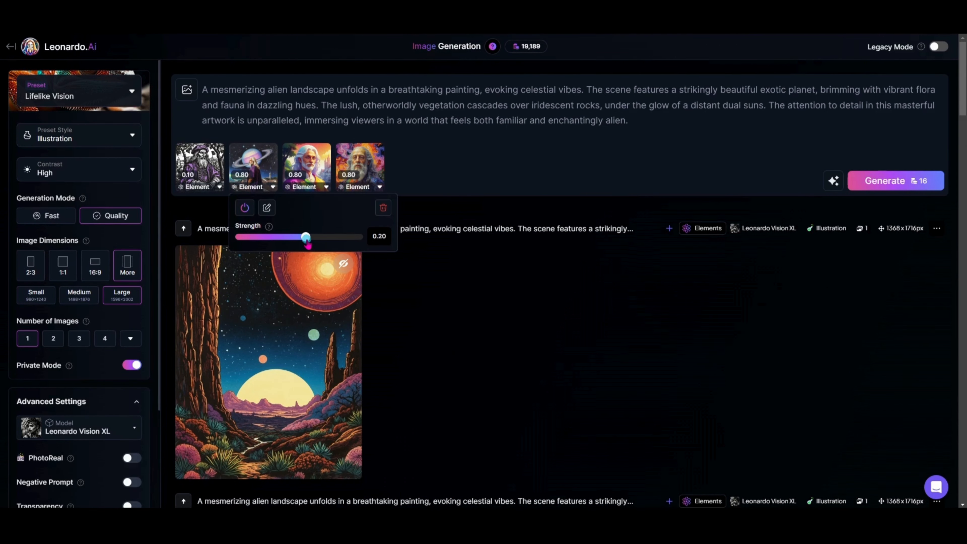
{"action": "left_click", "coordinate": [326, 187]}
{"action": "left_click_drag", "start_coordinate": [379, 243], "coordinate": [360, 244]}
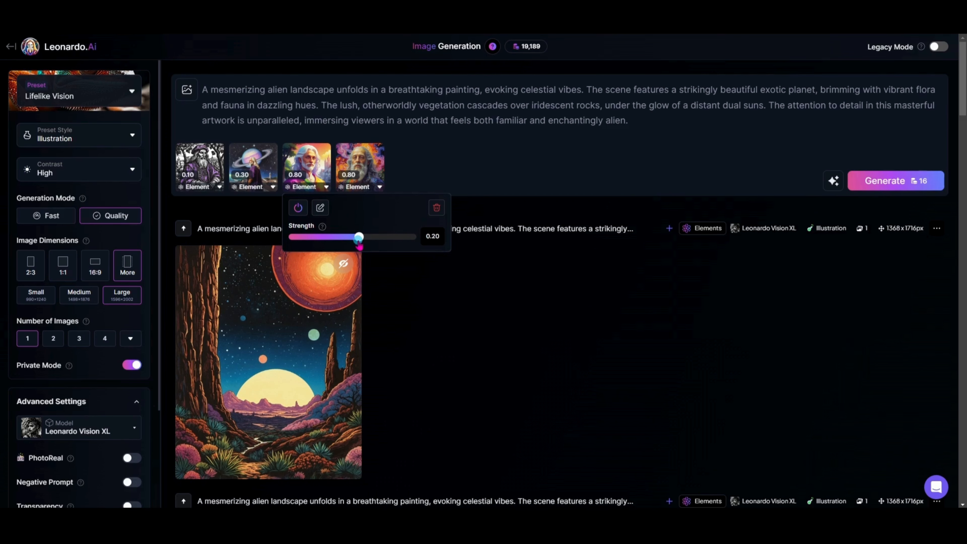
{"action": "left_click", "coordinate": [380, 187]}
{"action": "left_click_drag", "start_coordinate": [429, 239], "coordinate": [409, 243]}
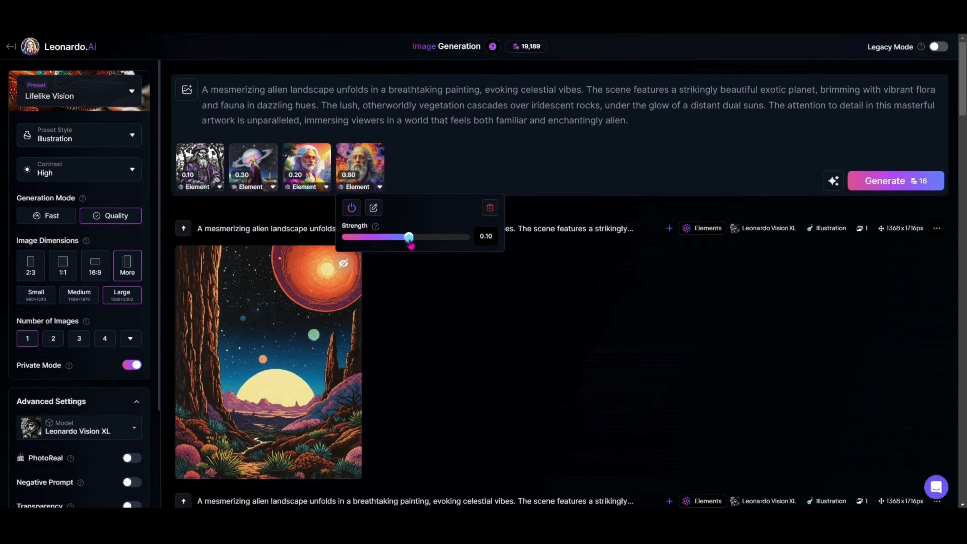
{"action": "left_click", "coordinate": [584, 327]}
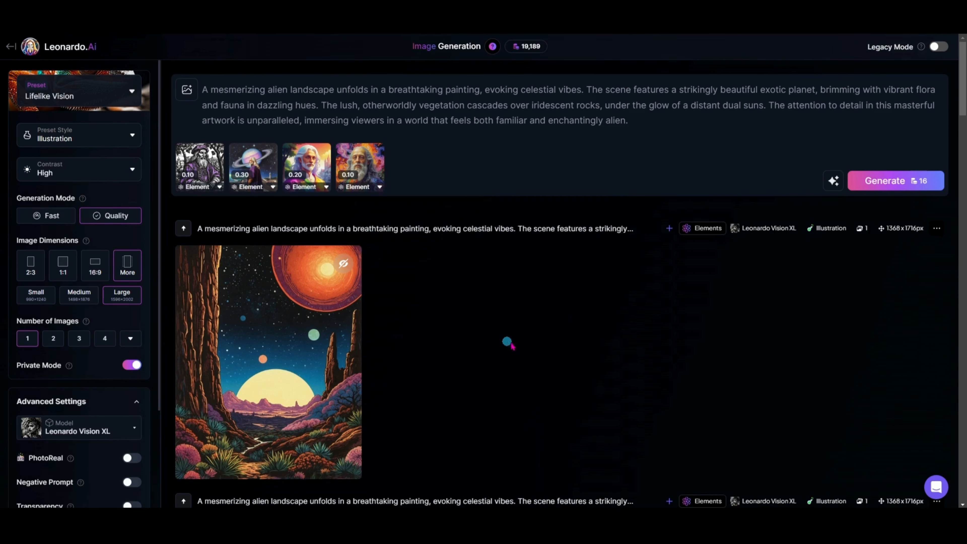
{"action": "left_click", "coordinate": [904, 184]}
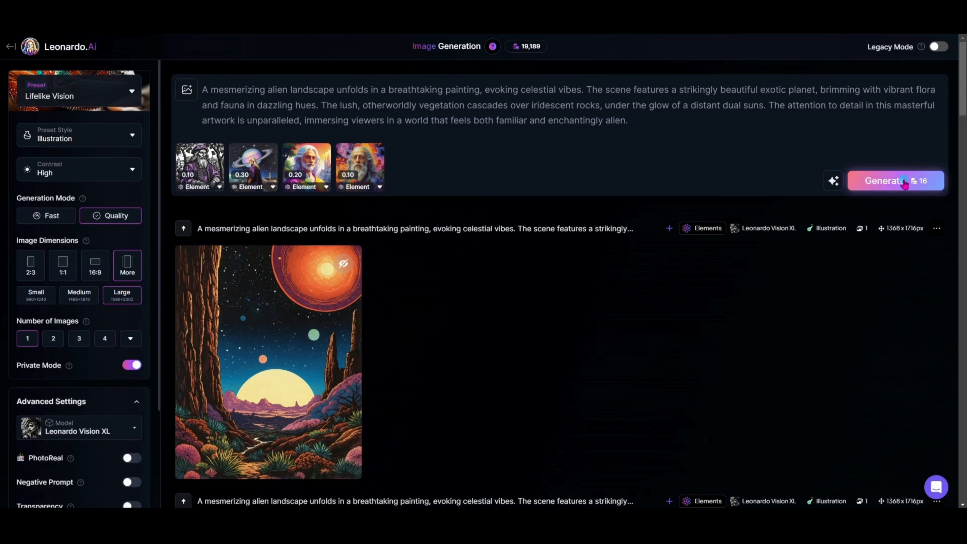
Change the preset style to Creative and generate another image with the same four elements
{"action": "left_click", "coordinate": [120, 142]}
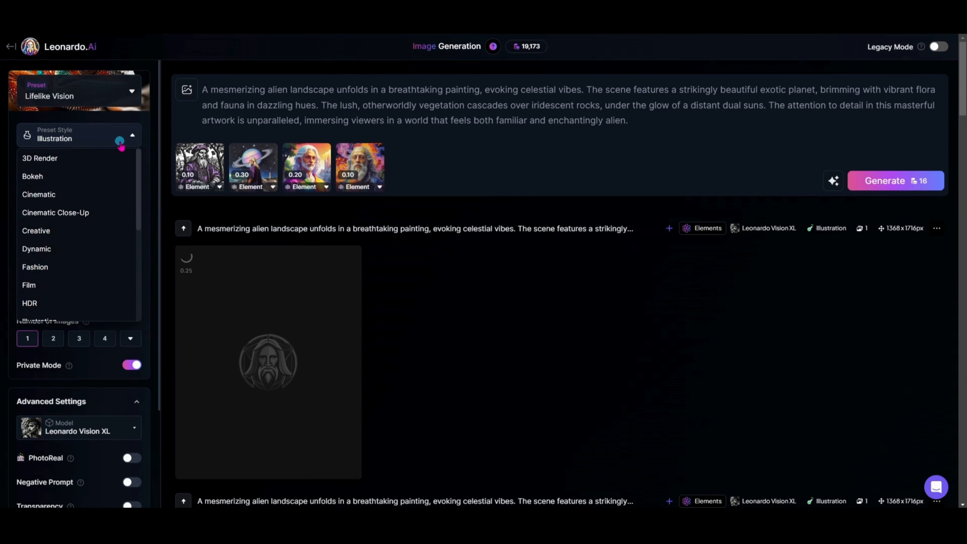
{"action": "left_click", "coordinate": [106, 231]}
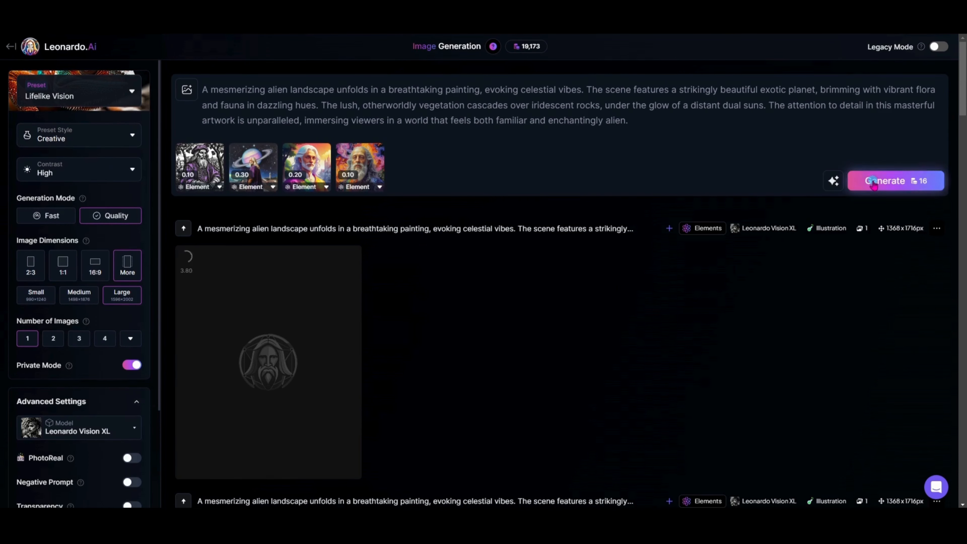
{"action": "left_click", "coordinate": [887, 181]}
Enlarge and compare the four-element images generated with the Illustration and Creative preset styles
{"action": "scroll", "coordinate": [441, 315], "scroll_direction": "down", "scroll_amount": 4}
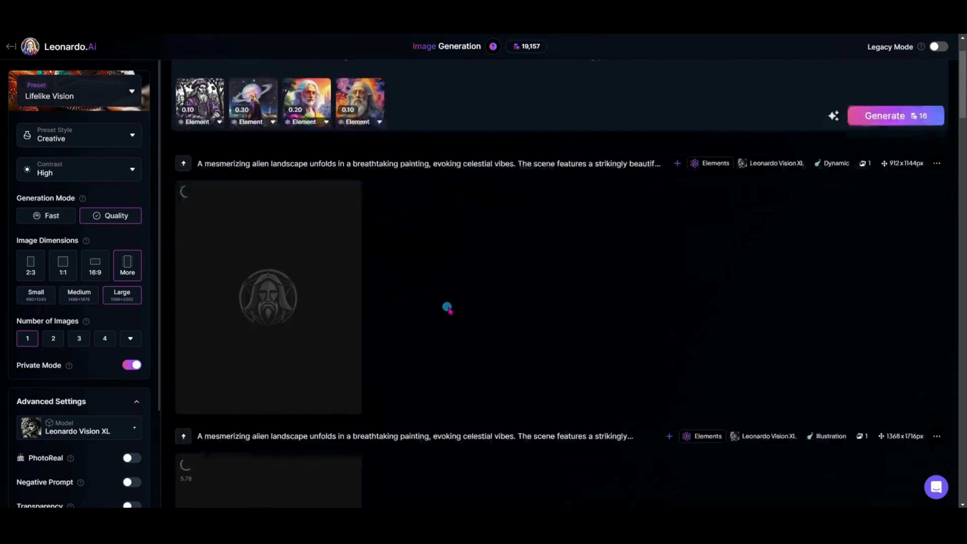
{"action": "scroll", "coordinate": [489, 232], "scroll_direction": "up", "scroll_amount": 2}
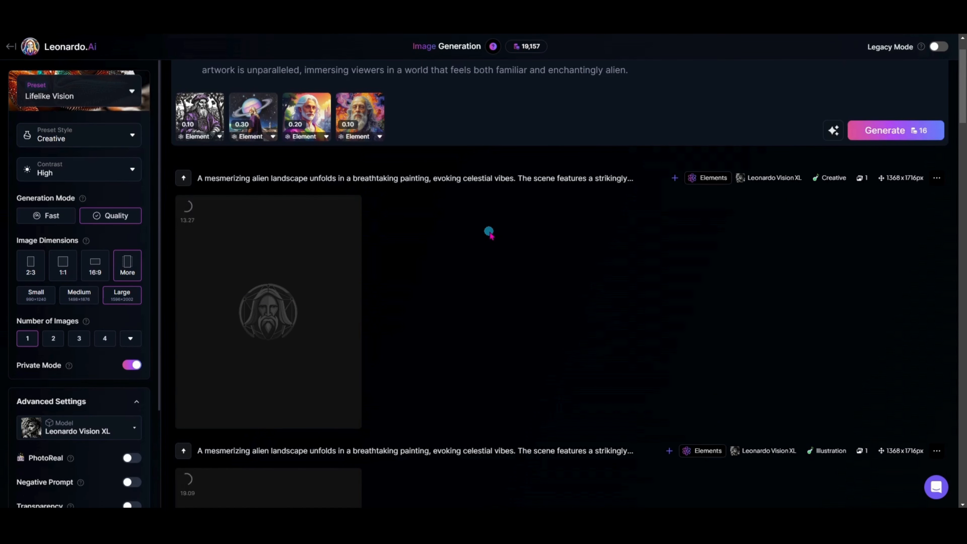
{"action": "left_click", "coordinate": [278, 281]}
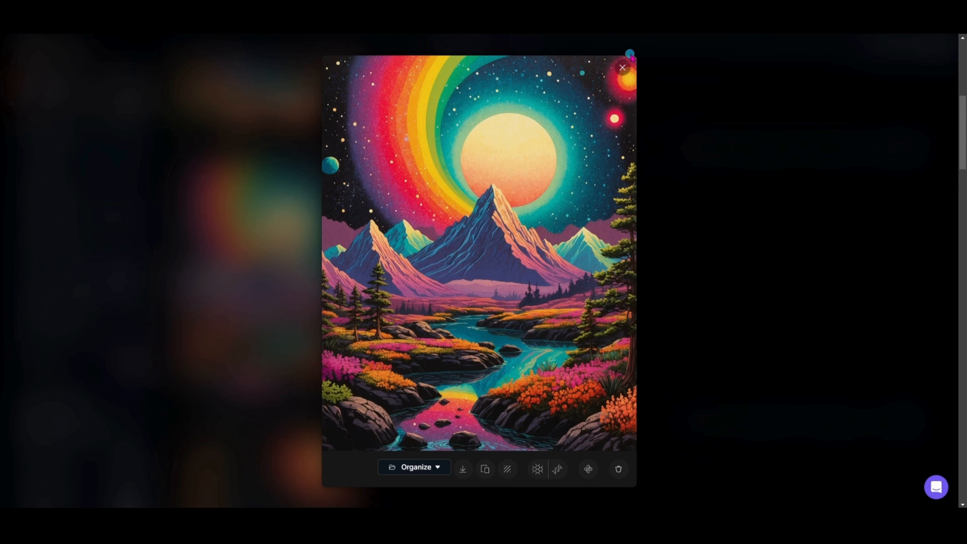
{"action": "left_click", "coordinate": [623, 68]}
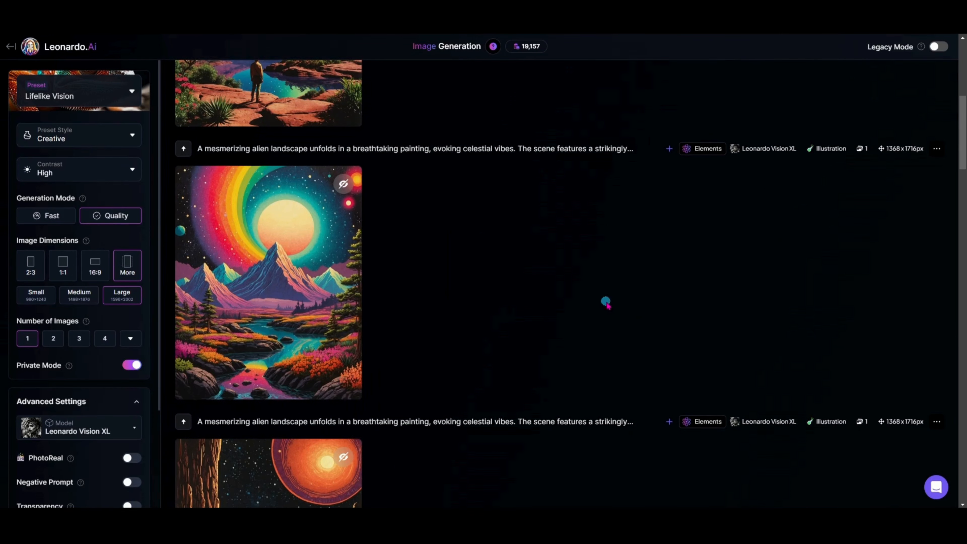
{"action": "scroll", "coordinate": [606, 303], "scroll_direction": "up", "scroll_amount": 6}
{"action": "mouse_move", "coordinate": [215, 356]}
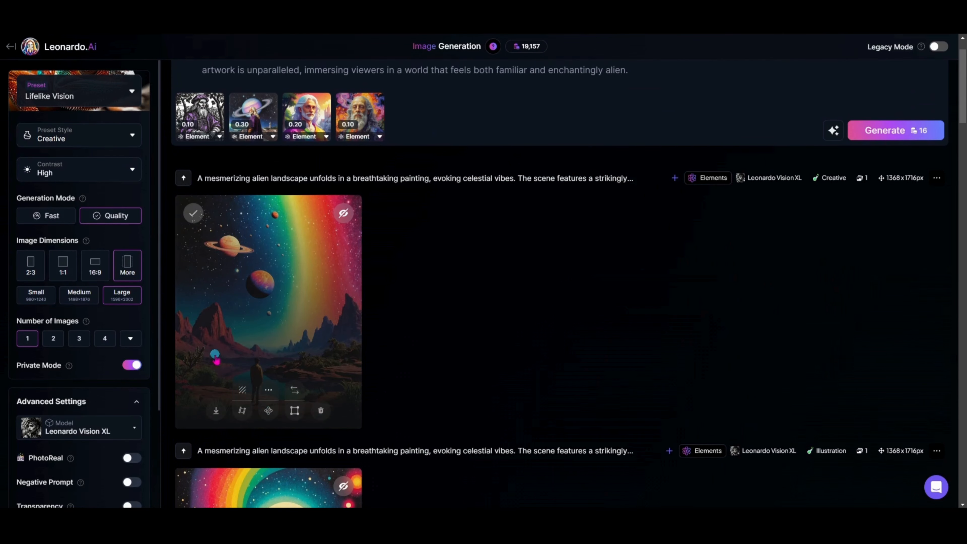
{"action": "left_click", "coordinate": [279, 330]}
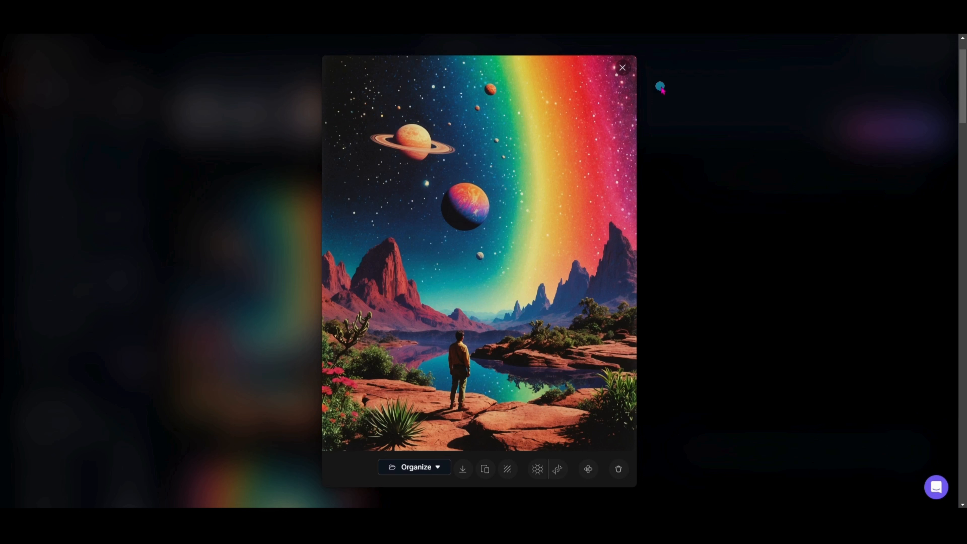
{"action": "left_click", "coordinate": [623, 69]}
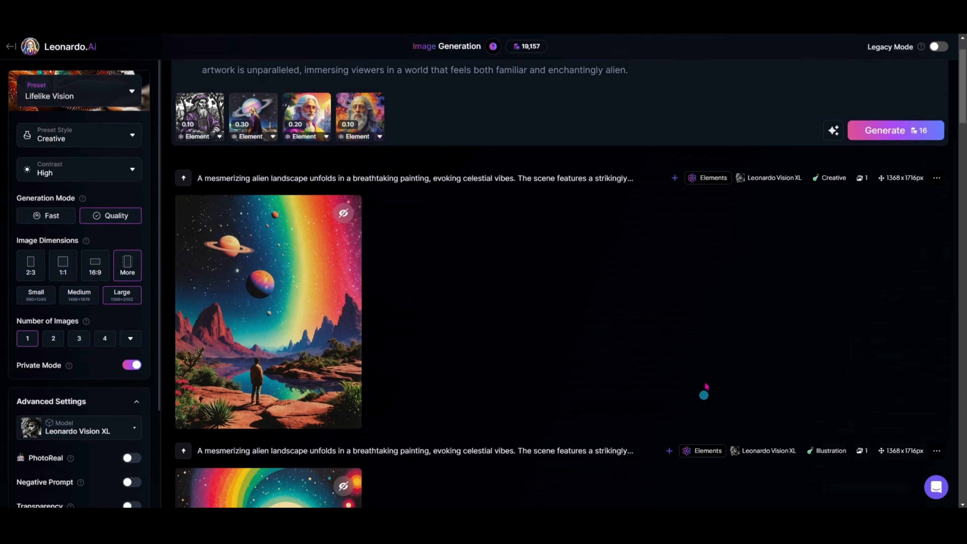
Raise the Woodcut Illustration and Psychedelic Art strengths to 0.50 each and generate a new image
{"action": "scroll", "coordinate": [702, 347], "scroll_direction": "up", "scroll_amount": 2}
{"action": "left_click", "coordinate": [326, 187]}
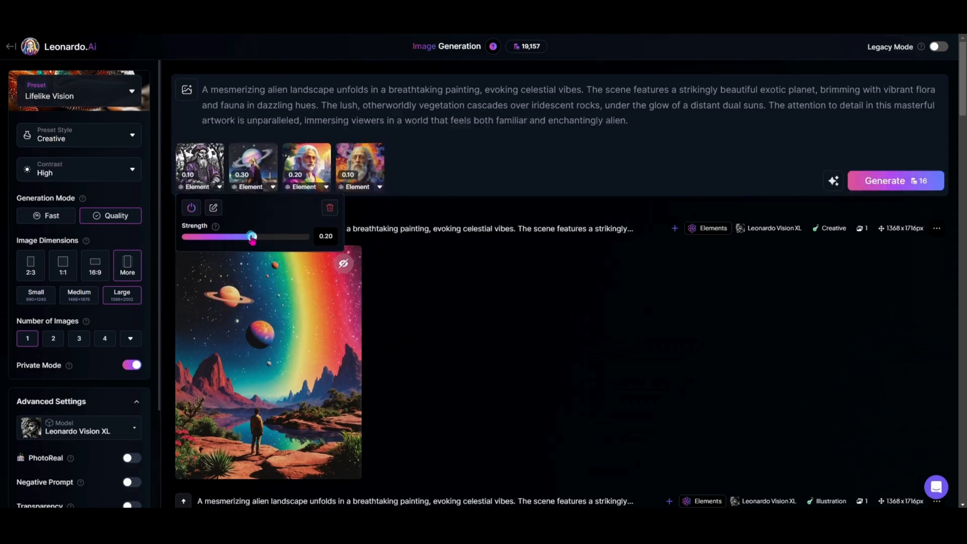
{"action": "left_click_drag", "start_coordinate": [252, 241], "coordinate": [264, 243]}
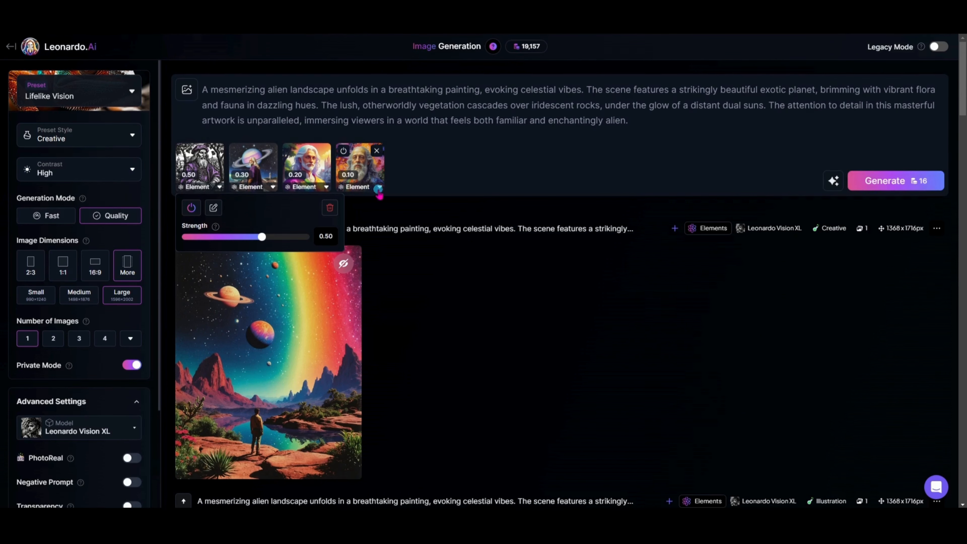
{"action": "left_click", "coordinate": [380, 186]}
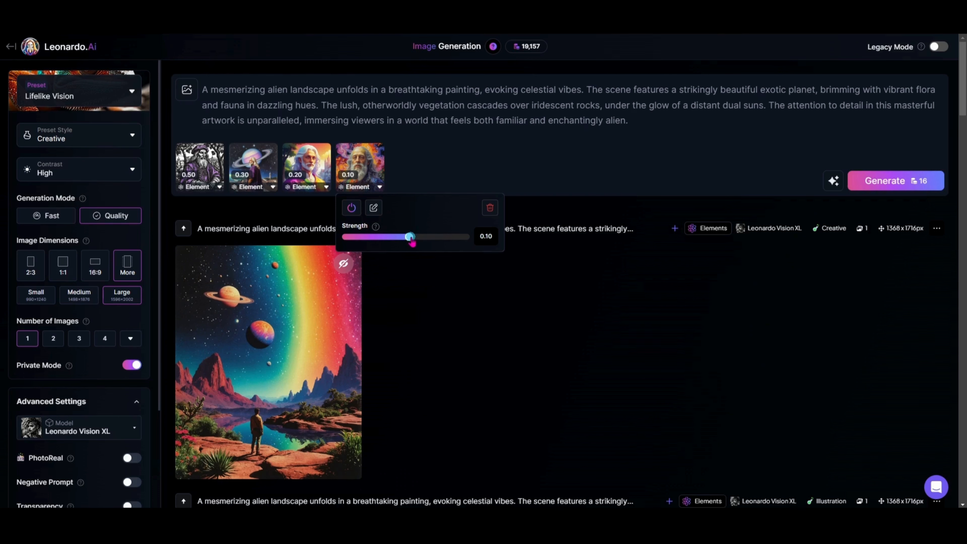
{"action": "left_click_drag", "start_coordinate": [415, 238], "coordinate": [423, 240]}
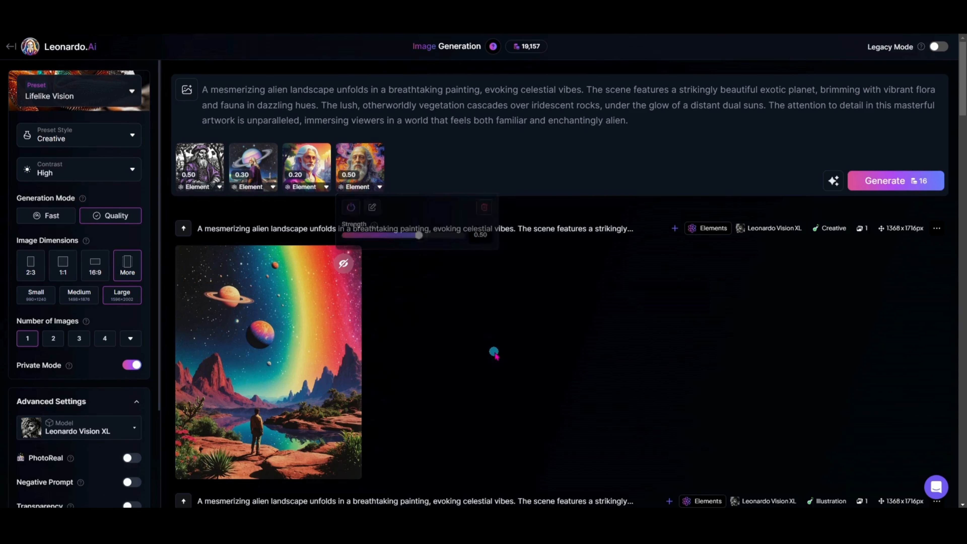
{"action": "left_click", "coordinate": [909, 186]}
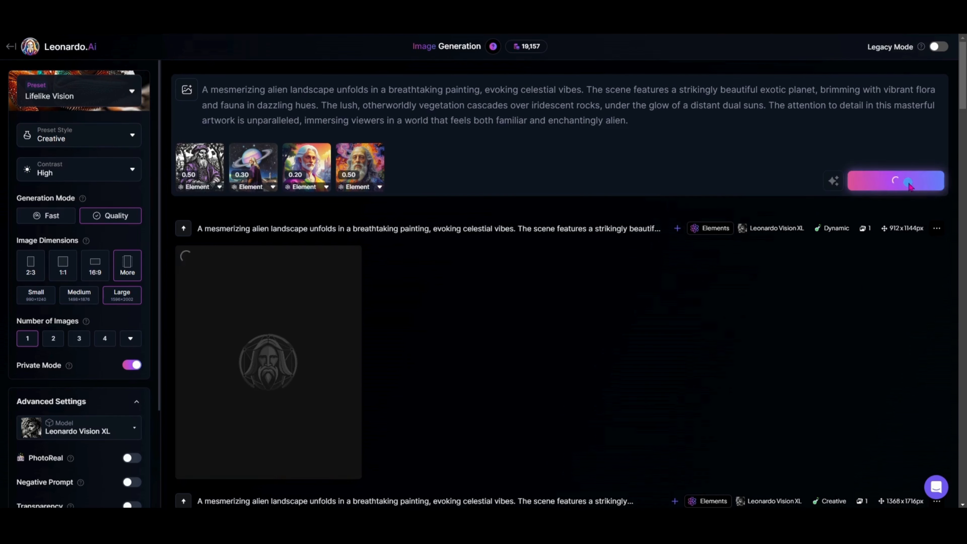
{"action": "scroll", "coordinate": [602, 372], "scroll_direction": "down", "scroll_amount": 1}
{"action": "scroll", "coordinate": [602, 372], "scroll_direction": "up", "scroll_amount": 1}
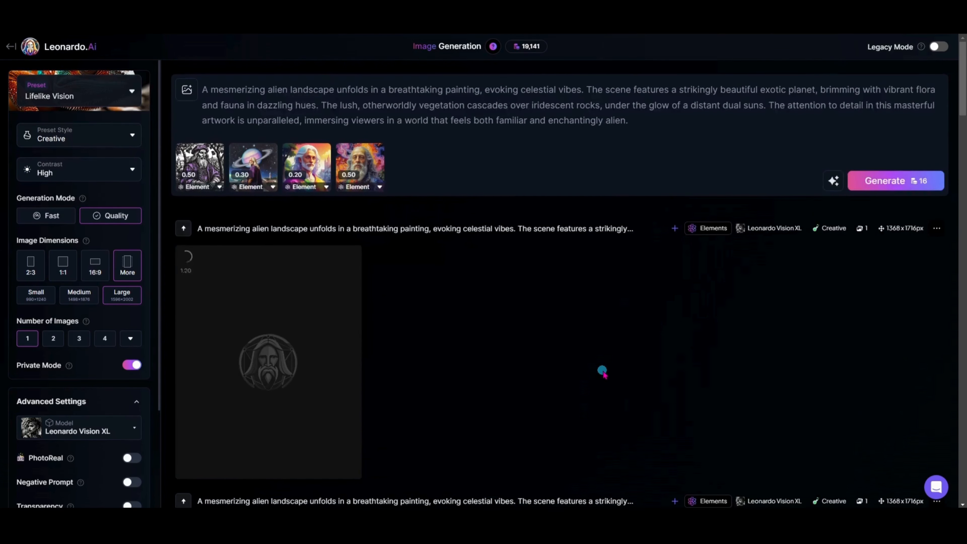
Enlarge and examine the new image generated with Woodcut Illustration and Psychedelic Art at strength 0.50
{"action": "left_click", "coordinate": [255, 315]}
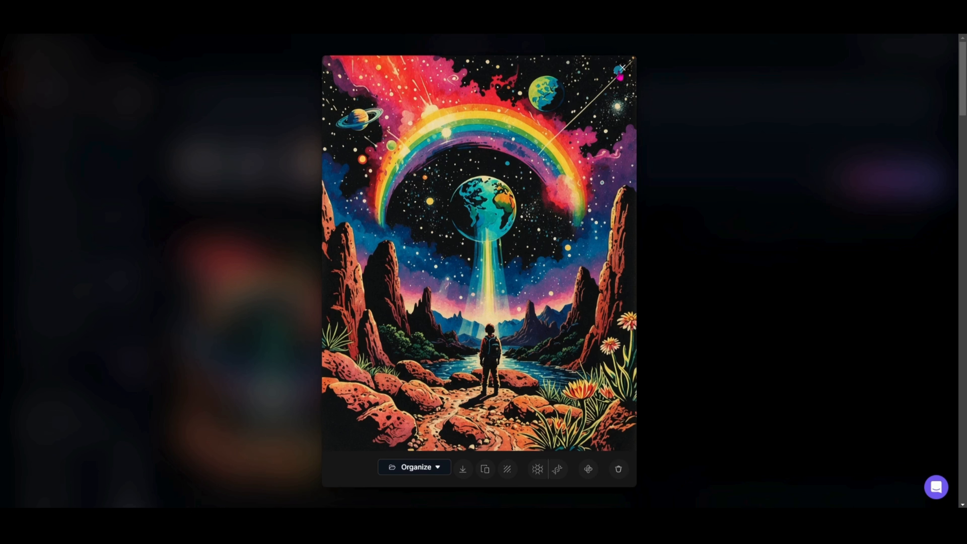
{"action": "left_click", "coordinate": [622, 68]}
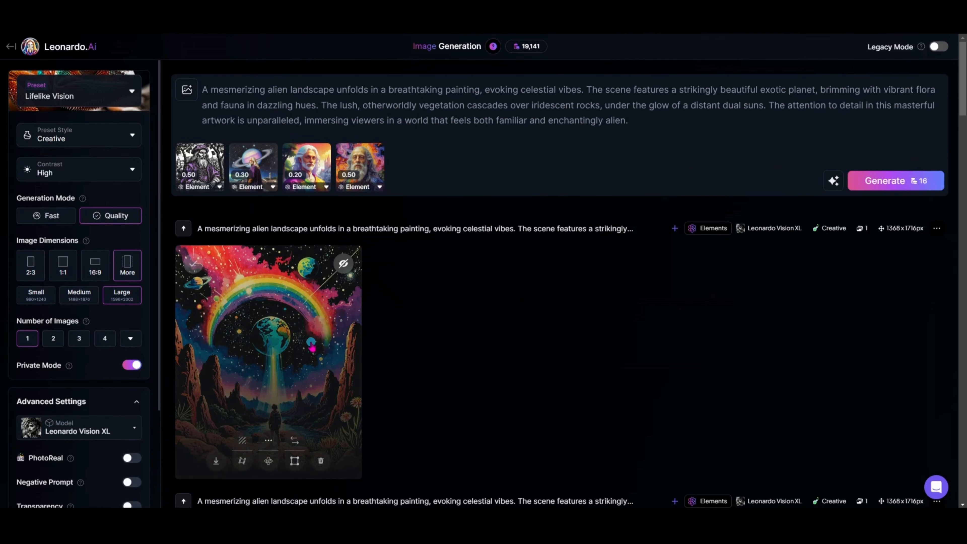
{"action": "scroll", "coordinate": [603, 369], "scroll_direction": "down", "scroll_amount": 1}
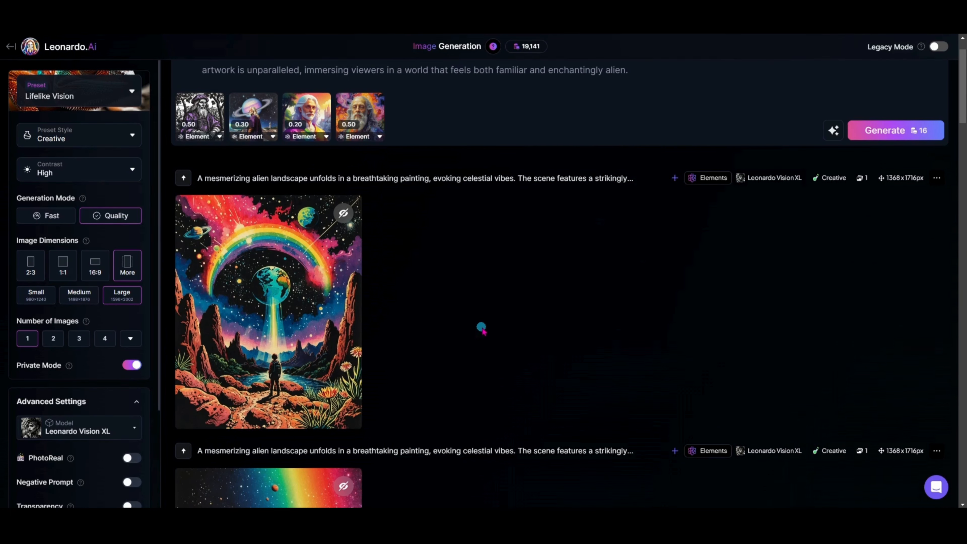
{"action": "scroll", "coordinate": [481, 327], "scroll_direction": "up", "scroll_amount": 2}
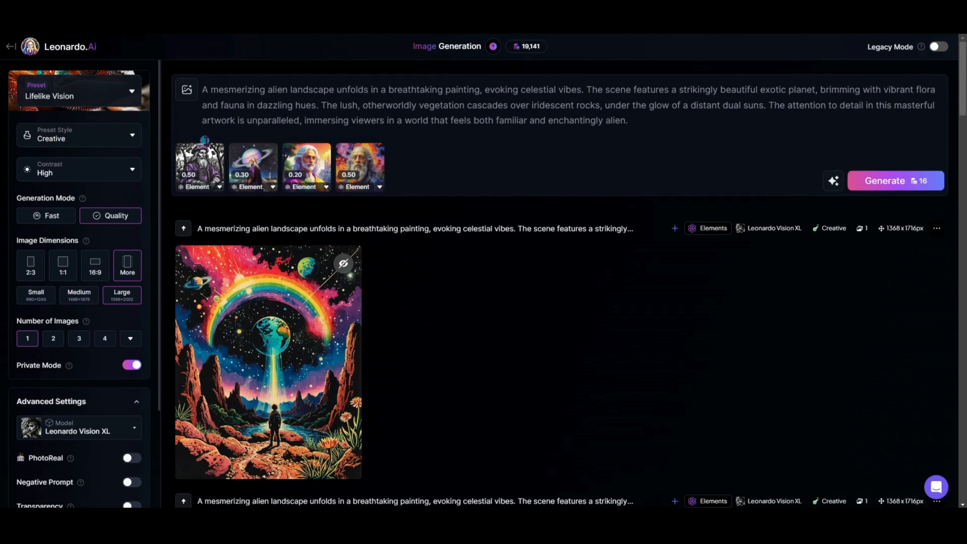
Remove all four elements from the prompt
{"action": "left_click", "coordinate": [218, 151]}
{"action": "left_click", "coordinate": [217, 150]}
{"action": "left_click", "coordinate": [217, 151]}
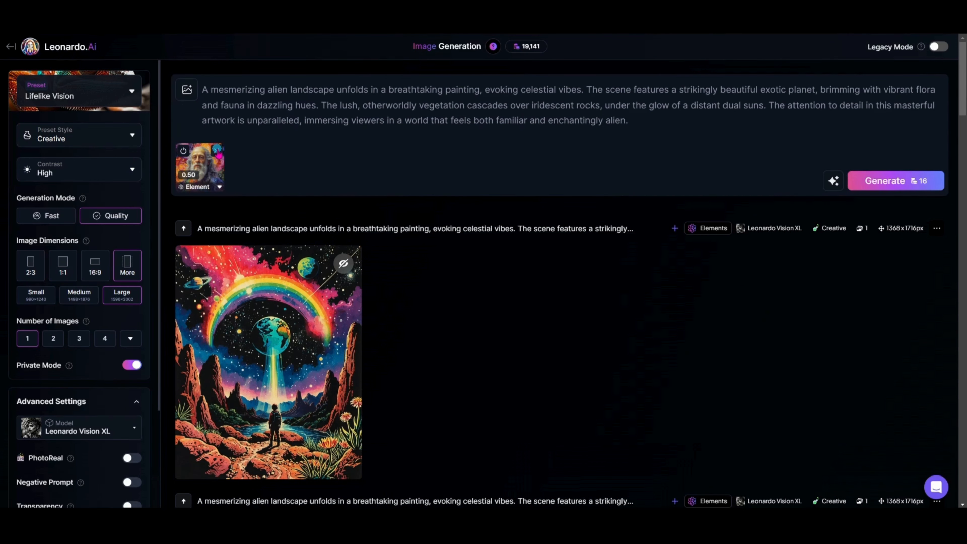
{"action": "left_click", "coordinate": [218, 150]}
Add the Infrared Photography element to the prompt with its strength set to 1.00
{"action": "left_click", "coordinate": [186, 89]}
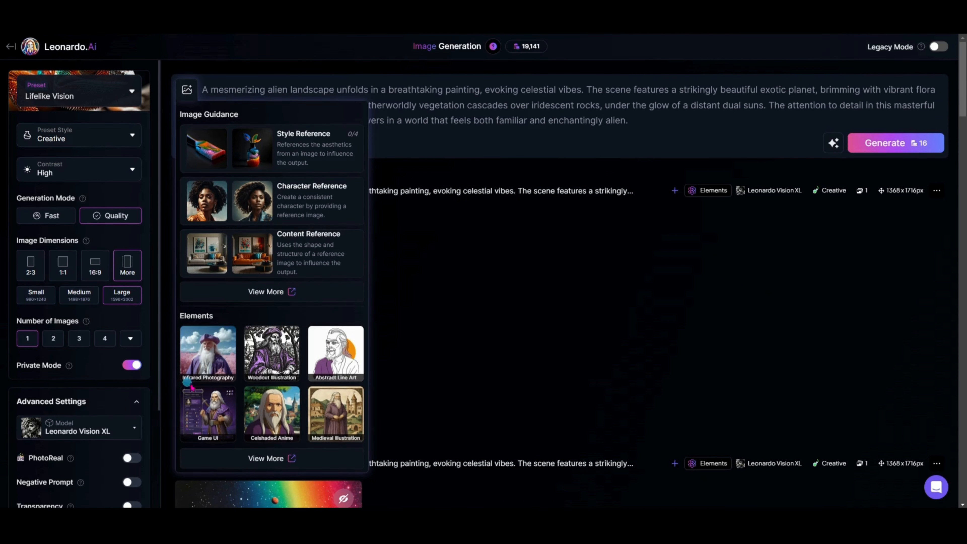
{"action": "left_click", "coordinate": [201, 362]}
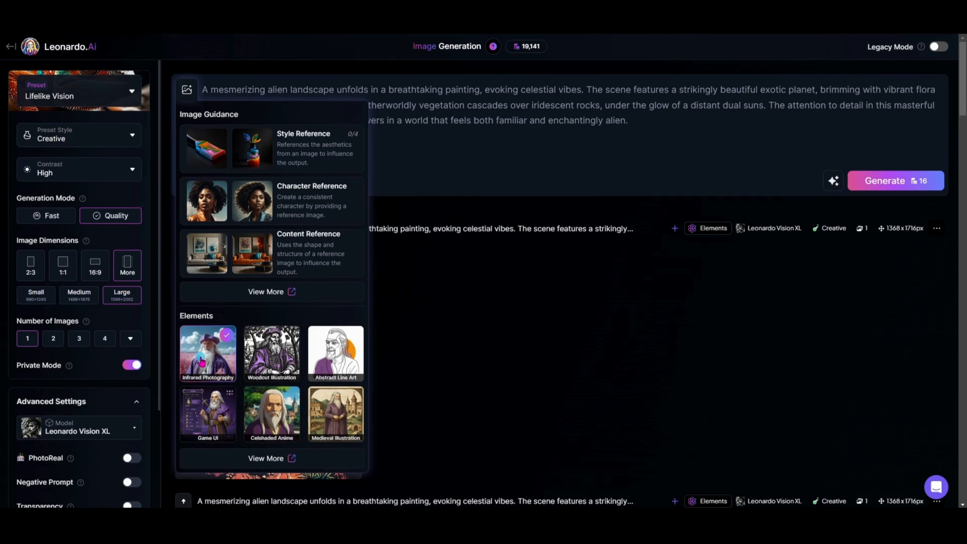
{"action": "left_click", "coordinate": [273, 458]}
{"action": "left_click", "coordinate": [554, 458]}
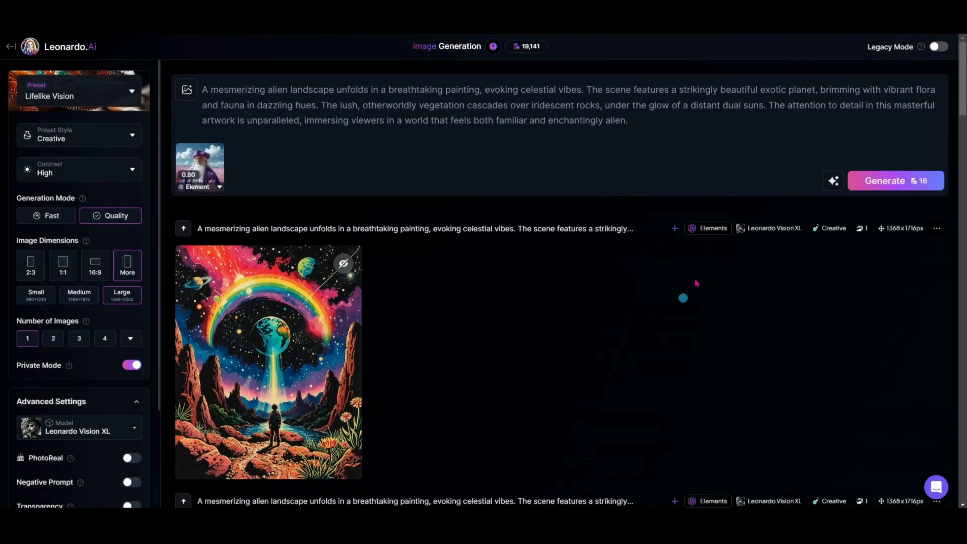
{"action": "left_click", "coordinate": [218, 191]}
{"action": "left_click_drag", "start_coordinate": [270, 237], "coordinate": [278, 240]}
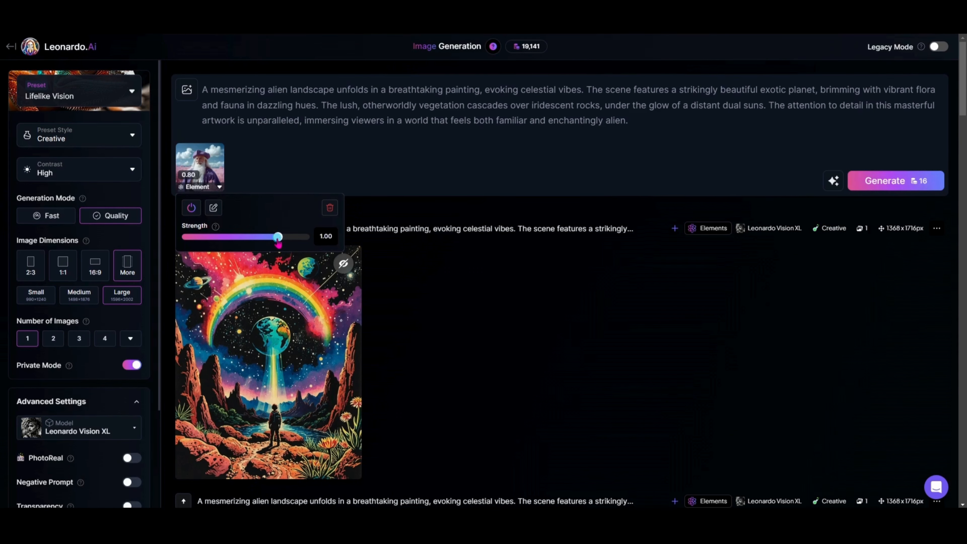
{"action": "left_click", "coordinate": [502, 332]}
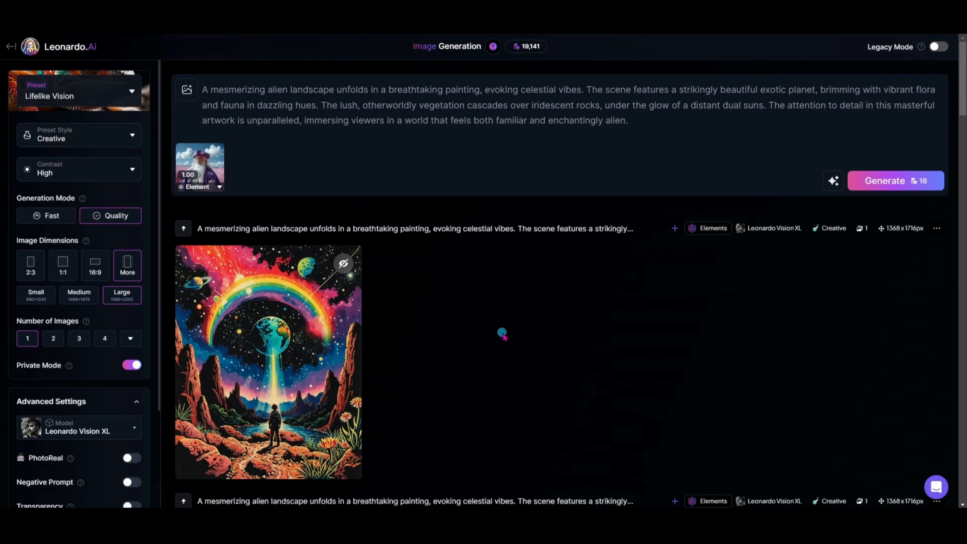
Remove the Infrared Photography element and read its recommended models in the full elements list
{"action": "left_click", "coordinate": [186, 89]}
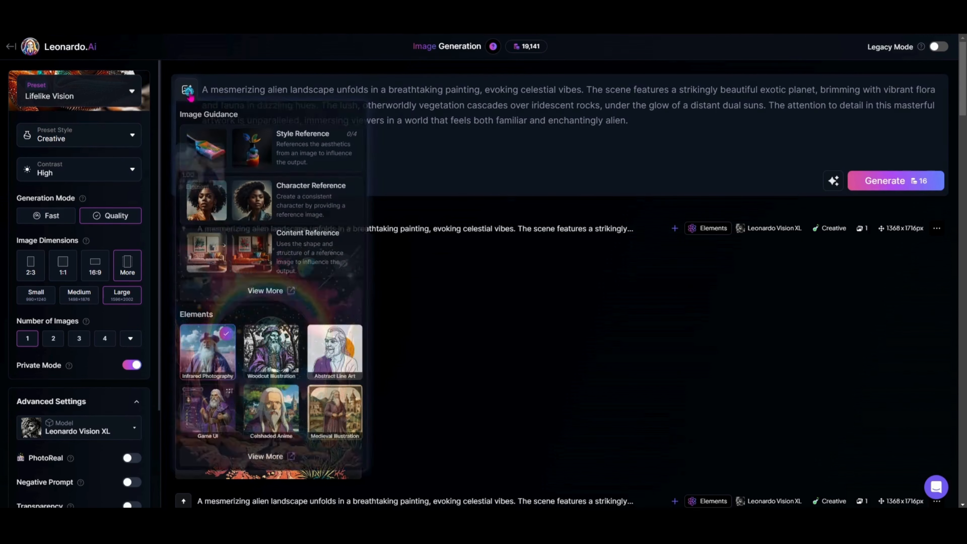
{"action": "left_click", "coordinate": [199, 355]}
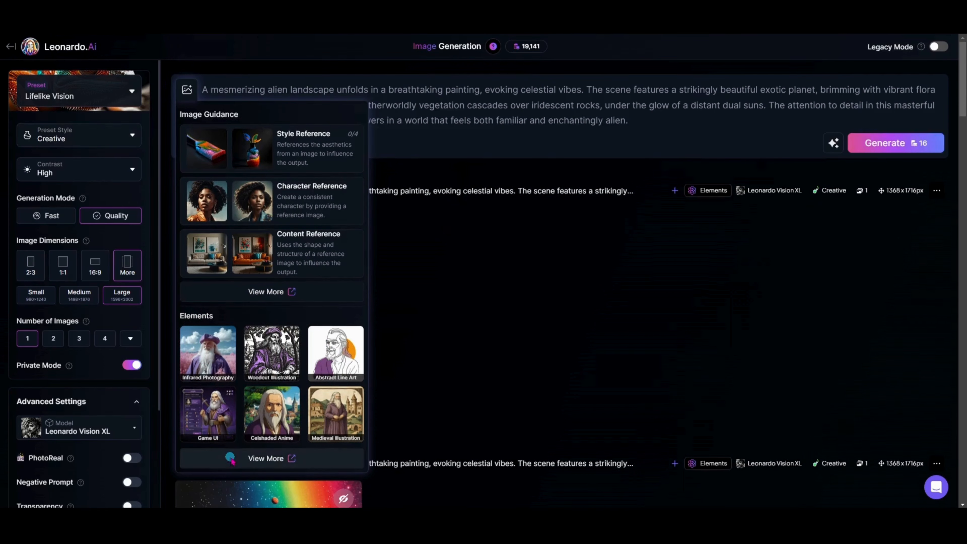
{"action": "left_click", "coordinate": [271, 458]}
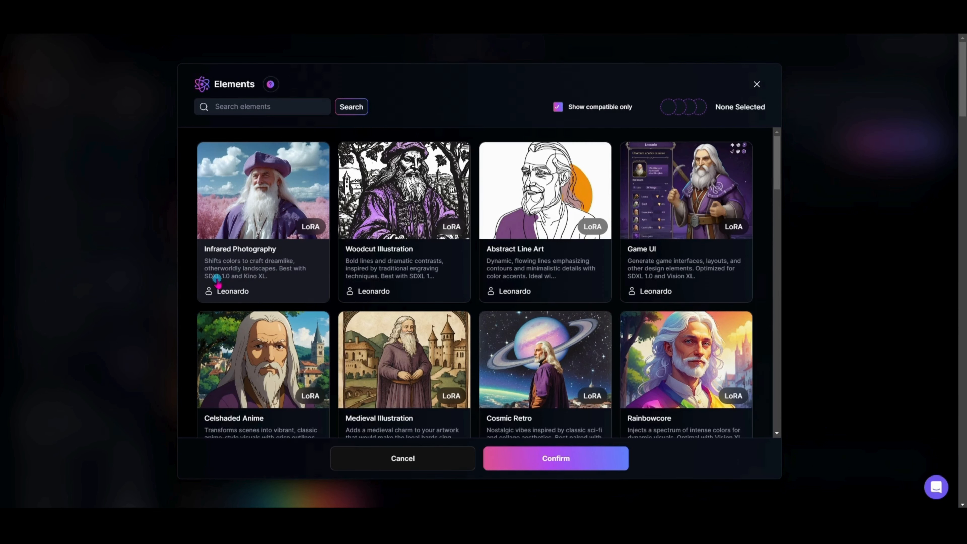
{"action": "left_click", "coordinate": [555, 472]}
Switch the generation preset to Cinematic Kino and set its preset style to Creative
{"action": "left_click", "coordinate": [87, 91]}
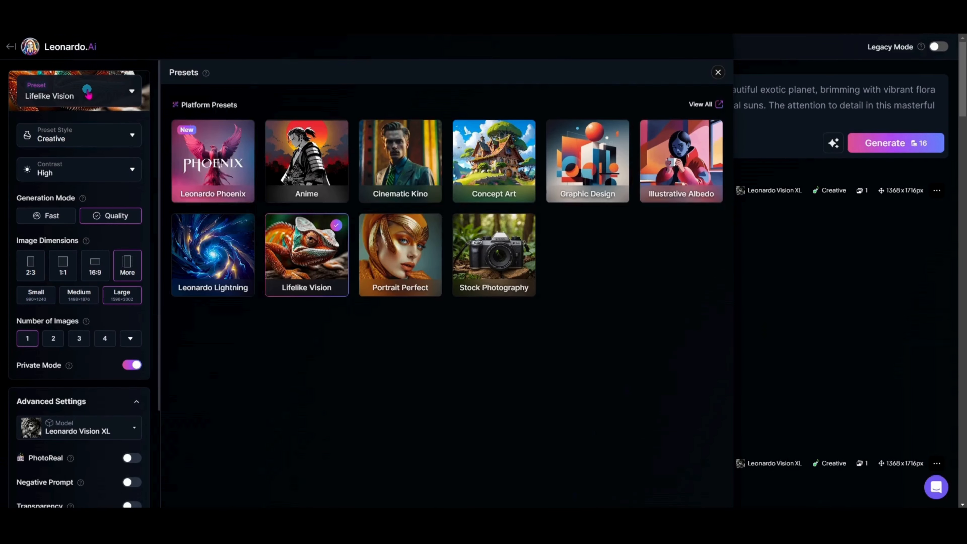
{"action": "left_click", "coordinate": [420, 170]}
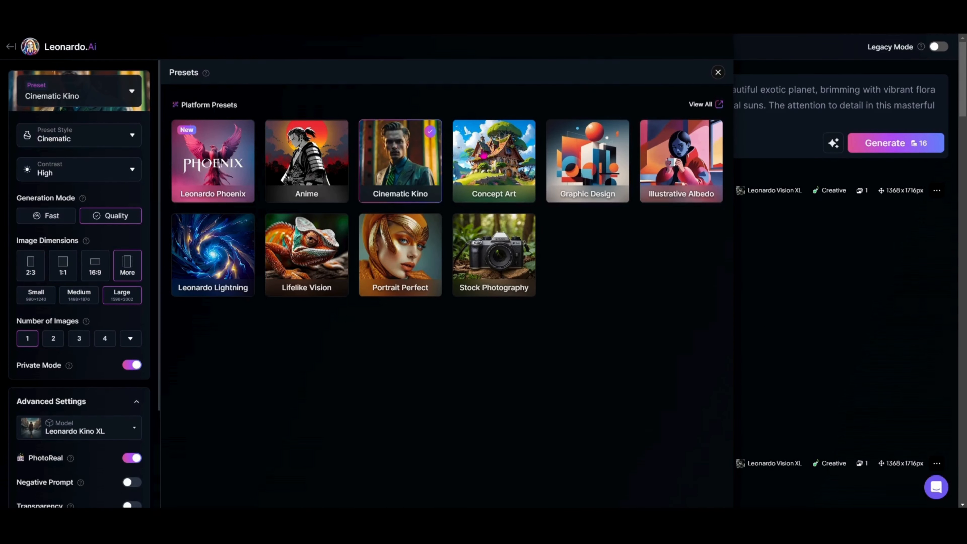
{"action": "left_click", "coordinate": [718, 72]}
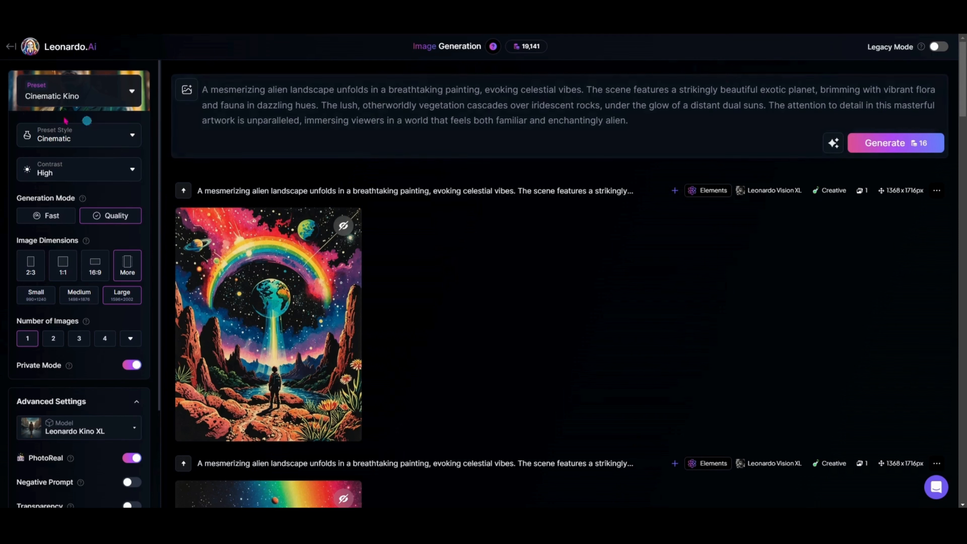
{"action": "left_click", "coordinate": [71, 138]}
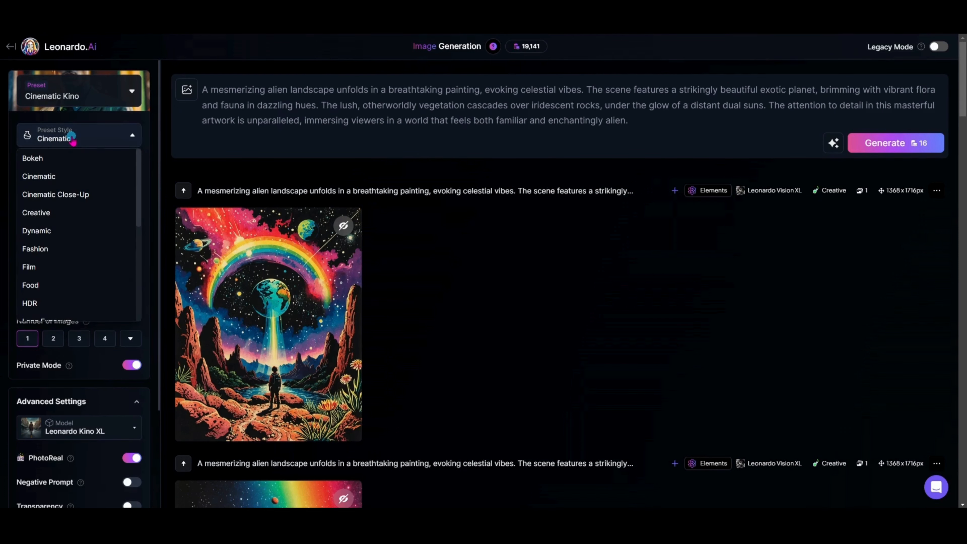
{"action": "left_click", "coordinate": [27, 212]}
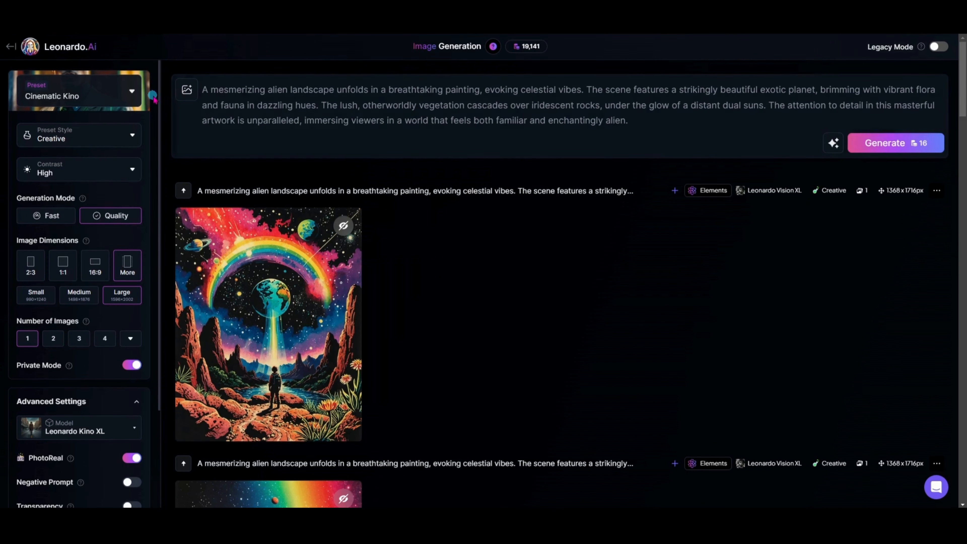
Add the Infrared Photography element at strength 1.00 and generate an image
{"action": "left_click", "coordinate": [186, 89]}
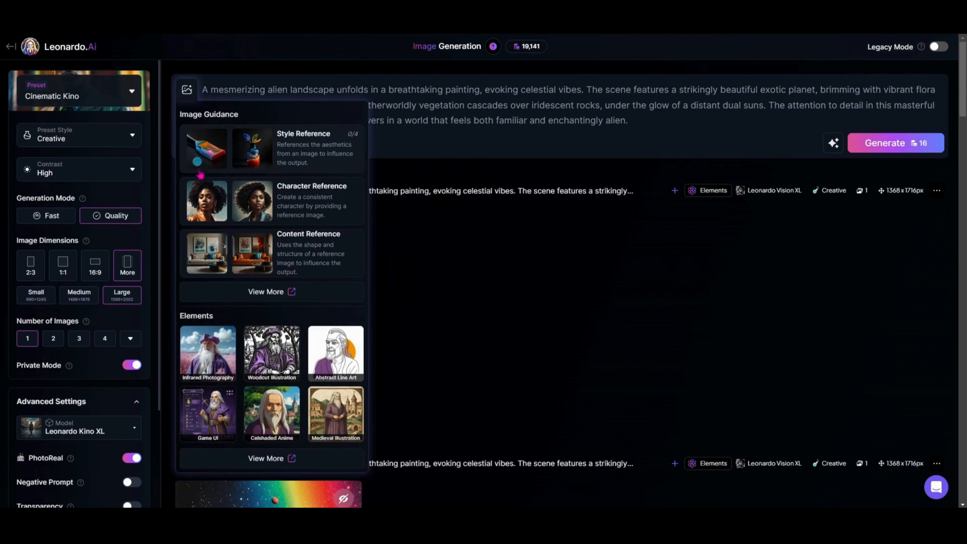
{"action": "left_click", "coordinate": [220, 364]}
{"action": "left_click", "coordinate": [509, 398]}
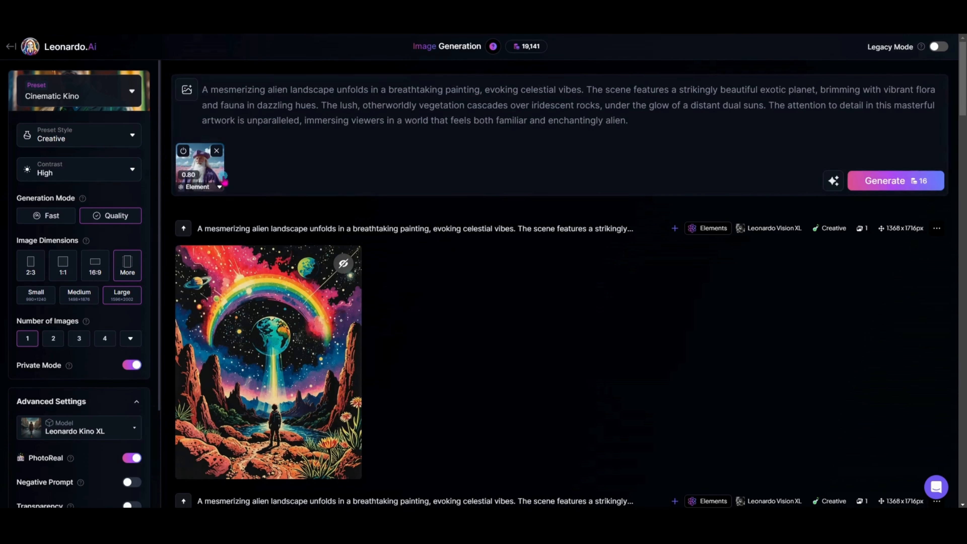
{"action": "left_click", "coordinate": [219, 187]}
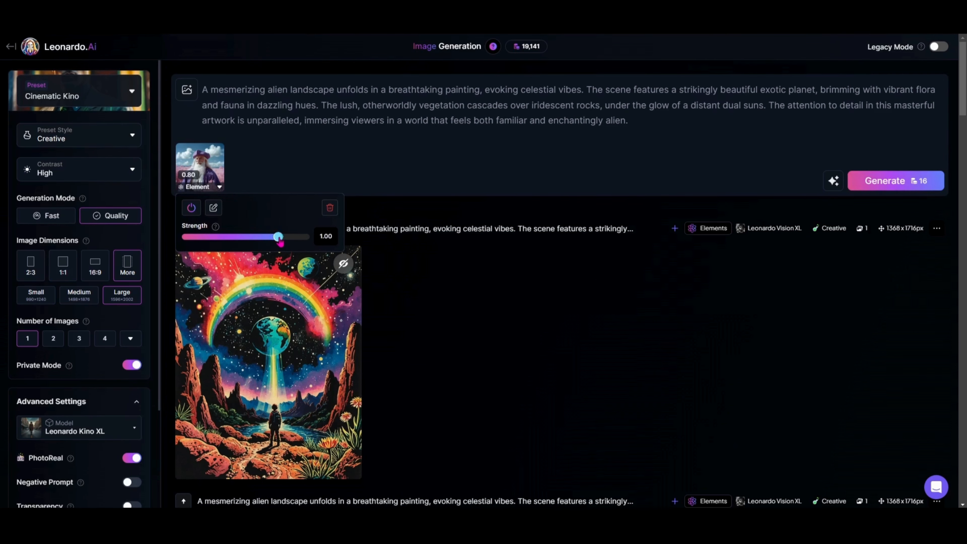
{"action": "left_click_drag", "start_coordinate": [280, 241], "coordinate": [279, 239]}
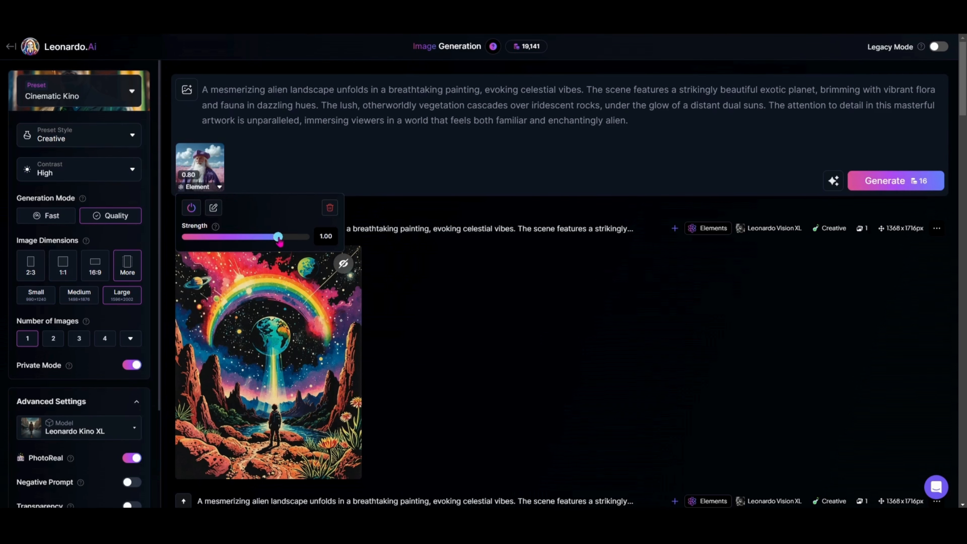
{"action": "left_click", "coordinate": [881, 185]}
Lower the Infrared Photography strength to 0.70 and generate a second image
{"action": "left_click", "coordinate": [219, 187]}
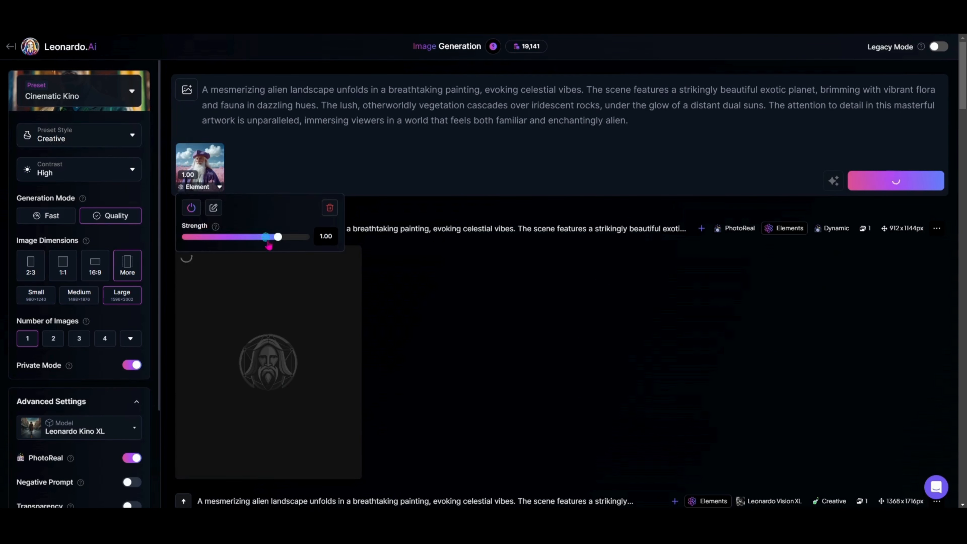
{"action": "left_click_drag", "start_coordinate": [278, 237], "coordinate": [268, 240]}
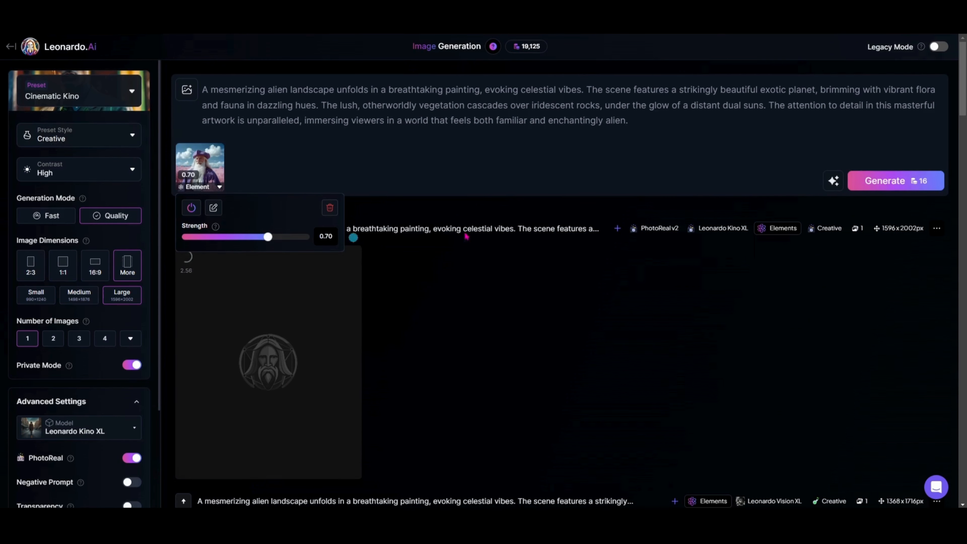
{"action": "left_click", "coordinate": [881, 182]}
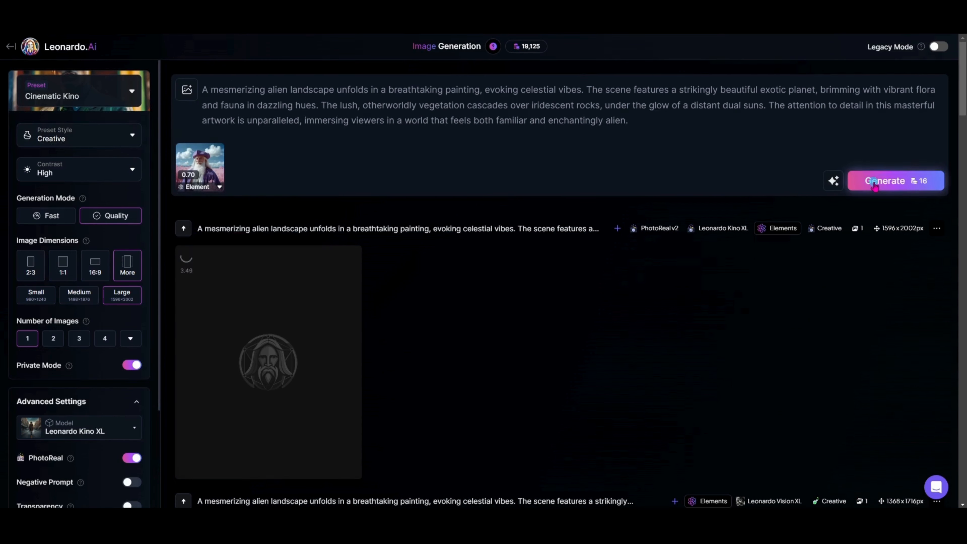
Lower the Infrared Photography strength to 0.30 and generate a third image
{"action": "left_click", "coordinate": [219, 186]}
{"action": "left_click_drag", "start_coordinate": [266, 237], "coordinate": [255, 243]}
{"action": "left_click", "coordinate": [880, 184]}
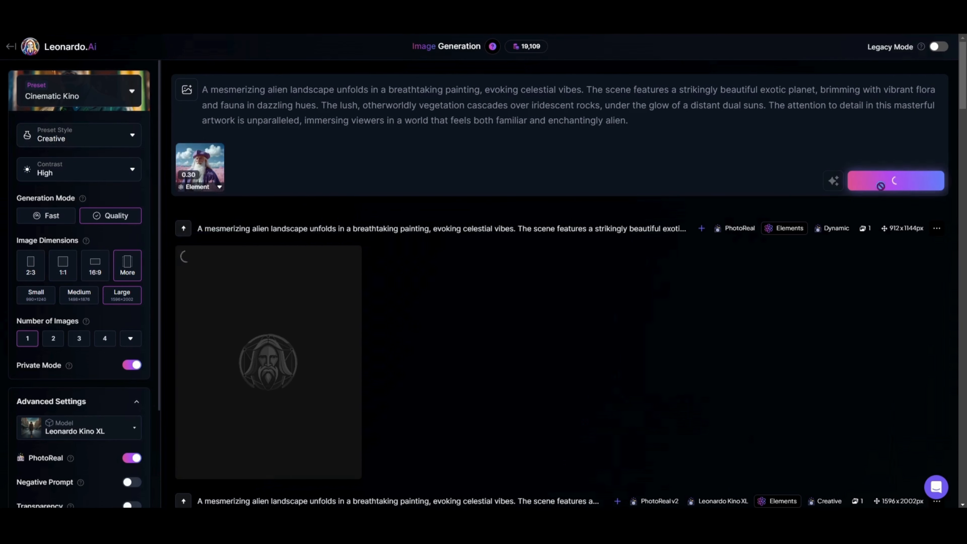
Enlarge and compare the three Infrared Photography images generated at strengths 1.00, 0.70 and 0.30
{"action": "scroll", "coordinate": [539, 349], "scroll_direction": "down", "scroll_amount": 10}
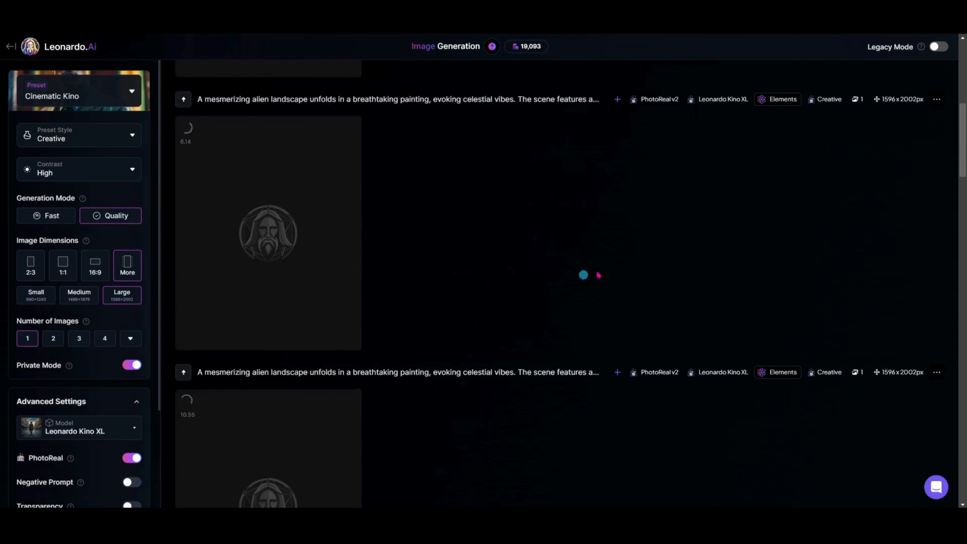
{"action": "scroll", "coordinate": [716, 254], "scroll_direction": "down", "scroll_amount": 3}
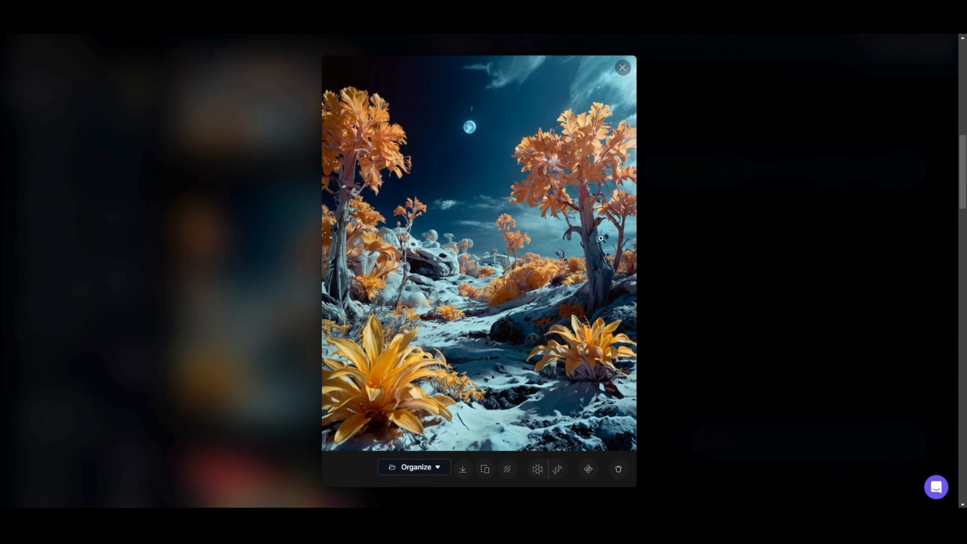
{"action": "left_click", "coordinate": [622, 69]}
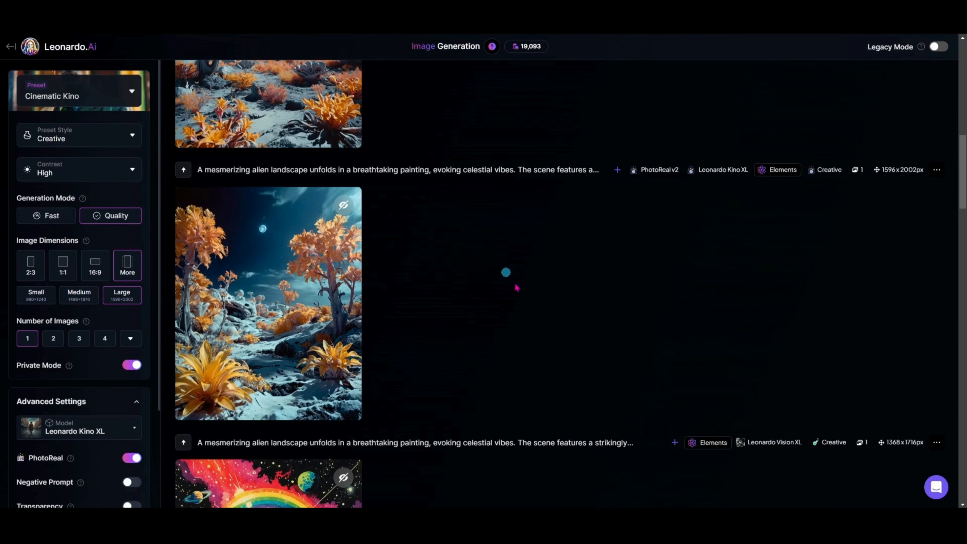
{"action": "scroll", "coordinate": [510, 289], "scroll_direction": "up", "scroll_amount": 4}
{"action": "scroll", "coordinate": [517, 313], "scroll_direction": "up", "scroll_amount": 3}
{"action": "left_click", "coordinate": [286, 297]}
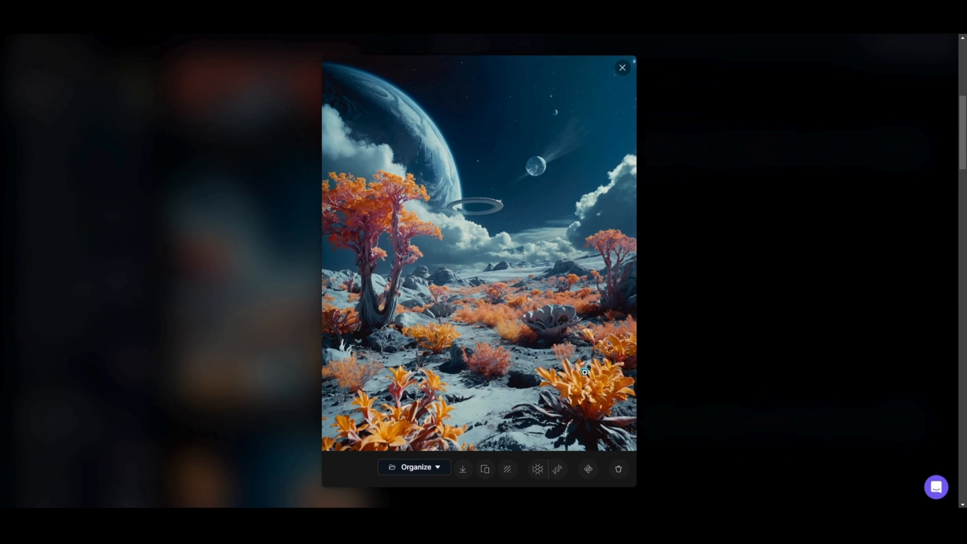
{"action": "left_click", "coordinate": [623, 69]}
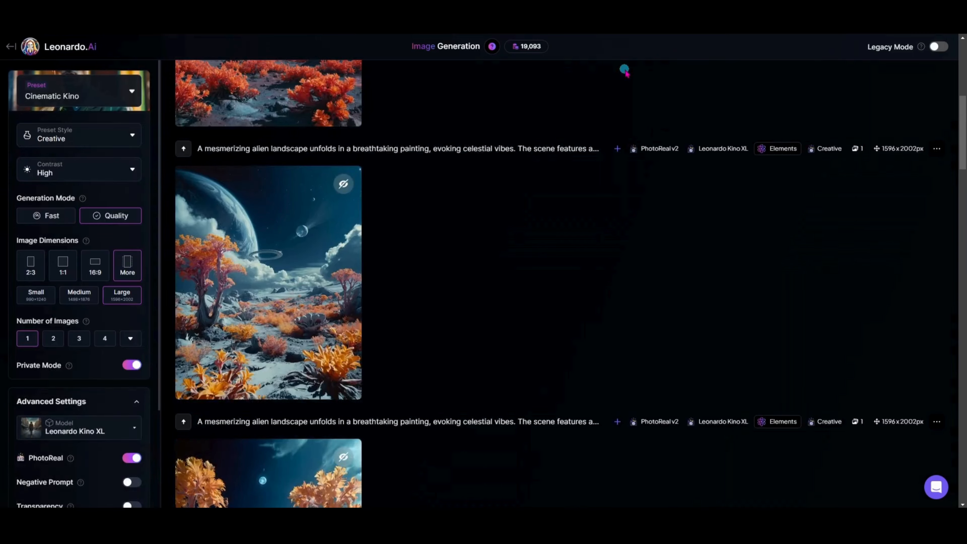
{"action": "scroll", "coordinate": [509, 380], "scroll_direction": "up", "scroll_amount": 5}
{"action": "left_click", "coordinate": [307, 207]}
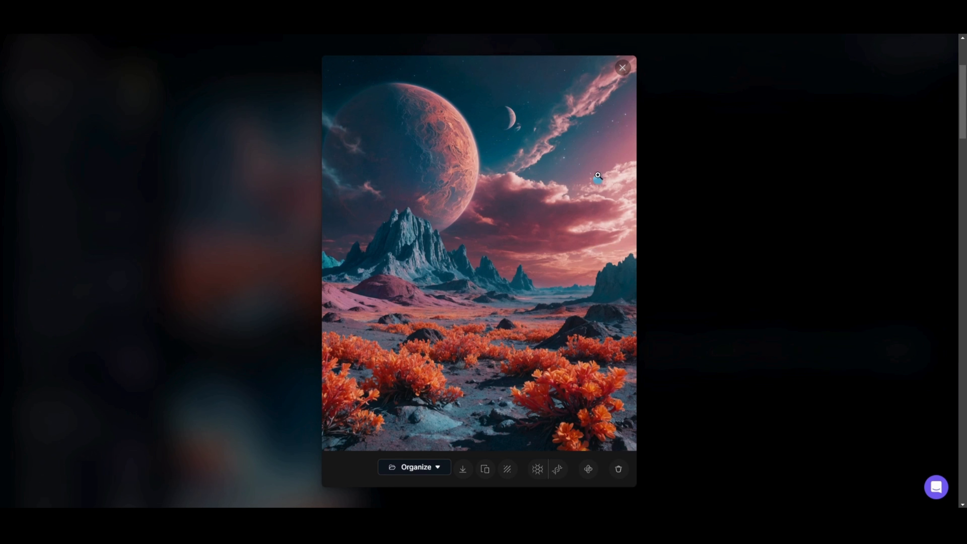
{"action": "left_click", "coordinate": [623, 68]}
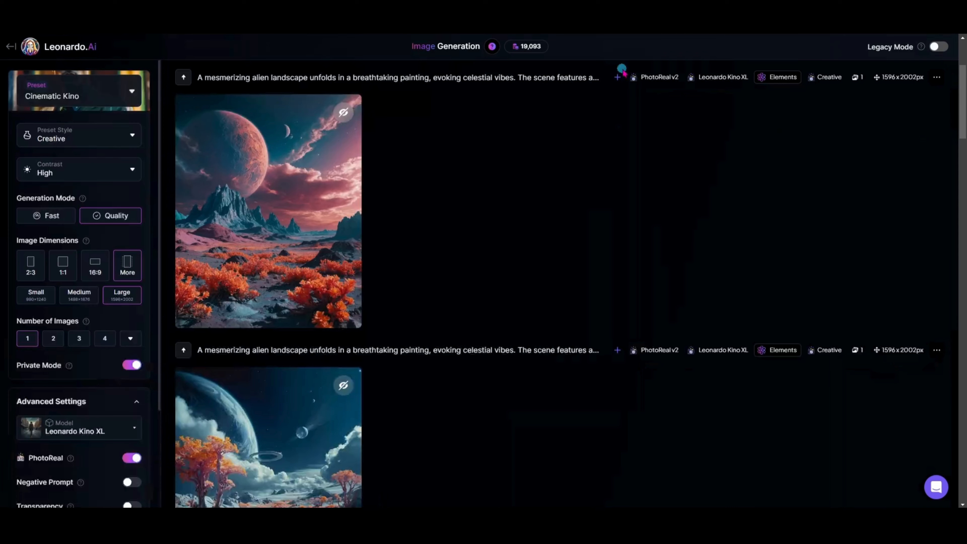
Select the Cosmic Retro and Glowwave elements in addition to Infrared Photography
{"action": "scroll", "coordinate": [664, 226], "scroll_direction": "up", "scroll_amount": 2}
{"action": "scroll", "coordinate": [666, 259], "scroll_direction": "up", "scroll_amount": 3}
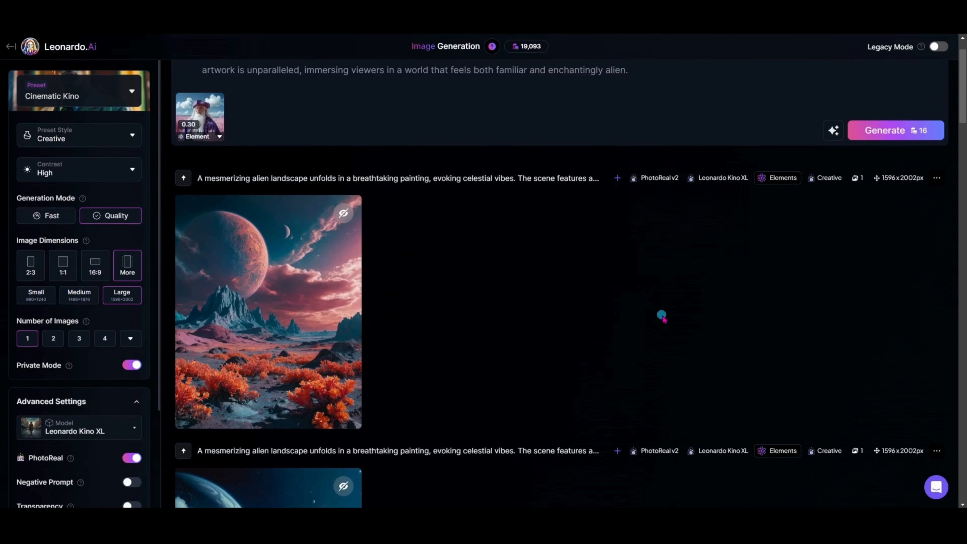
{"action": "left_click", "coordinate": [191, 98]}
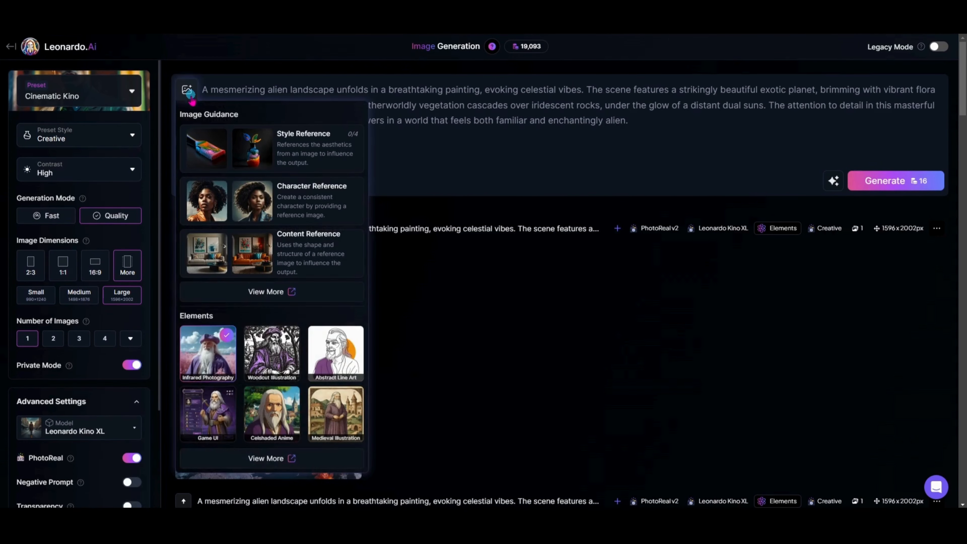
{"action": "left_click", "coordinate": [254, 453]}
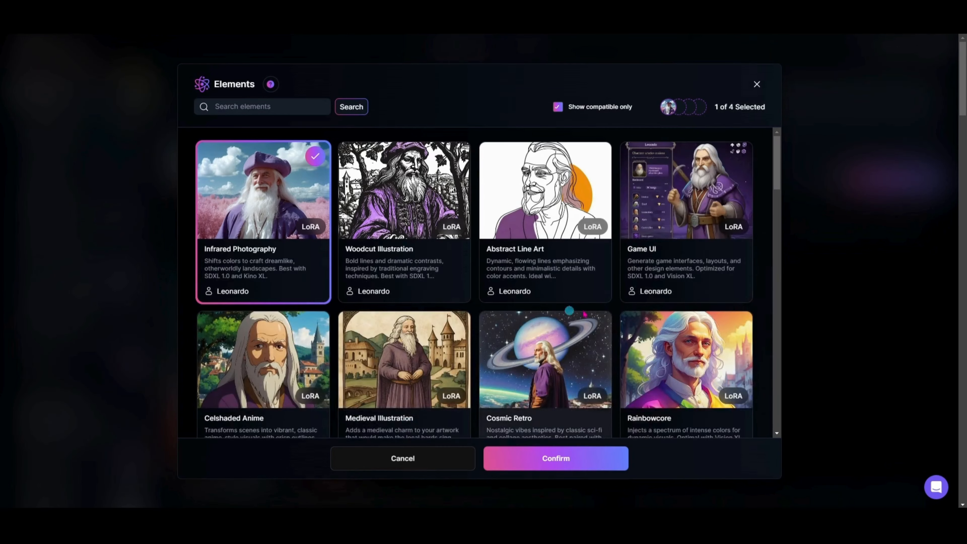
{"action": "scroll", "coordinate": [487, 275], "scroll_direction": "down", "scroll_amount": 4}
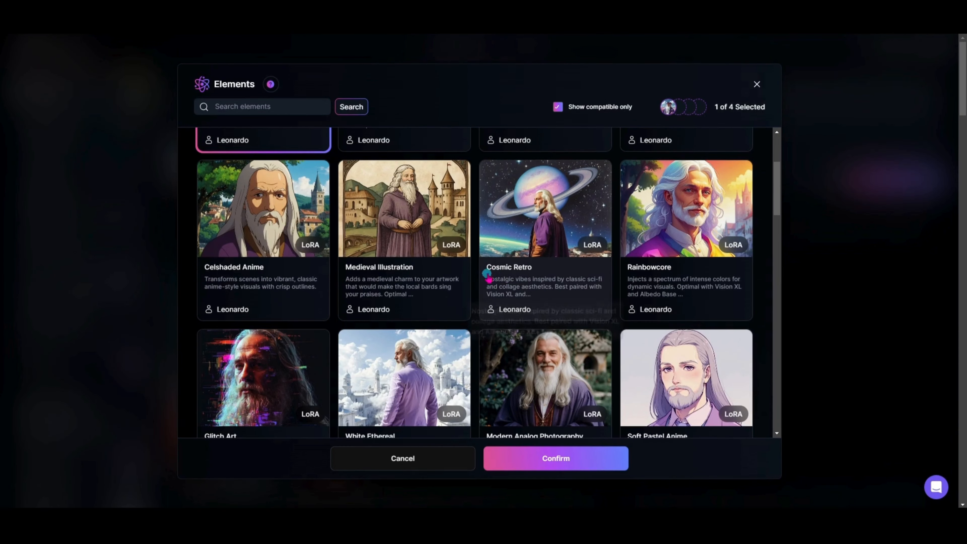
{"action": "left_click", "coordinate": [551, 285]}
{"action": "scroll", "coordinate": [551, 285], "scroll_direction": "down", "scroll_amount": 2}
{"action": "scroll", "coordinate": [552, 285], "scroll_direction": "down", "scroll_amount": 2}
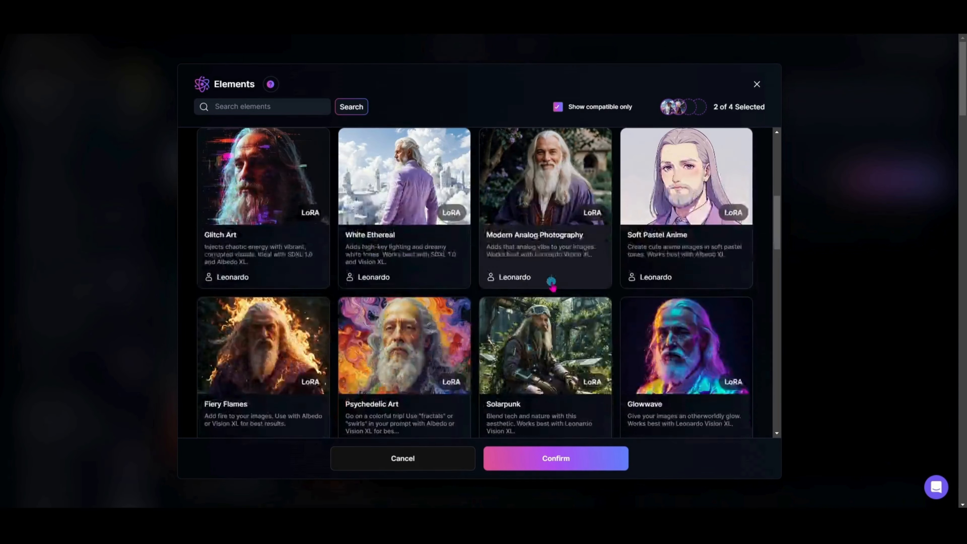
{"action": "scroll", "coordinate": [552, 284], "scroll_direction": "down", "scroll_amount": 2}
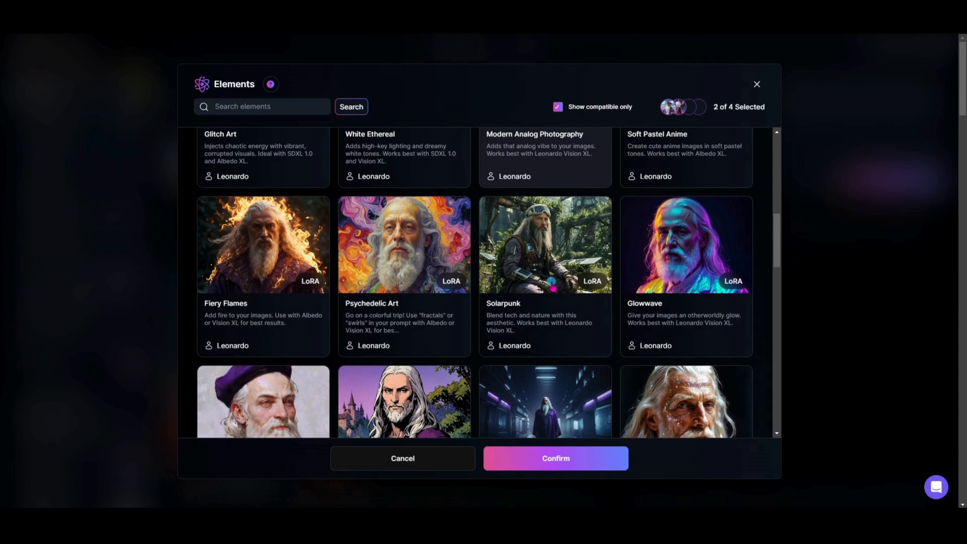
{"action": "left_click", "coordinate": [661, 302]}
Select Dark Arts as the fourth element and apply the element selection to the prompt
{"action": "scroll", "coordinate": [662, 301], "scroll_direction": "down", "scroll_amount": 2}
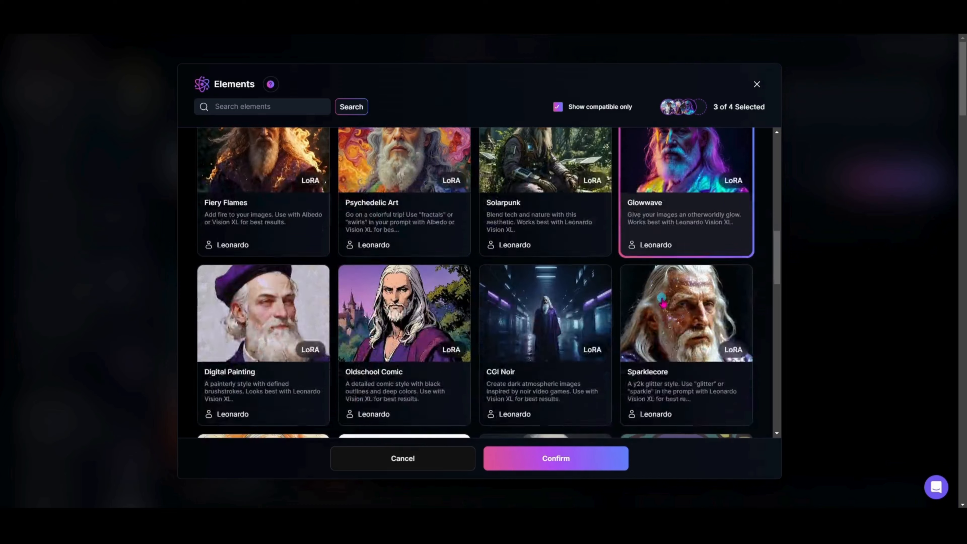
{"action": "scroll", "coordinate": [662, 301], "scroll_direction": "down", "scroll_amount": 3}
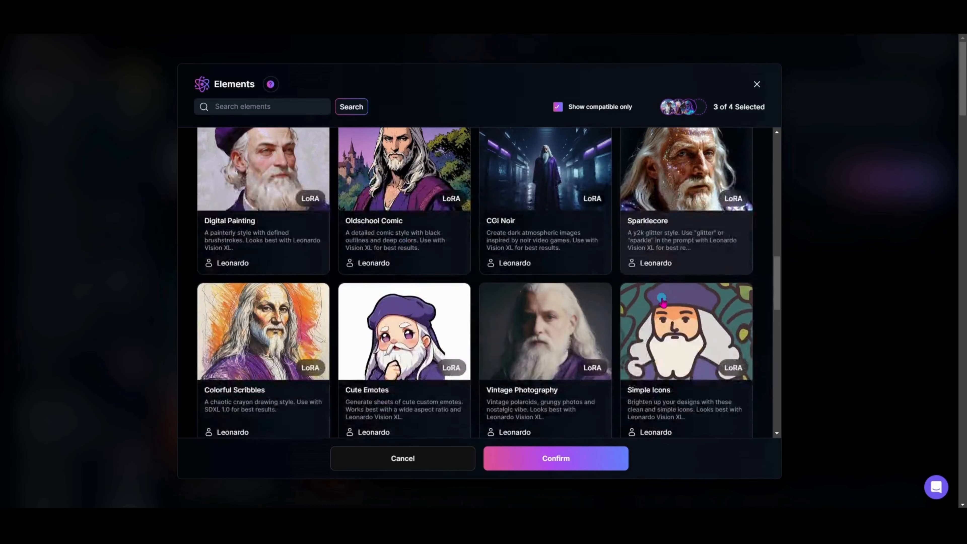
{"action": "scroll", "coordinate": [662, 301], "scroll_direction": "down", "scroll_amount": 3}
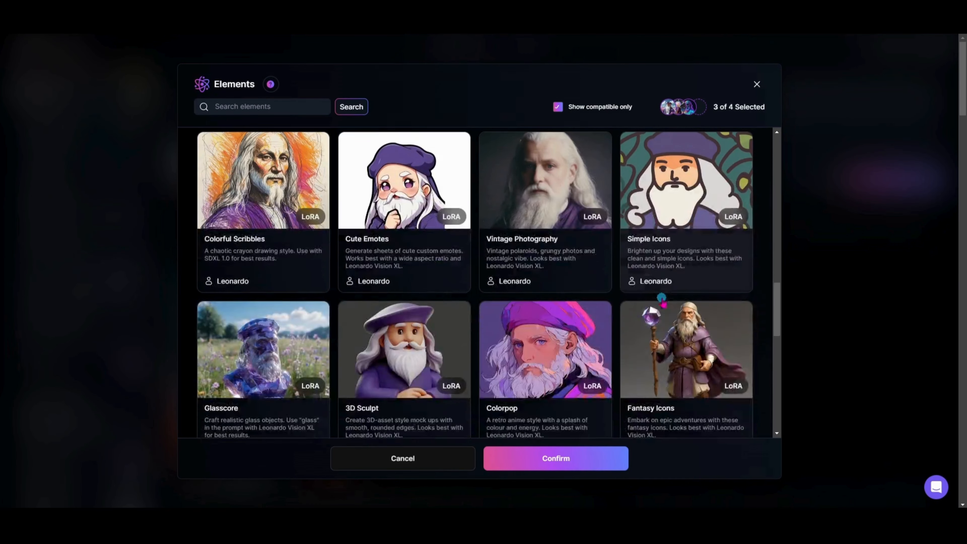
{"action": "scroll", "coordinate": [661, 301], "scroll_direction": "down", "scroll_amount": 2}
{"action": "scroll", "coordinate": [661, 301], "scroll_direction": "down", "scroll_amount": 4}
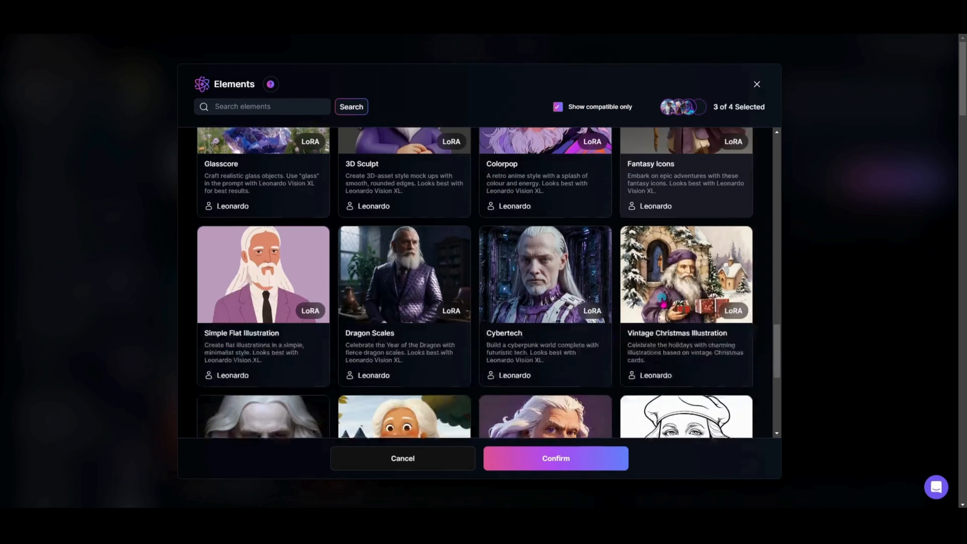
{"action": "scroll", "coordinate": [661, 301], "scroll_direction": "down", "scroll_amount": 2}
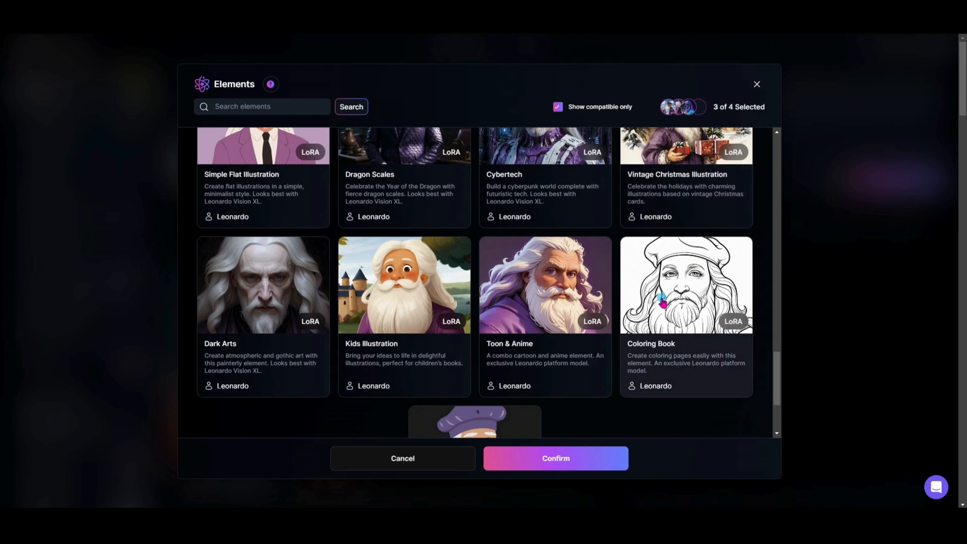
{"action": "scroll", "coordinate": [661, 301], "scroll_direction": "down", "scroll_amount": 1}
{"action": "scroll", "coordinate": [663, 301], "scroll_direction": "down", "scroll_amount": 1}
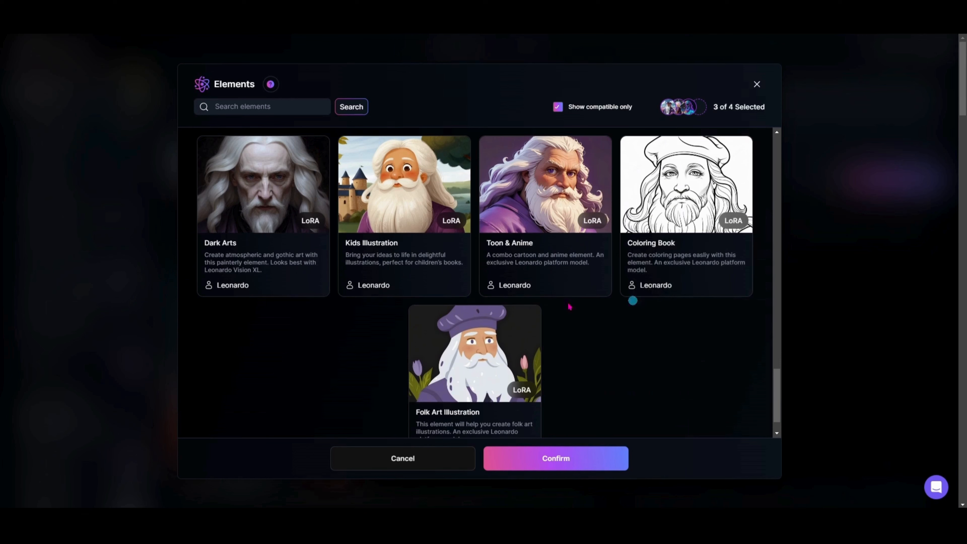
{"action": "left_click", "coordinate": [290, 275]}
{"action": "left_click", "coordinate": [606, 460]}
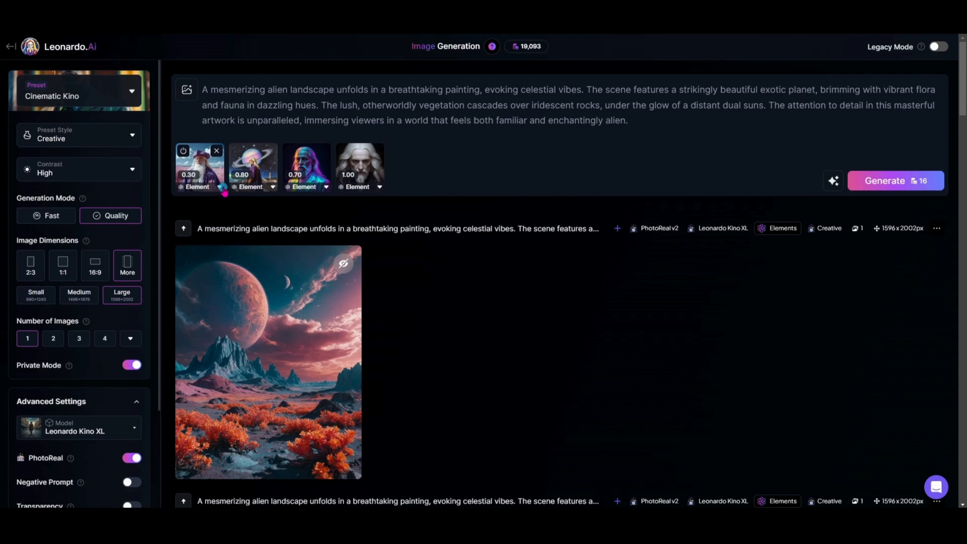
Set the element strengths to 0.30 for Cosmic Retro, 0.10 for Glowwave and 0.10 for Dark Arts
{"action": "left_click", "coordinate": [254, 187]}
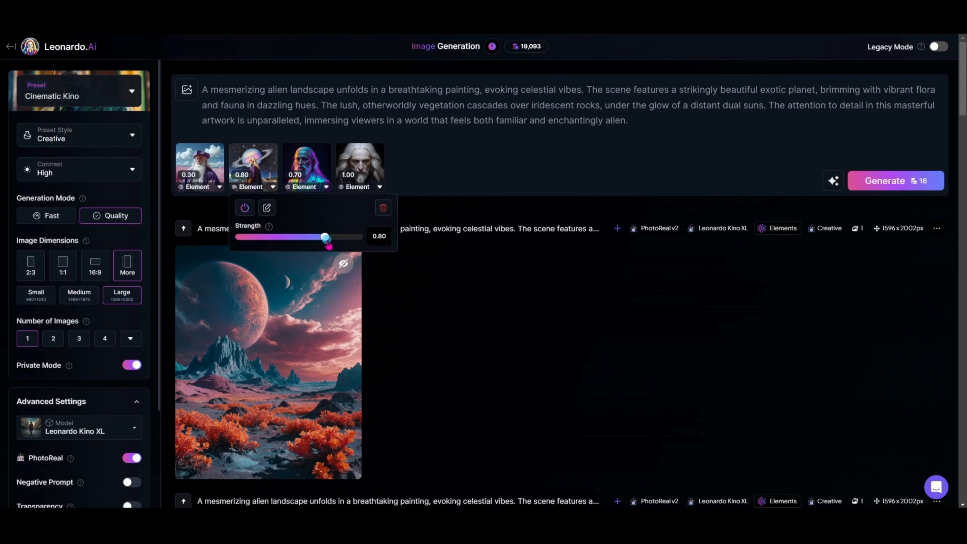
{"action": "left_click_drag", "start_coordinate": [326, 238], "coordinate": [310, 244]}
{"action": "left_click", "coordinate": [324, 186]}
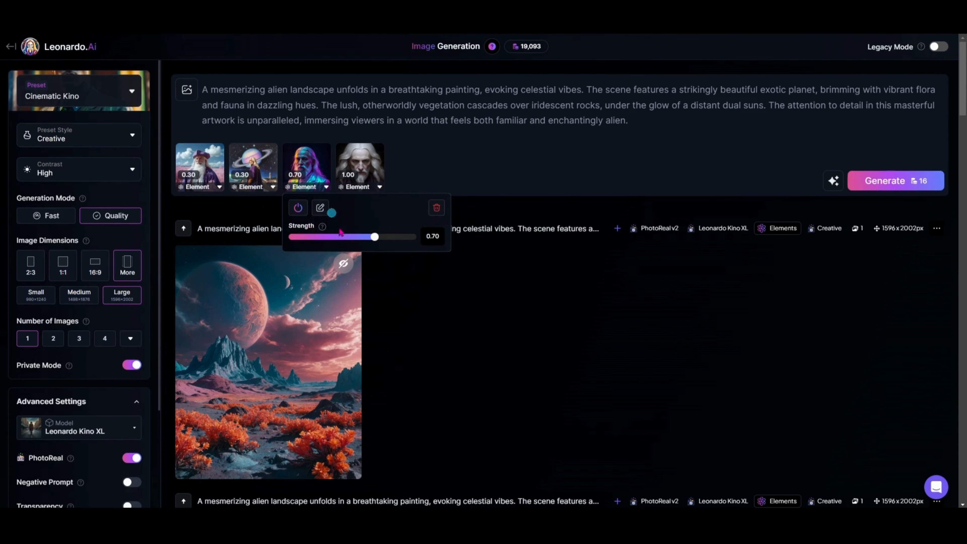
{"action": "left_click_drag", "start_coordinate": [373, 239], "coordinate": [356, 241]}
{"action": "left_click", "coordinate": [380, 187]}
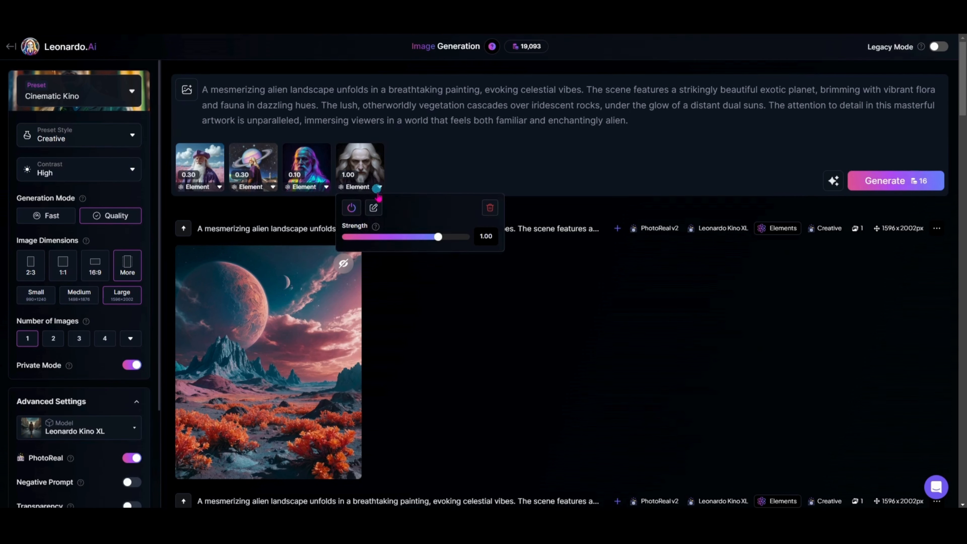
{"action": "mouse_move", "coordinate": [417, 246]}
{"action": "left_mouse_down"}
{"action": "mouse_move", "coordinate": [435, 242]}
{"action": "mouse_move", "coordinate": [426, 244]}
{"action": "left_mouse_up"}
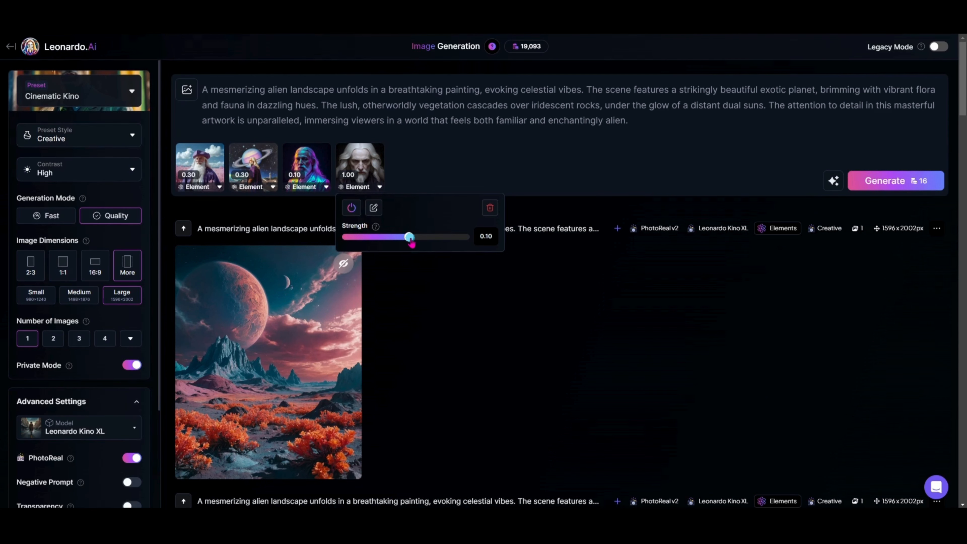
{"action": "left_click", "coordinate": [464, 322]}
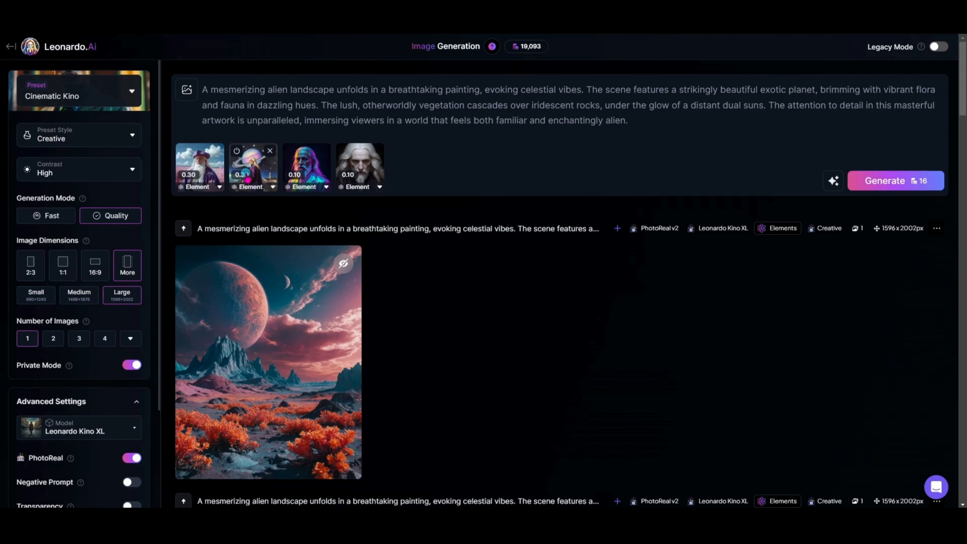
Generate an image with the four combined elements, then enlarge it and compare it with the earlier Infrared Photography image
{"action": "left_click", "coordinate": [925, 180]}
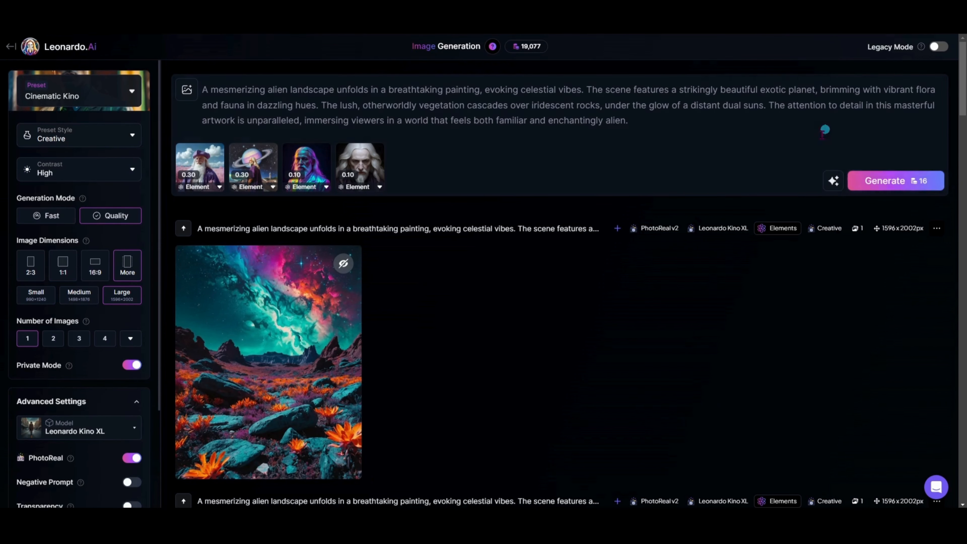
{"action": "left_click", "coordinate": [247, 328]}
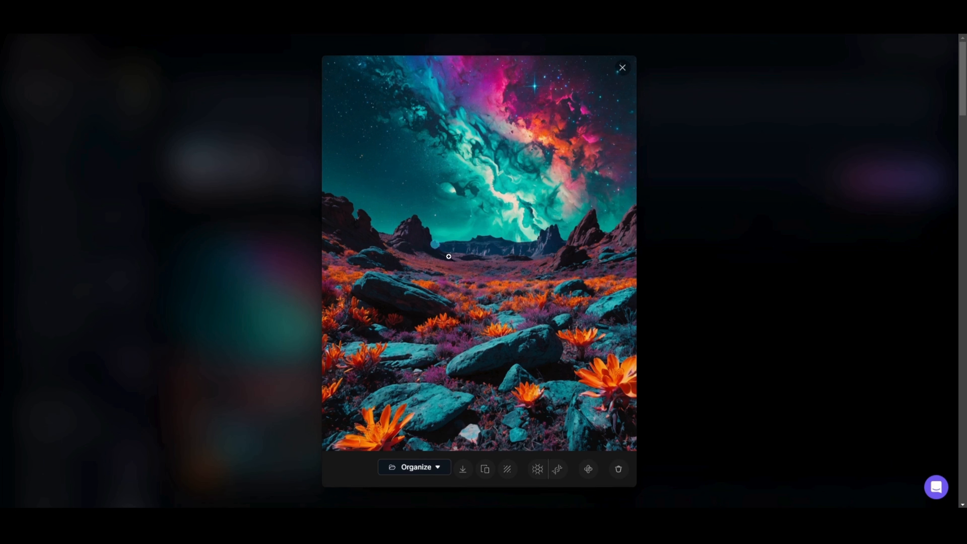
{"action": "left_click", "coordinate": [534, 307]}
{"action": "left_click", "coordinate": [622, 68]}
{"action": "scroll", "coordinate": [495, 385], "scroll_direction": "down", "scroll_amount": 3}
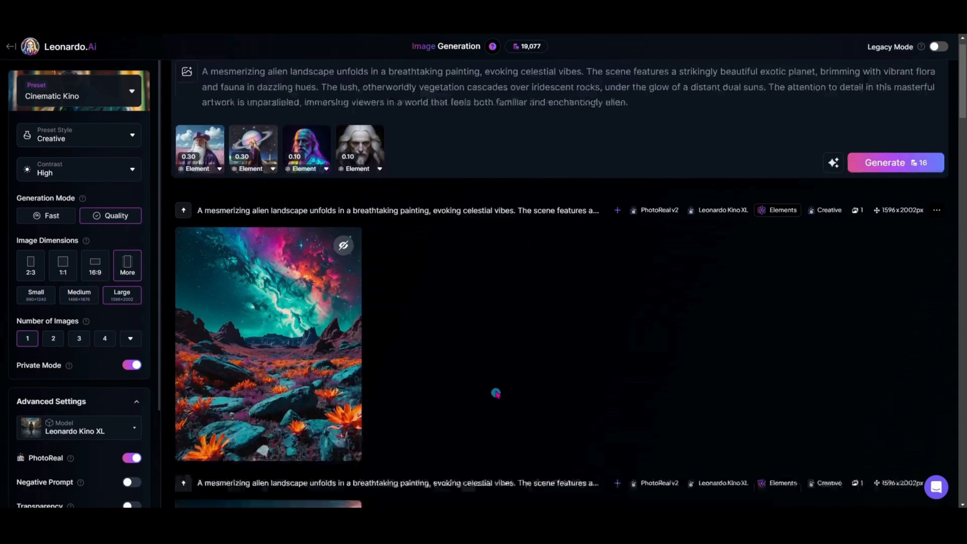
{"action": "scroll", "coordinate": [490, 378], "scroll_direction": "down", "scroll_amount": 10}
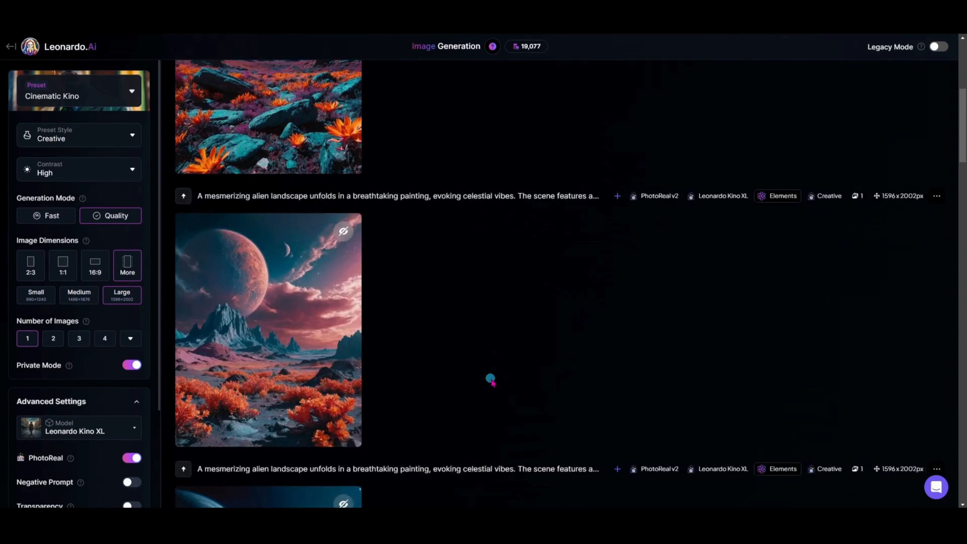
{"action": "scroll", "coordinate": [490, 381], "scroll_direction": "up", "scroll_amount": 10}
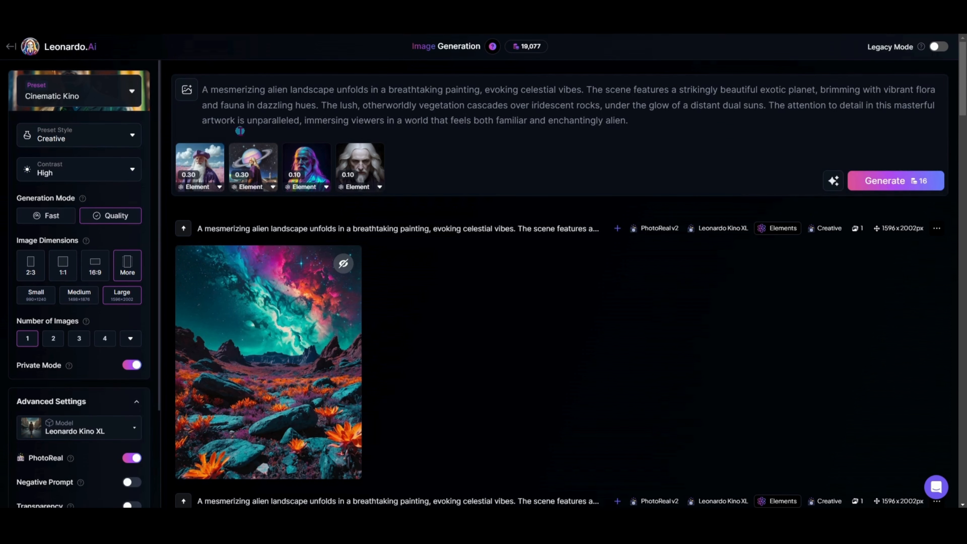
Remove all four elements and clear the alien landscape prompt
{"action": "mouse_move", "coordinate": [220, 154]}
{"action": "left_click", "coordinate": [376, 151]}
{"action": "left_click", "coordinate": [323, 153]}
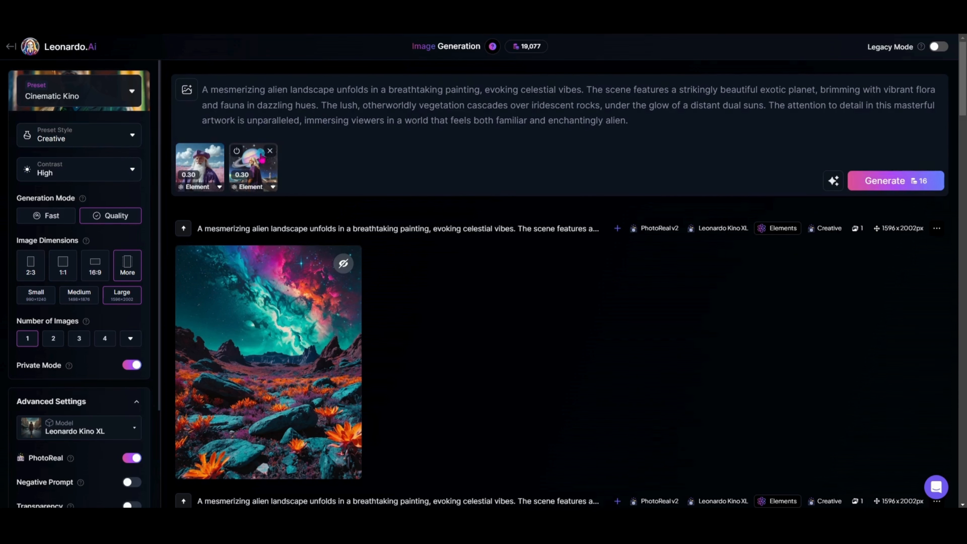
{"action": "left_click", "coordinate": [271, 154]}
{"action": "left_click", "coordinate": [218, 151]}
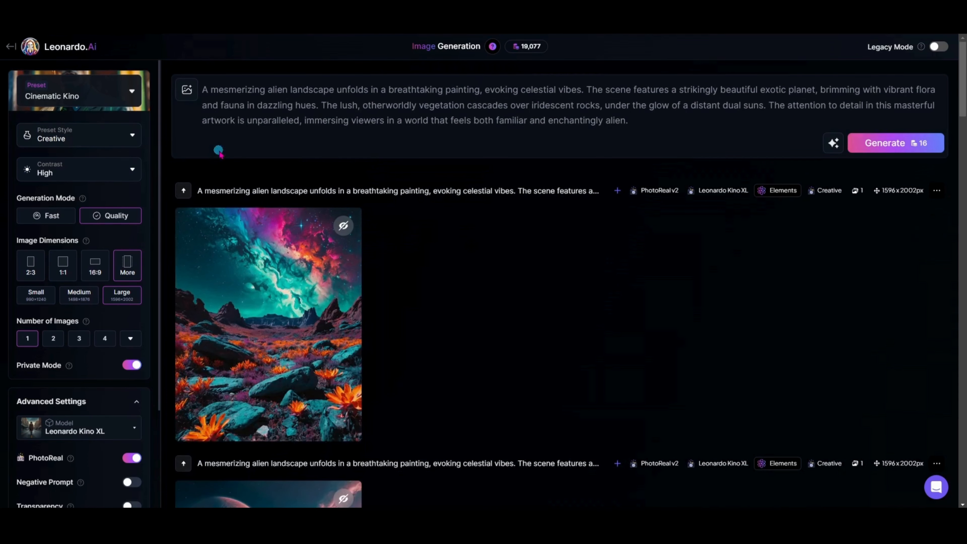
{"action": "left_click_drag", "start_coordinate": [663, 133], "coordinate": [185, 88]}
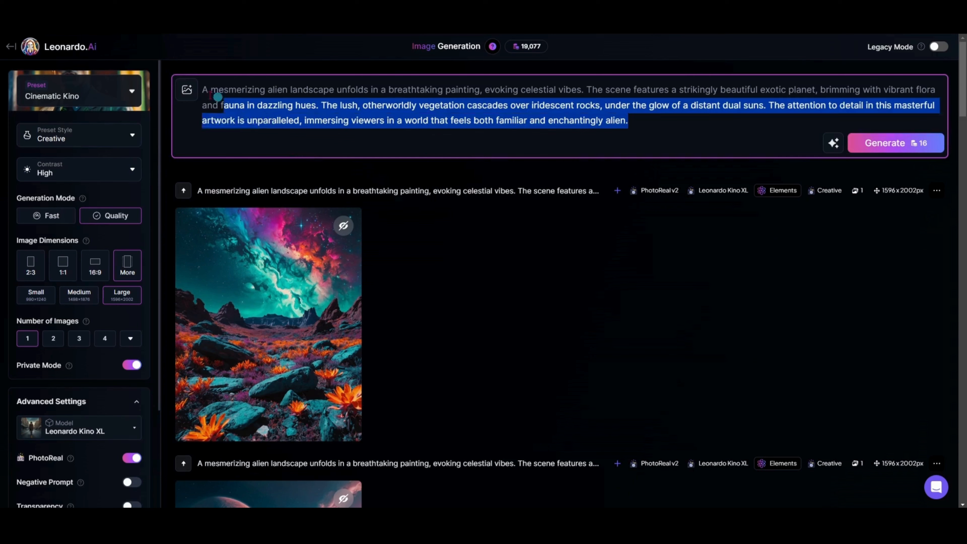
{"action": "key", "text": "BackSpace"}
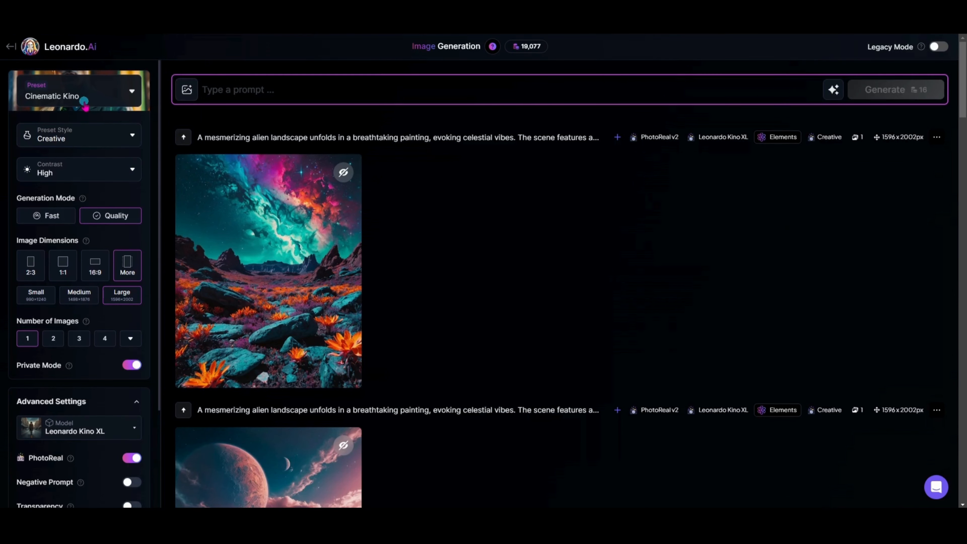
Add the Game UI element as the only element, after checking its recommended models in the full element list
{"action": "left_click", "coordinate": [187, 96]}
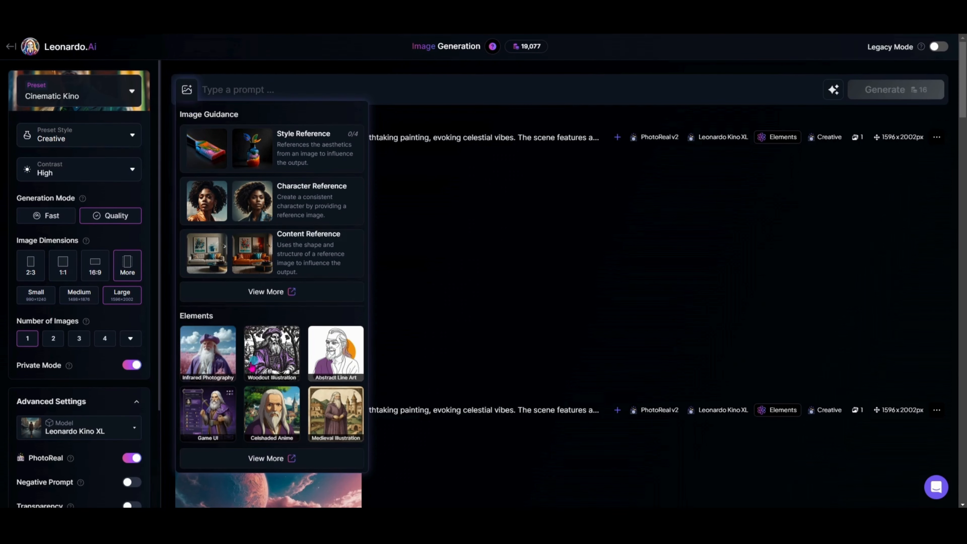
{"action": "left_click", "coordinate": [204, 424]}
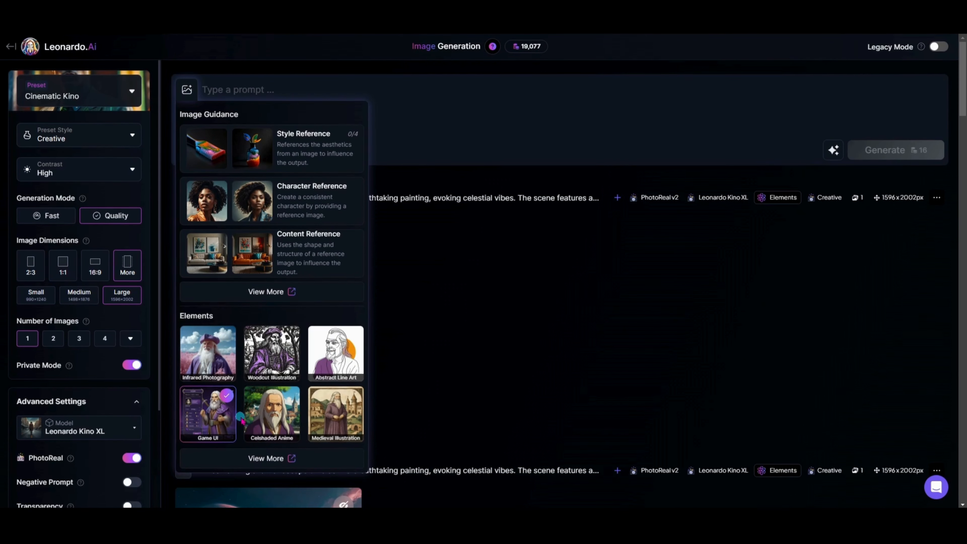
{"action": "left_click", "coordinate": [266, 458]}
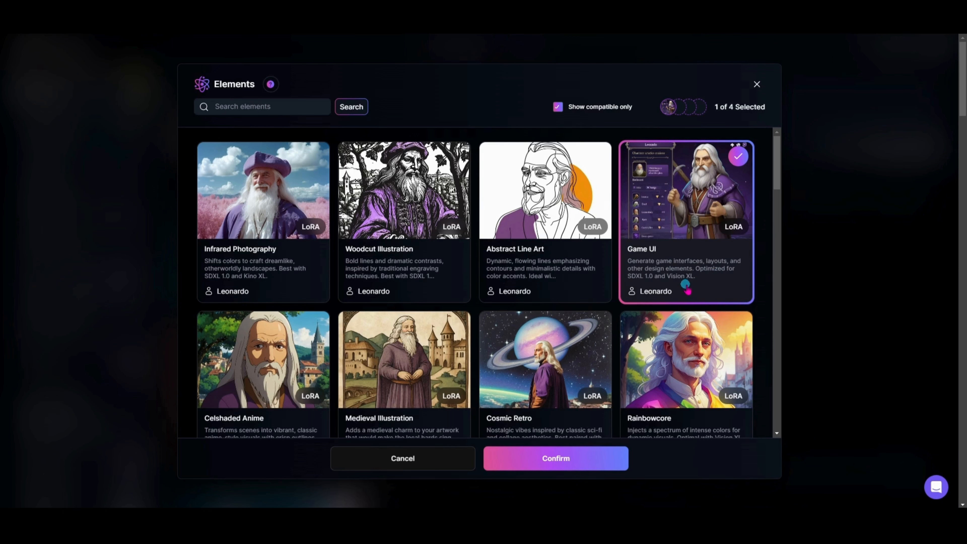
{"action": "left_click", "coordinate": [699, 282]}
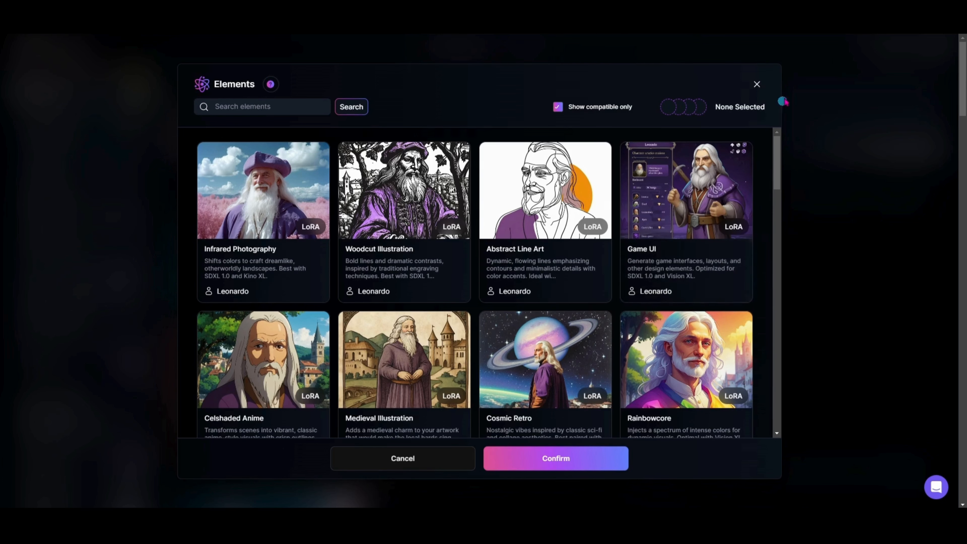
{"action": "left_click", "coordinate": [734, 160]}
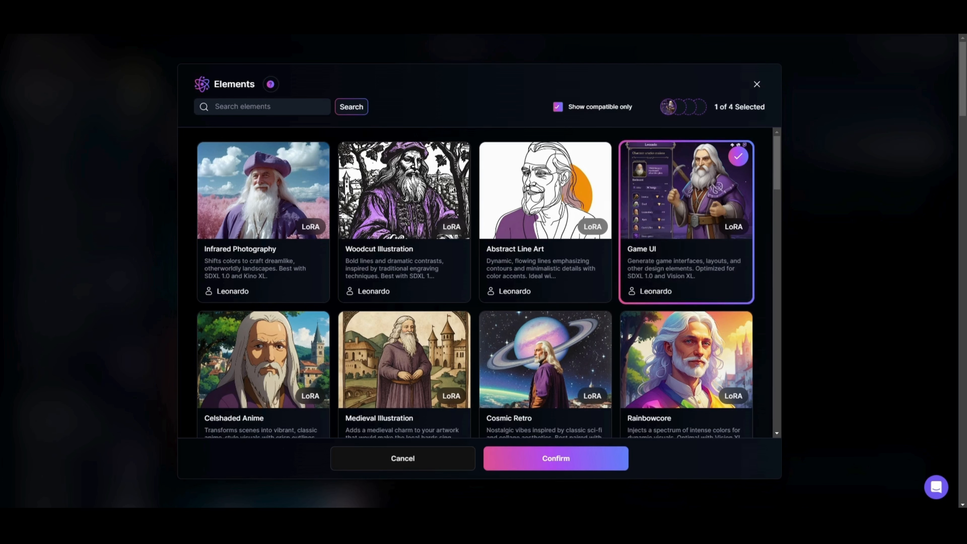
{"action": "left_click", "coordinate": [692, 271]}
{"action": "left_click", "coordinate": [679, 283]}
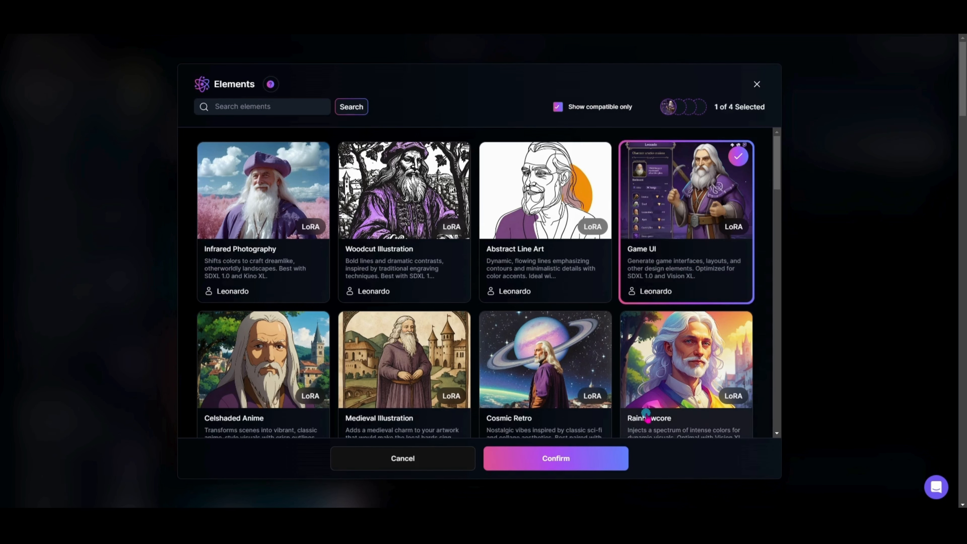
{"action": "left_click", "coordinate": [621, 459]}
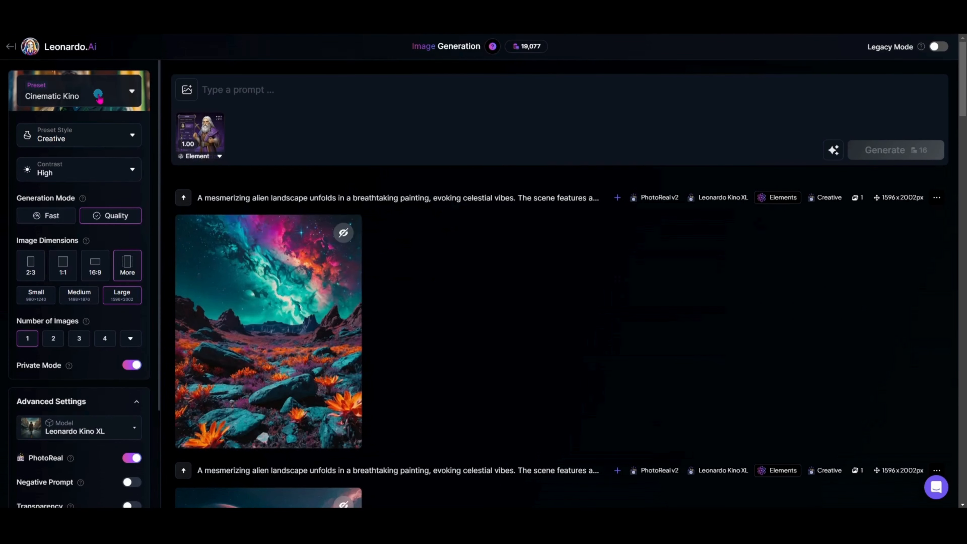
Switch the preset to Lifelike Vision and paste the prompt for a futuristic space explorer character creation screen, with its negative prompt
{"action": "left_click", "coordinate": [99, 97]}
{"action": "left_click", "coordinate": [289, 238]}
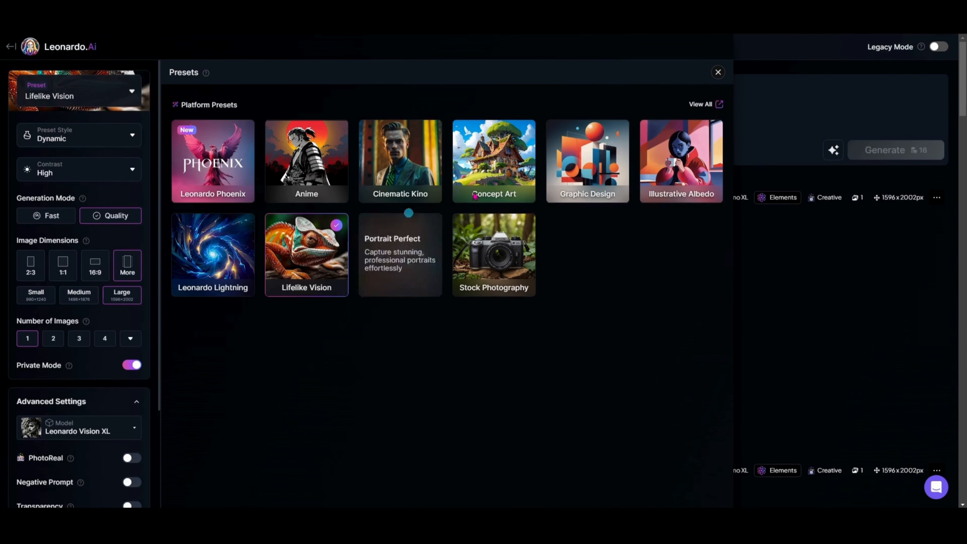
{"action": "left_click", "coordinate": [265, 101]}
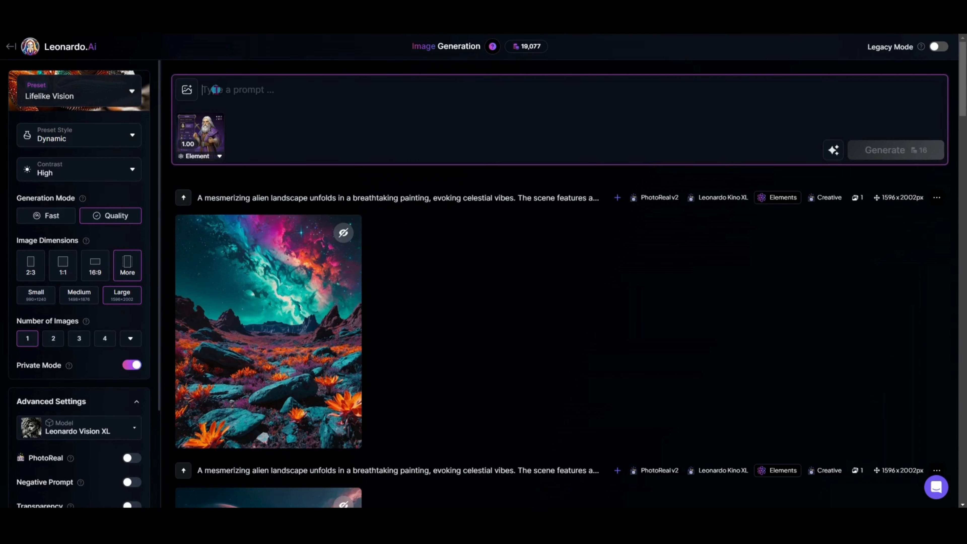
{"action": "right_click", "coordinate": [212, 88]}
{"action": "left_click", "coordinate": [262, 205]}
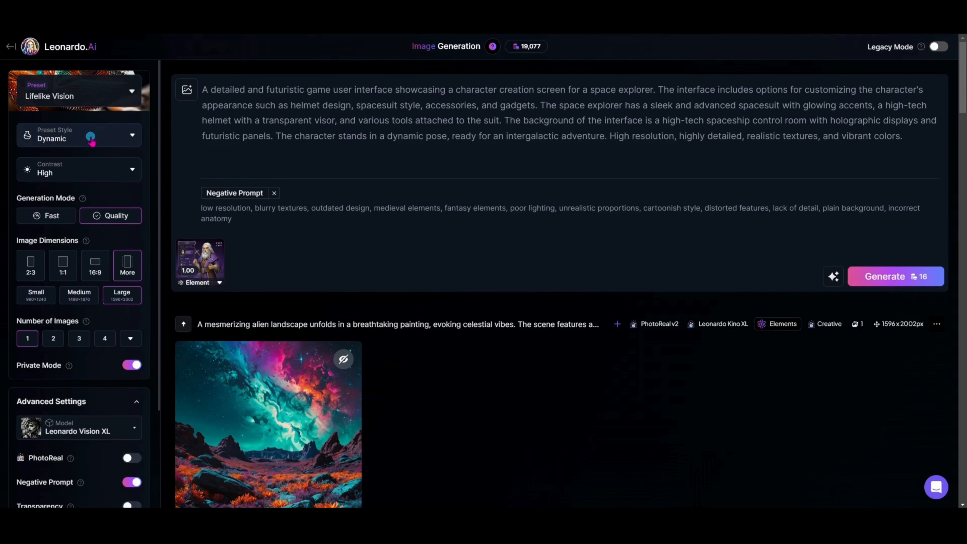
Generate the space explorer image with the Game UI element at strength 1.00, and again at strength 0.70
{"action": "left_click", "coordinate": [915, 277]}
{"action": "left_click", "coordinate": [212, 288]}
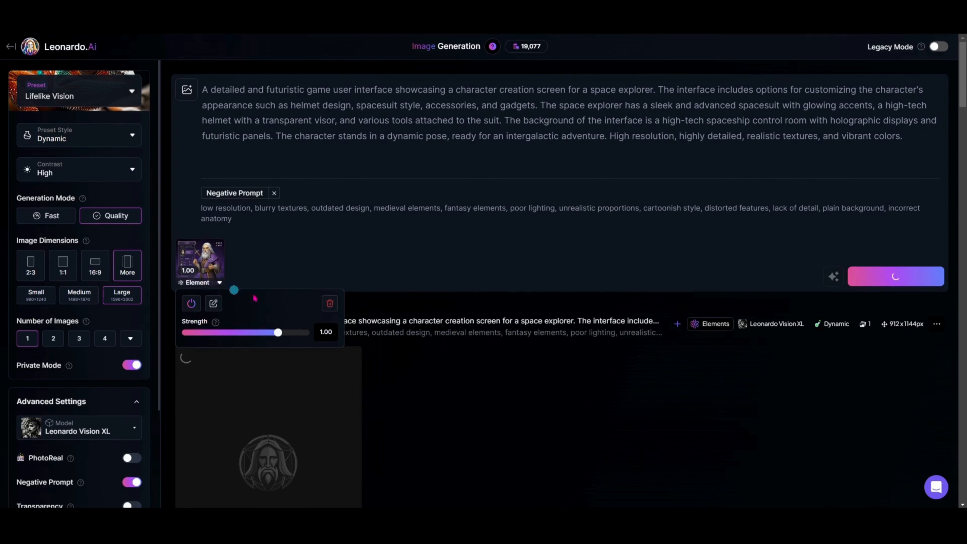
{"action": "mouse_move", "coordinate": [276, 333]}
{"action": "left_mouse_down"}
{"action": "mouse_move", "coordinate": [260, 340]}
{"action": "mouse_move", "coordinate": [268, 341]}
{"action": "left_mouse_up"}
{"action": "left_click", "coordinate": [915, 276]}
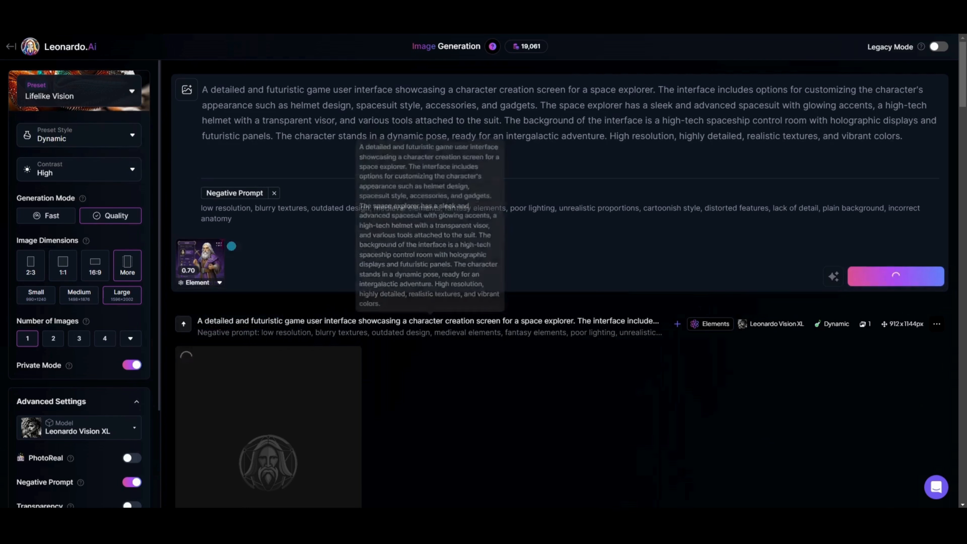
Set the Game UI element's strength to 0.30 and generate a third image from the same prompt
{"action": "left_click", "coordinate": [213, 284]}
{"action": "left_click_drag", "start_coordinate": [270, 332], "coordinate": [255, 335]}
{"action": "left_click", "coordinate": [887, 277]}
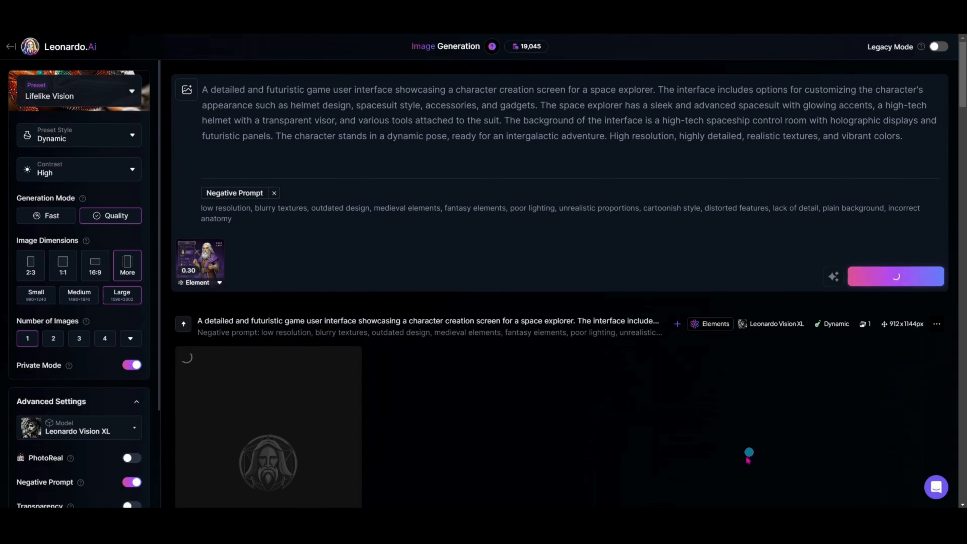
Enlarge the space explorer image generated with Game UI at strength 1.00, examine its interface details, and close it
{"action": "scroll", "coordinate": [644, 389], "scroll_direction": "down", "scroll_amount": 1}
{"action": "scroll", "coordinate": [644, 389], "scroll_direction": "down", "scroll_amount": 7}
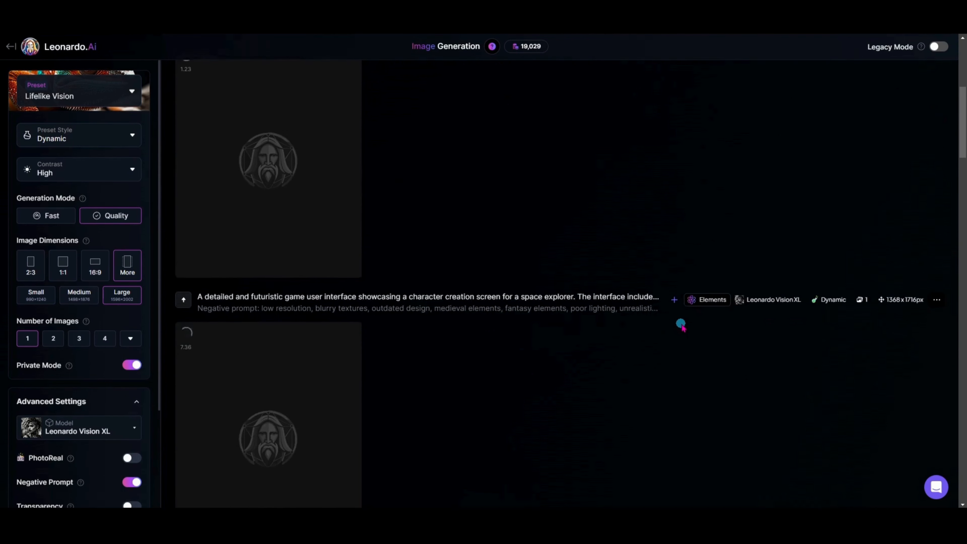
{"action": "scroll", "coordinate": [672, 345], "scroll_direction": "down", "scroll_amount": 2}
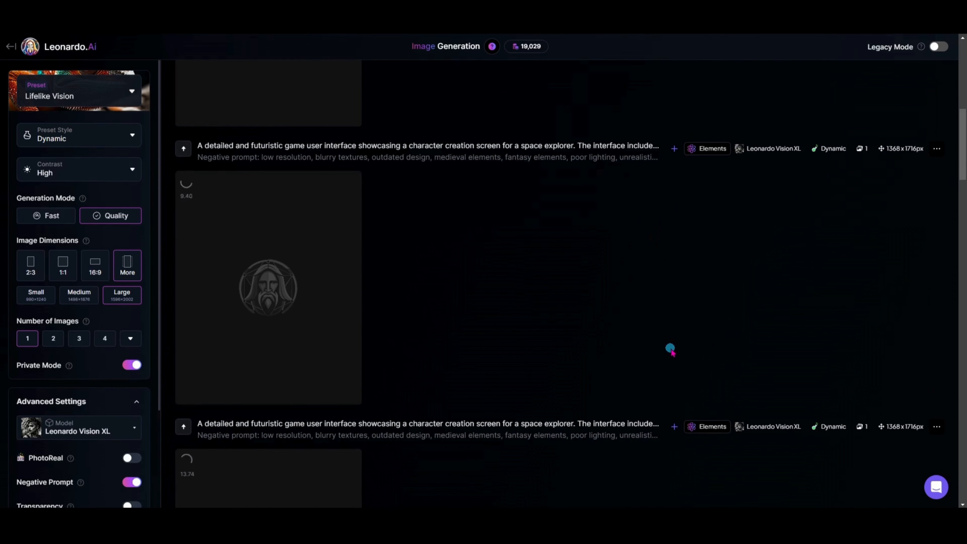
{"action": "scroll", "coordinate": [670, 348], "scroll_direction": "down", "scroll_amount": 3}
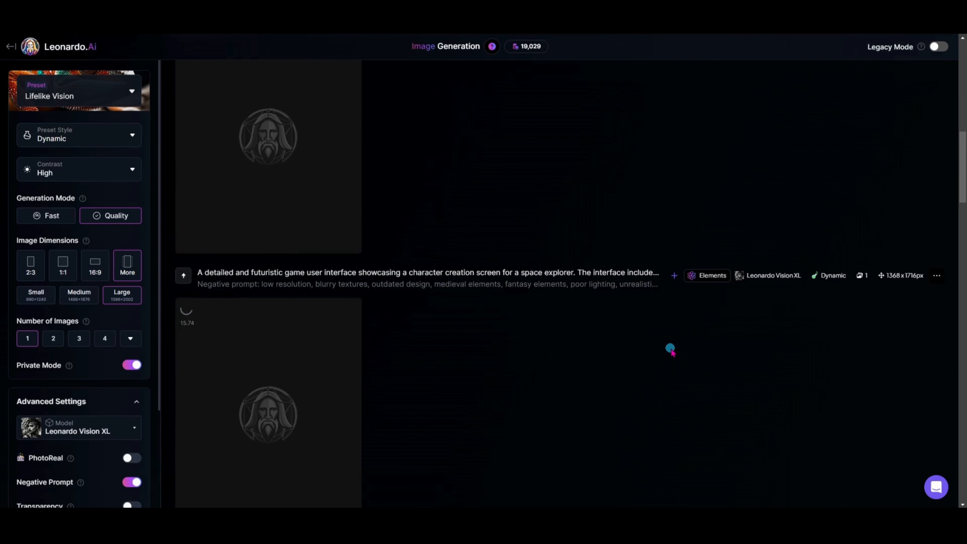
{"action": "scroll", "coordinate": [670, 348], "scroll_direction": "down", "scroll_amount": 2}
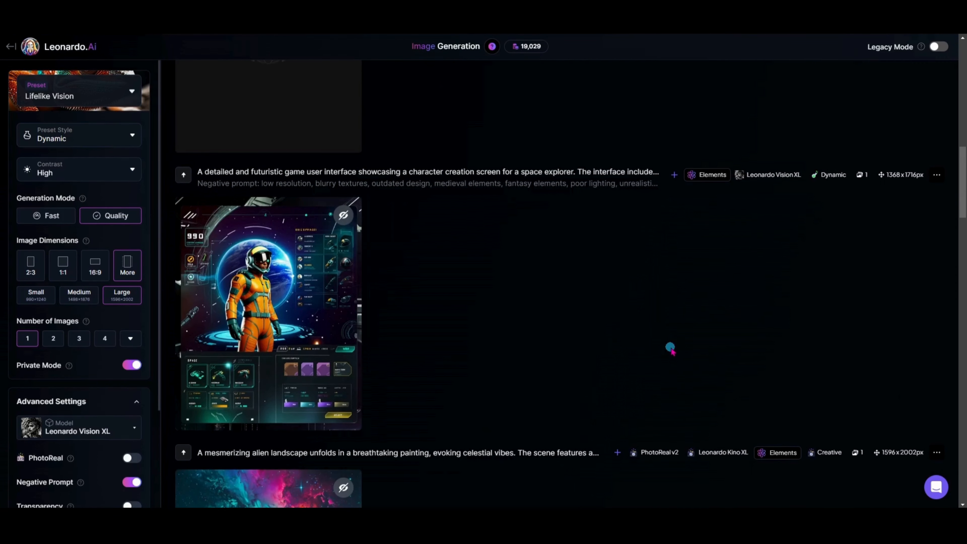
{"action": "left_click", "coordinate": [268, 301]}
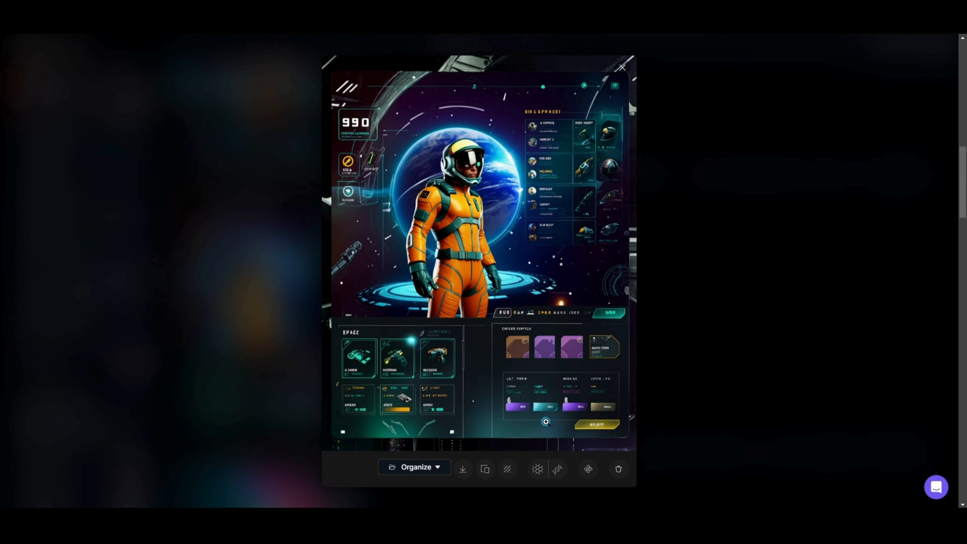
{"action": "left_click", "coordinate": [622, 67]}
Enlarge the Game UI images generated at strengths 0.70 and 0.30 in turn to compare their interface and character
{"action": "scroll", "coordinate": [419, 267], "scroll_direction": "up", "scroll_amount": 4}
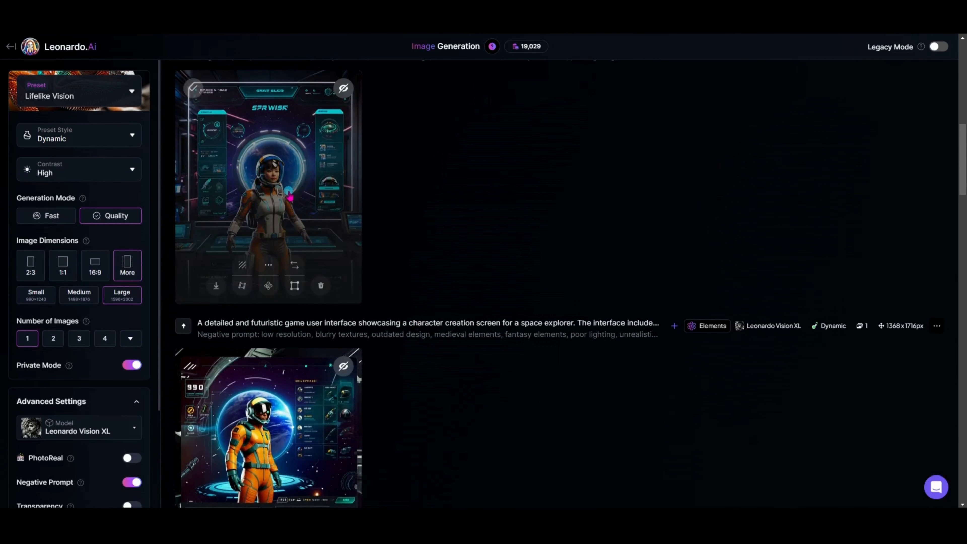
{"action": "left_click", "coordinate": [288, 192]}
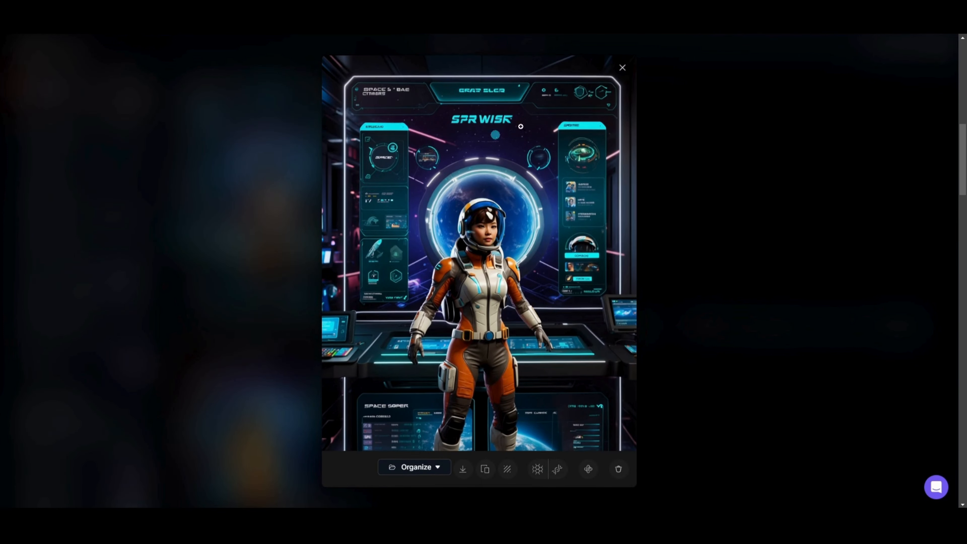
{"action": "left_click", "coordinate": [623, 68]}
{"action": "scroll", "coordinate": [335, 285], "scroll_direction": "up", "scroll_amount": 5}
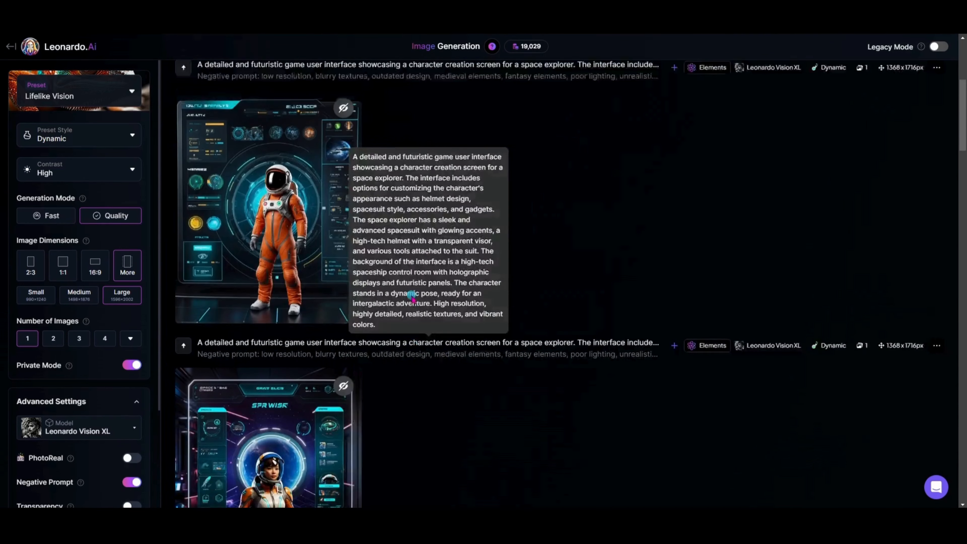
{"action": "left_click", "coordinate": [264, 277]}
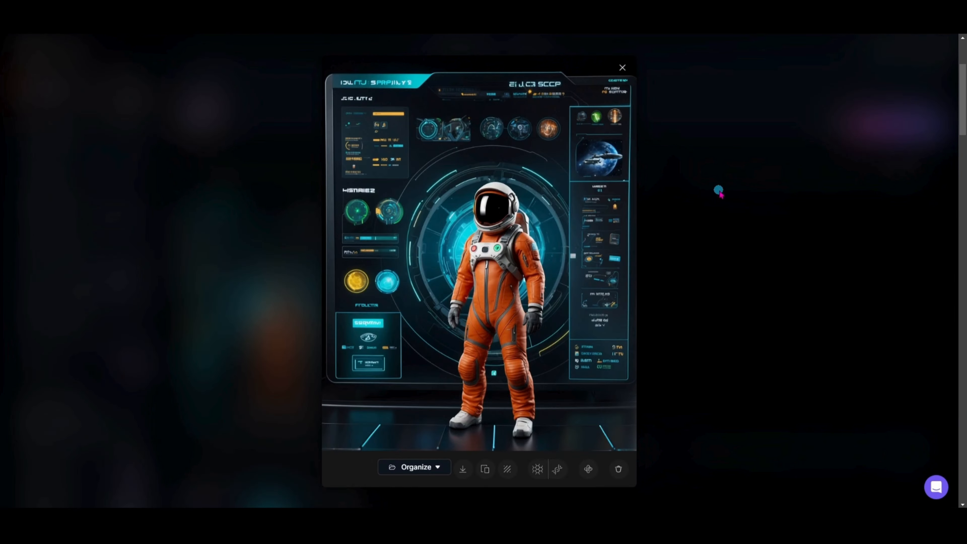
{"action": "left_click", "coordinate": [623, 68]}
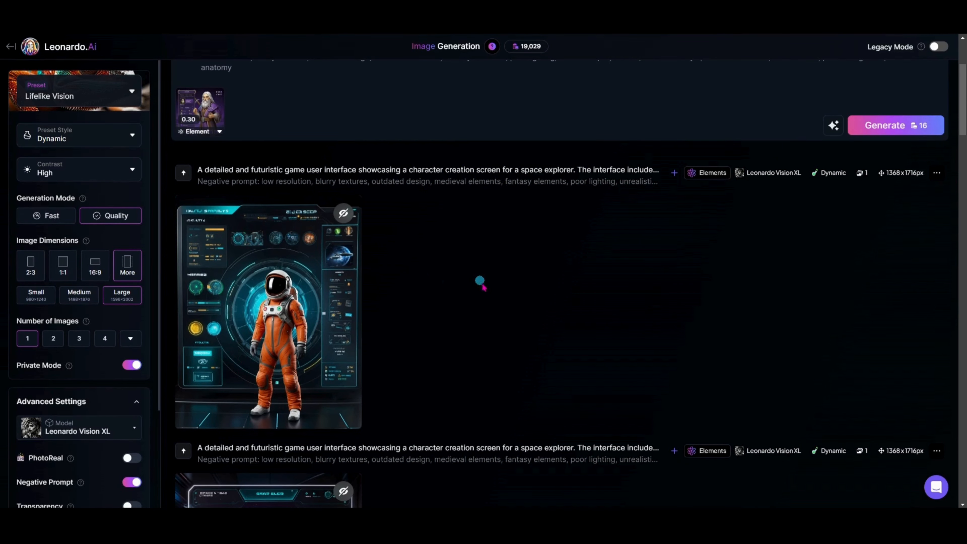
Highlight the full space explorer prompt and review its wording against the image generated at strength 0.30
{"action": "scroll", "coordinate": [510, 381], "scroll_direction": "up", "scroll_amount": 4}
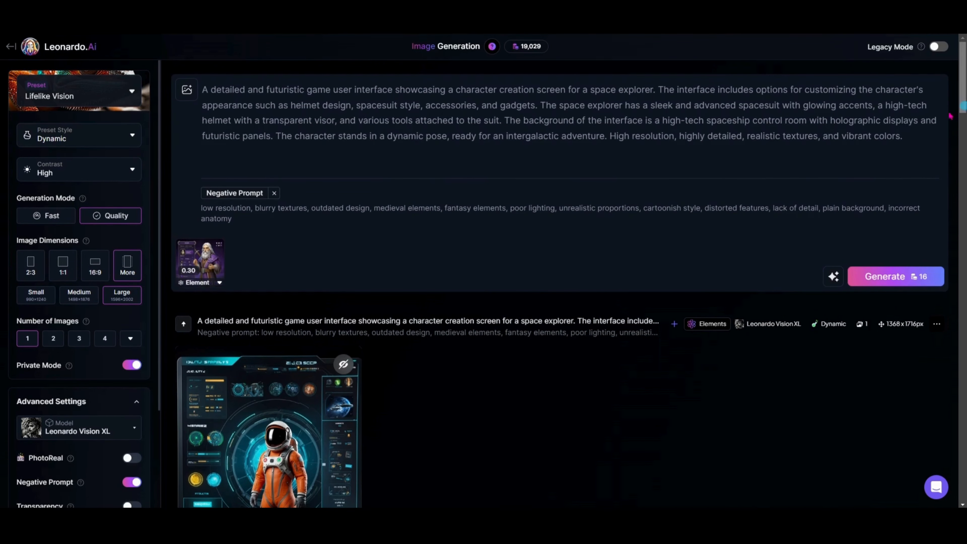
{"action": "triple_click", "coordinate": [908, 138]}
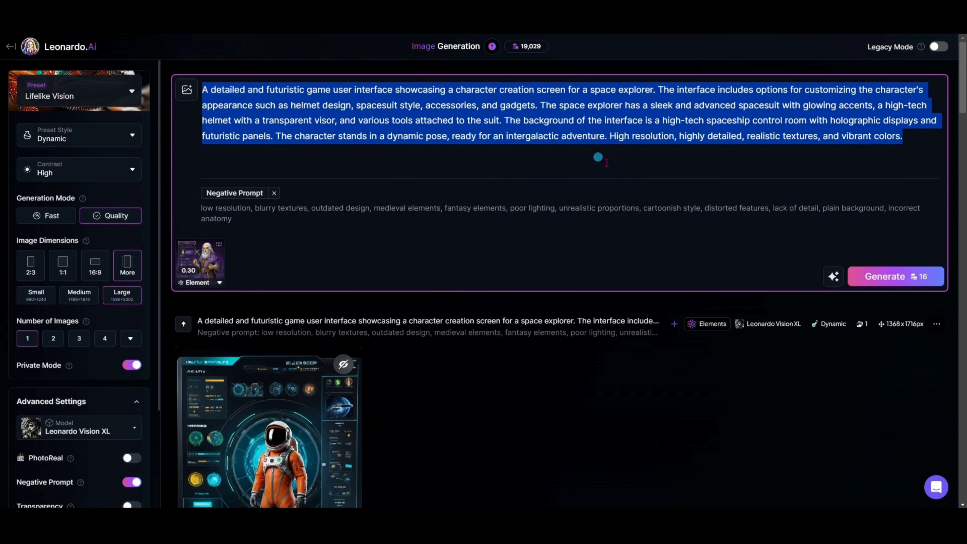
{"action": "left_click_drag", "start_coordinate": [609, 137], "coordinate": [497, 438]}
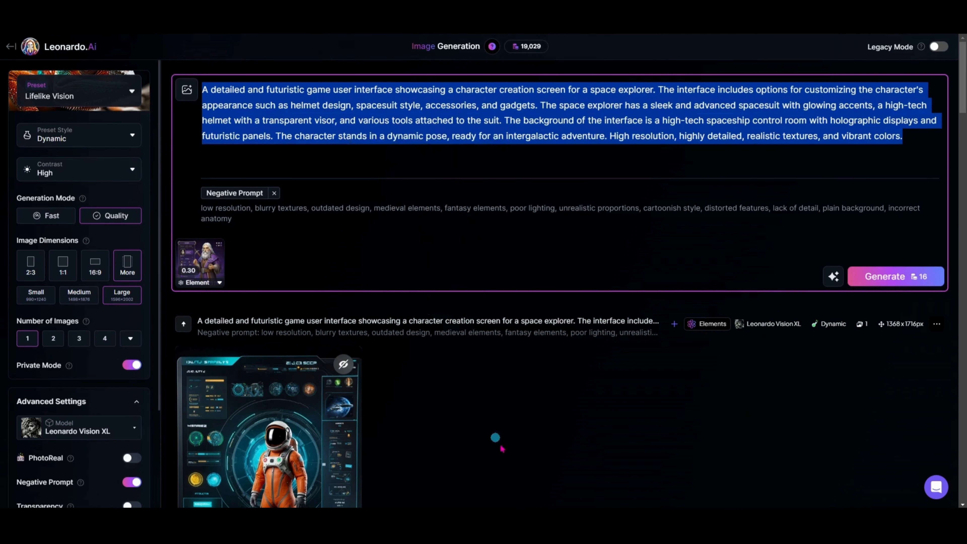
{"action": "scroll", "coordinate": [487, 419], "scroll_direction": "down", "scroll_amount": 1}
{"action": "scroll", "coordinate": [488, 419], "scroll_direction": "down", "scroll_amount": 1}
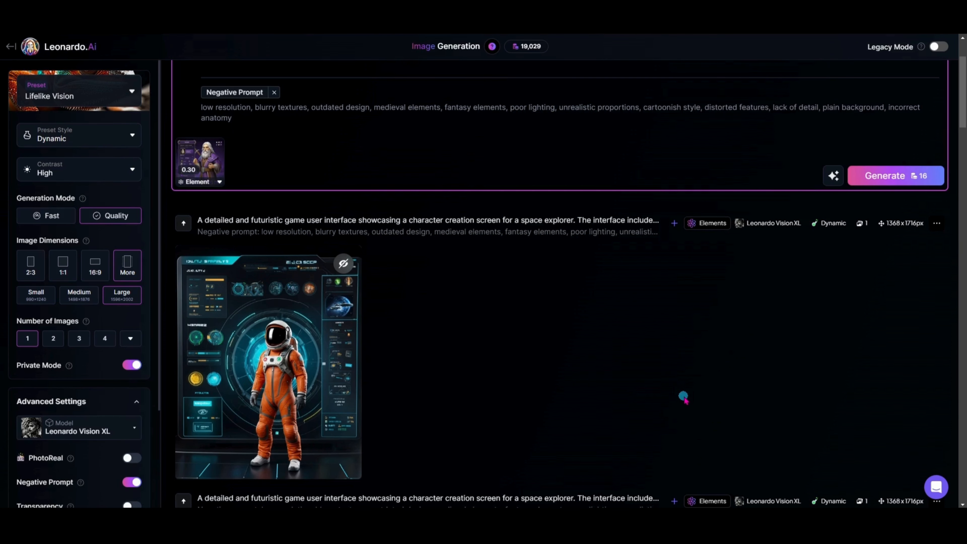
{"action": "scroll", "coordinate": [683, 398], "scroll_direction": "up", "scroll_amount": 1}
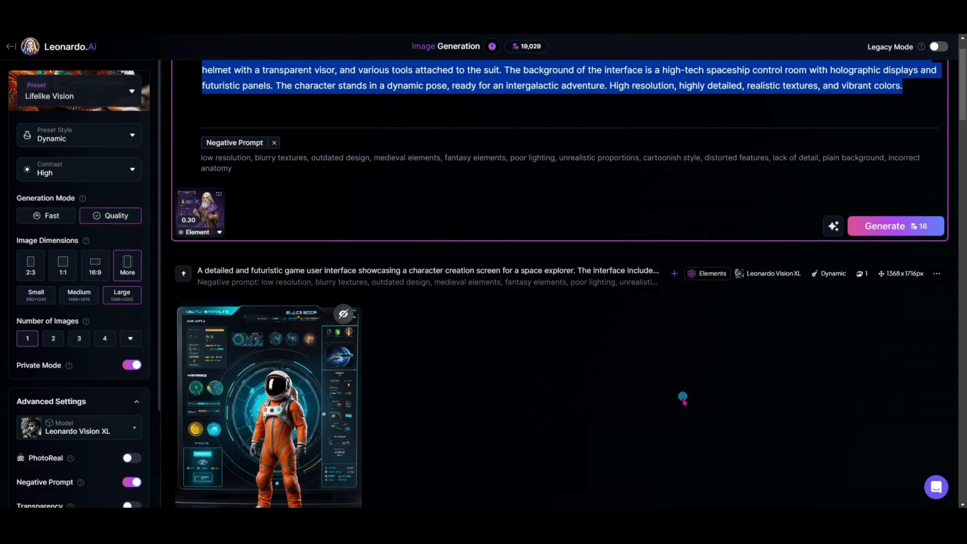